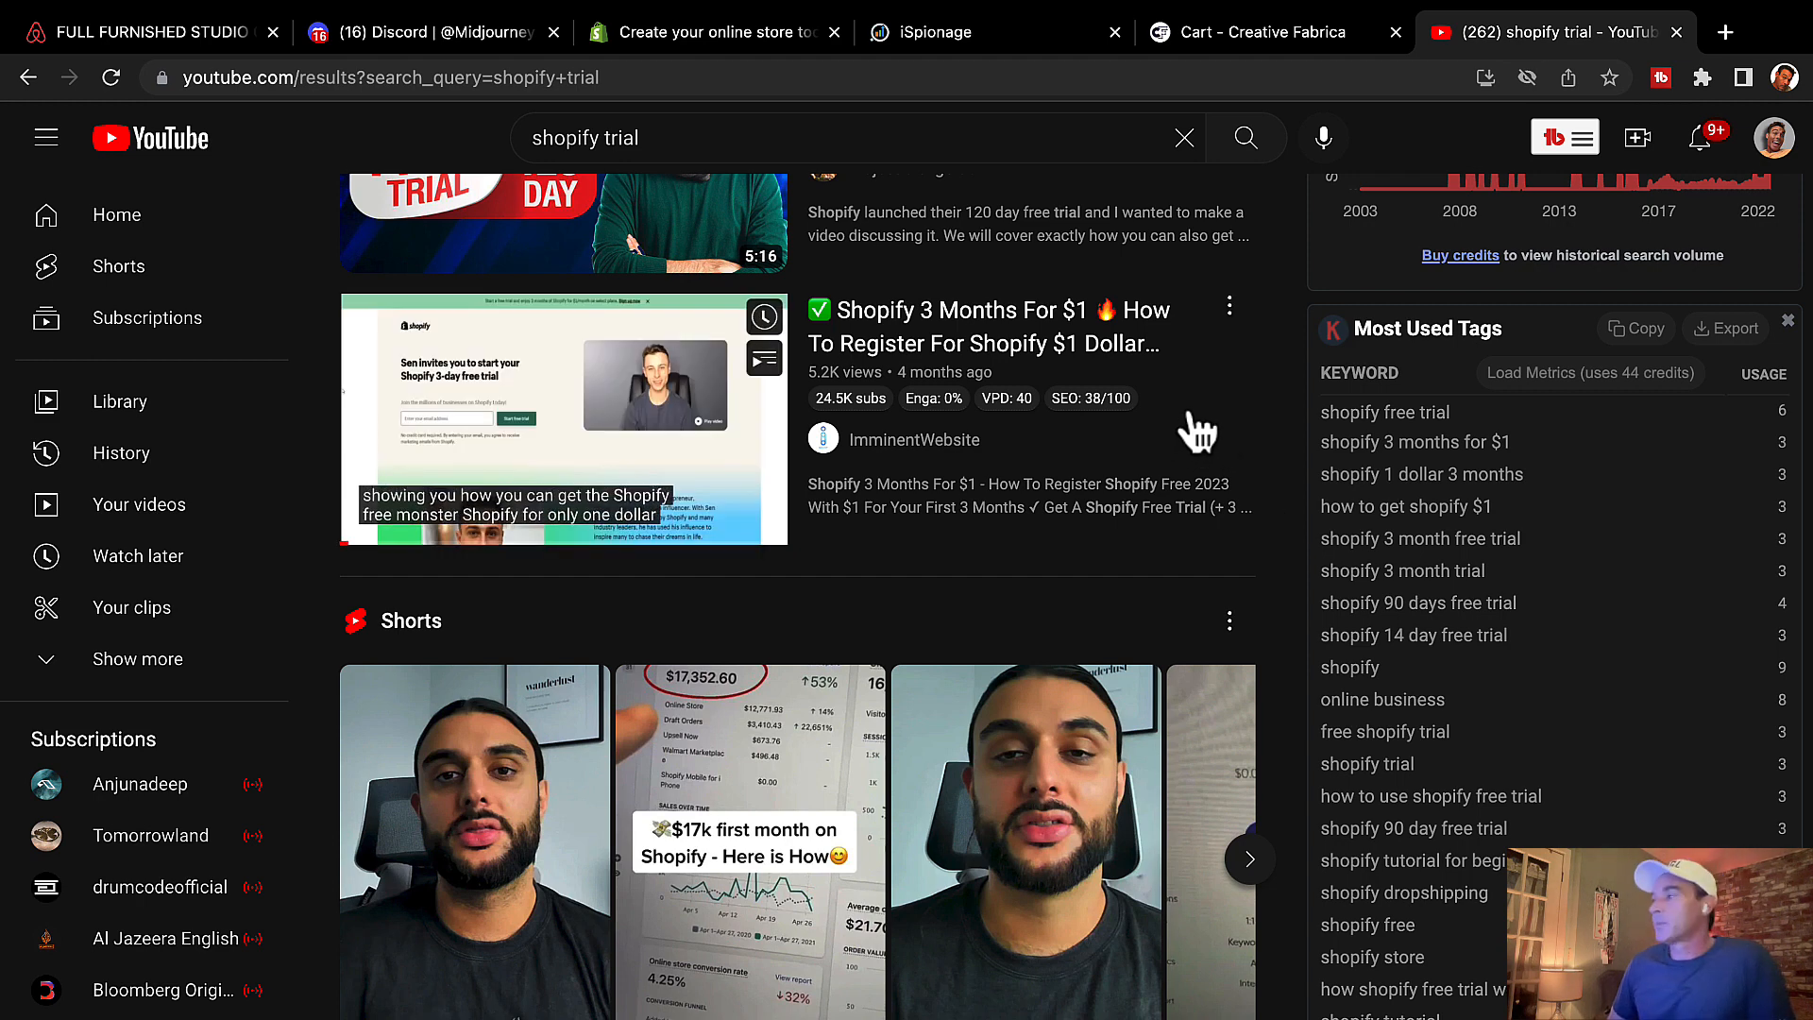
# - Open the "Shopify 3 Months For $1" video and follow its free trial link to the sign-up email field
pyautogui.moveTo(1193, 400)
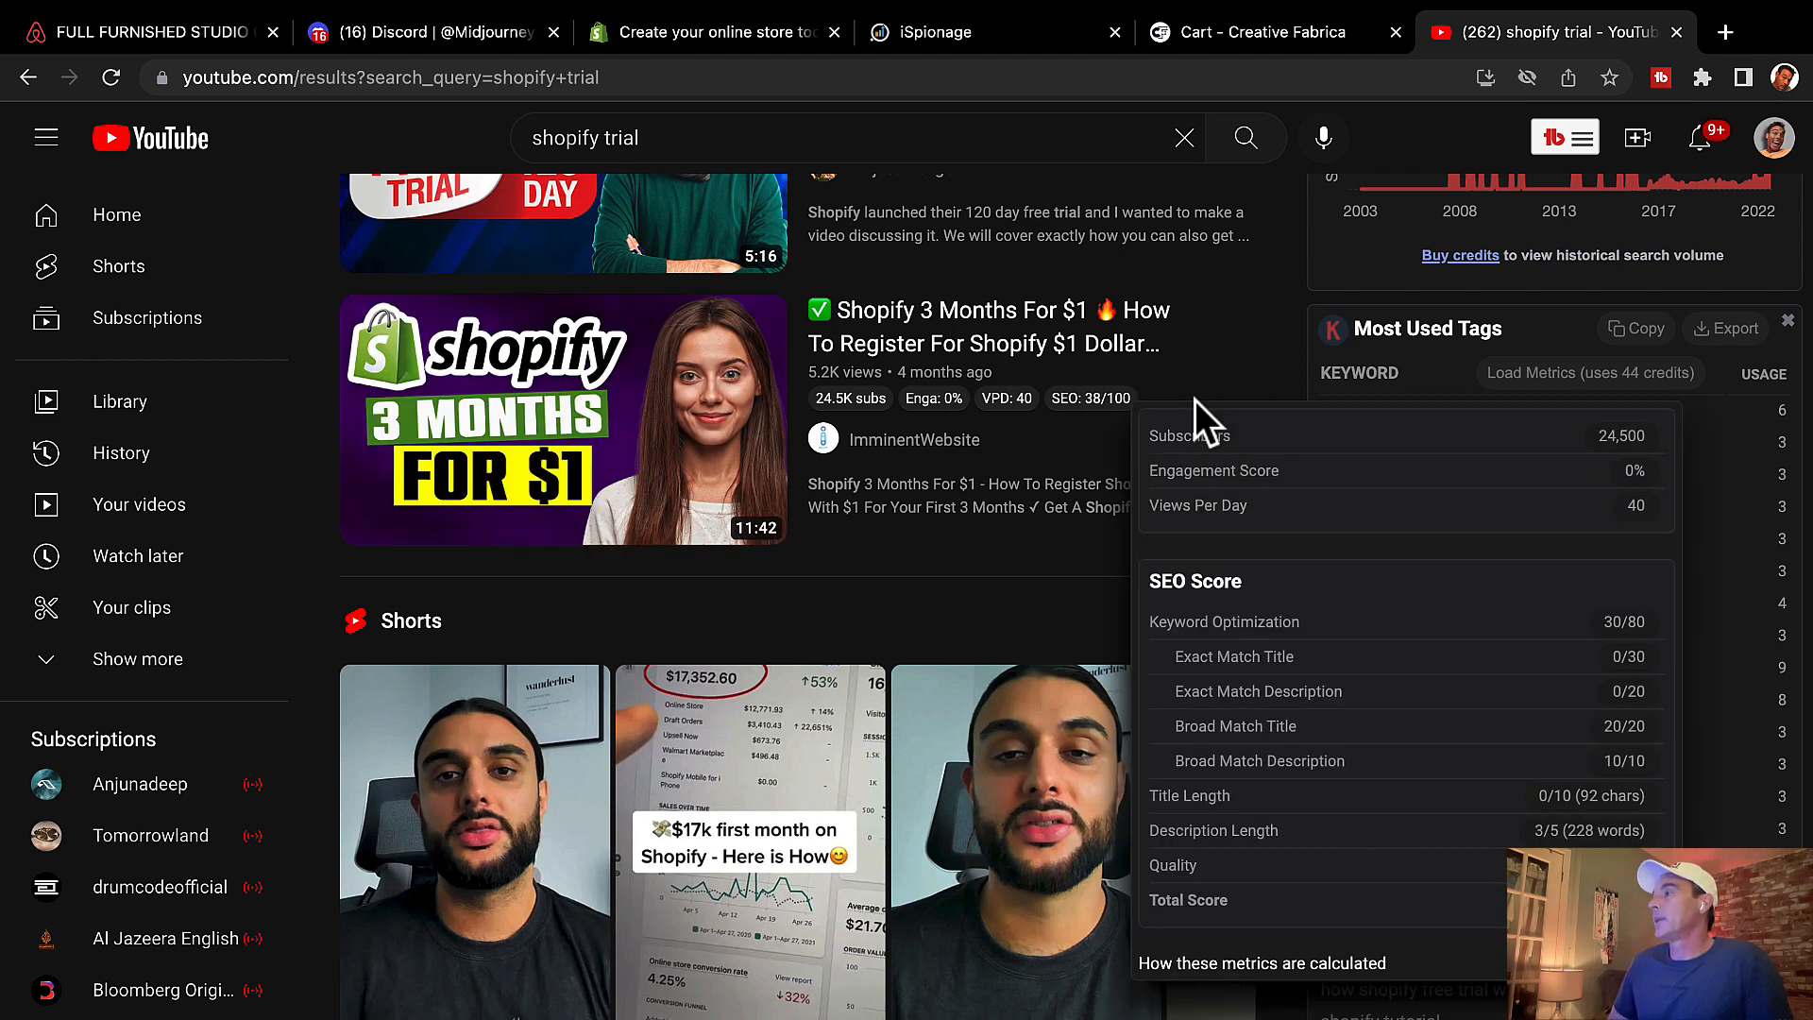
pyautogui.click(1007, 325)
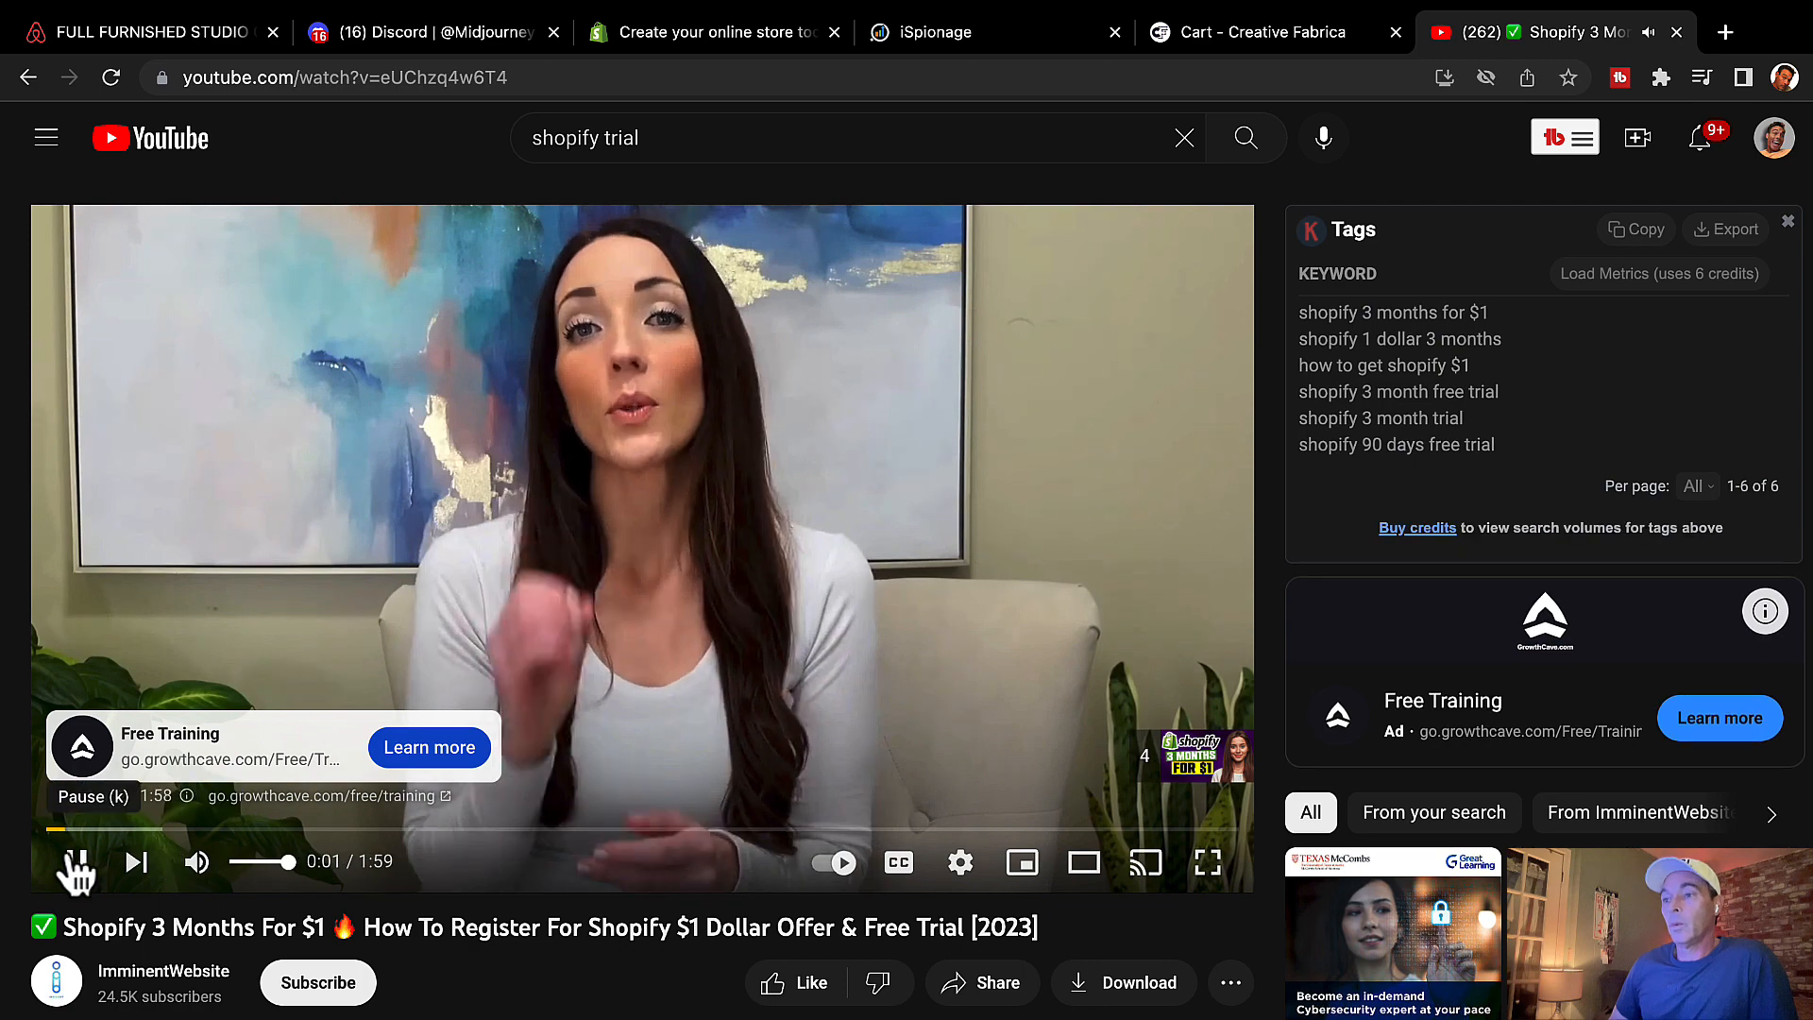
pyautogui.click(75, 861)
pyautogui.scroll(-5, 663, 733)
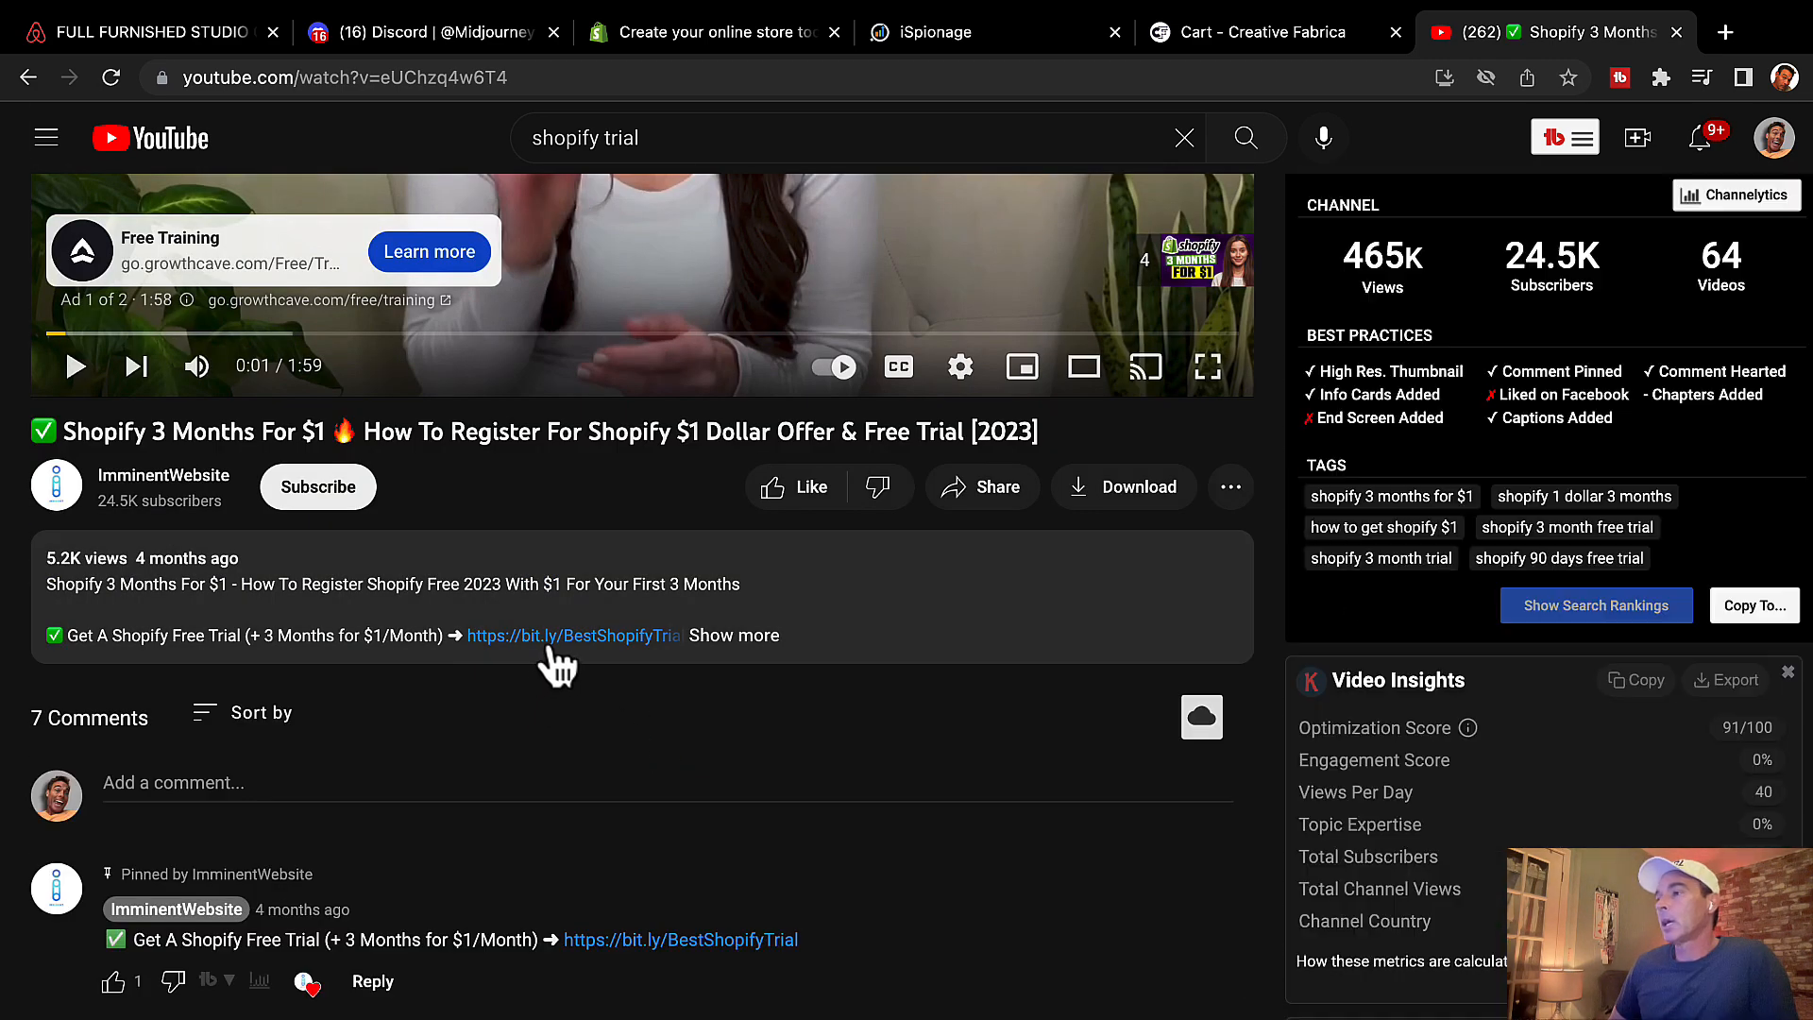
pyautogui.click(557, 647)
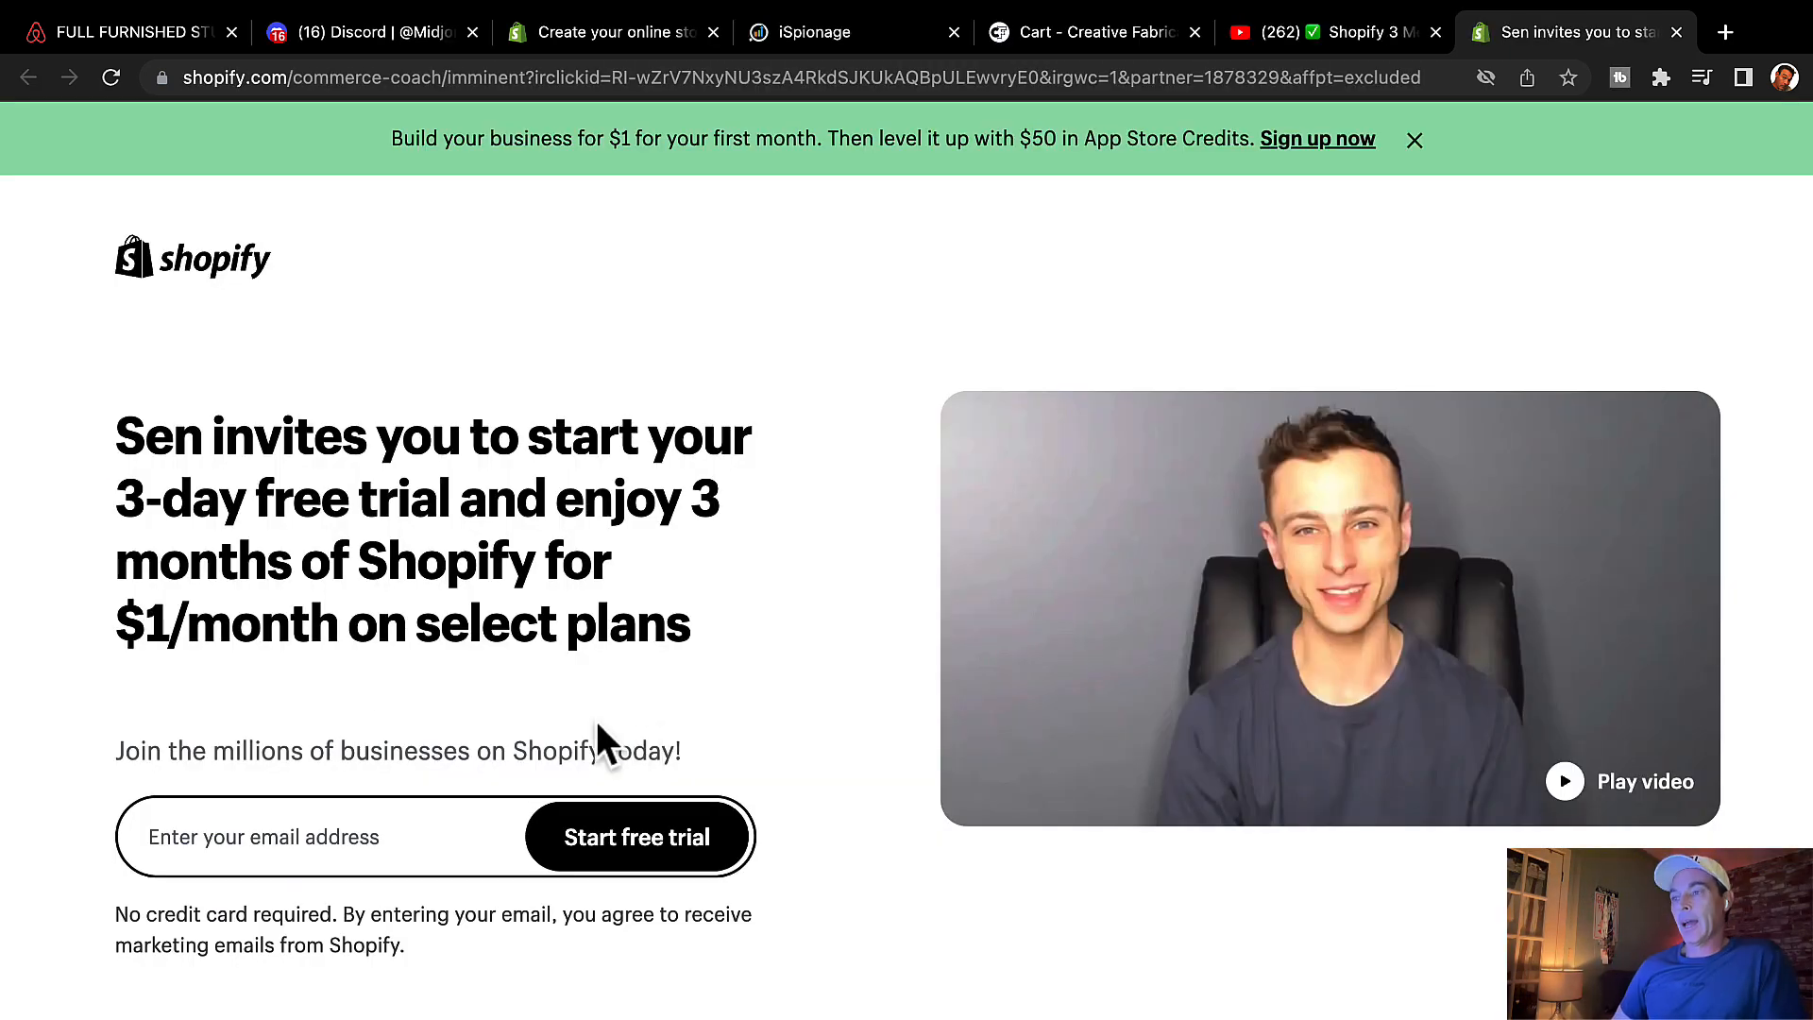
pyautogui.click(311, 838)
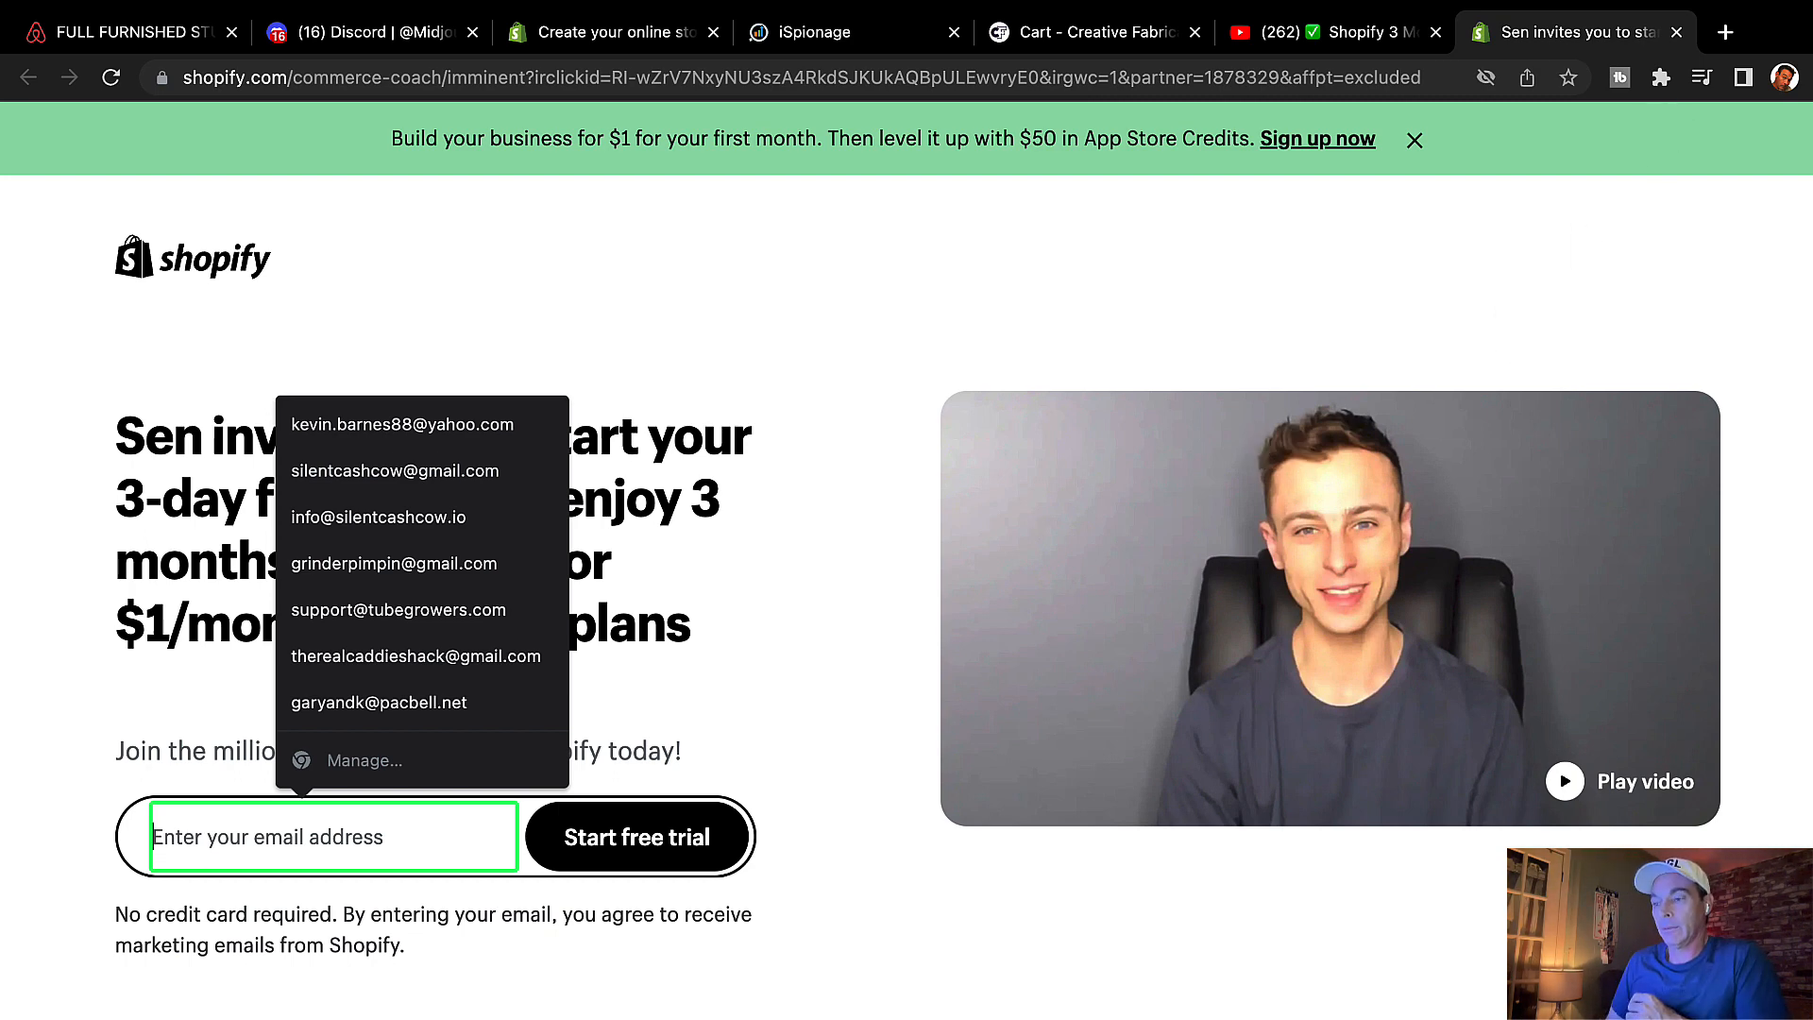
# - Switch to the existing golf store's Shopify admin in Safari, refresh its overview and view the most recent order
pyautogui.hotkey('ctrl', 'Right')
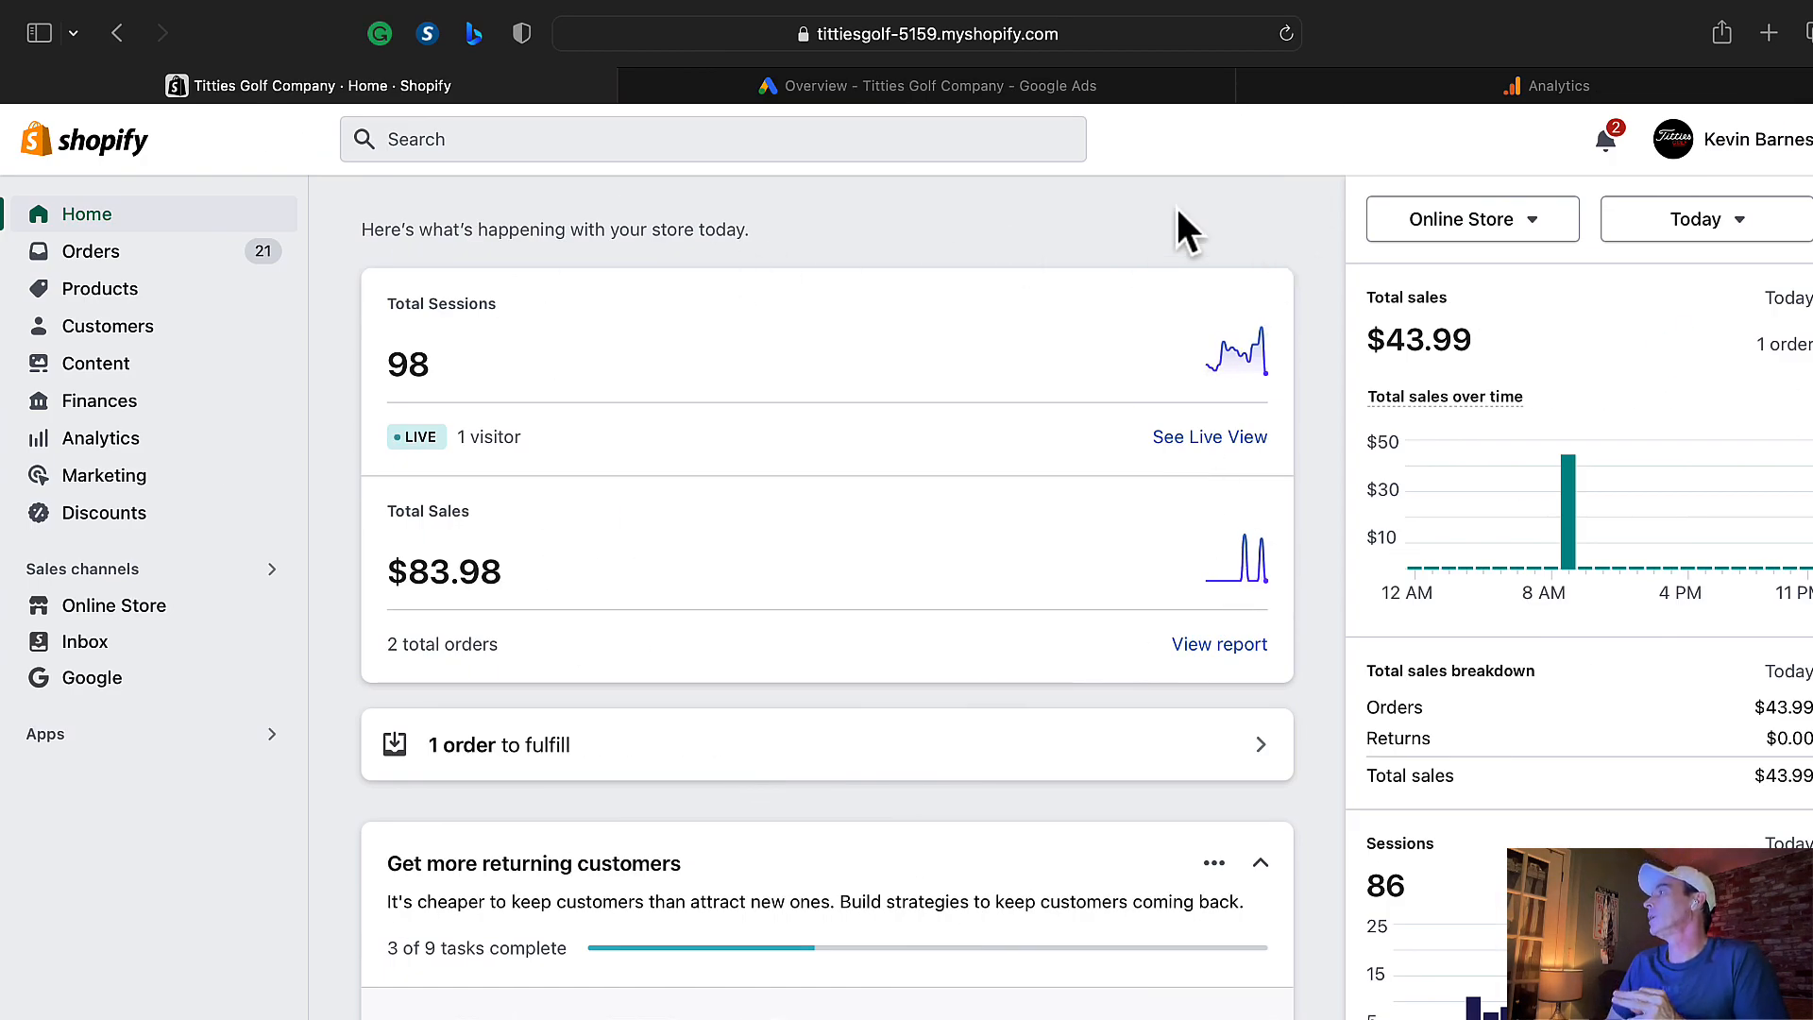
pyautogui.click(1286, 34)
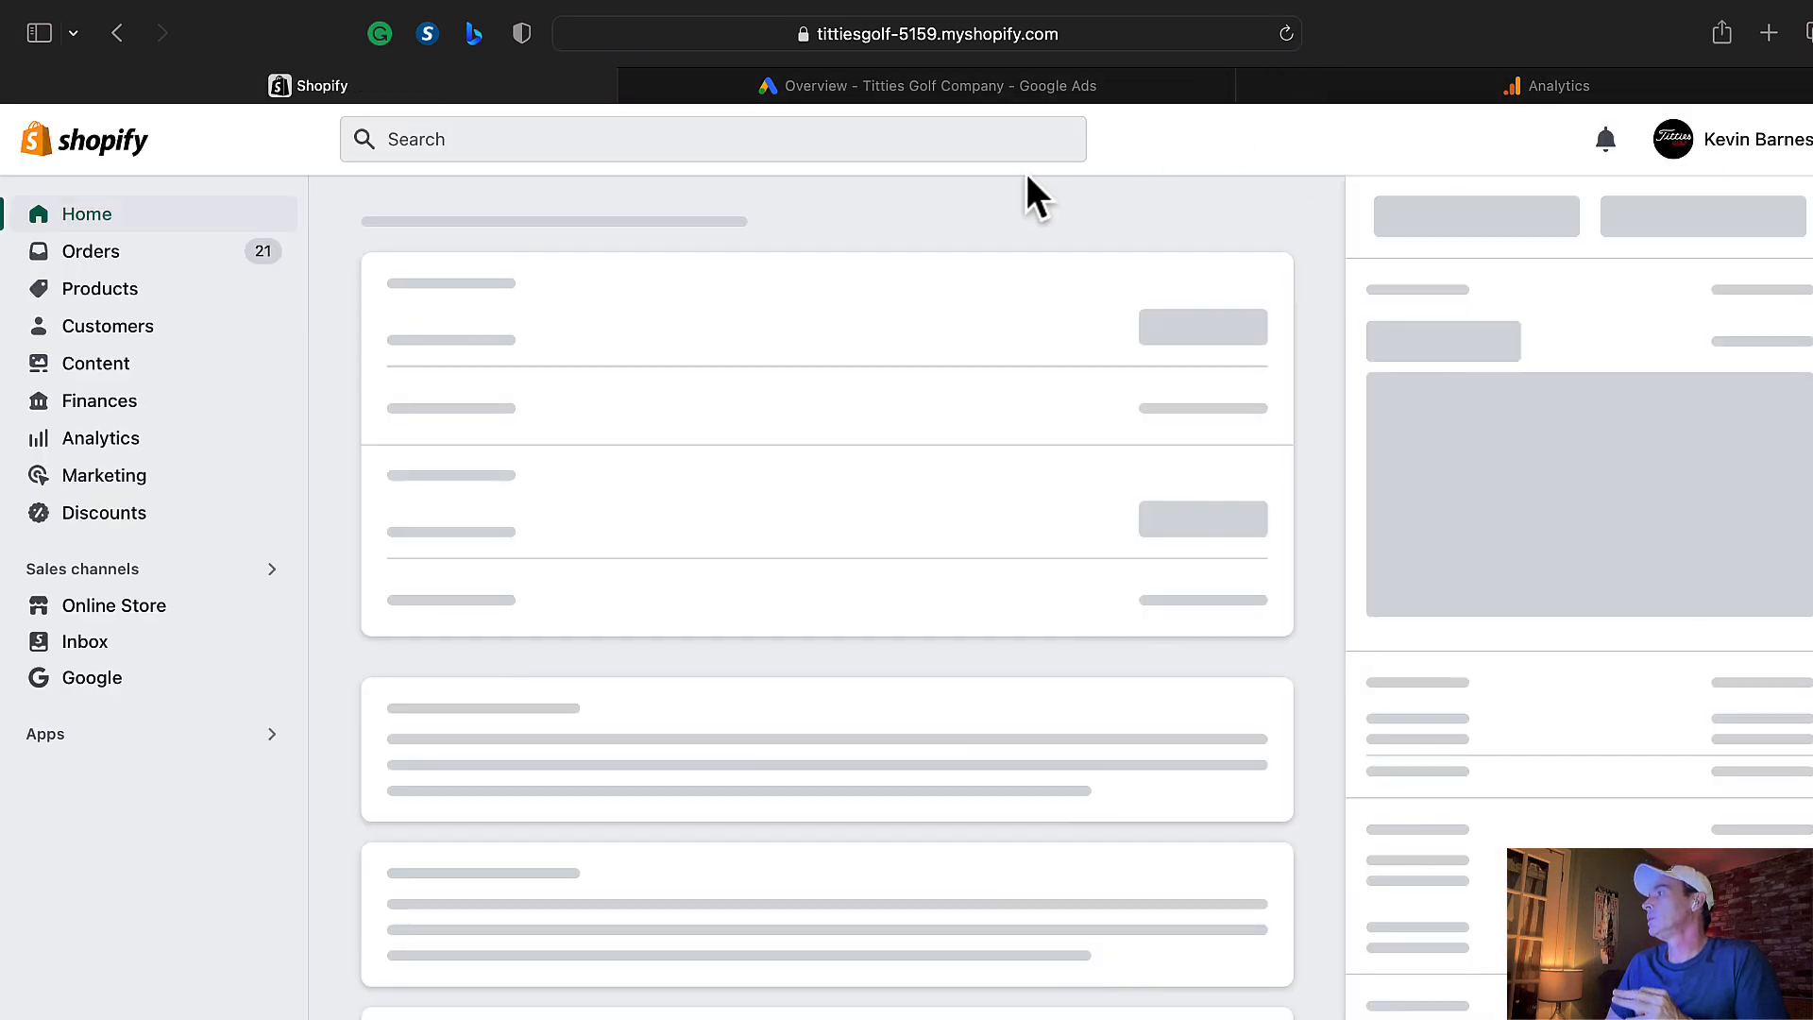
pyautogui.click(91, 250)
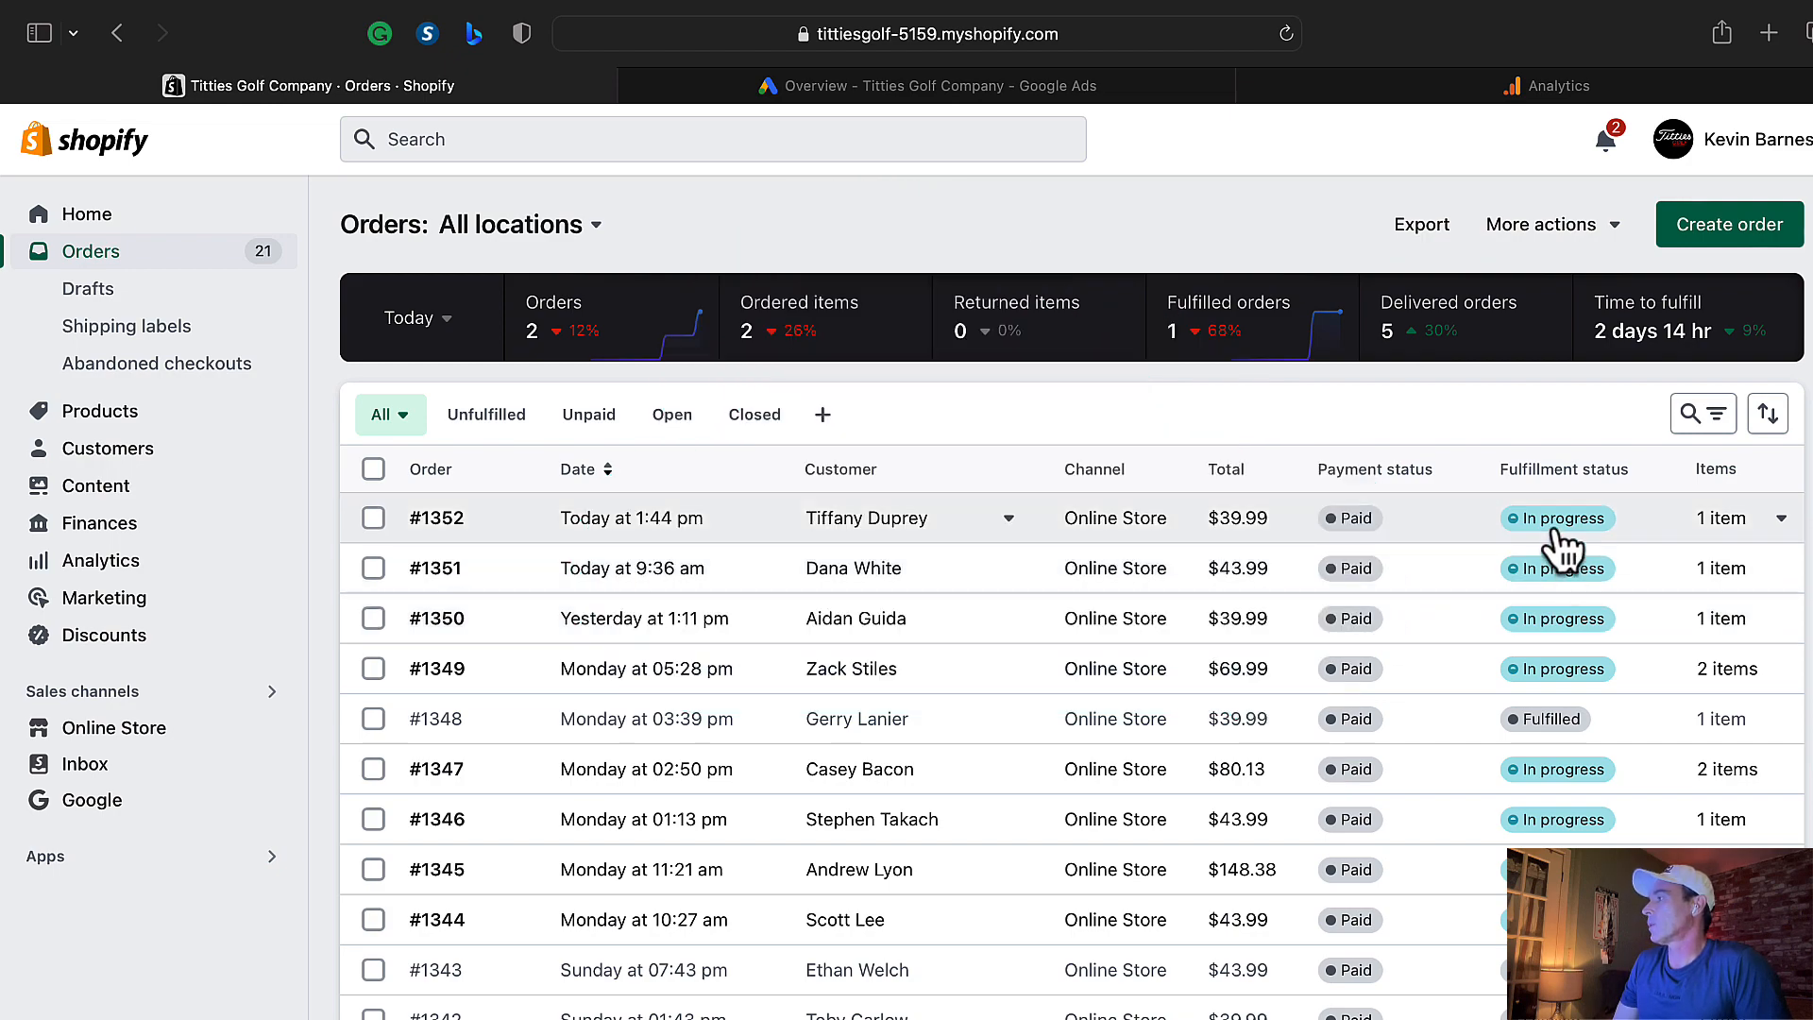
pyautogui.click(1557, 533)
# - Open the Namecheap website in a new browser tab
pyautogui.press('super+t')
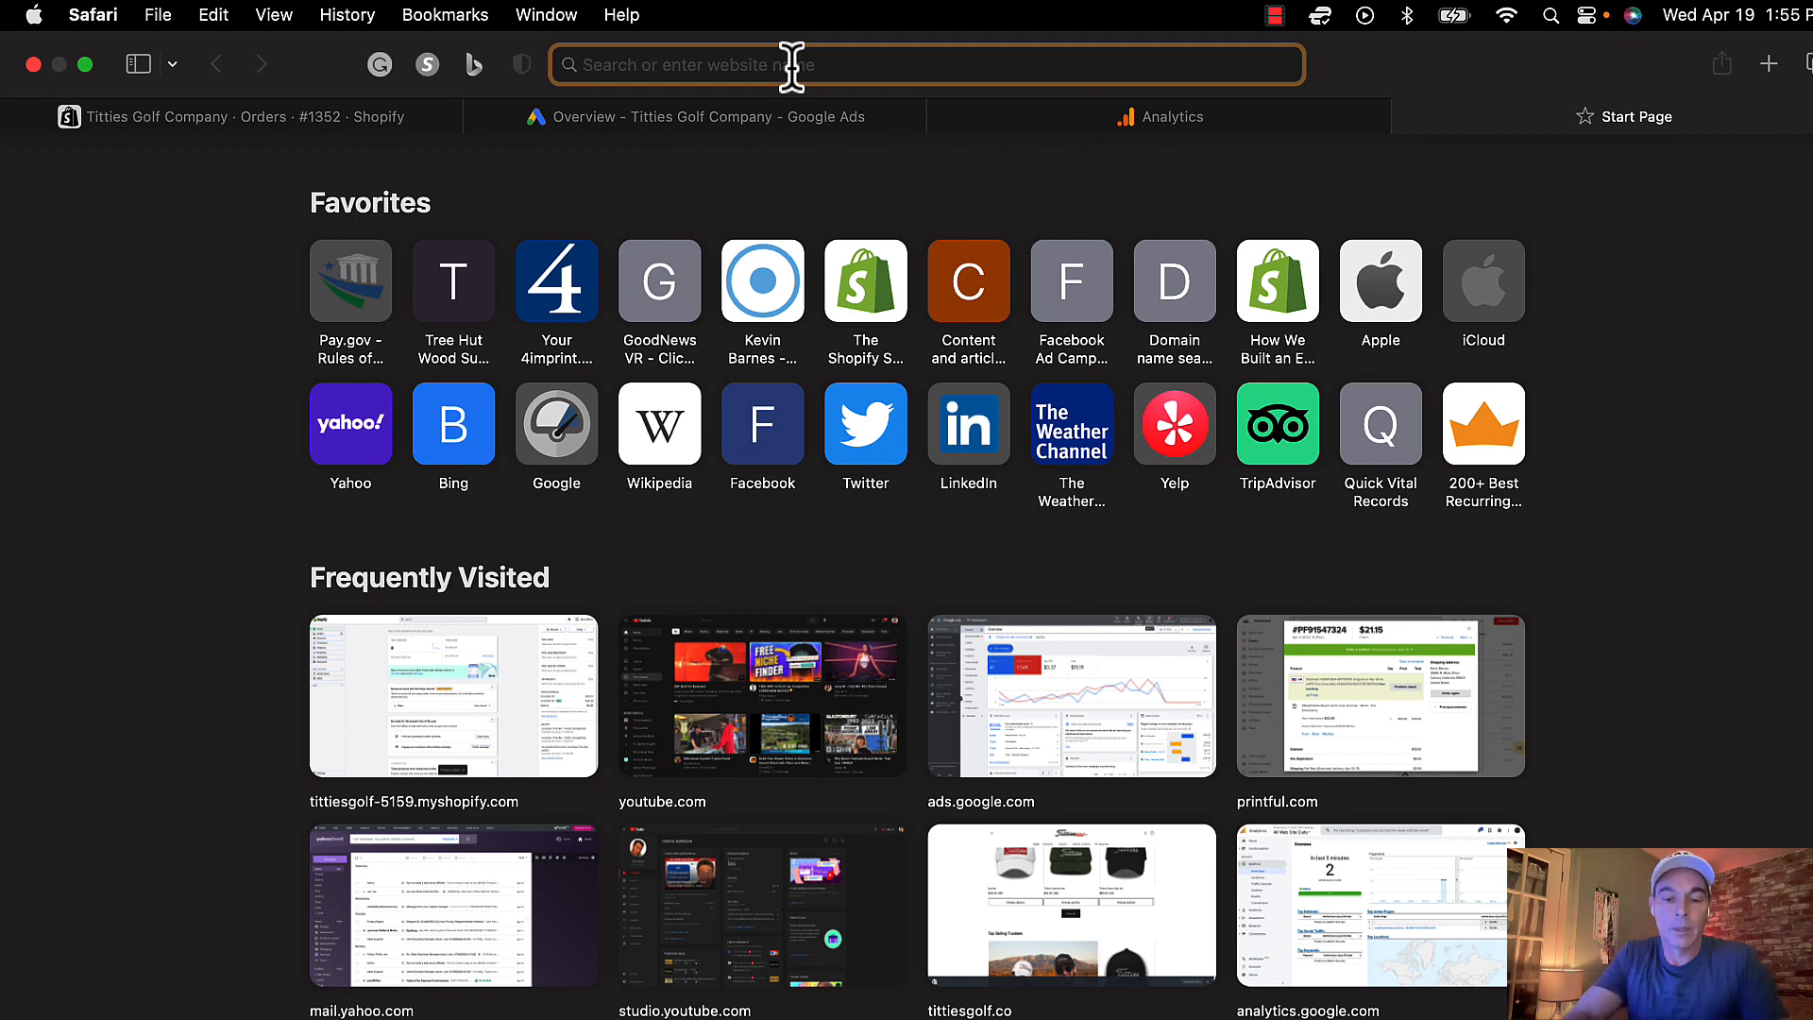
pyautogui.write('nameche')
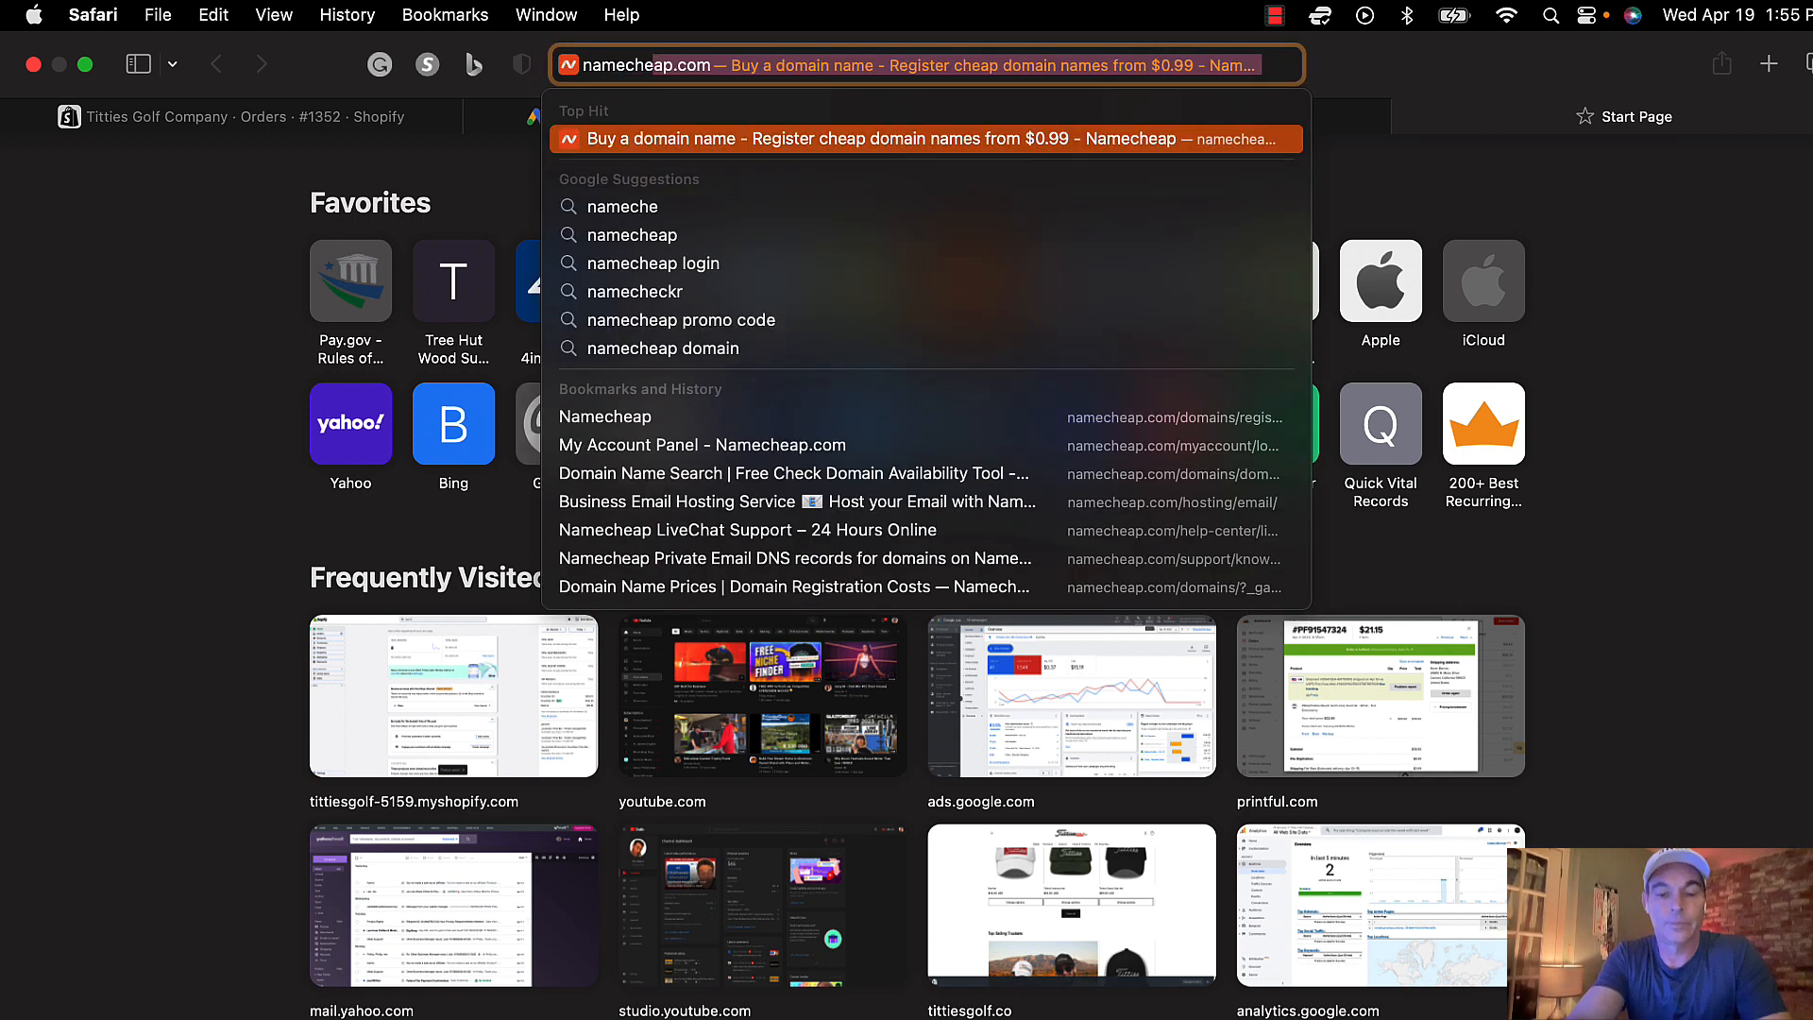
pyautogui.write('ap')
pyautogui.press('Return')
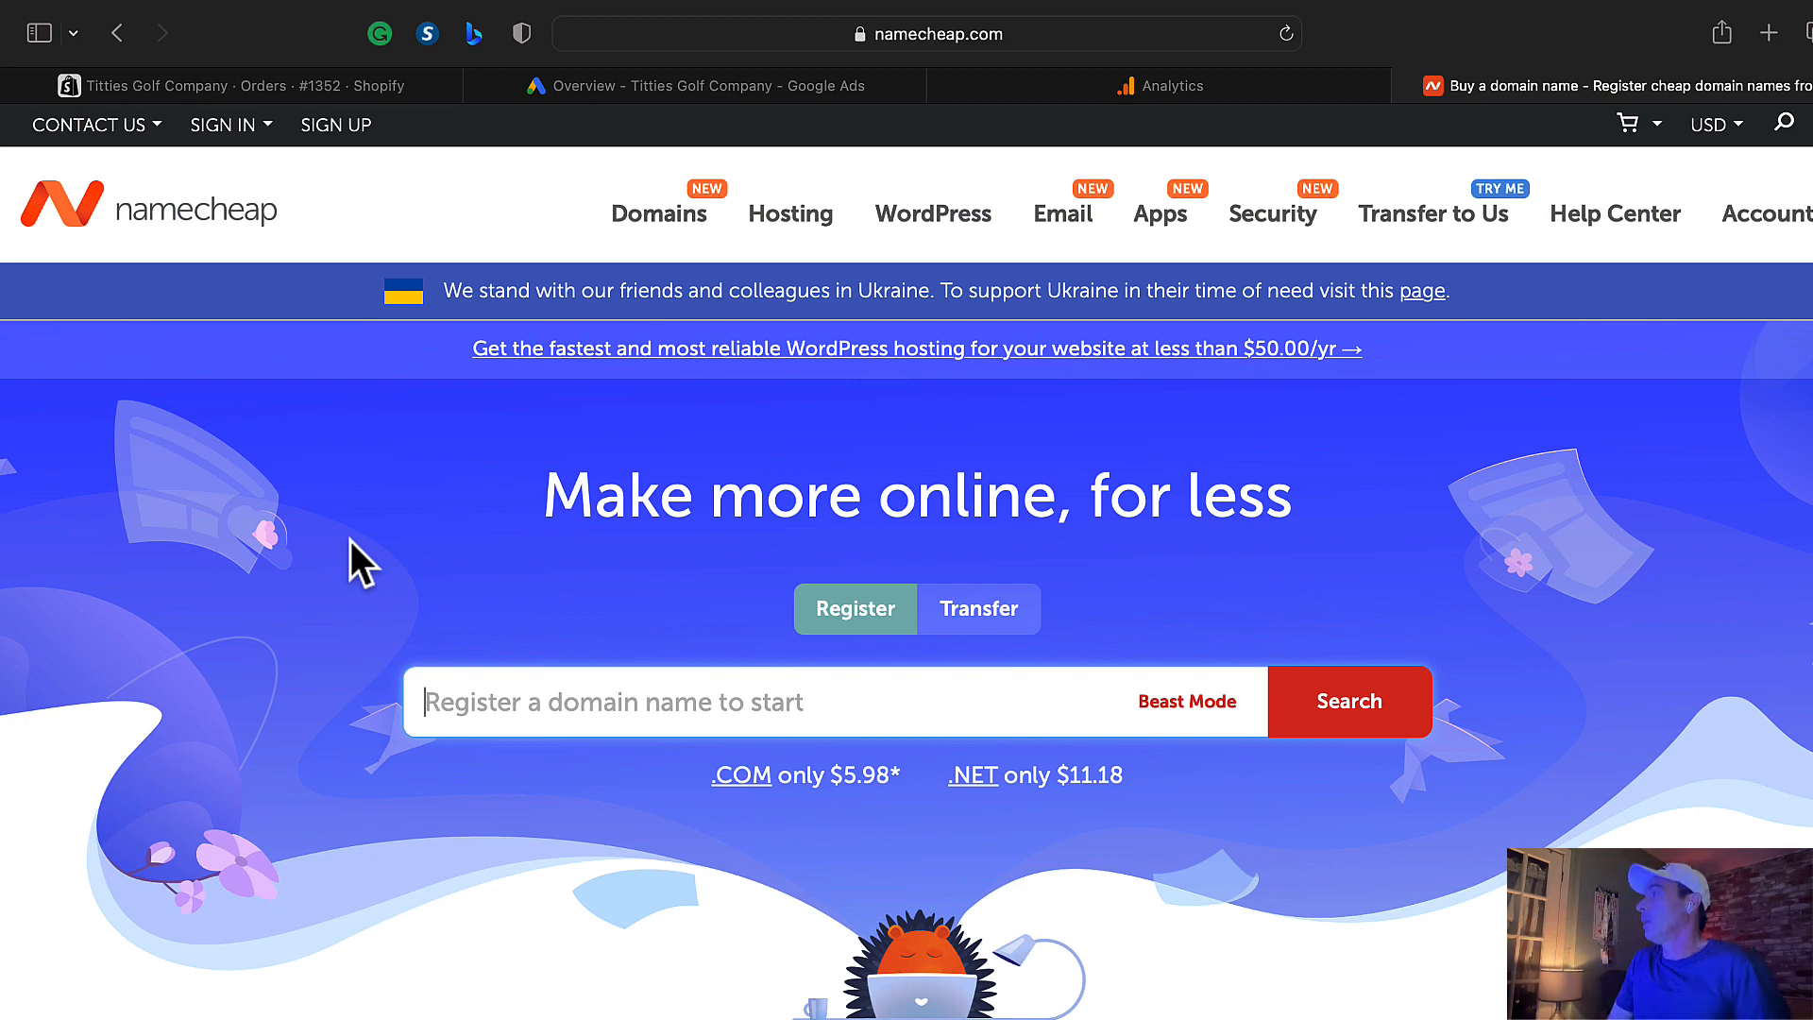
# - Sign in to the Namecheap account dashboard with the saved username and password, and highlight the maga20.com domain
pyautogui.moveTo(1763, 213)
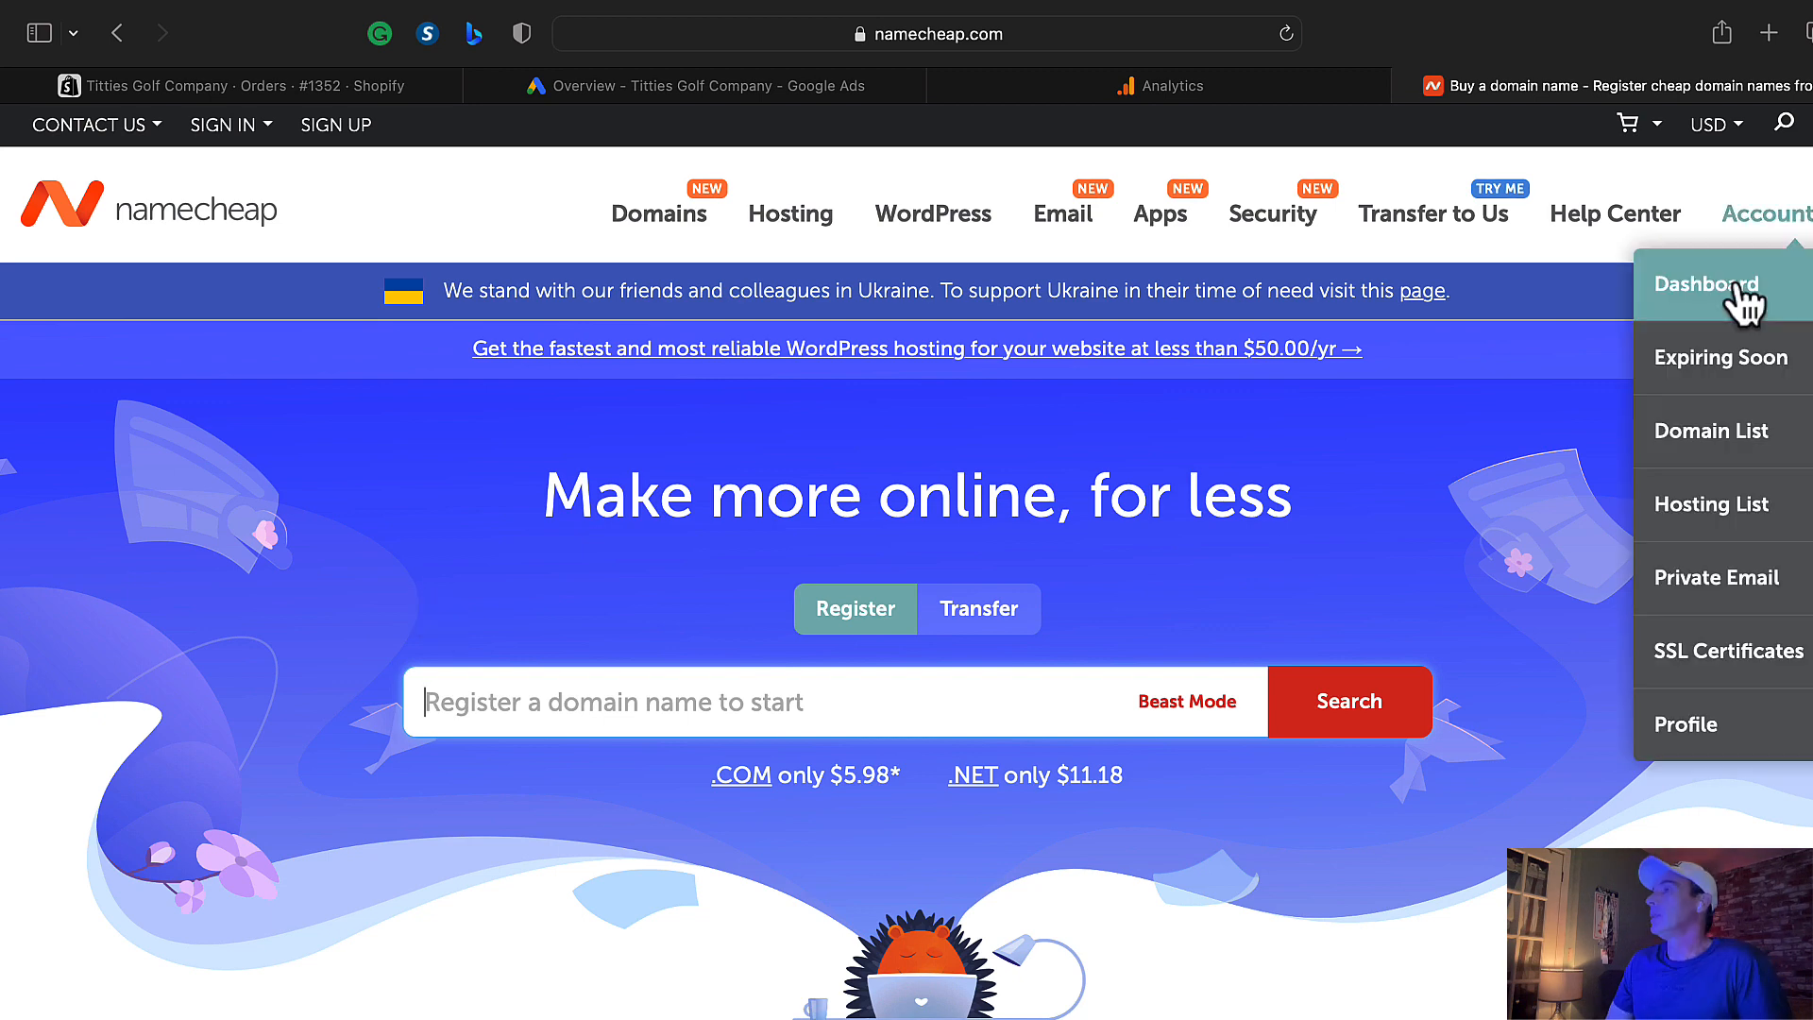
pyautogui.click(1748, 299)
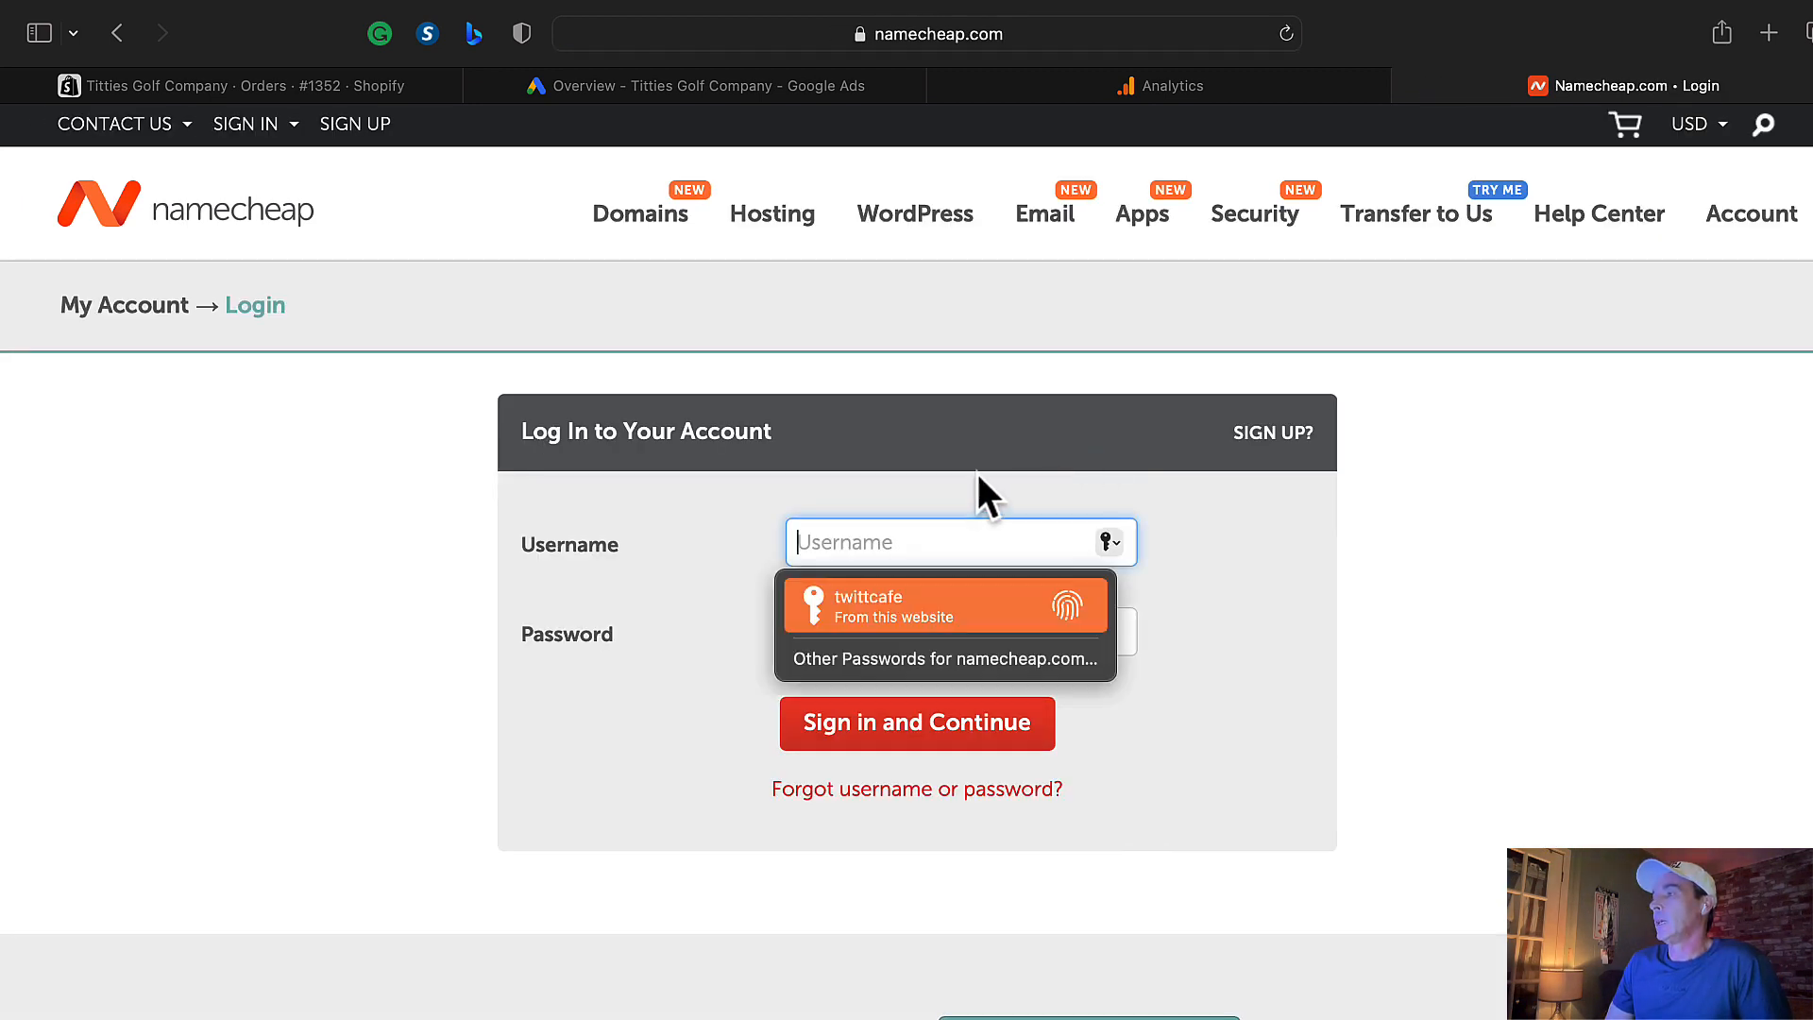
pyautogui.press('Return')
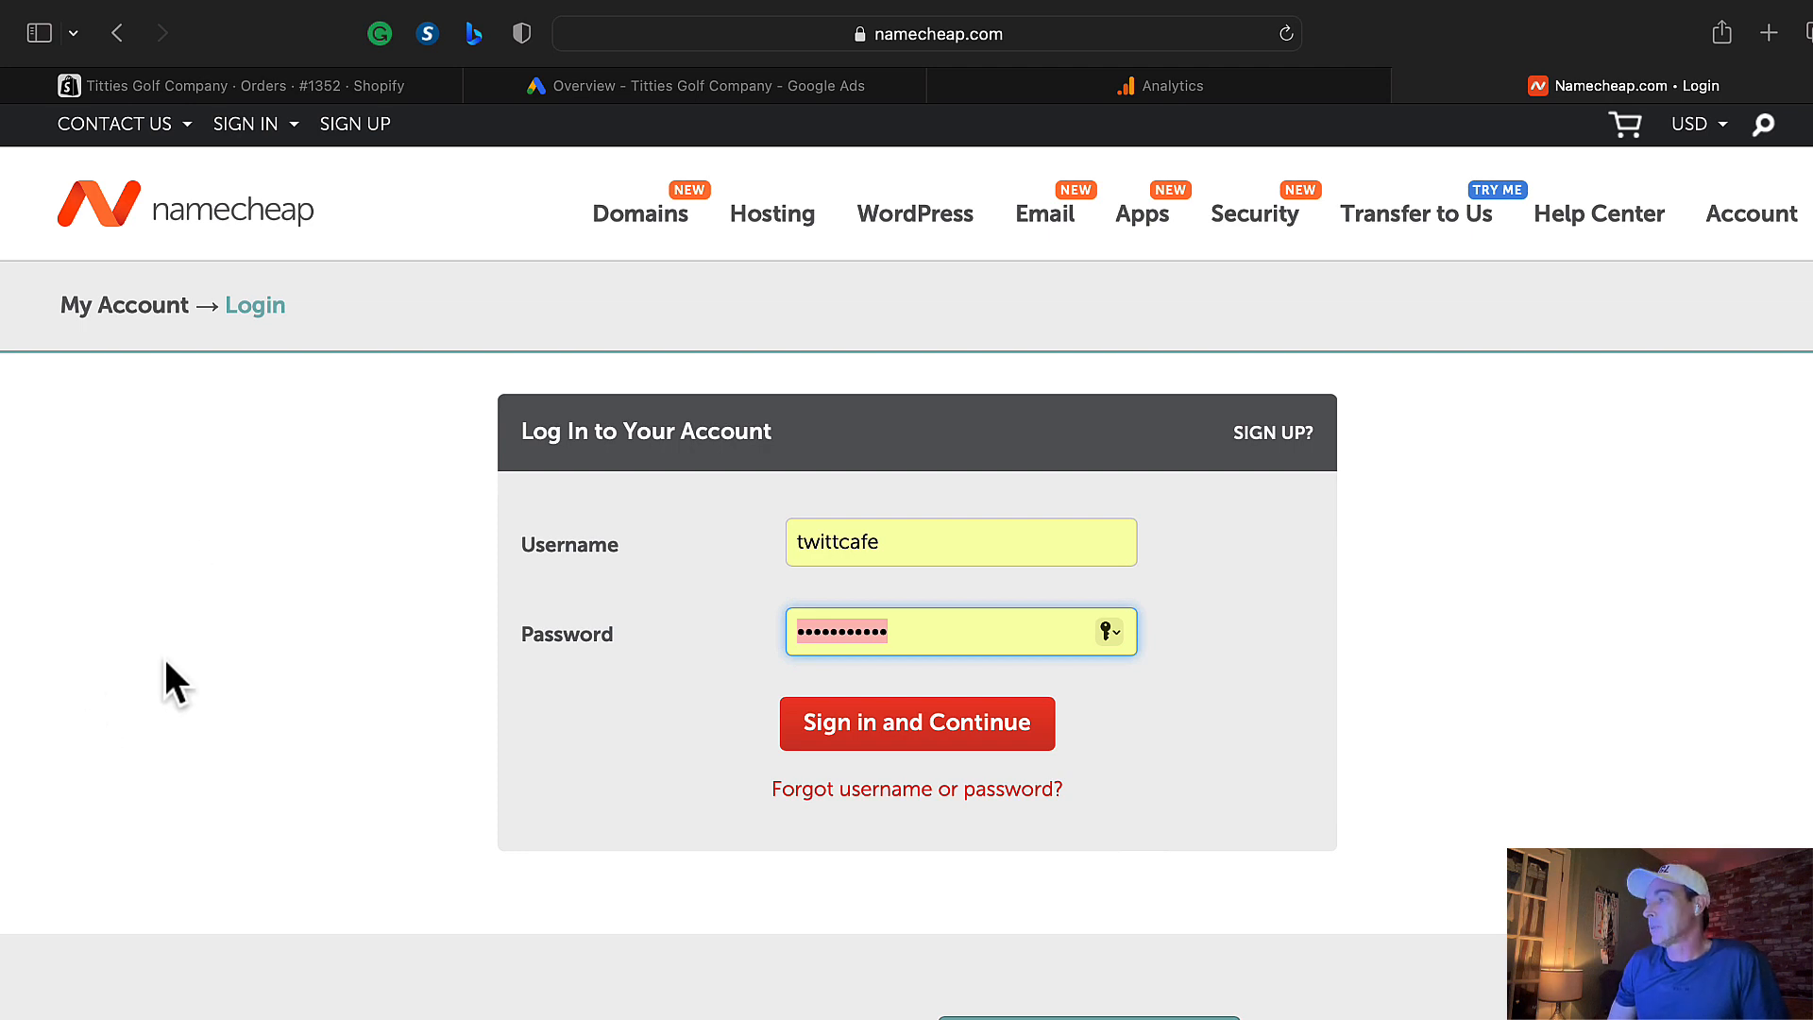
pyautogui.press('Return')
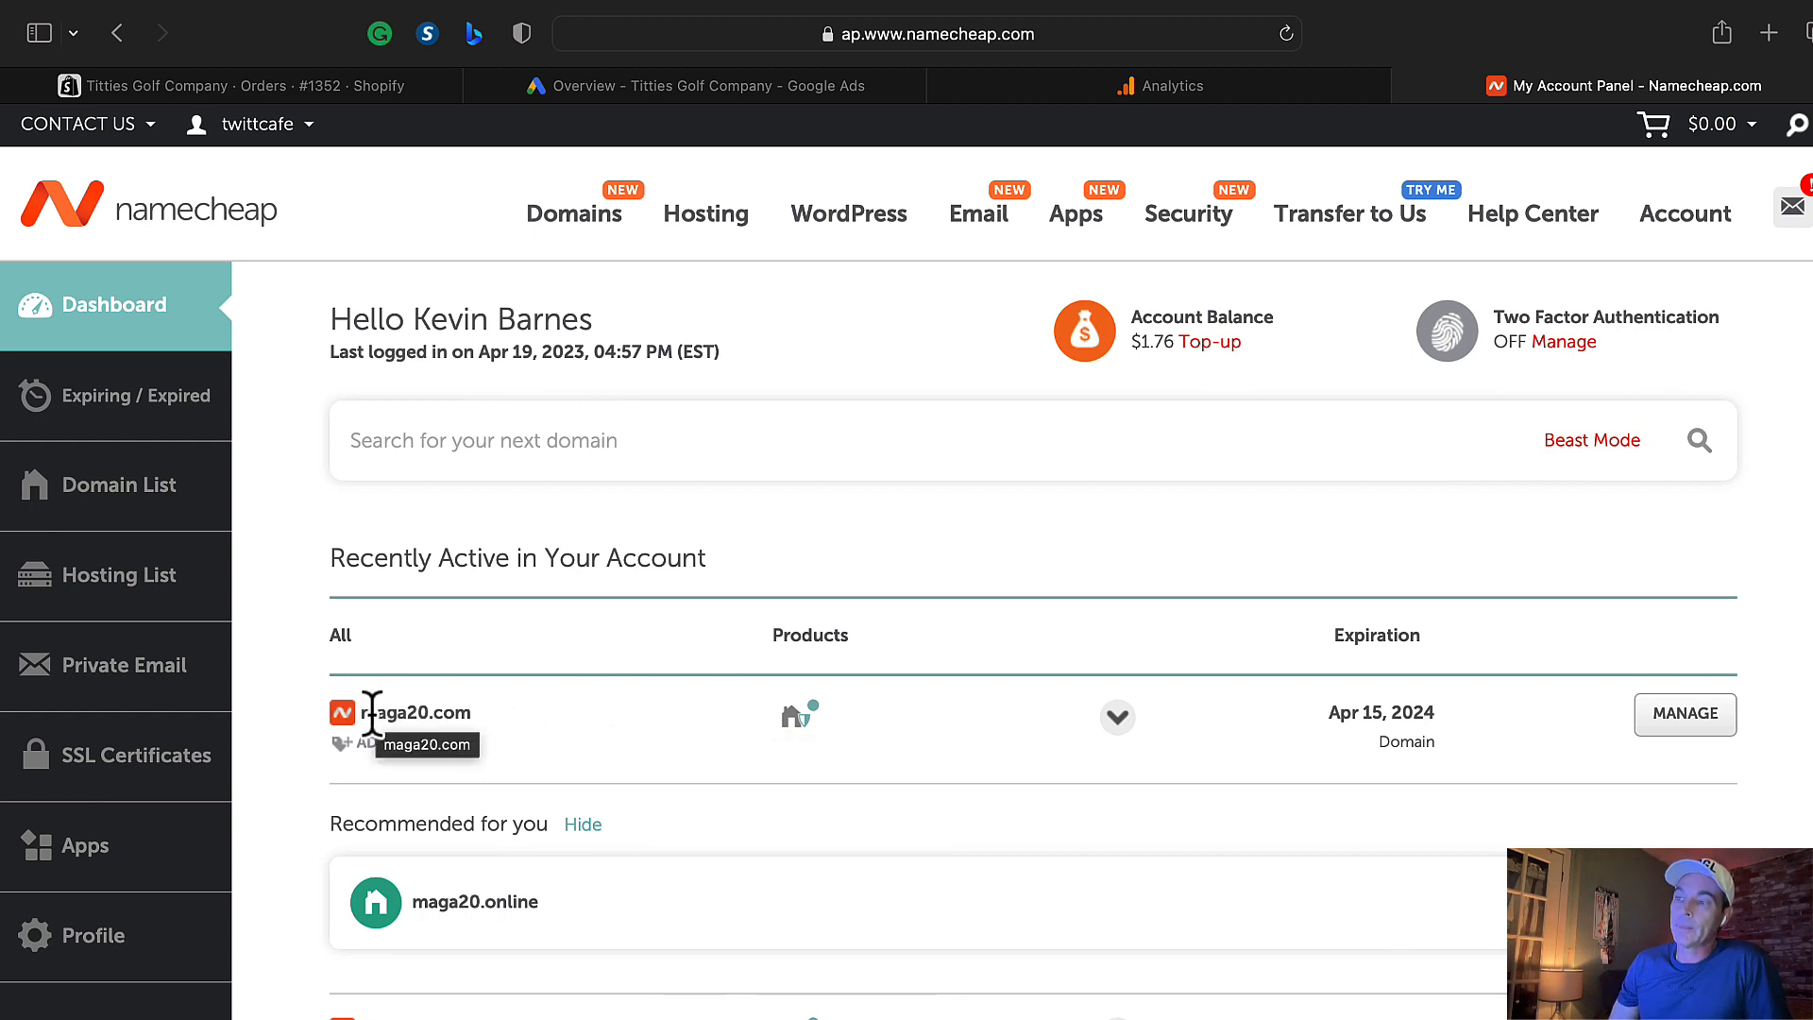
pyautogui.moveTo(356, 719); pyautogui.dragTo(482, 736)
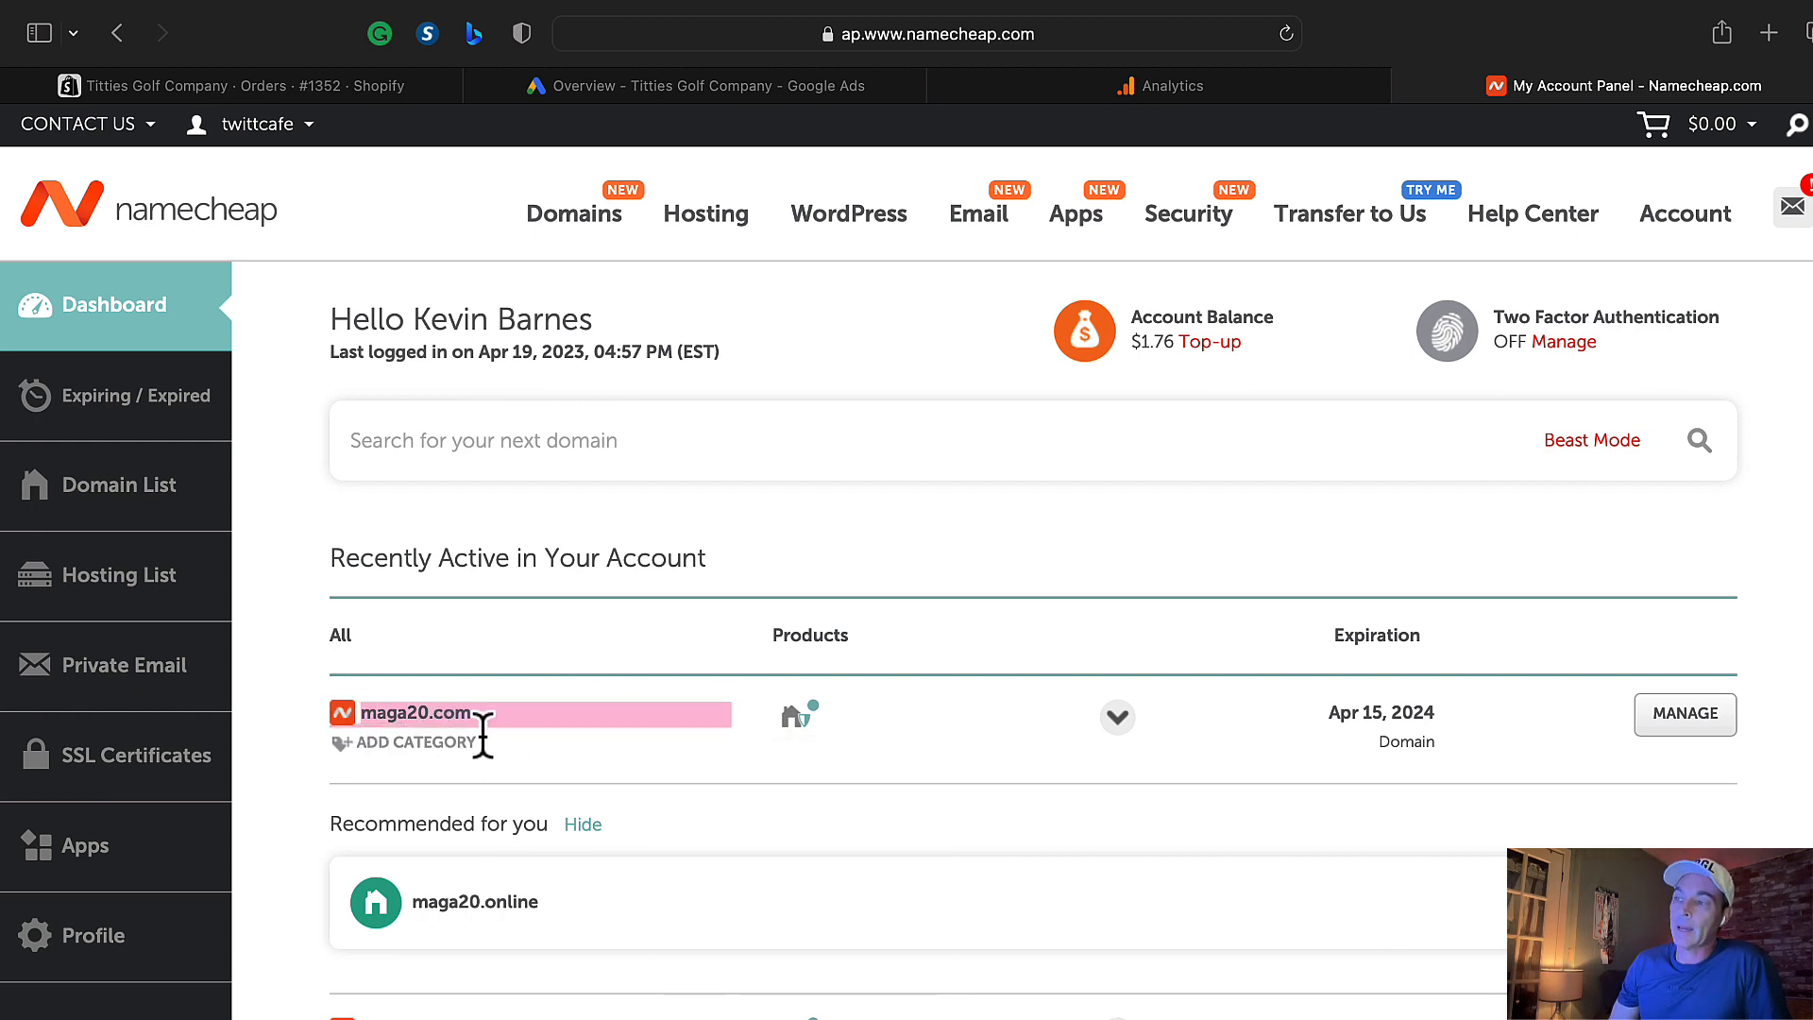
pyautogui.click(555, 780)
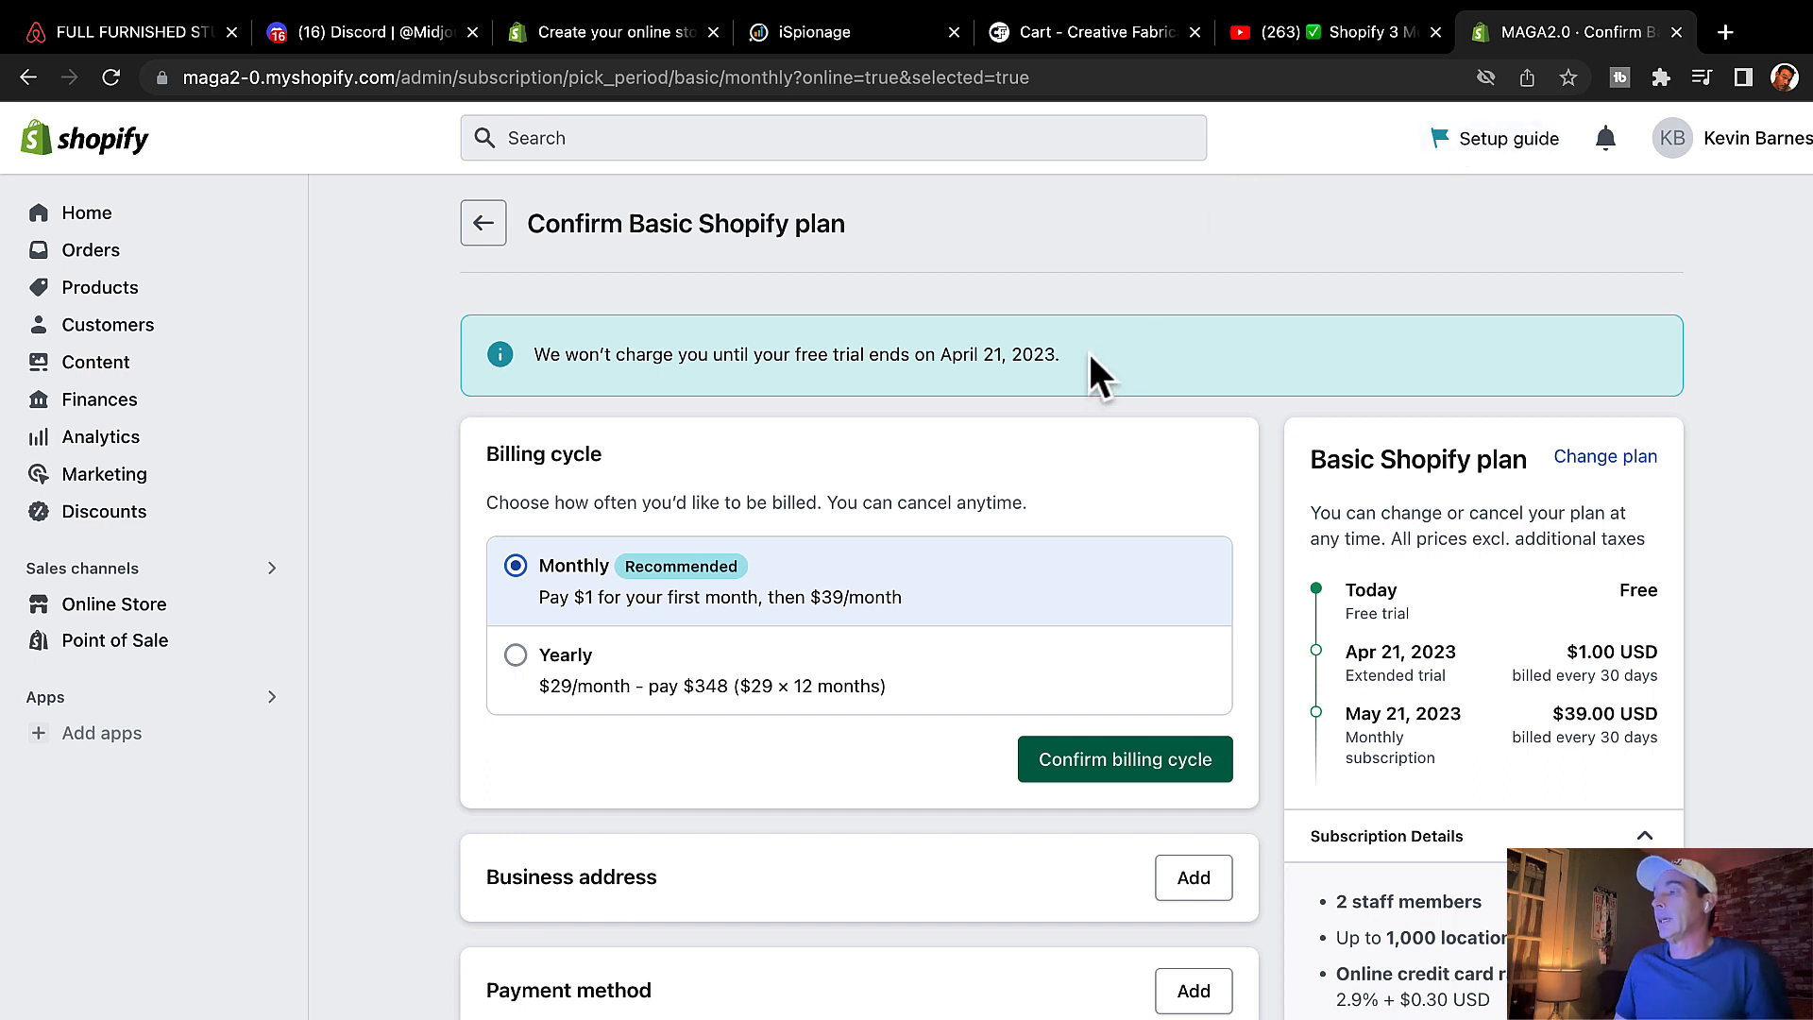
# - Confirm the Monthly billing cycle for the MAGA2.0 store's Basic Shopify plan and review the business address form
pyautogui.click(1100, 782)
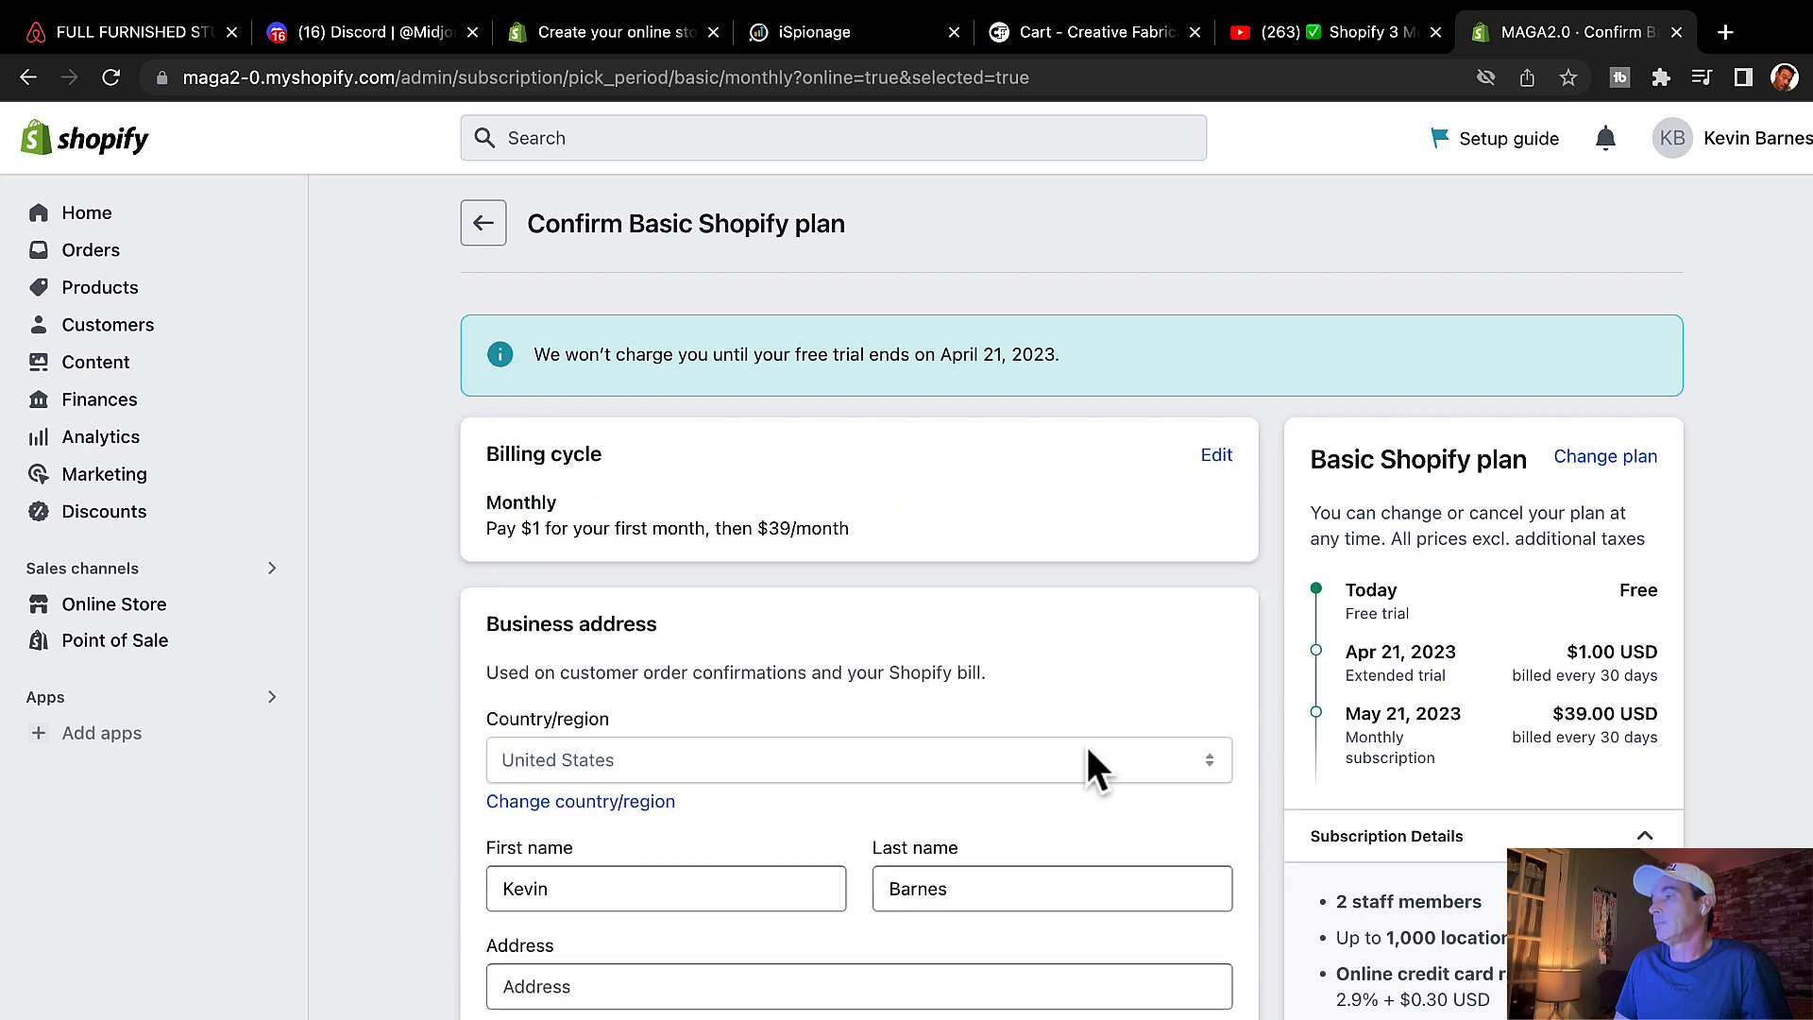
pyautogui.scroll(-6, 1084, 742)
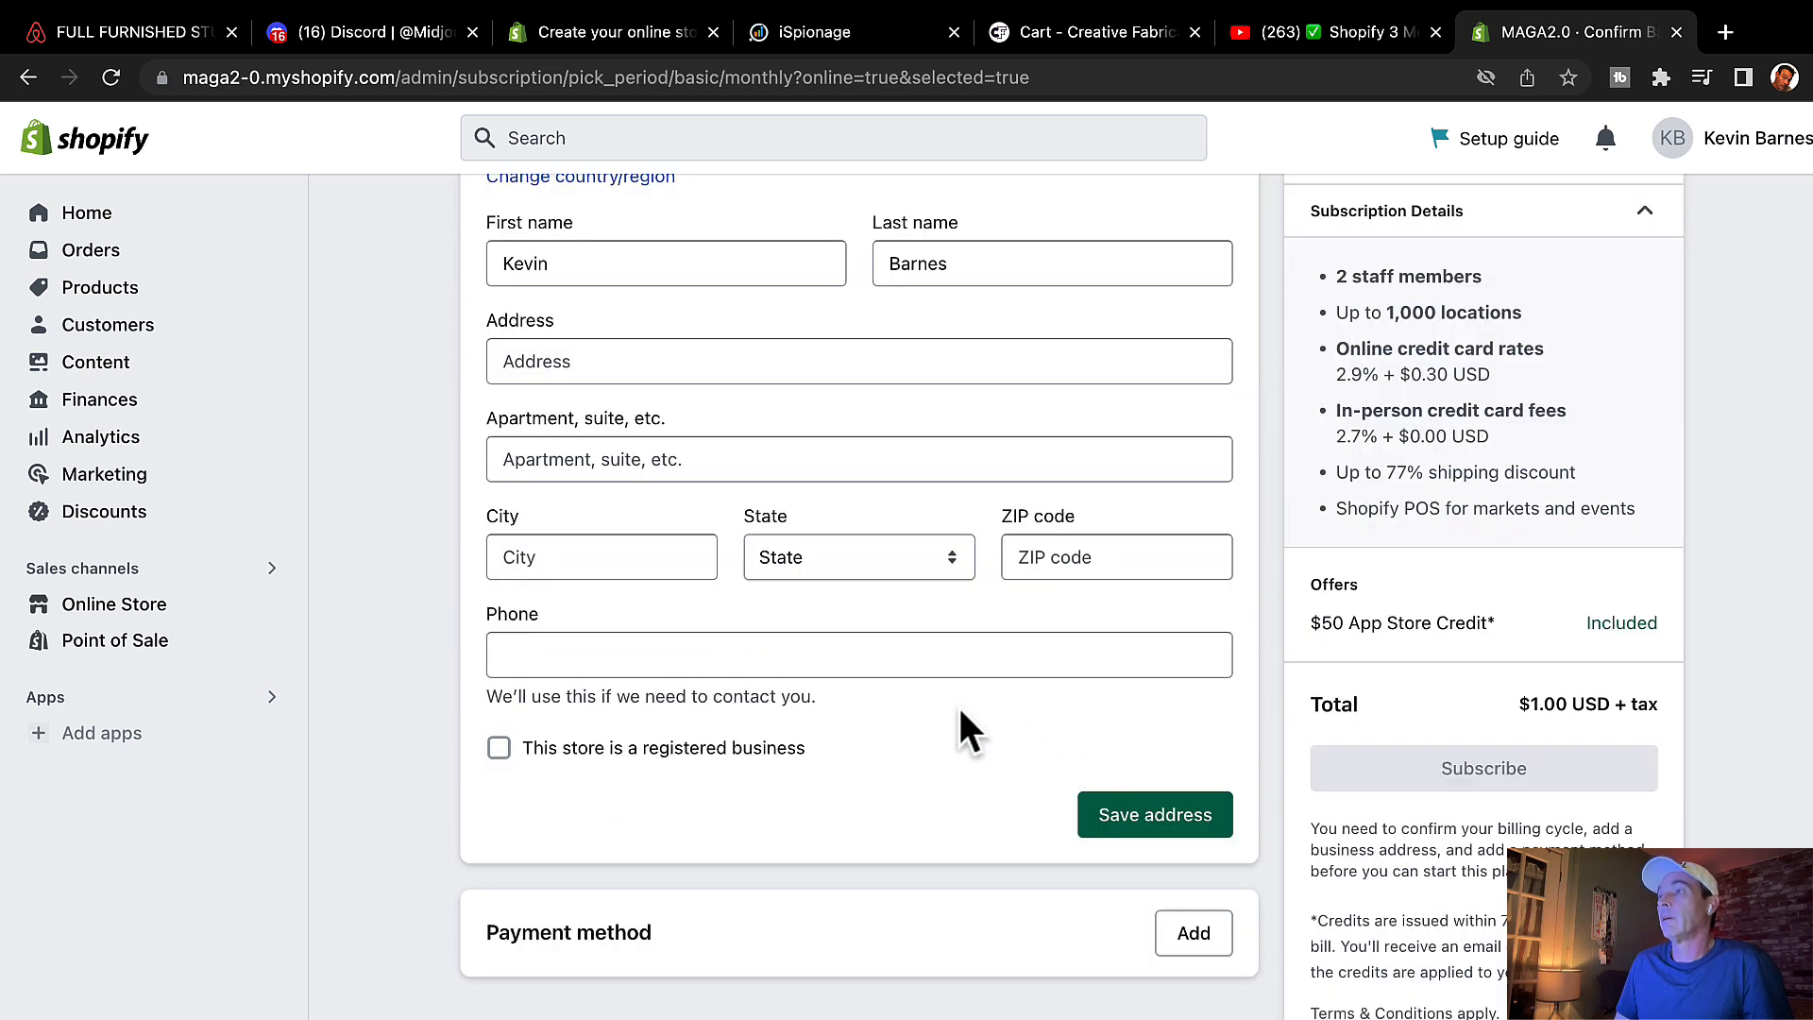
pyautogui.scroll(6, 1031, 706)
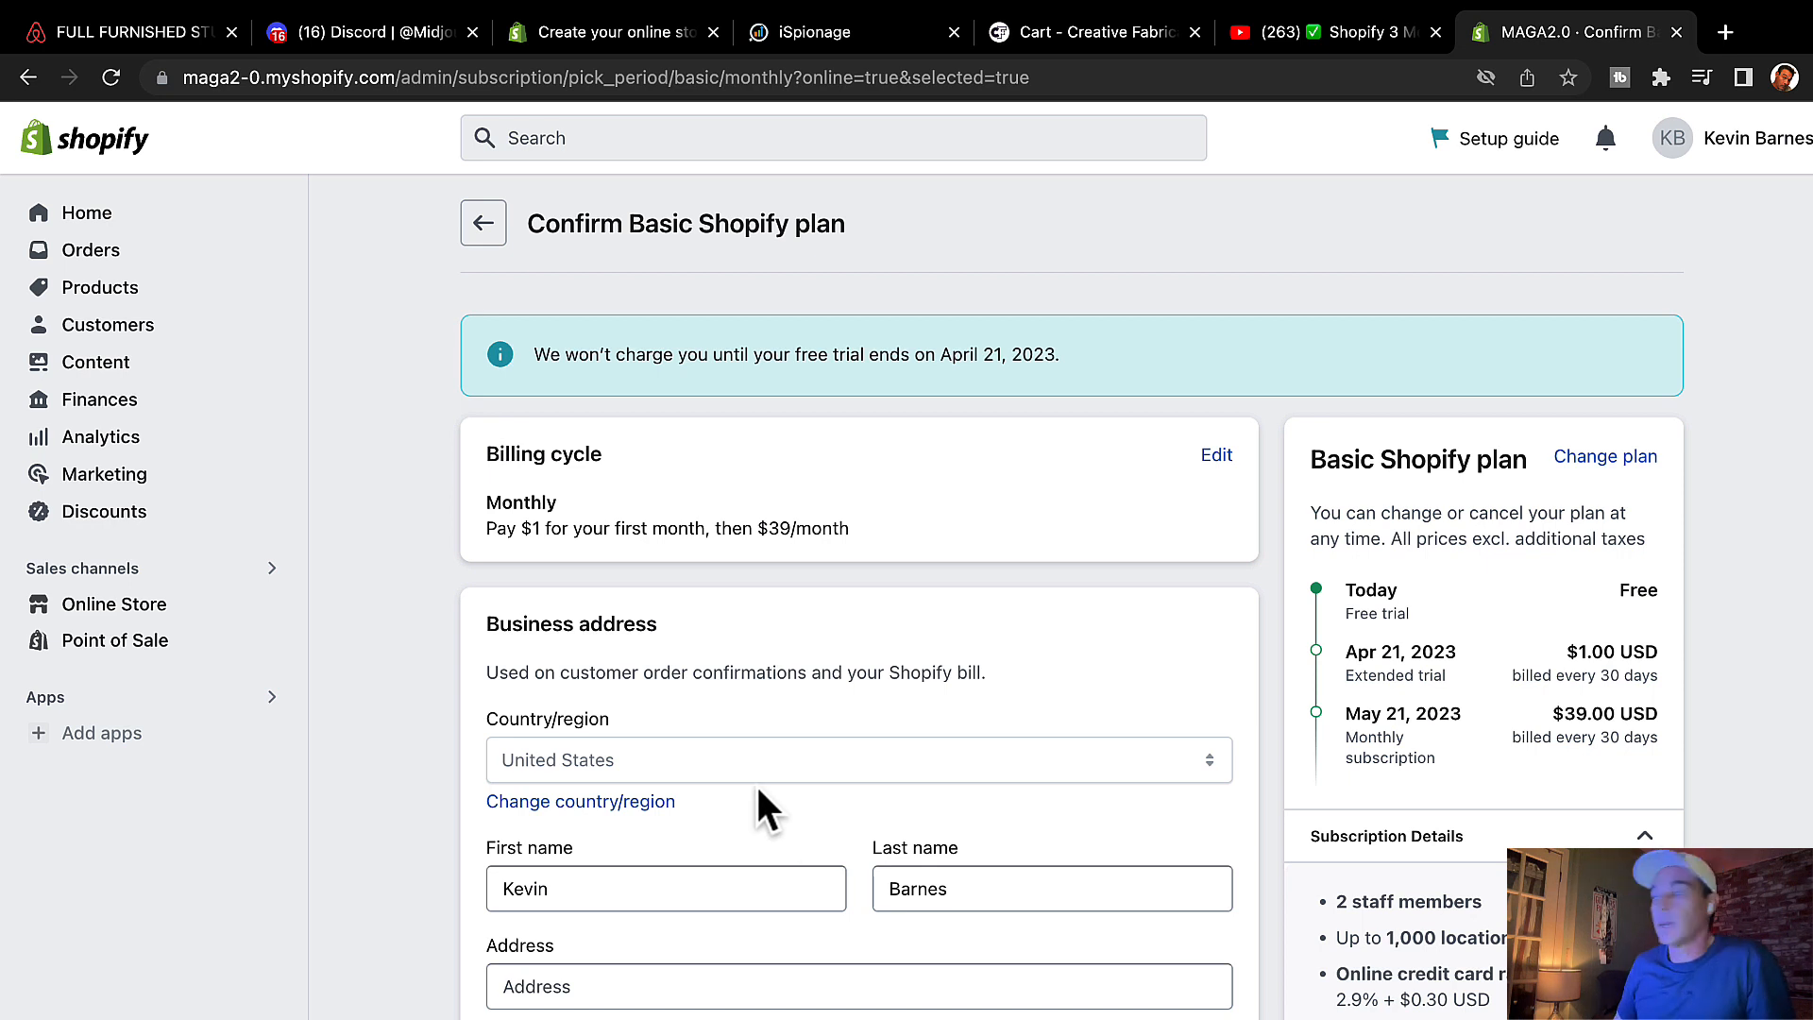
# - Browse the popular free themes for the online store and add Refresh to the theme library
pyautogui.click(137, 612)
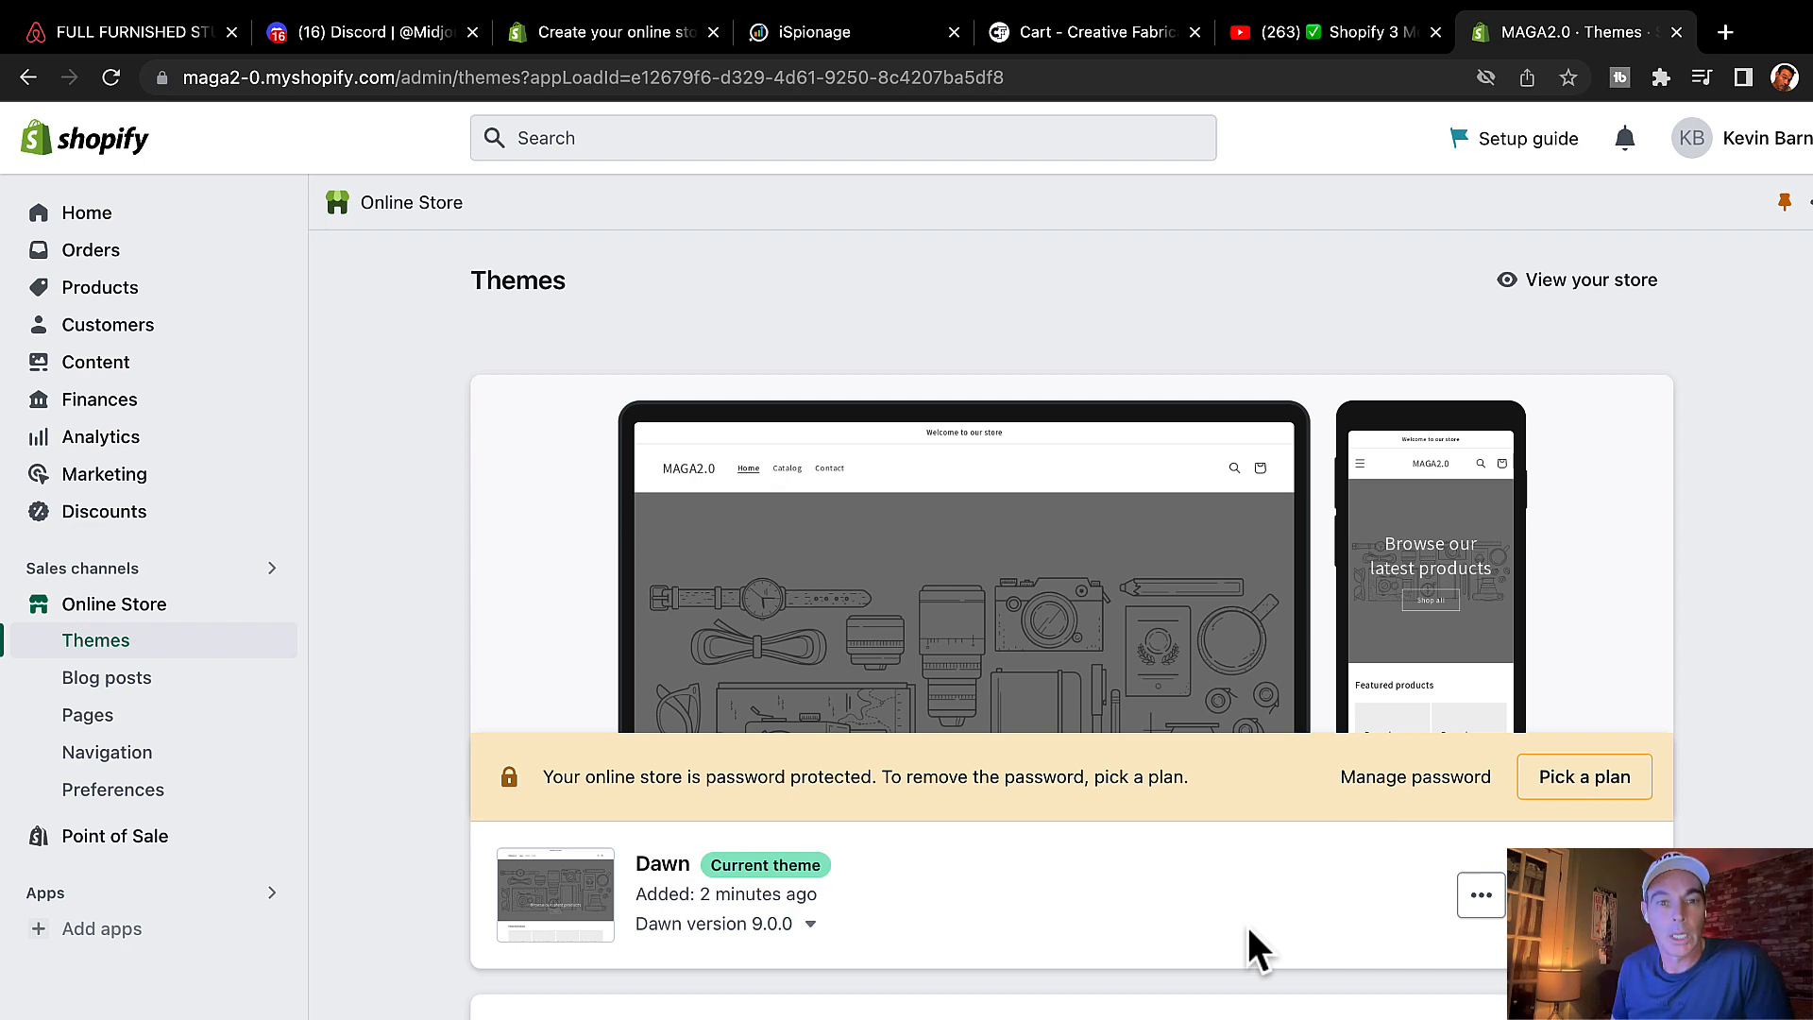
pyautogui.scroll(-4, 1072, 893)
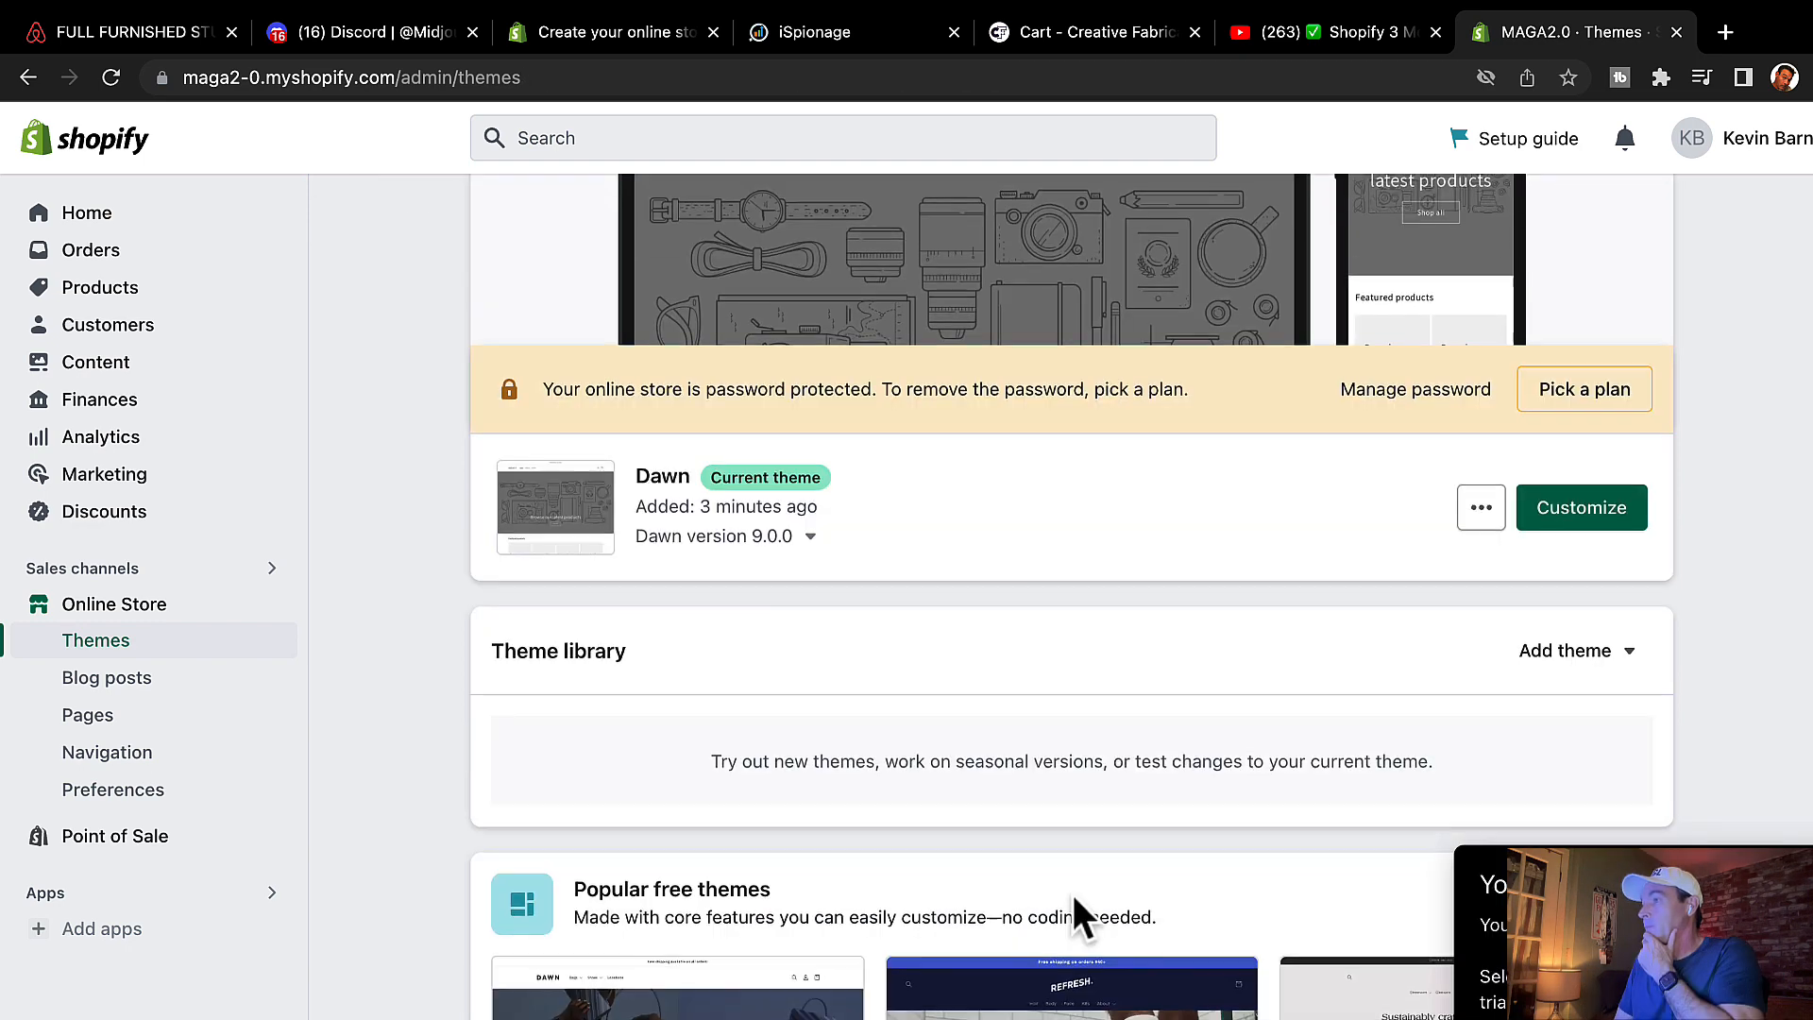
pyautogui.scroll(4, 1072, 893)
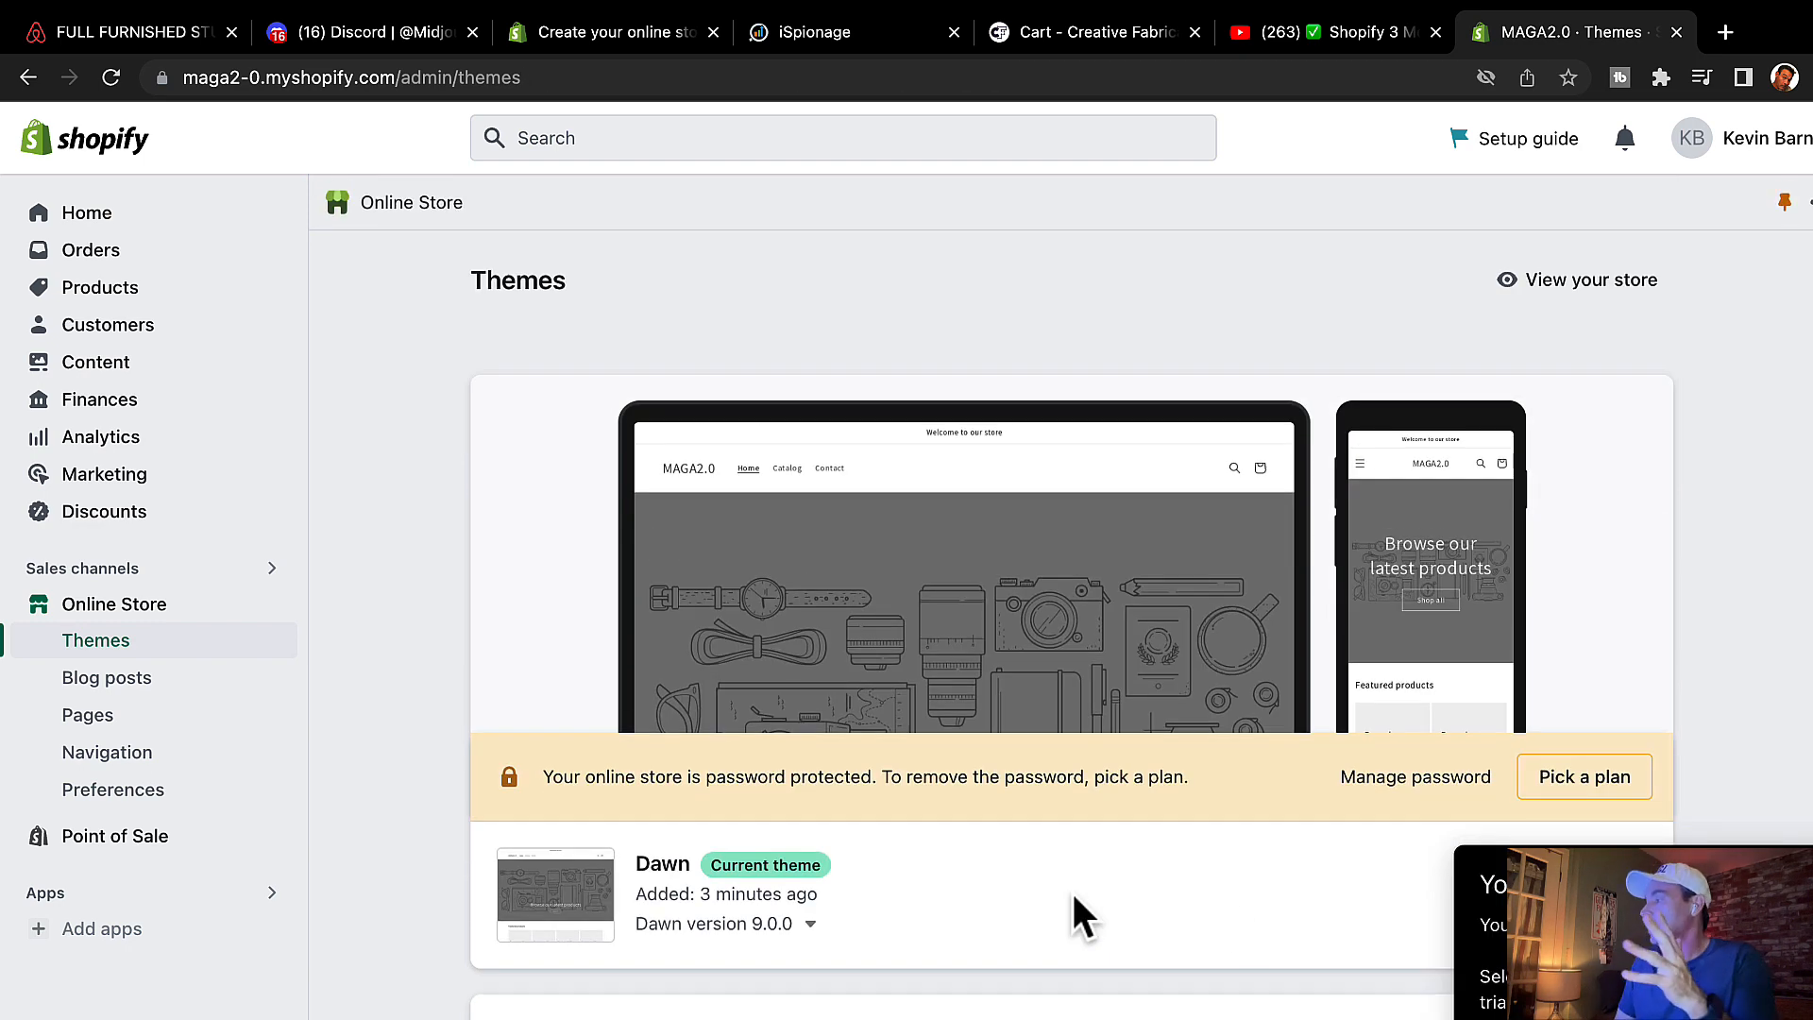
pyautogui.scroll(-2, 1143, 873)
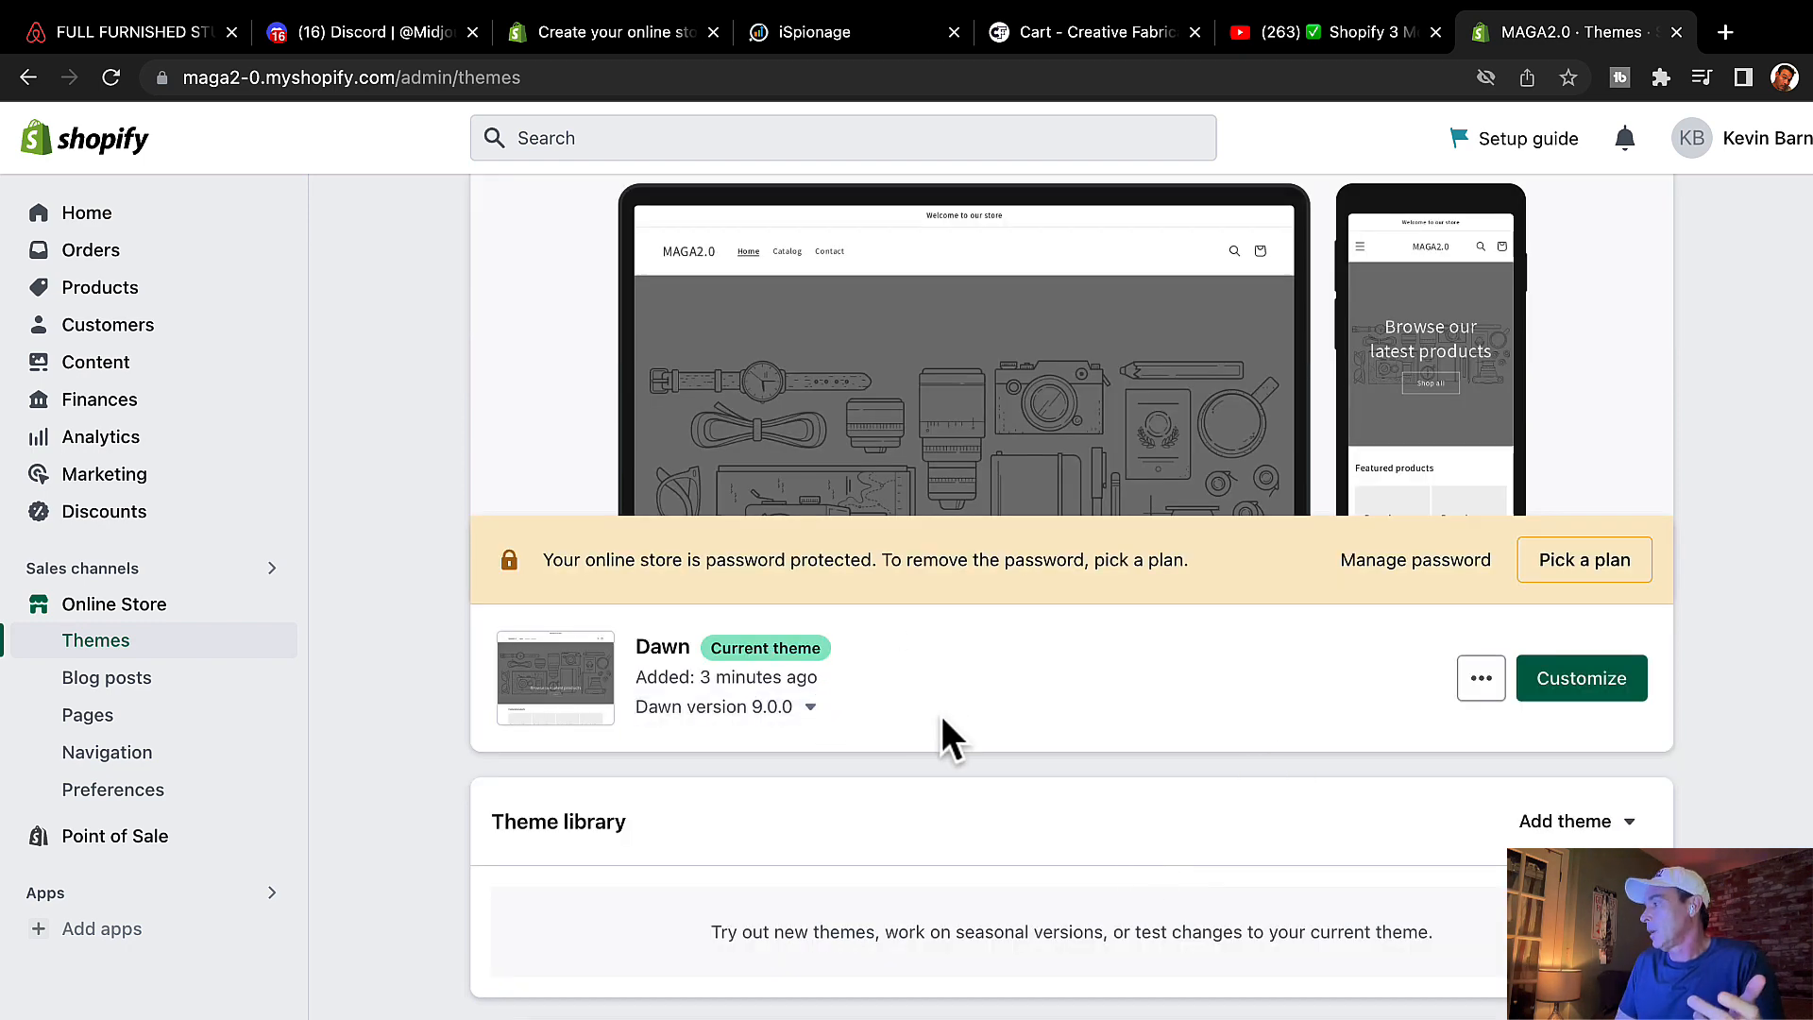
pyautogui.scroll(-1, 942, 718)
pyautogui.scroll(-2, 944, 736)
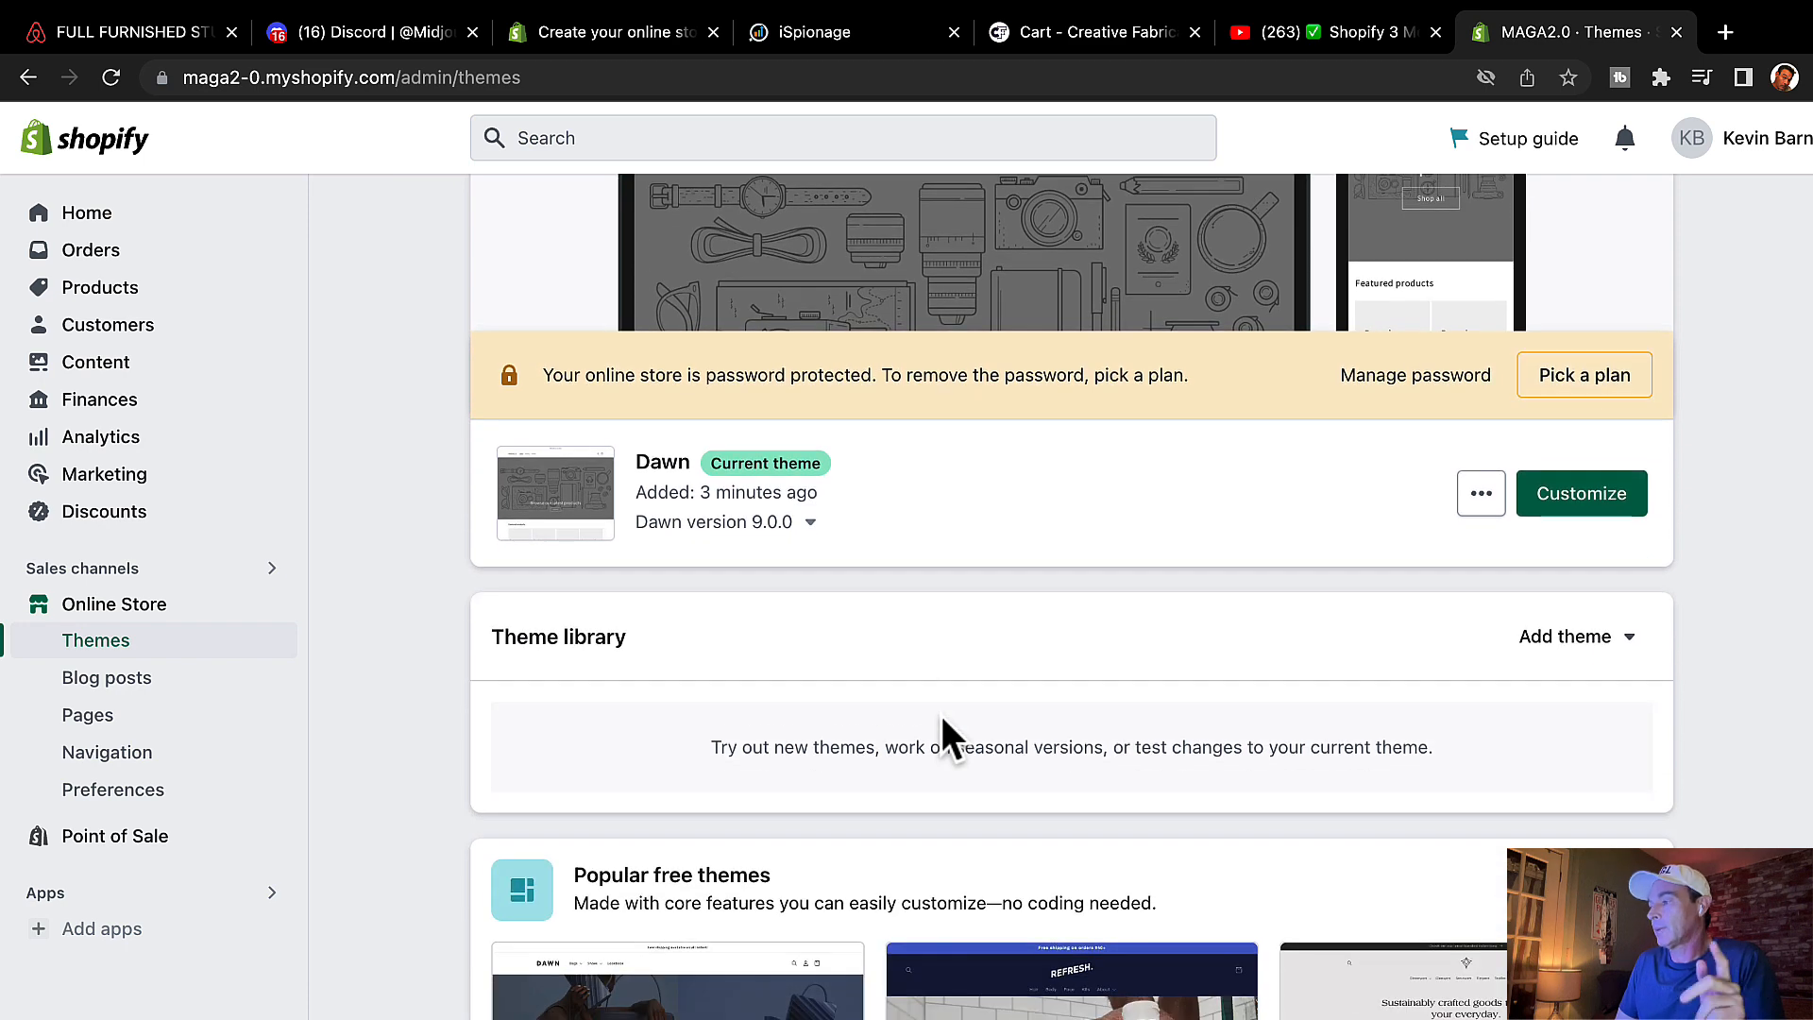
pyautogui.scroll(-3, 938, 714)
pyautogui.scroll(-2, 1014, 930)
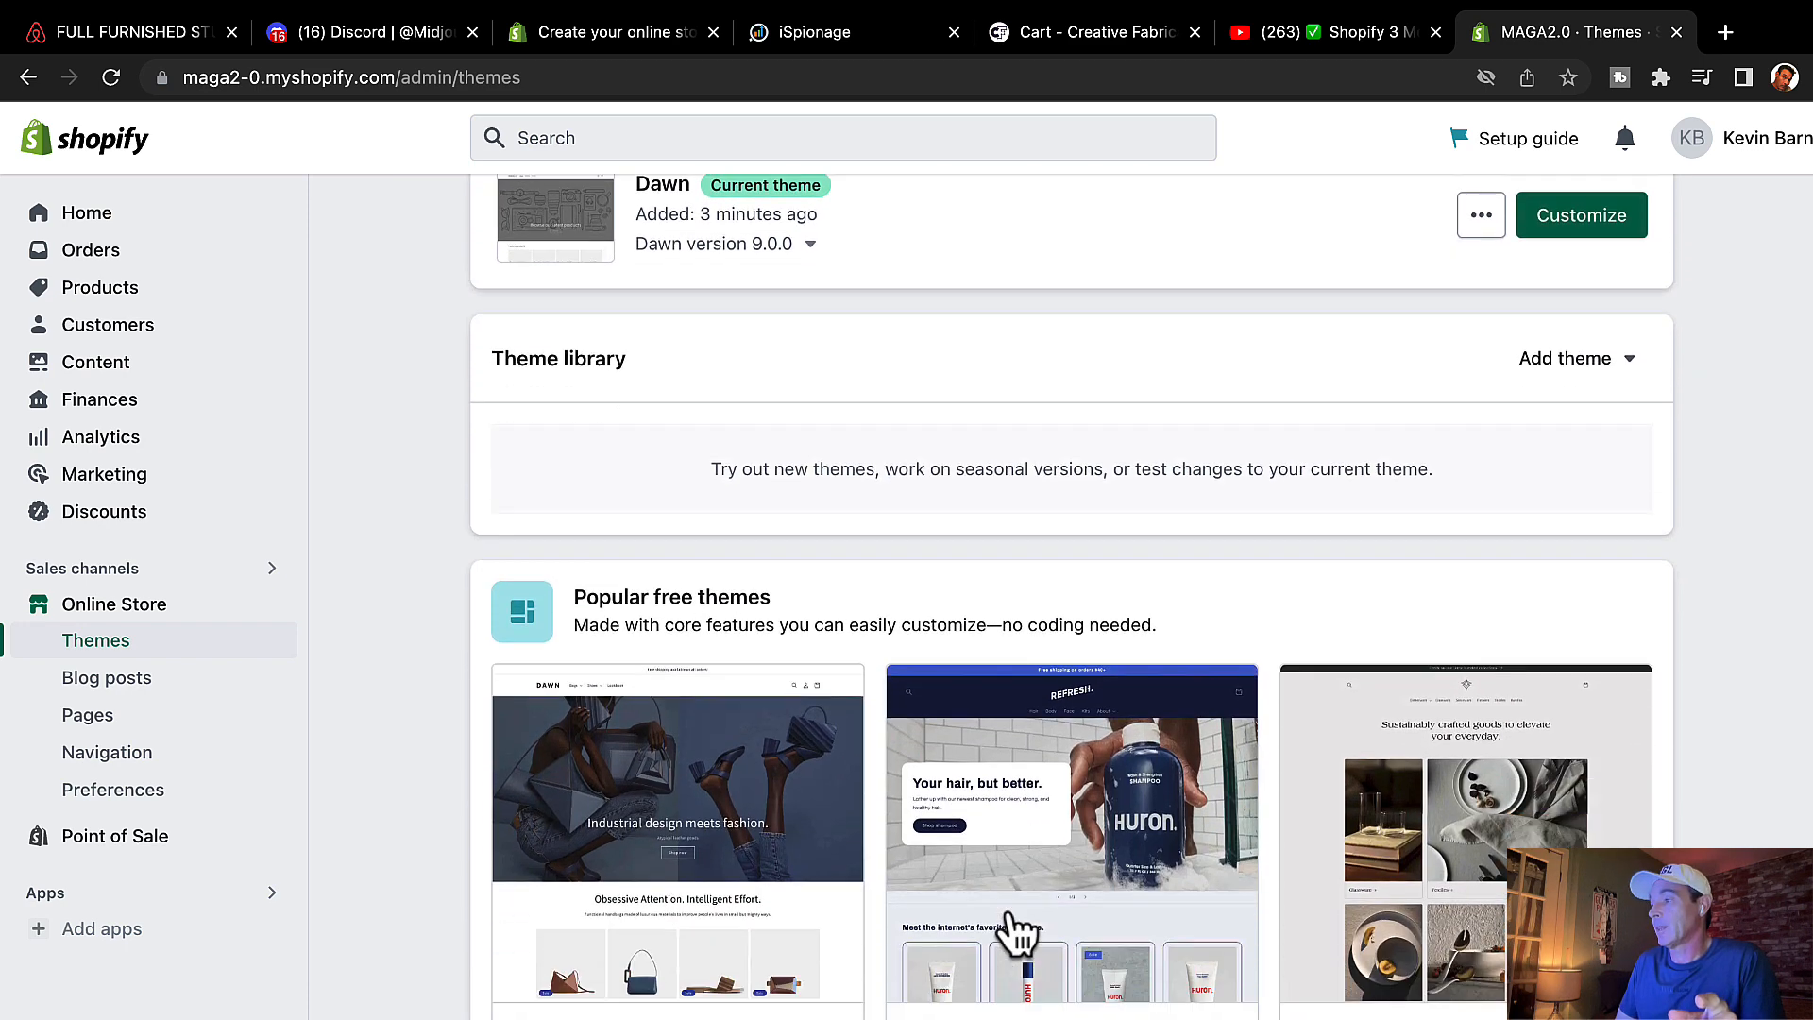
pyautogui.scroll(-1, 1015, 930)
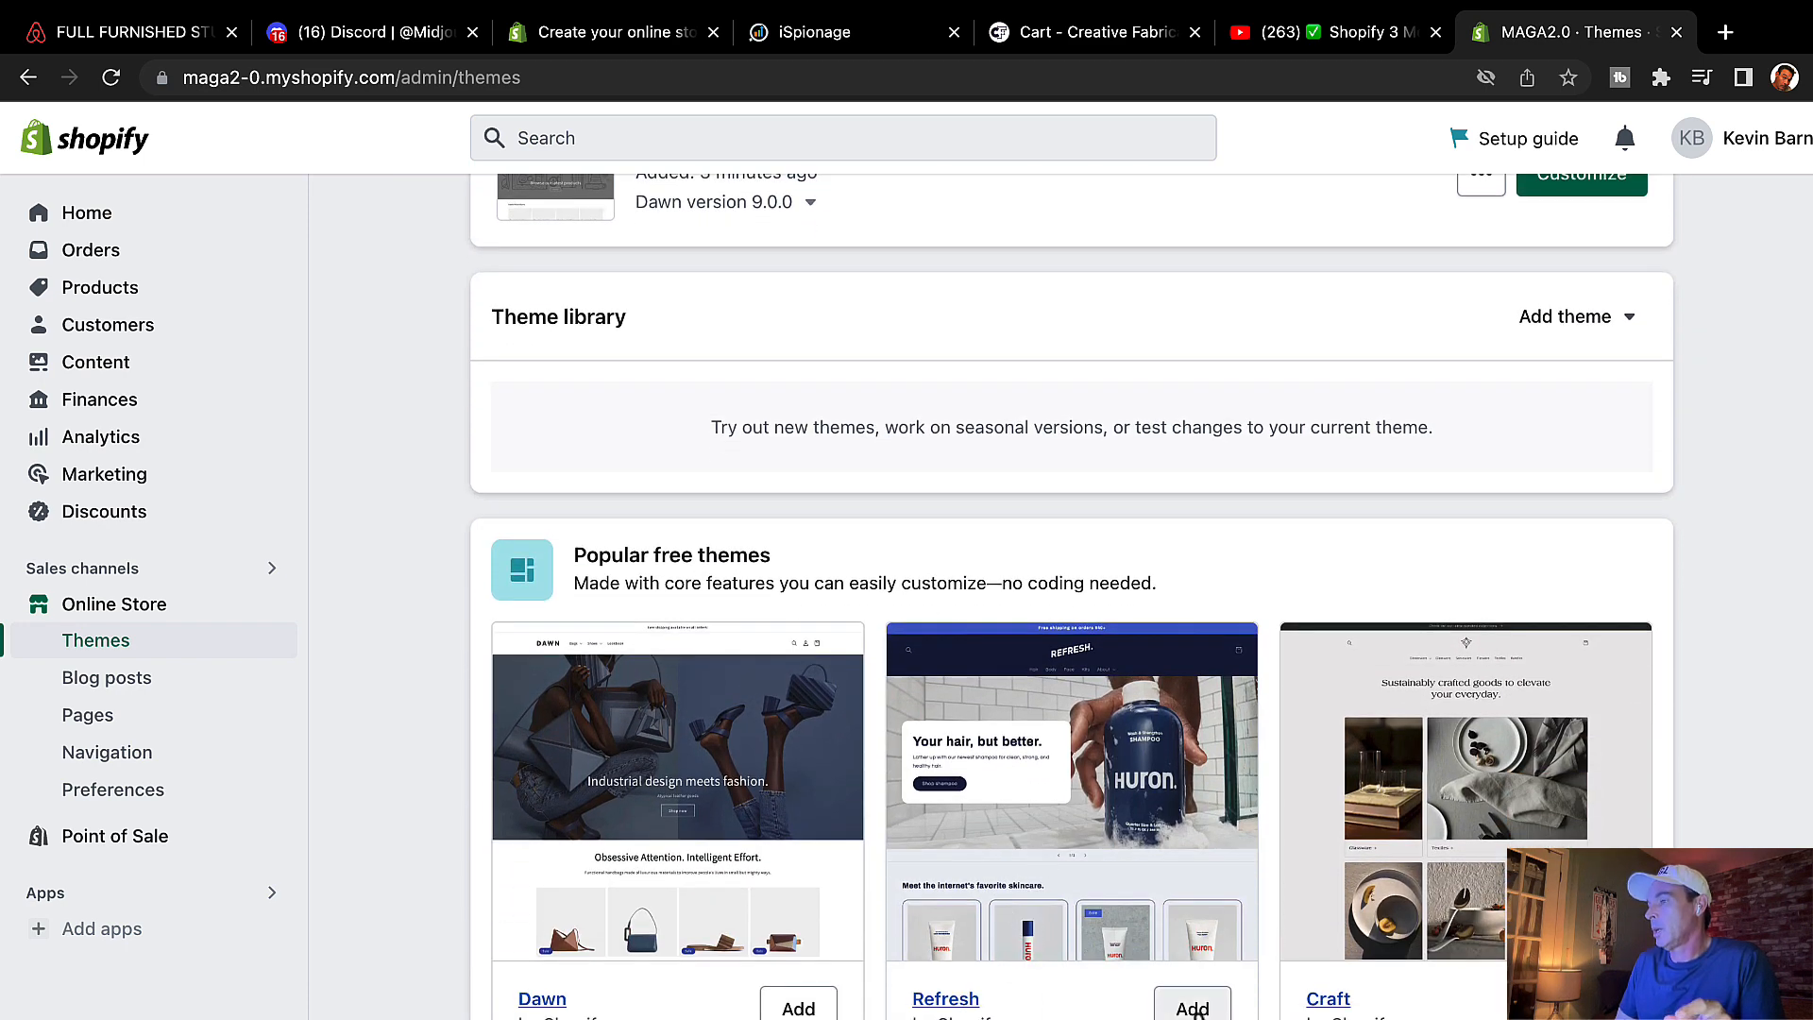
pyautogui.scroll(-3, 998, 898)
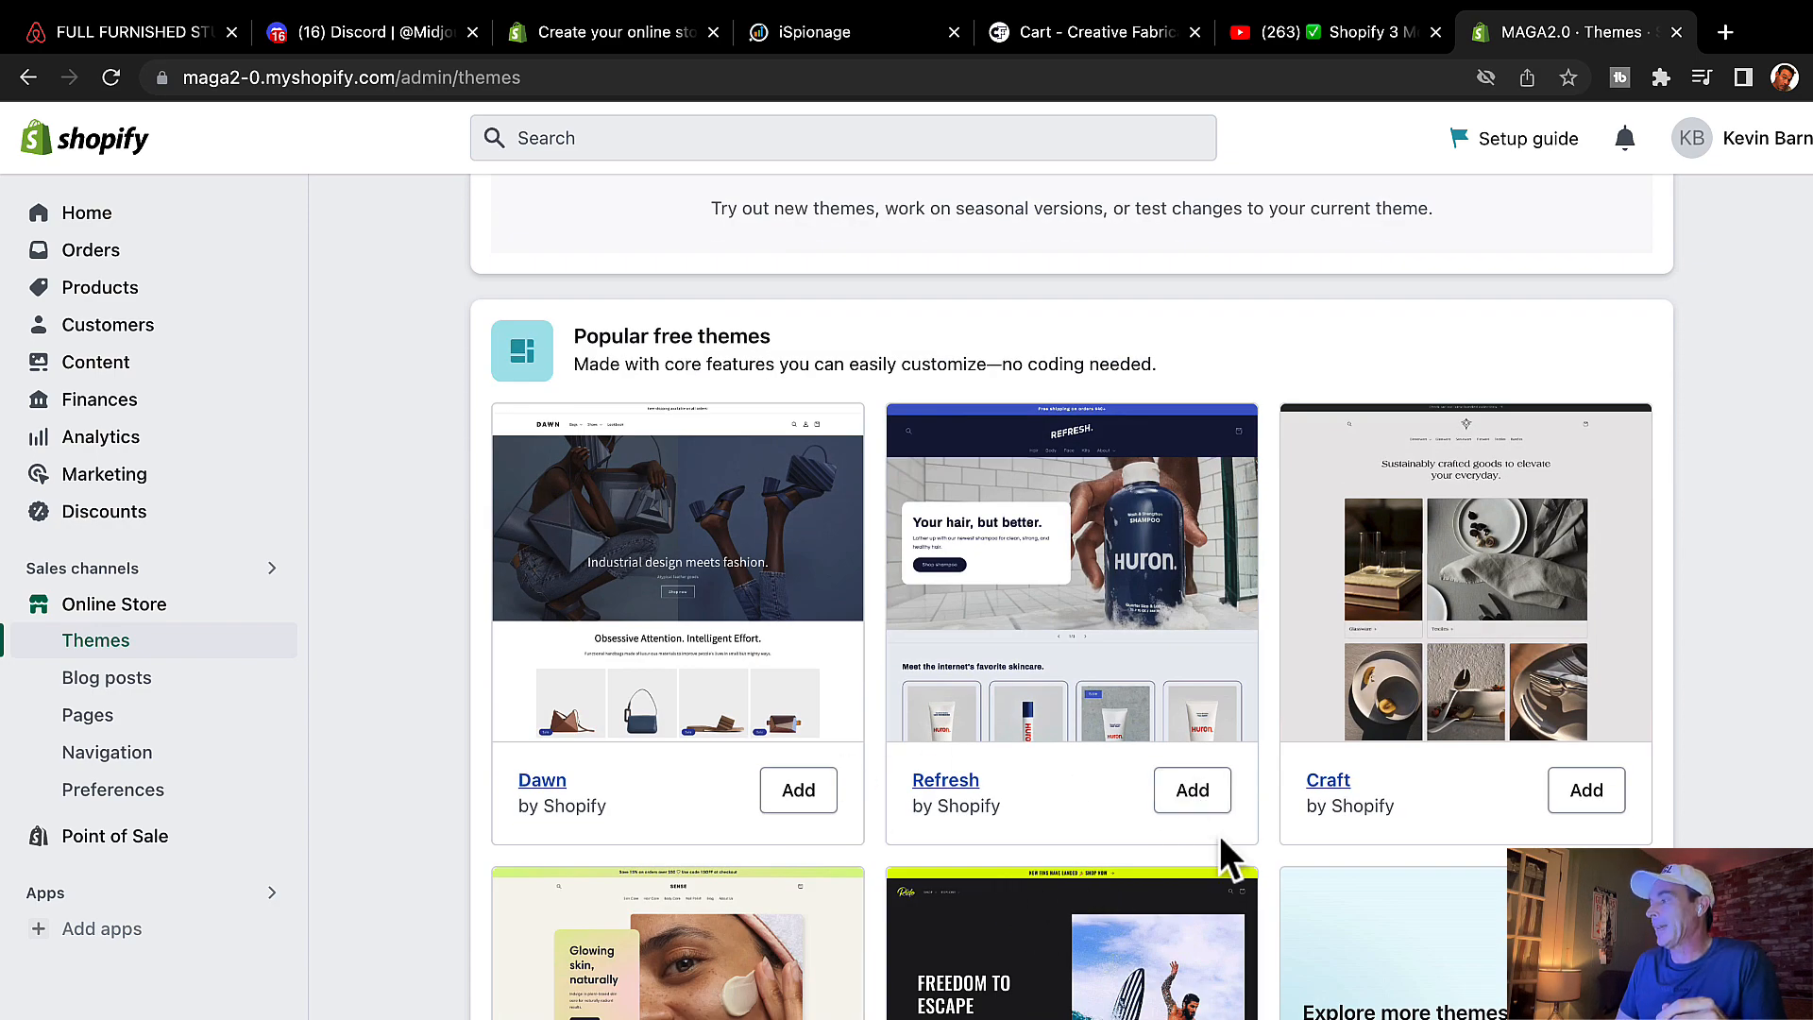
pyautogui.scroll(-4, 1057, 849)
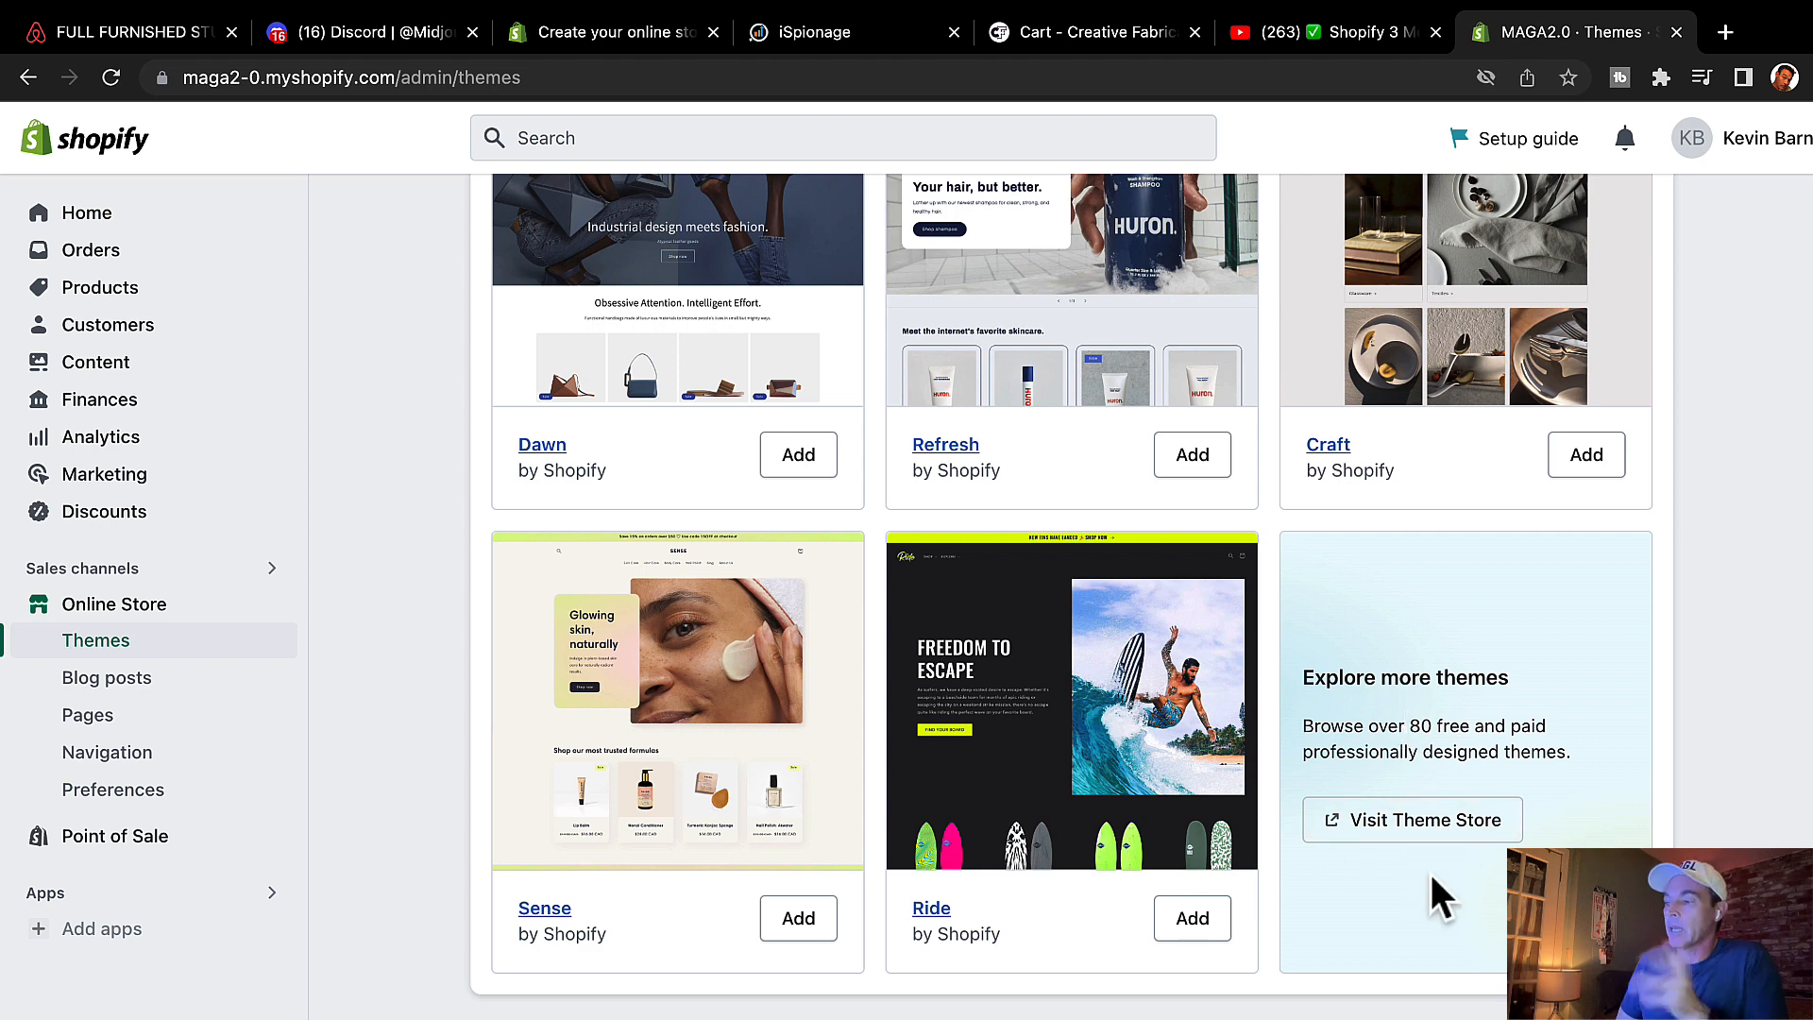
pyautogui.scroll(8, 1067, 845)
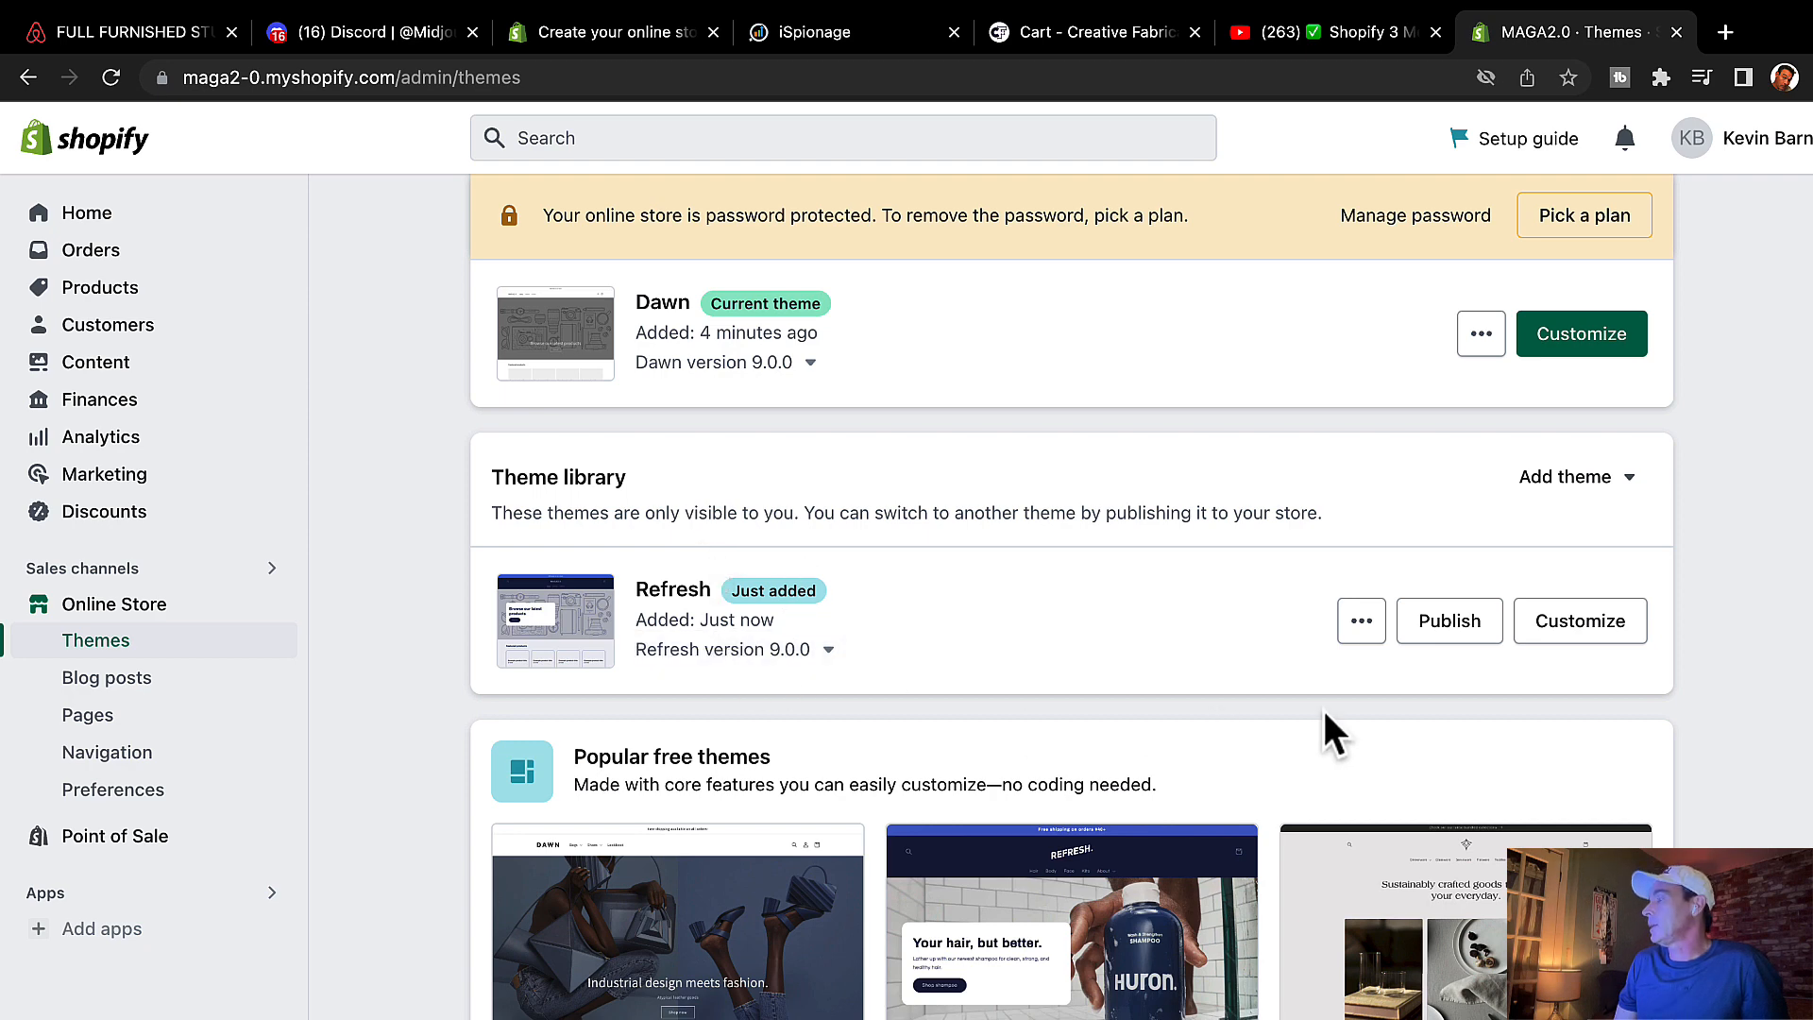
# - Open the Refresh theme for customization and look through the settings of its Header section
pyautogui.click(1569, 634)
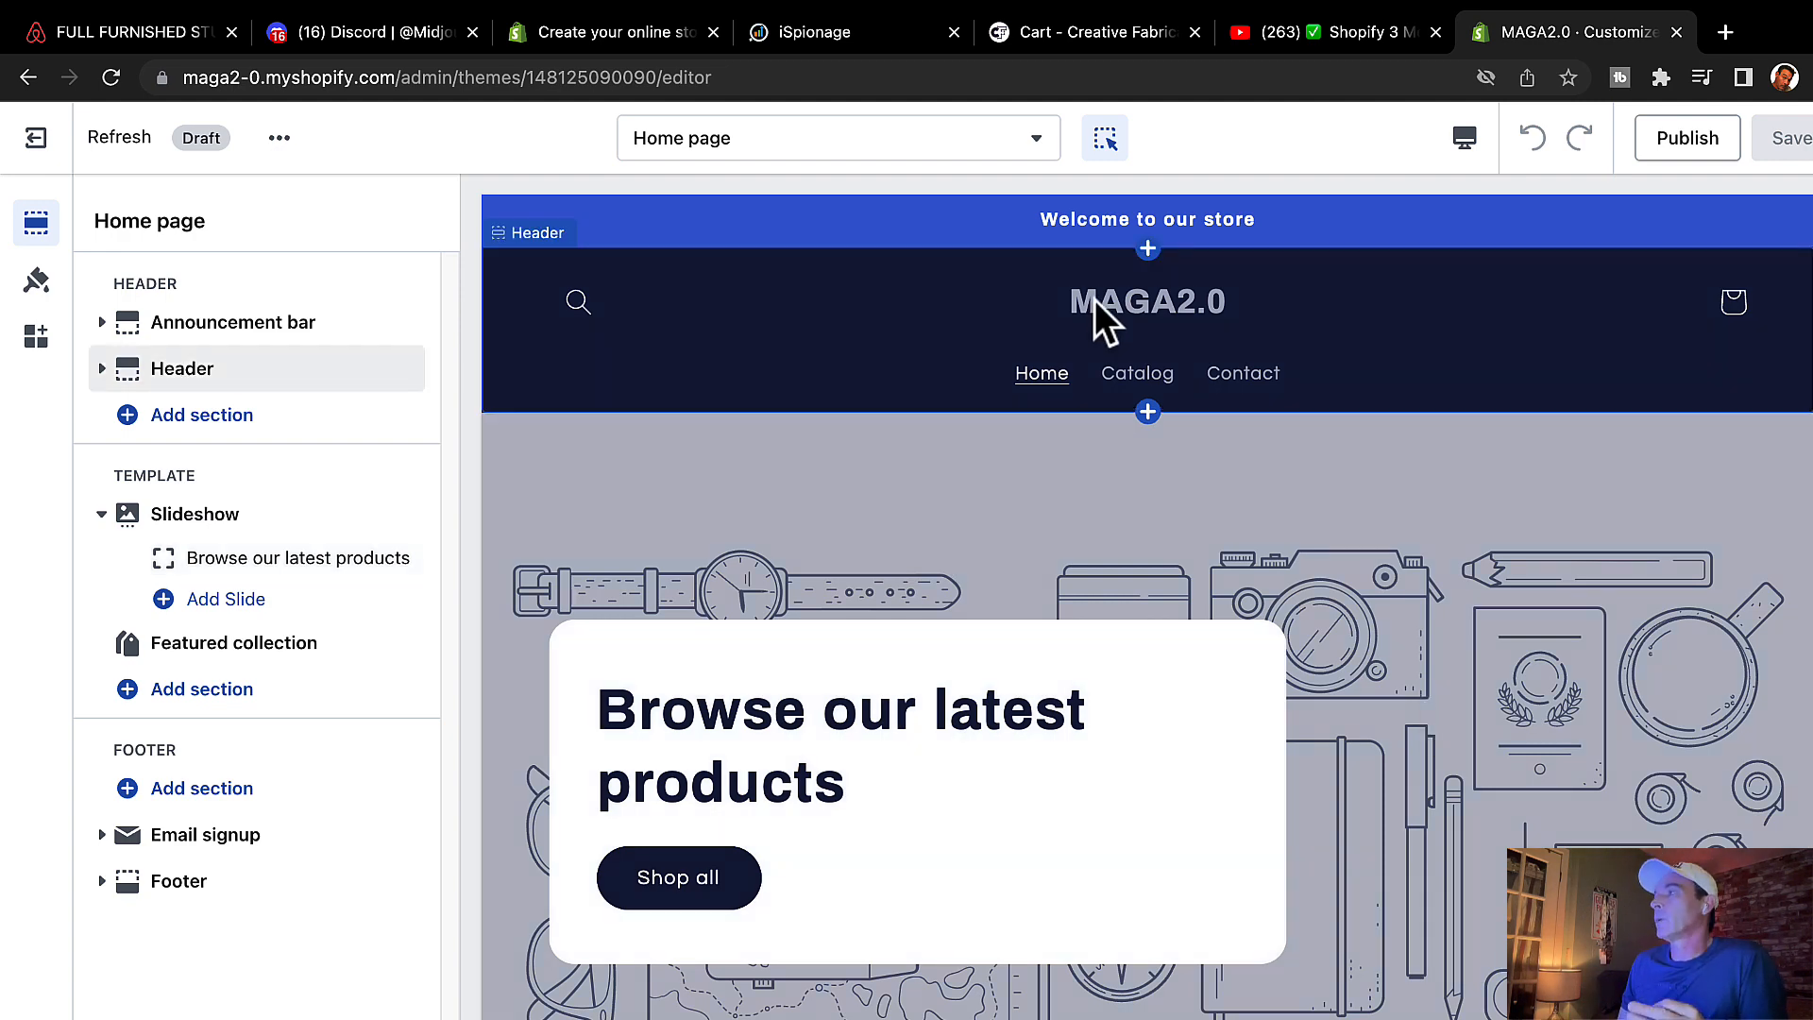
pyautogui.click(1086, 312)
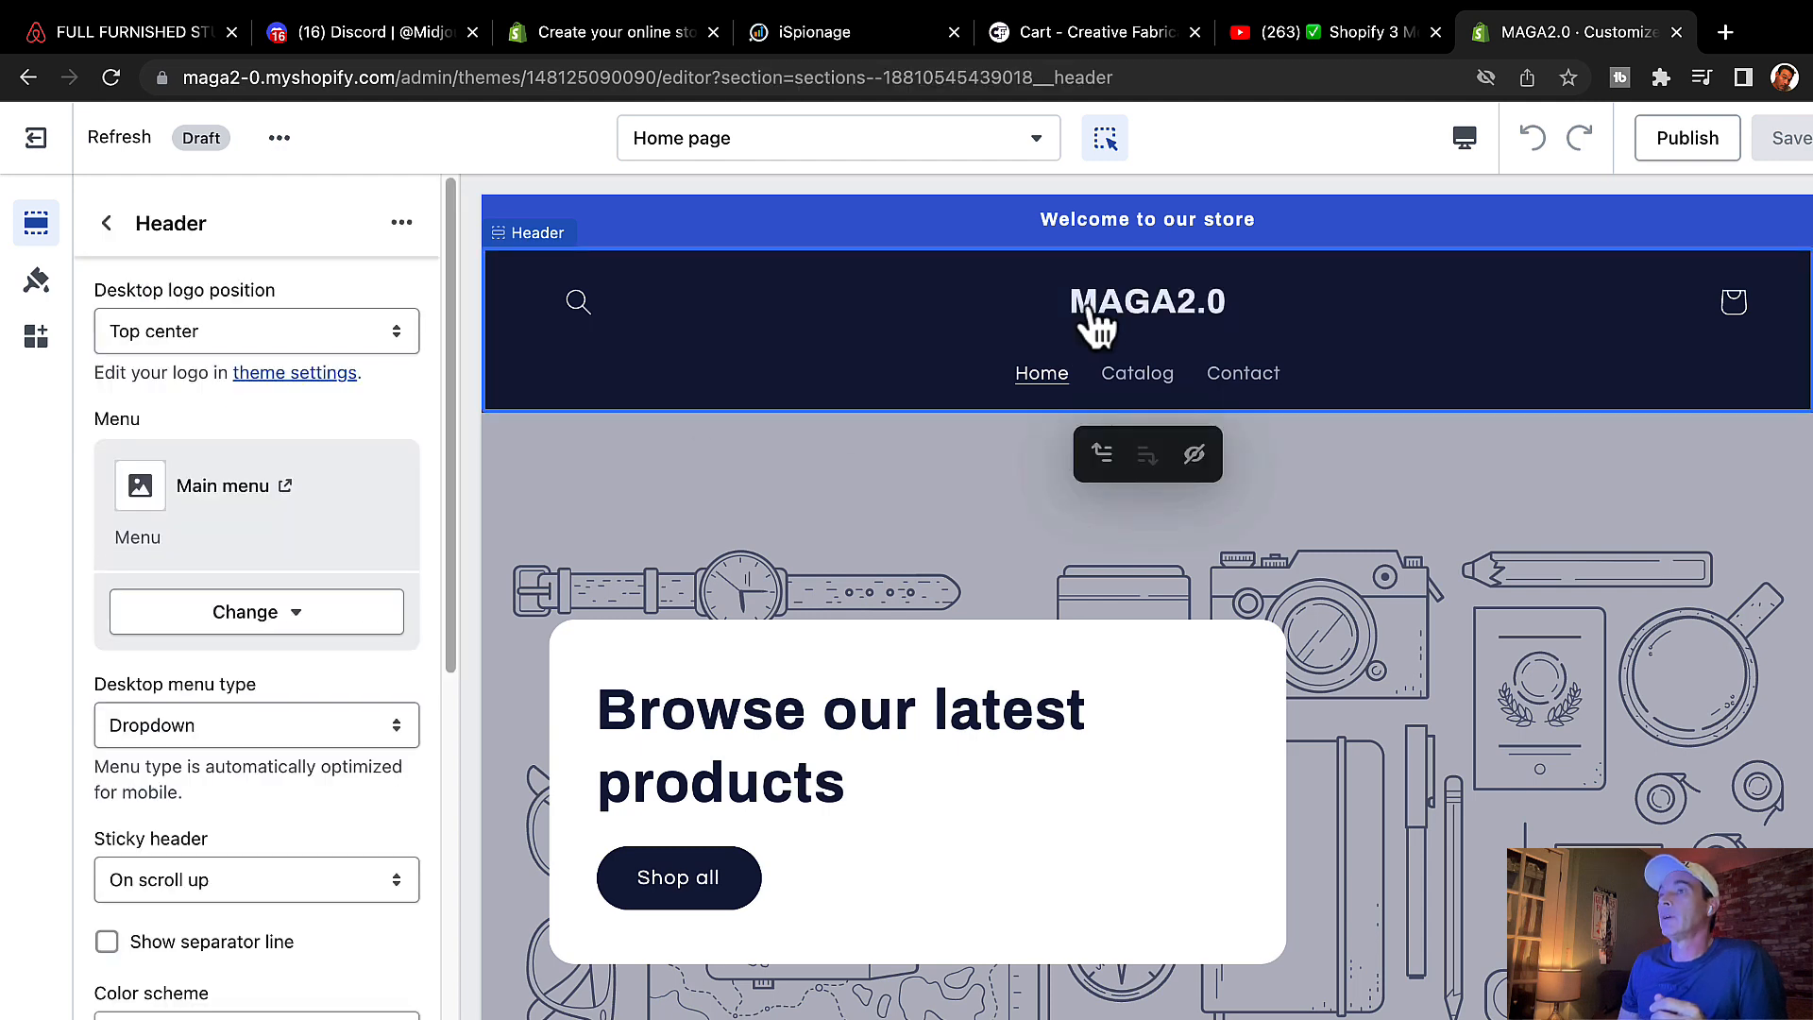
pyautogui.click(1091, 310)
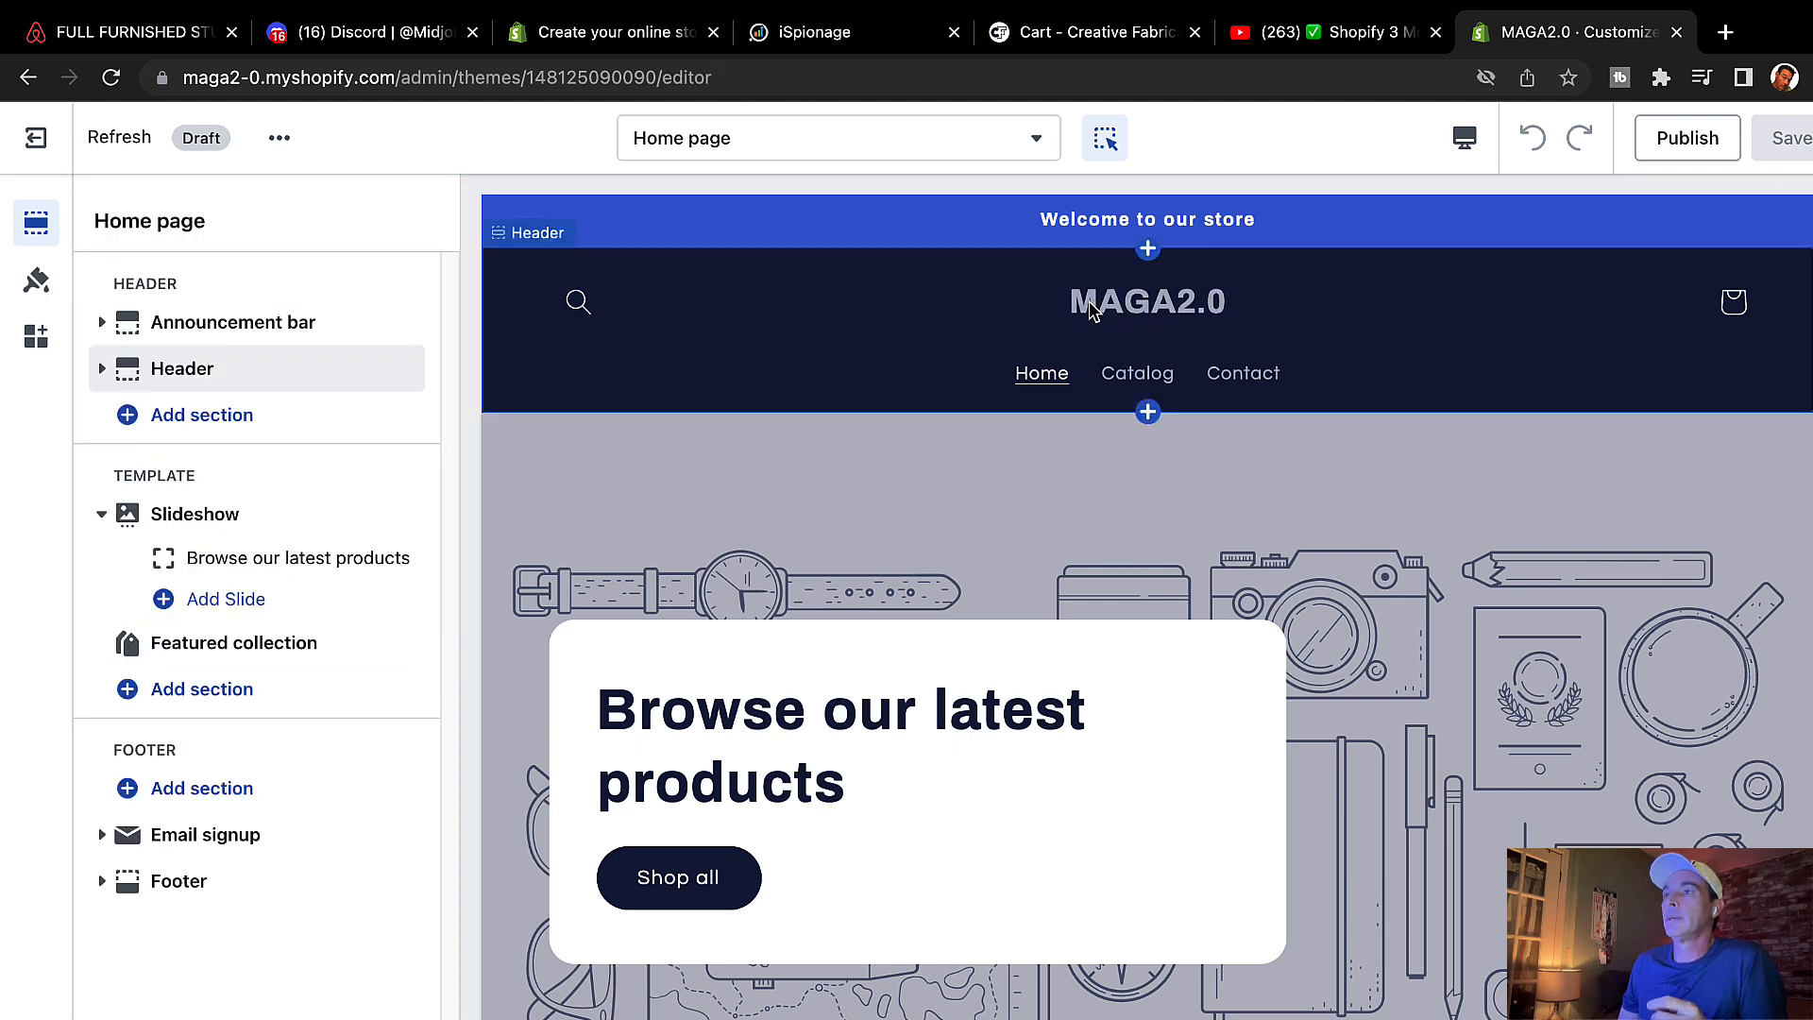
pyautogui.click(1088, 310)
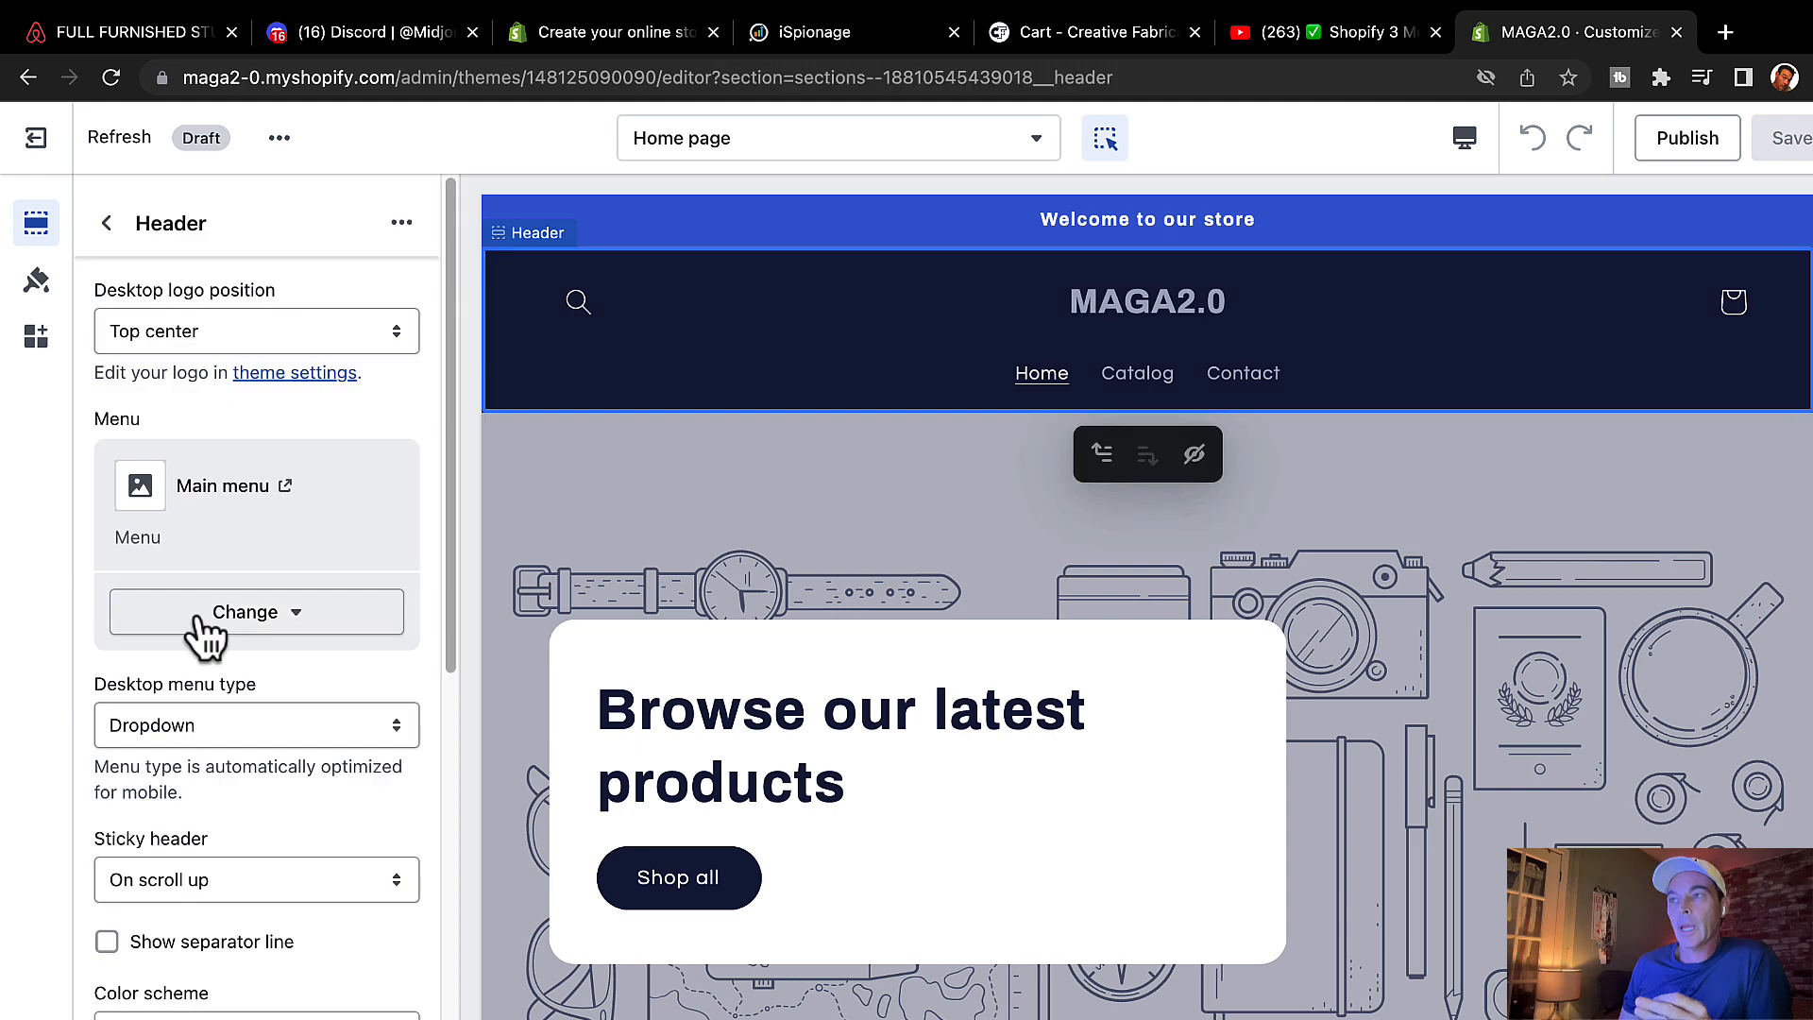
pyautogui.scroll(-10, 295, 557)
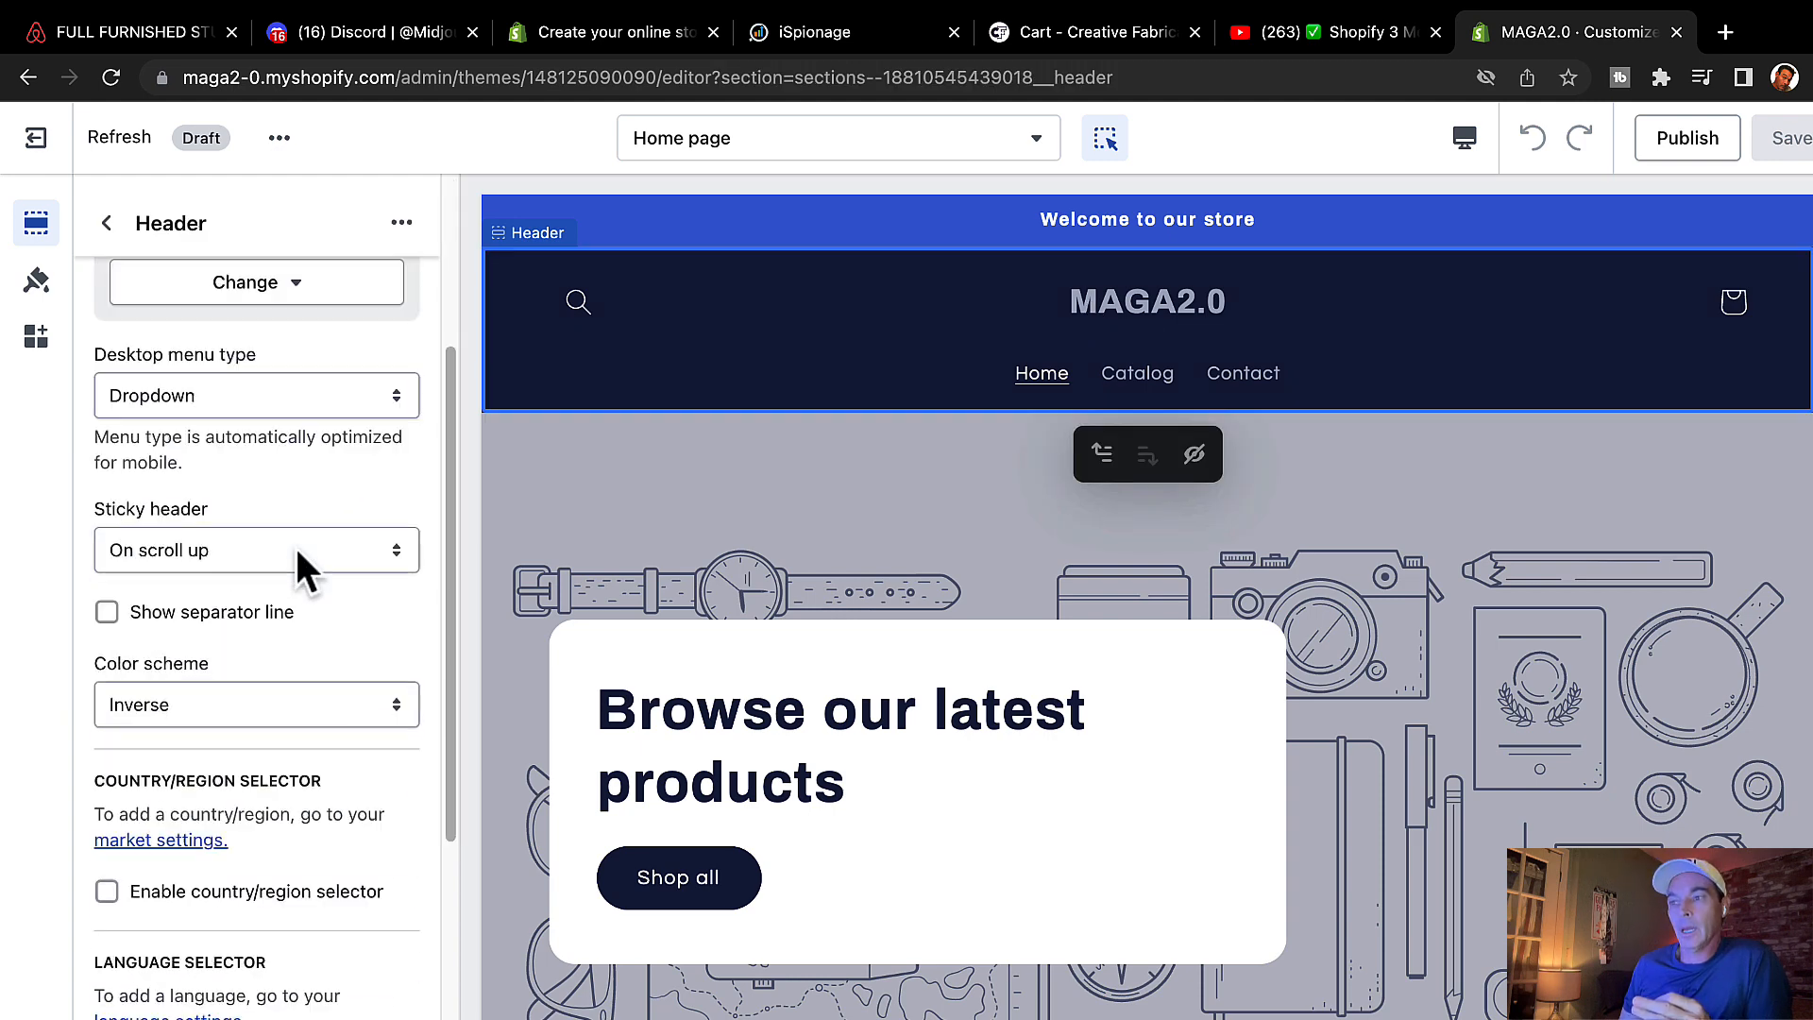
# - Upload MAGA (1).png as the store logo in the theme settings and widen the desktop logo beyond 140px
pyautogui.scroll(10, 298, 557)
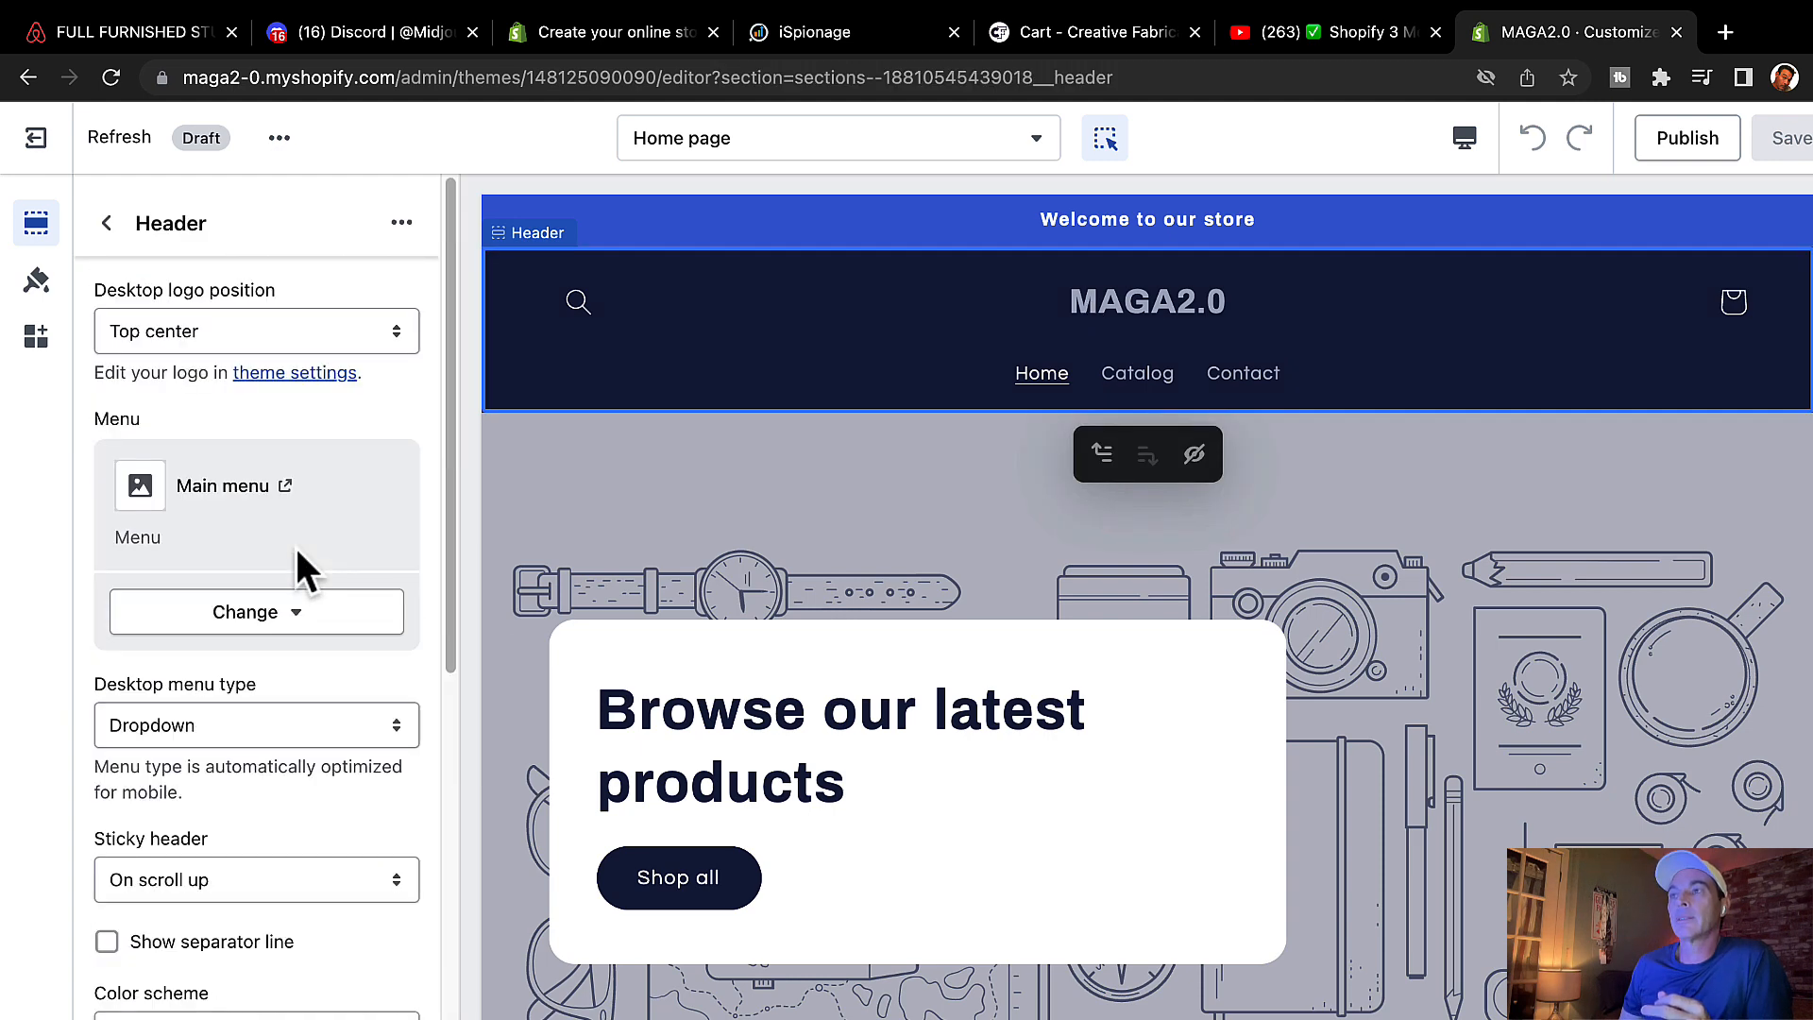
pyautogui.click(295, 372)
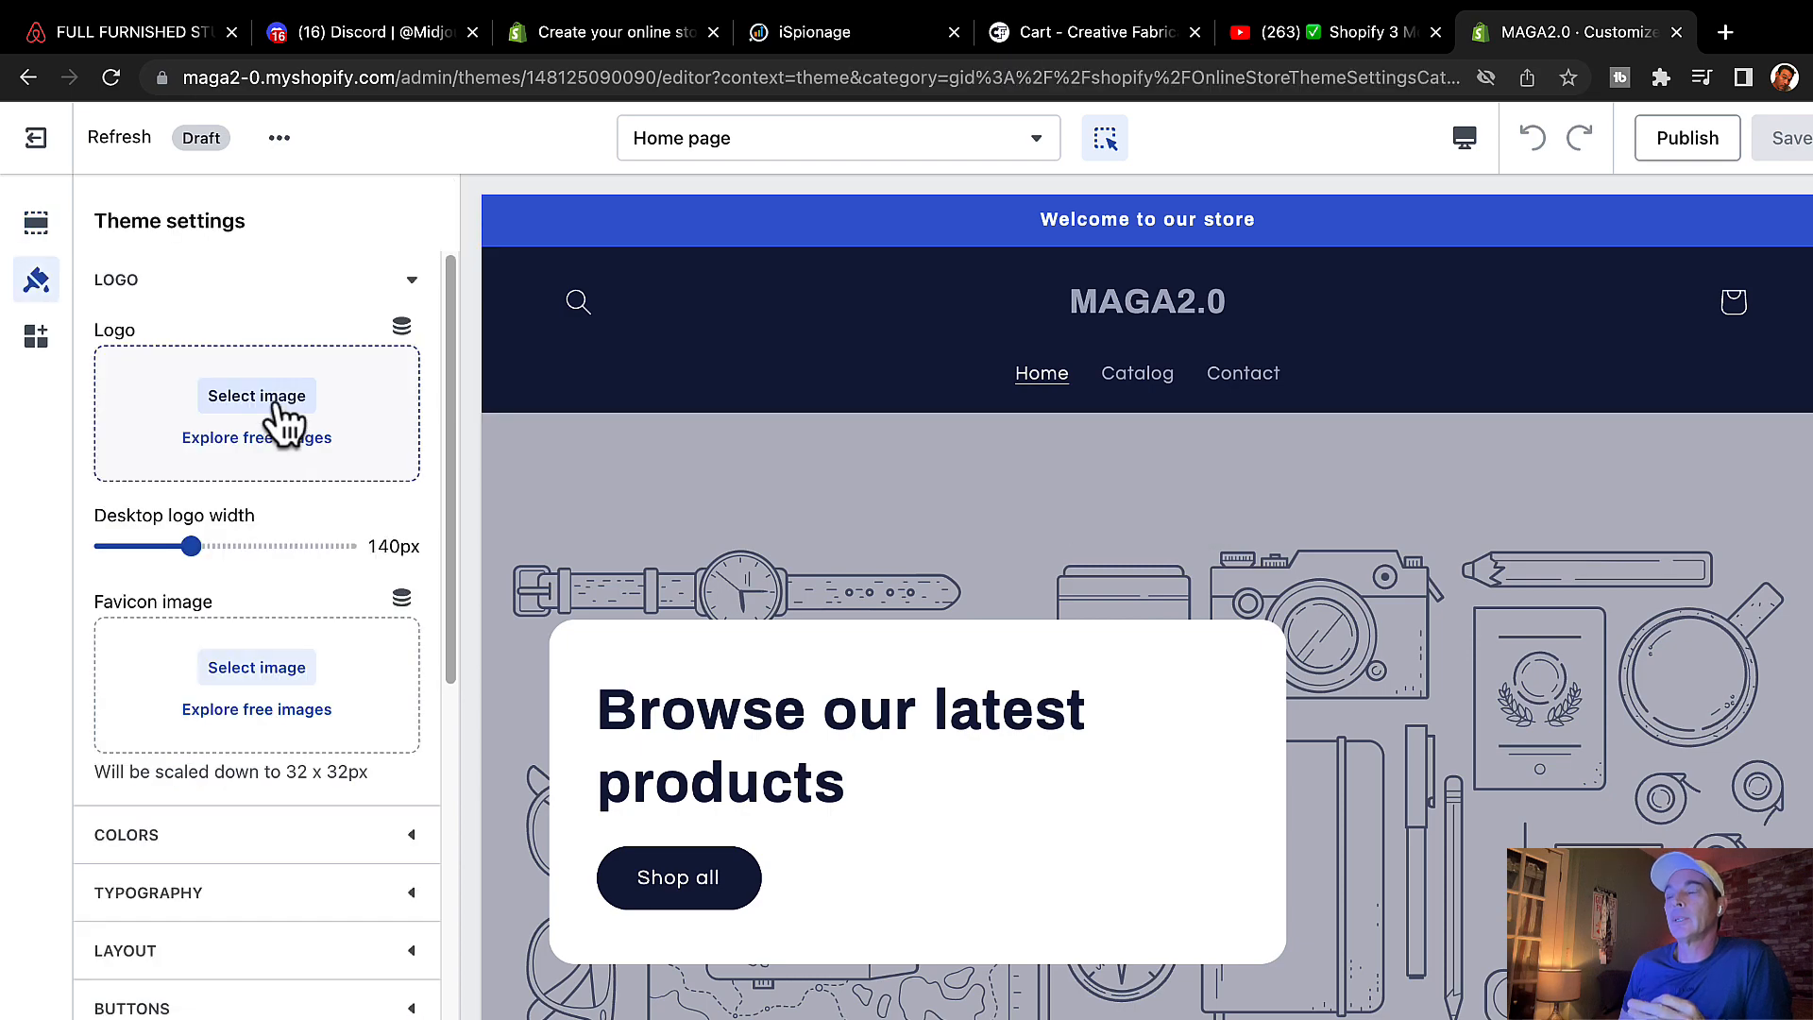
pyautogui.click(276, 398)
pyautogui.click(926, 664)
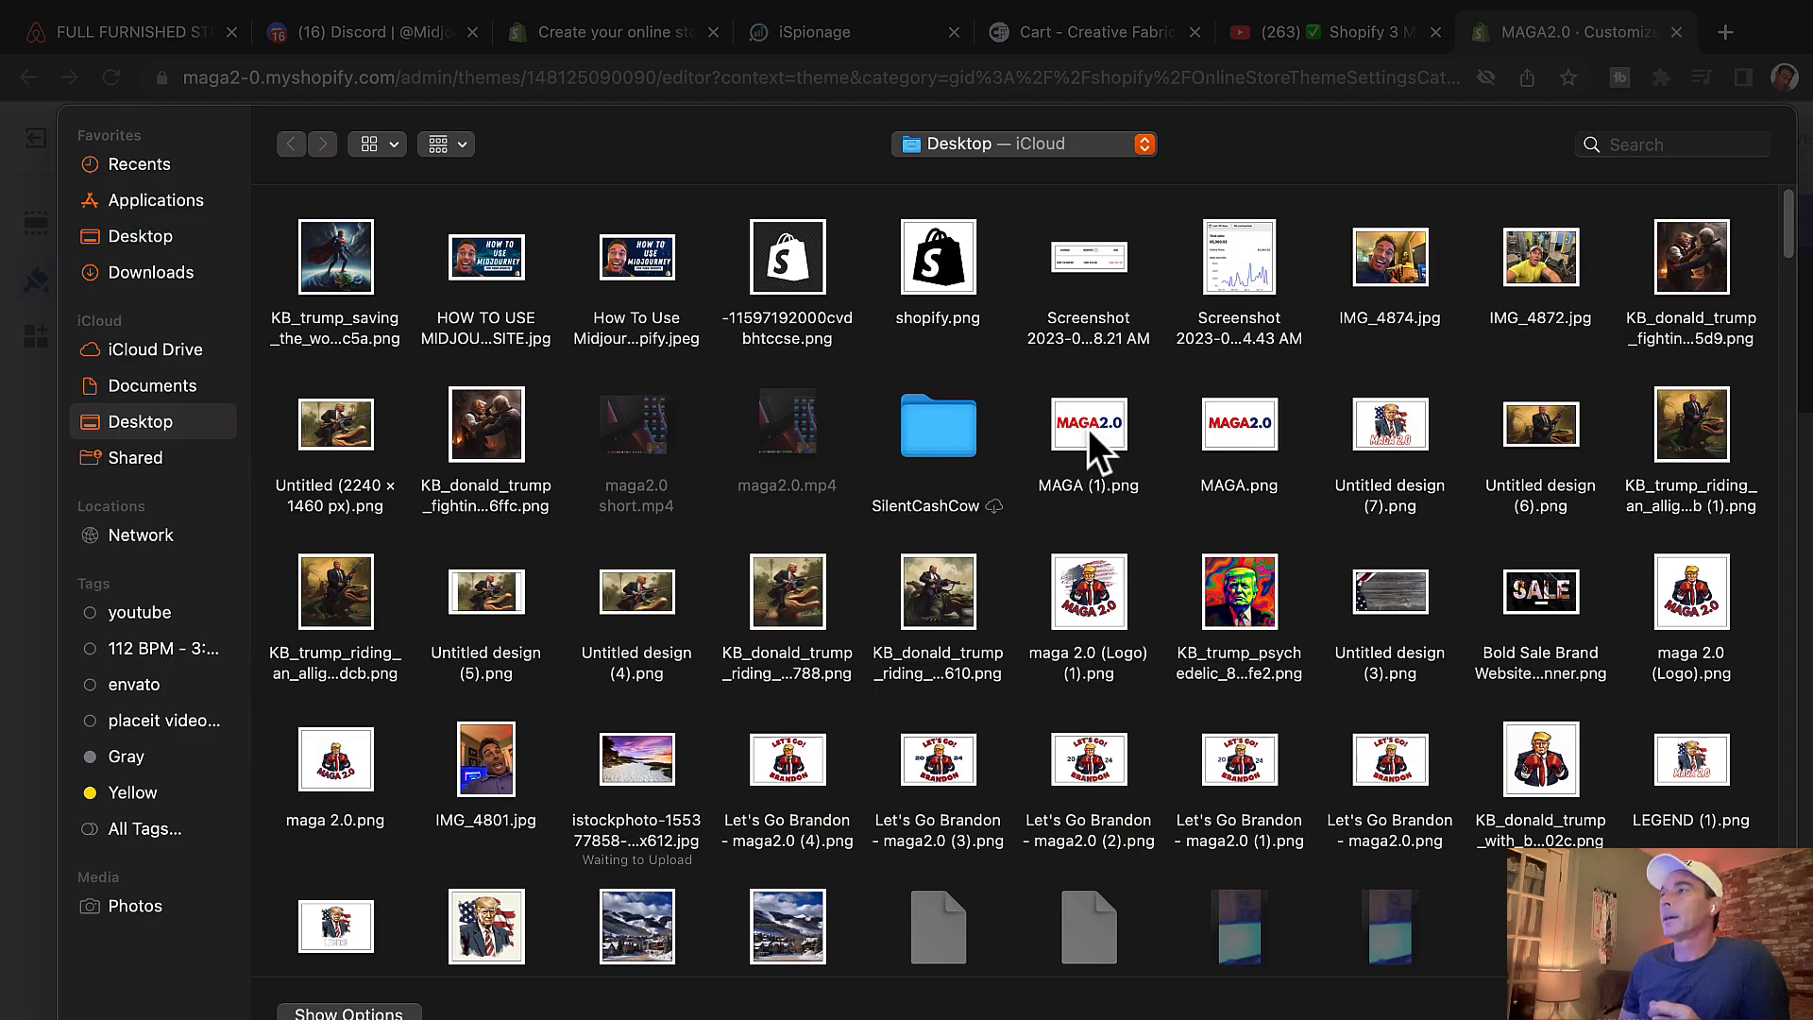
pyautogui.doubleClick(1088, 428)
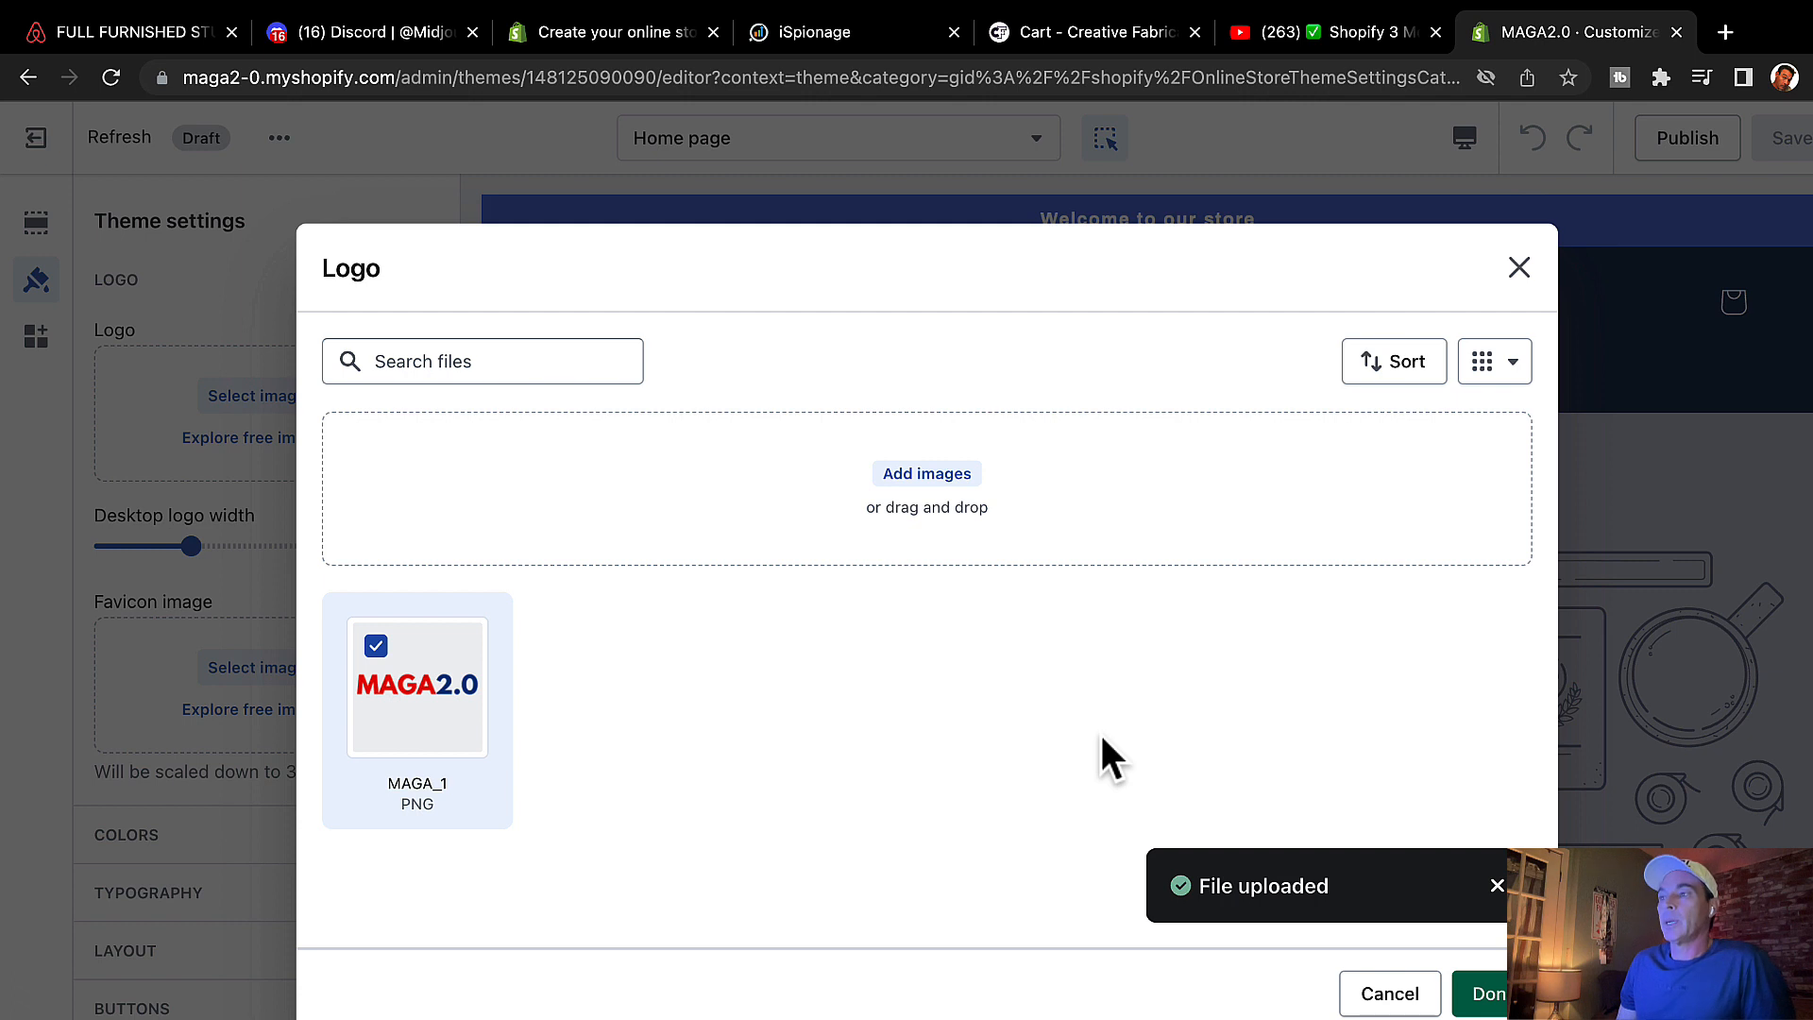
pyautogui.click(1489, 996)
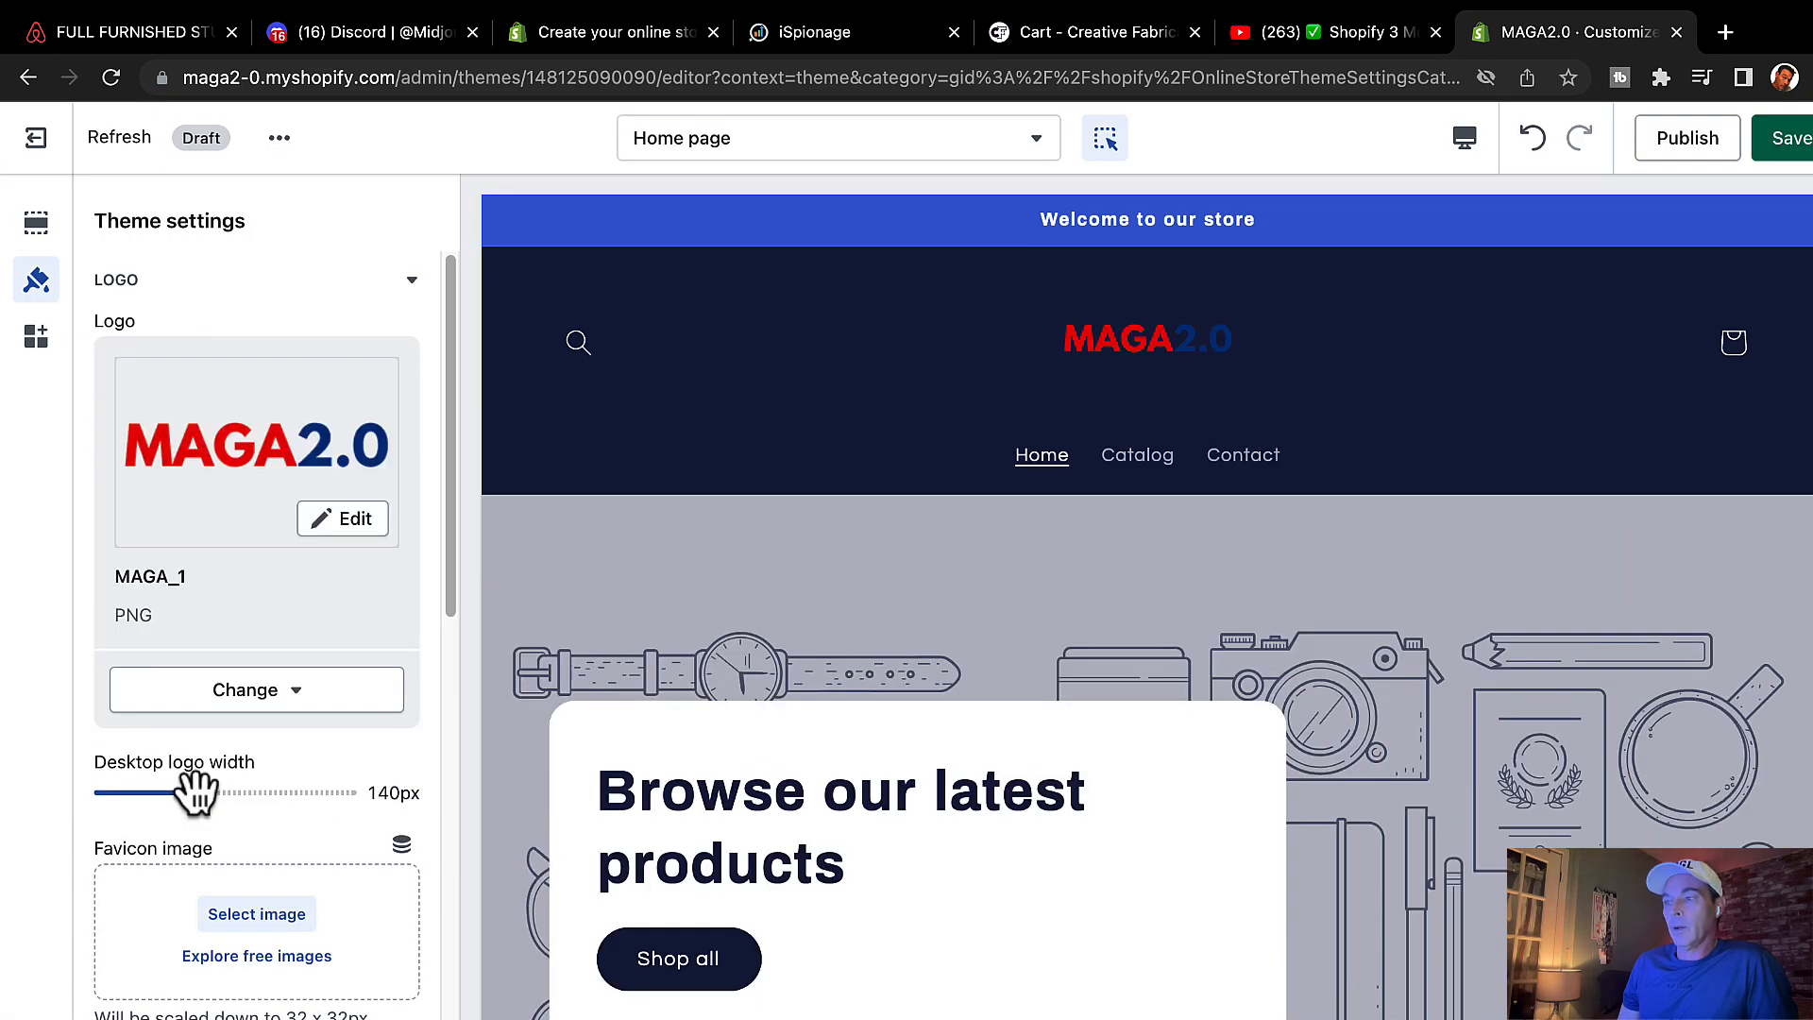
pyautogui.moveTo(192, 792); pyautogui.dragTo(268, 796)
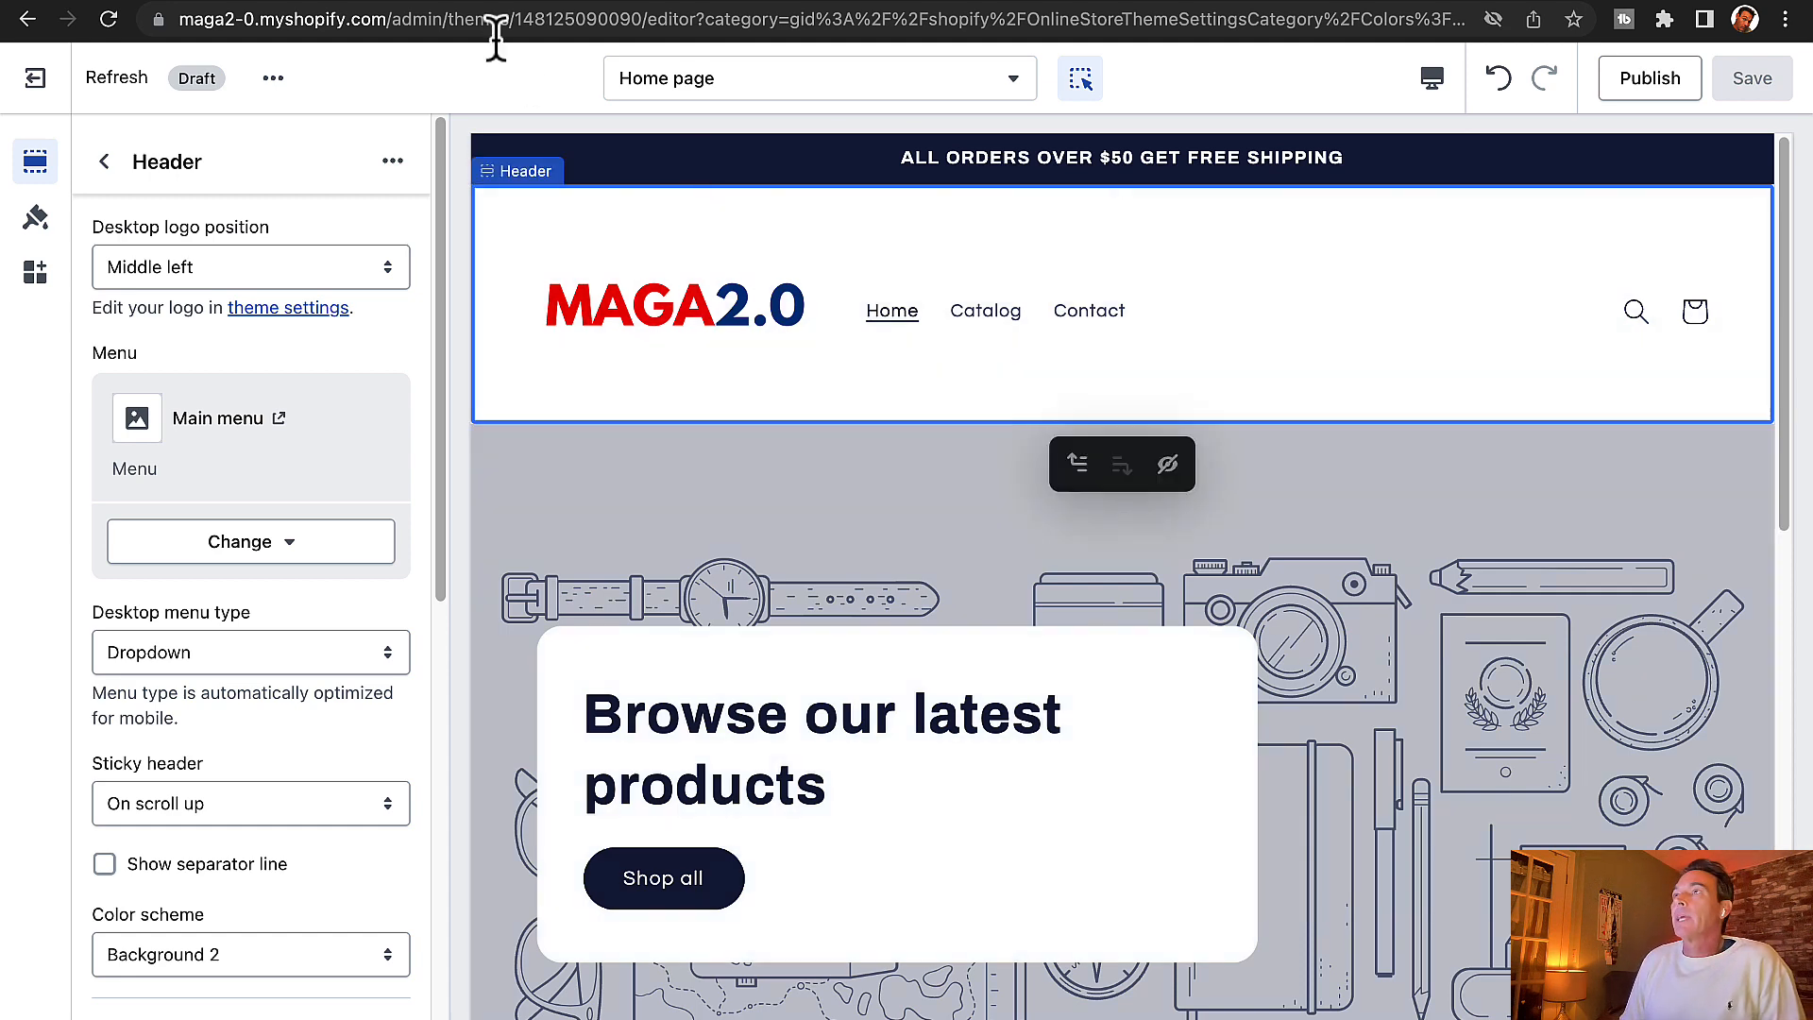
# - Switch to Discord and look through the Midjourney Bot's generated "trump saving the world" images, enlarging a few of them
pyautogui.click(474, 2)
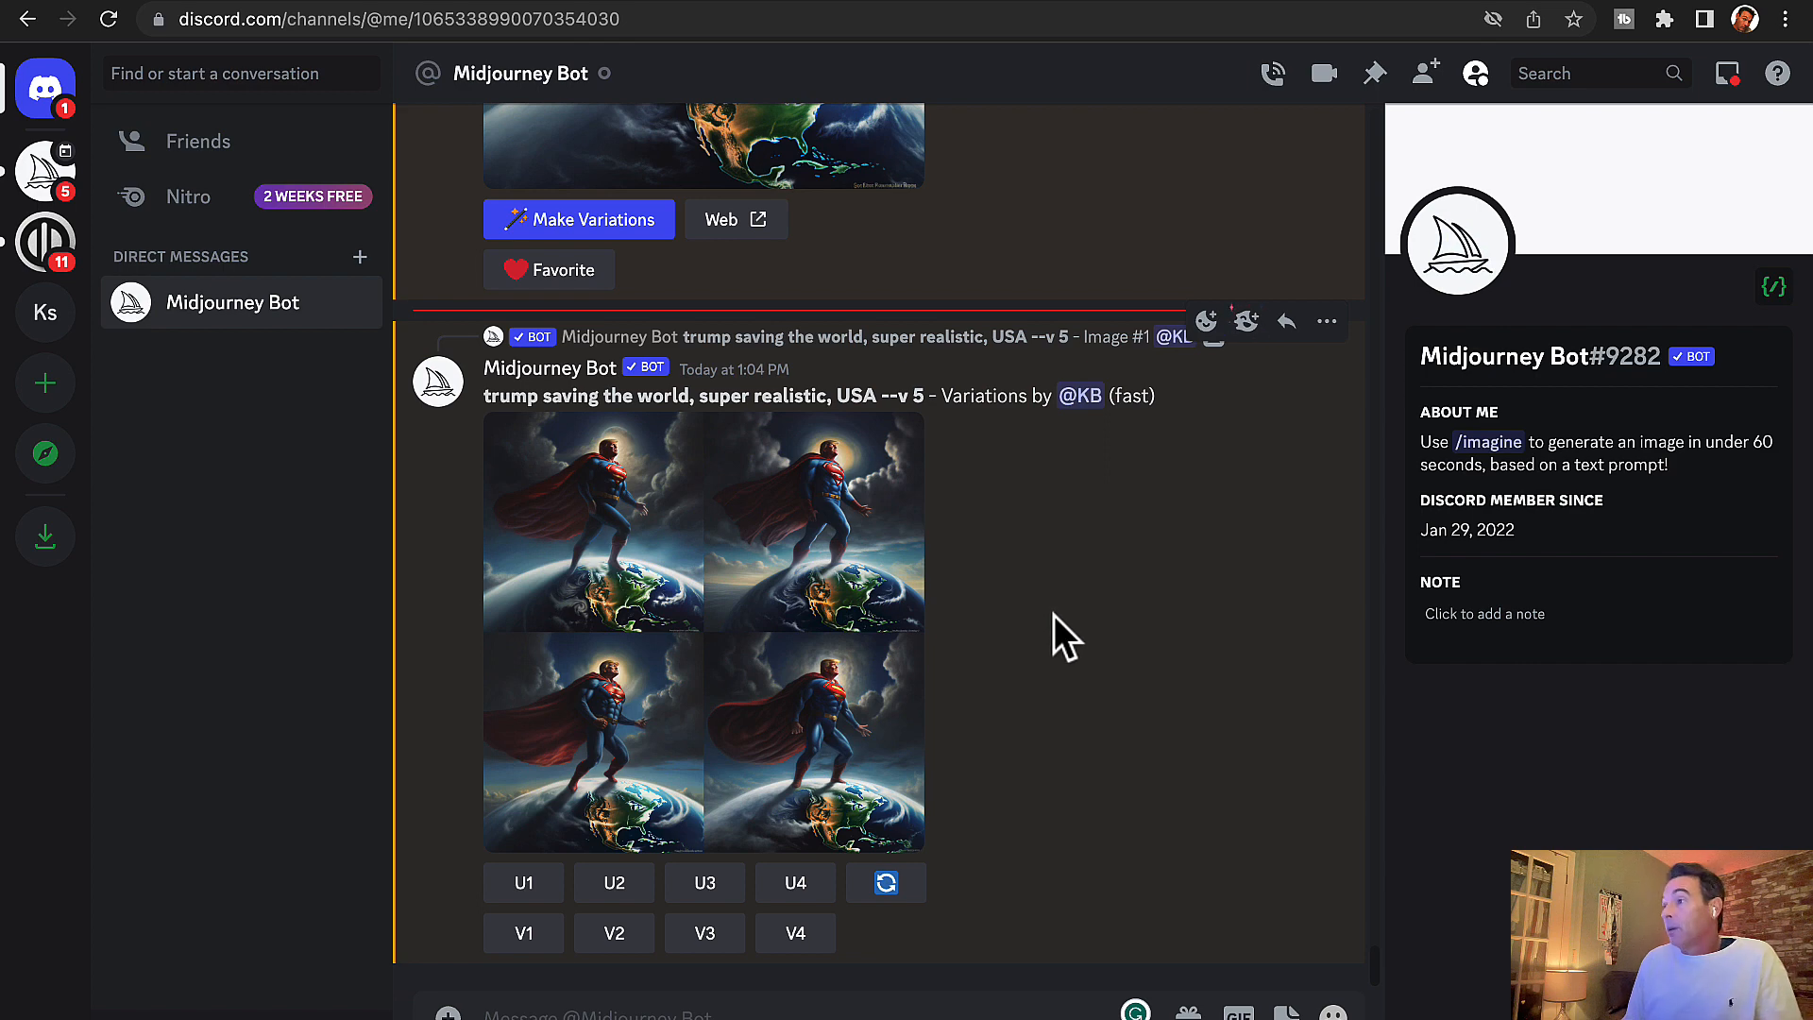
pyautogui.click(779, 609)
pyautogui.press('Escape')
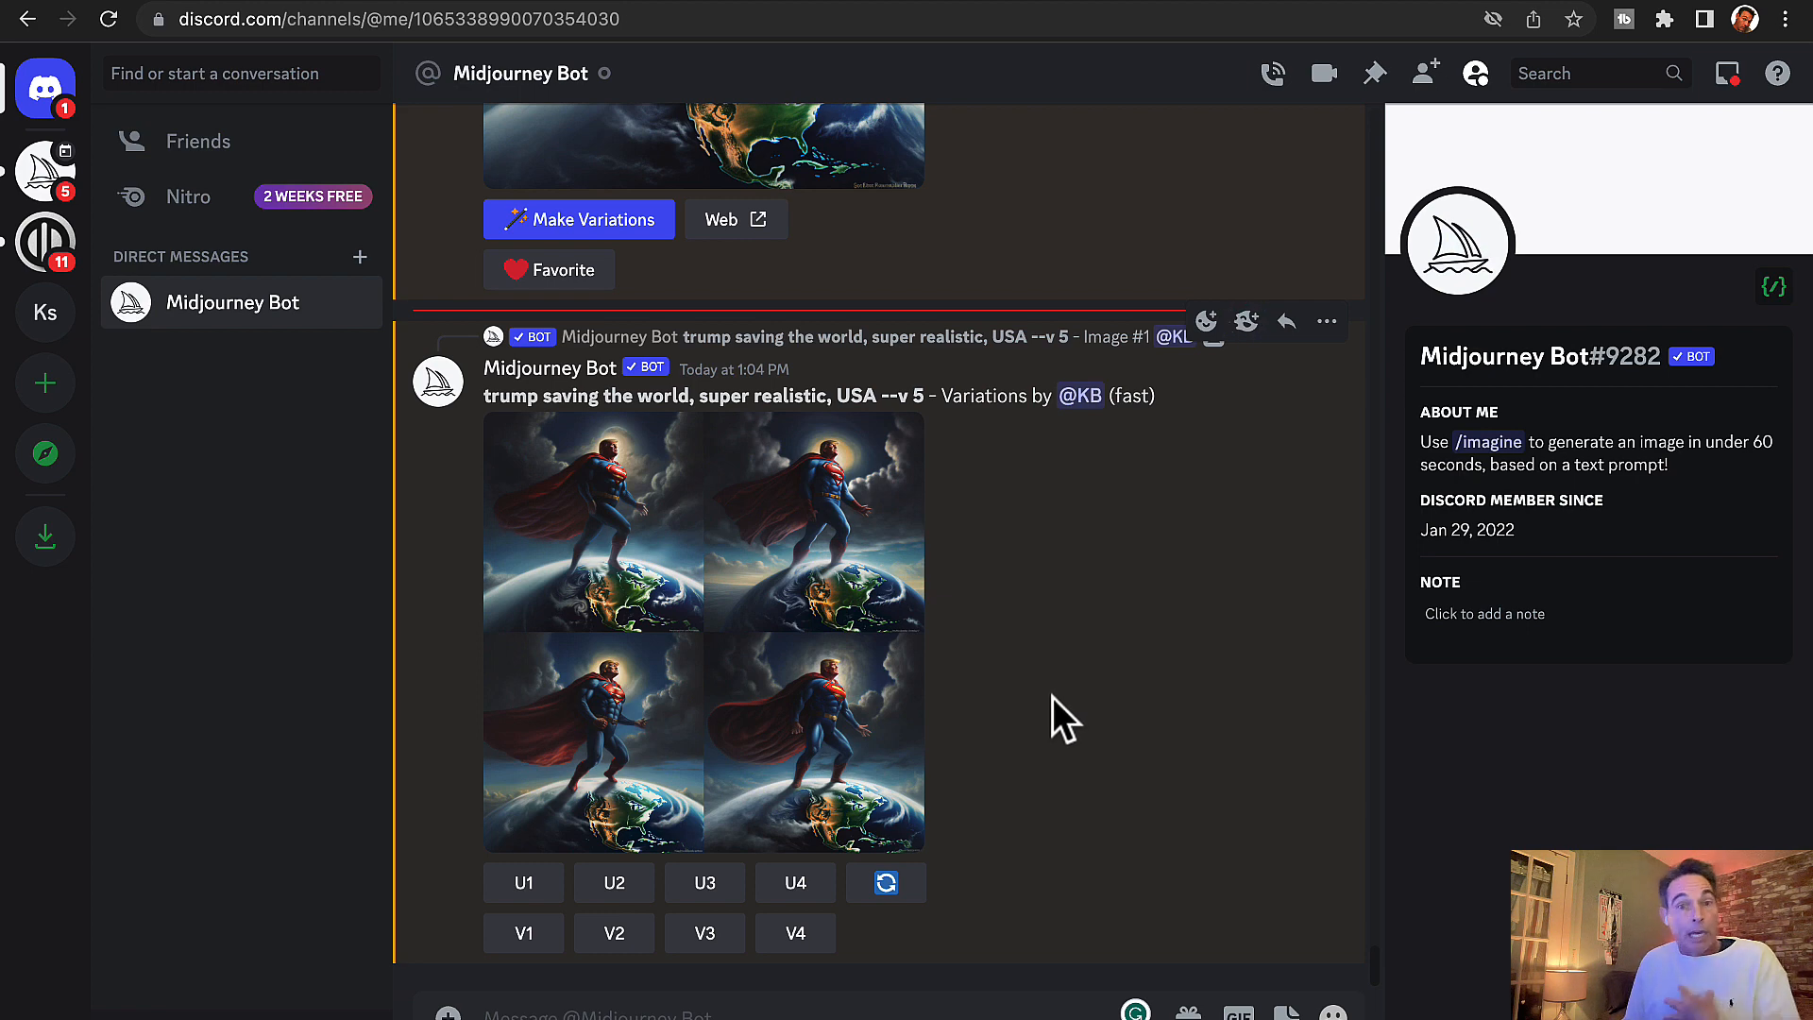
pyautogui.scroll(5, 1052, 695)
pyautogui.click(906, 585)
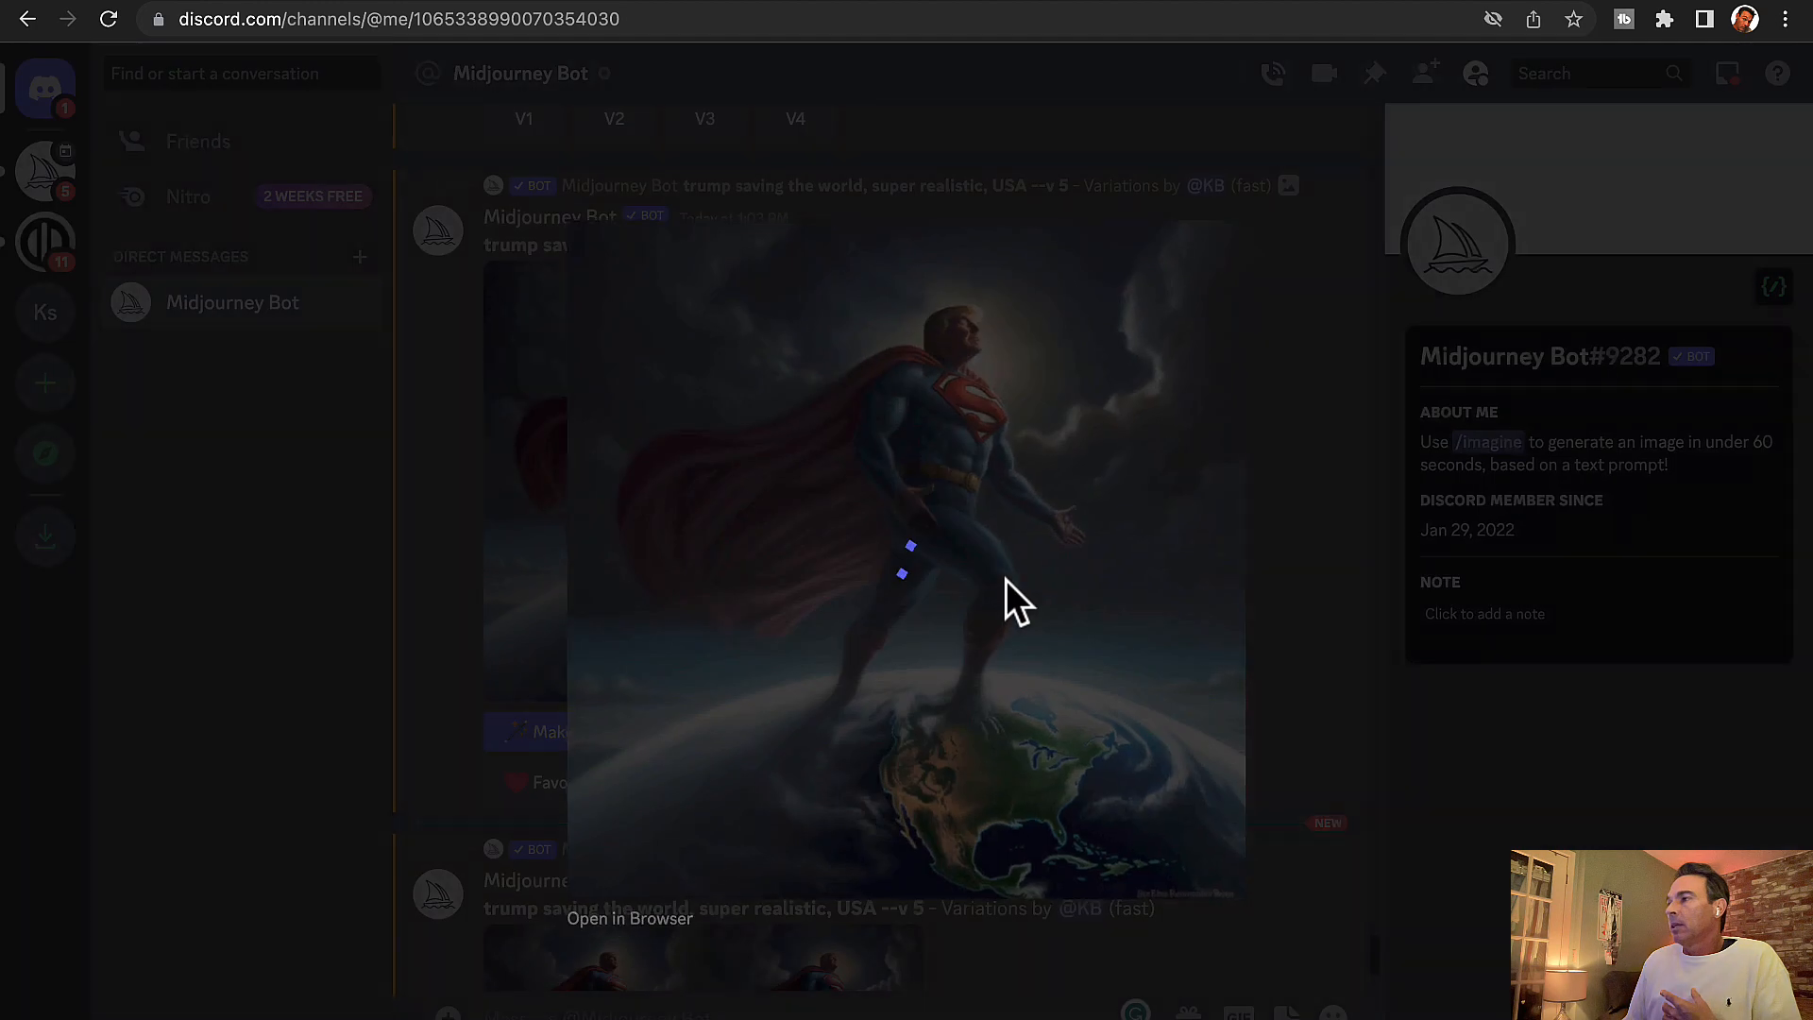
pyautogui.click(1326, 684)
pyautogui.scroll(10, 897, 654)
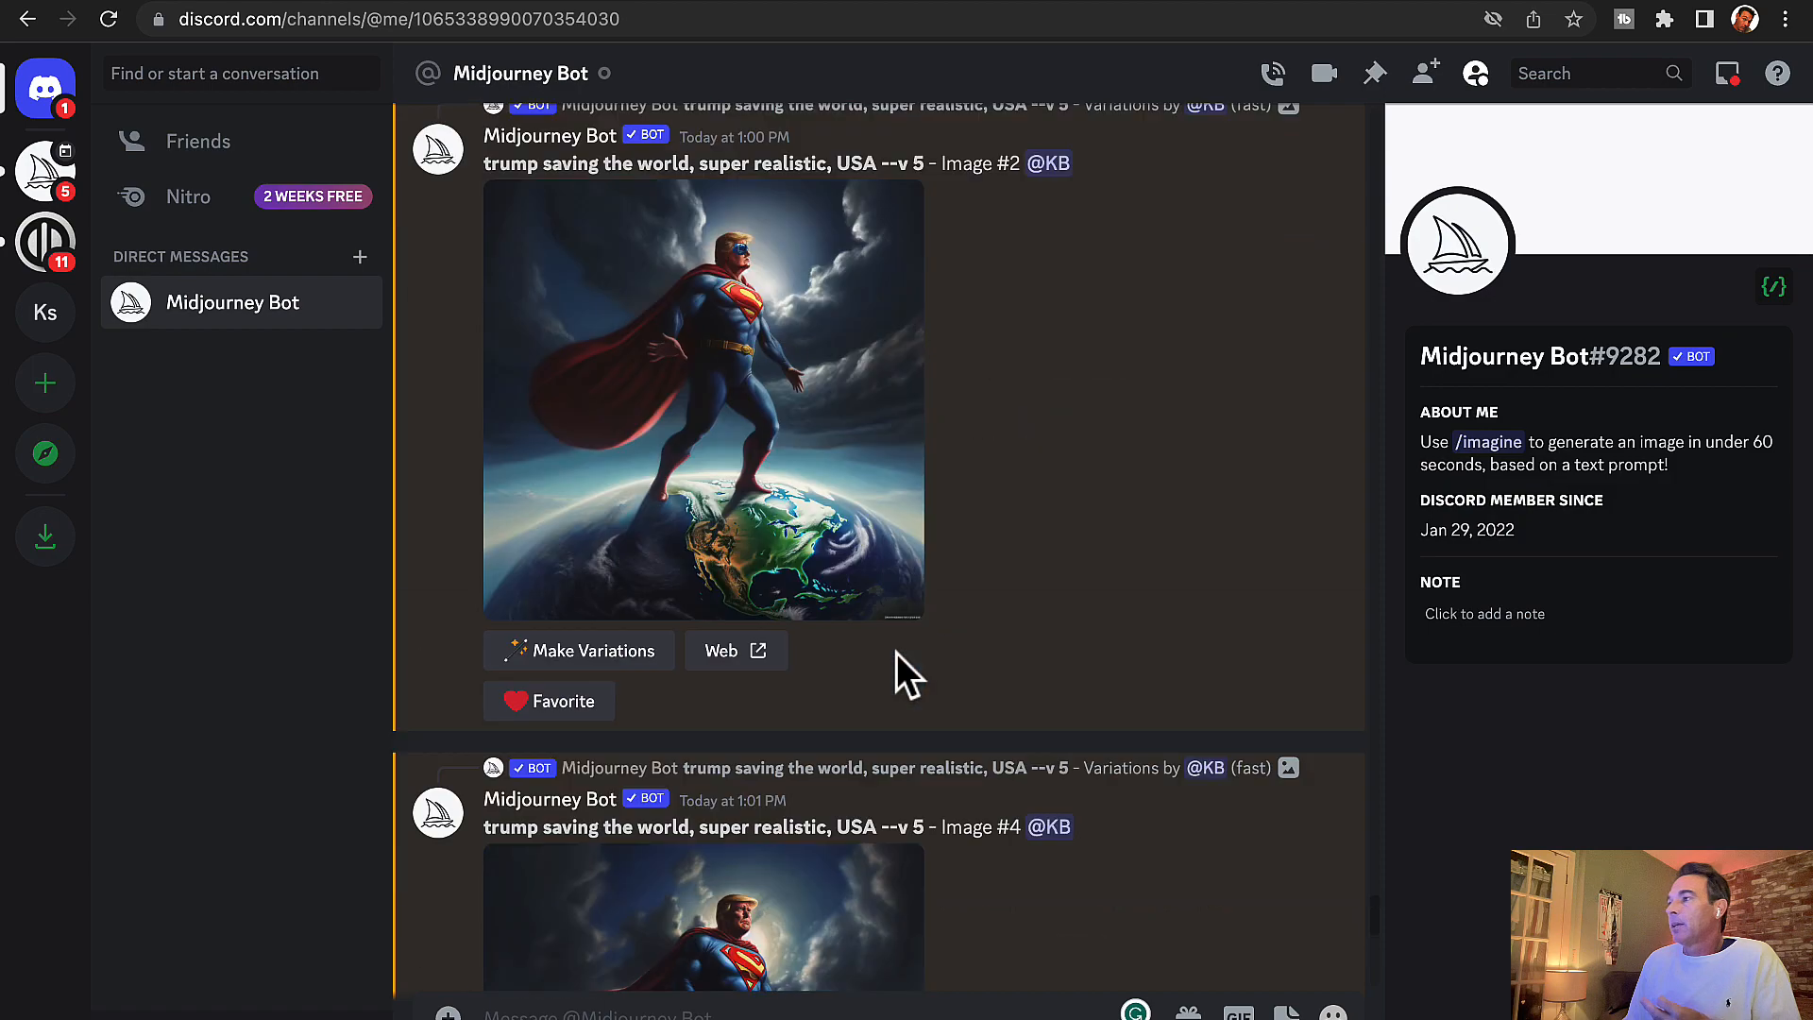
pyautogui.scroll(15, 897, 654)
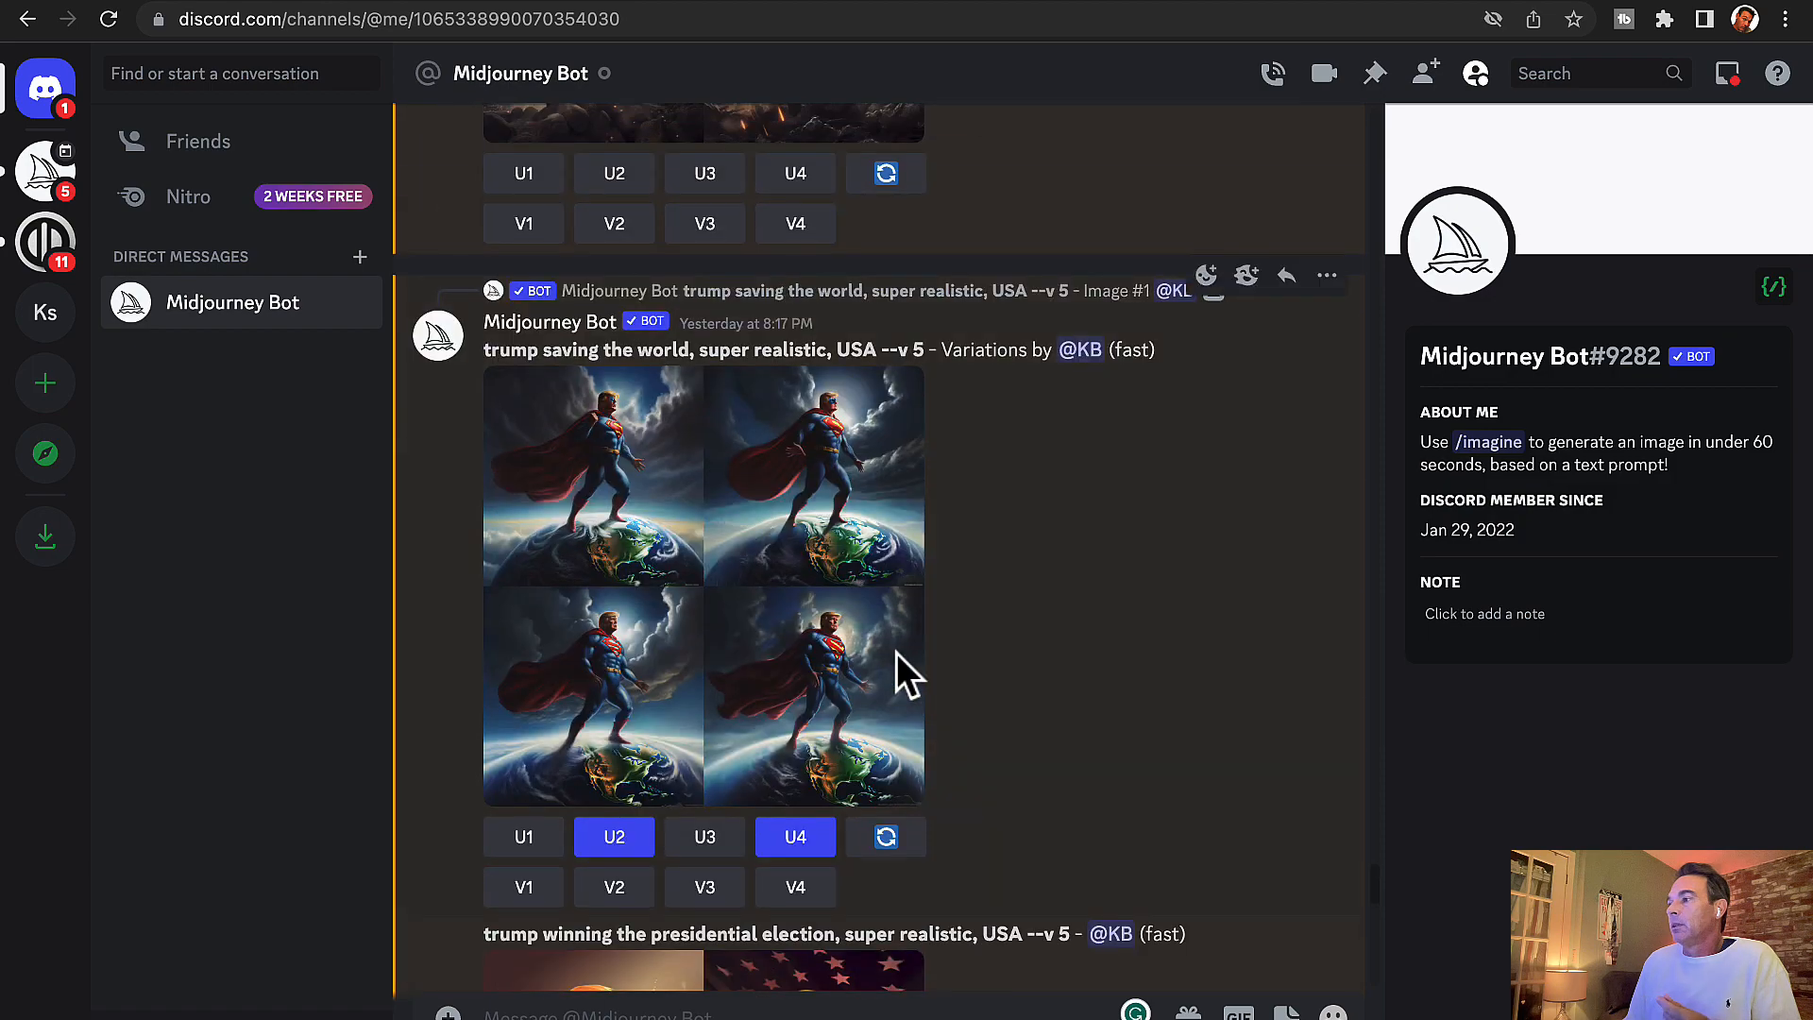
pyautogui.scroll(15, 897, 654)
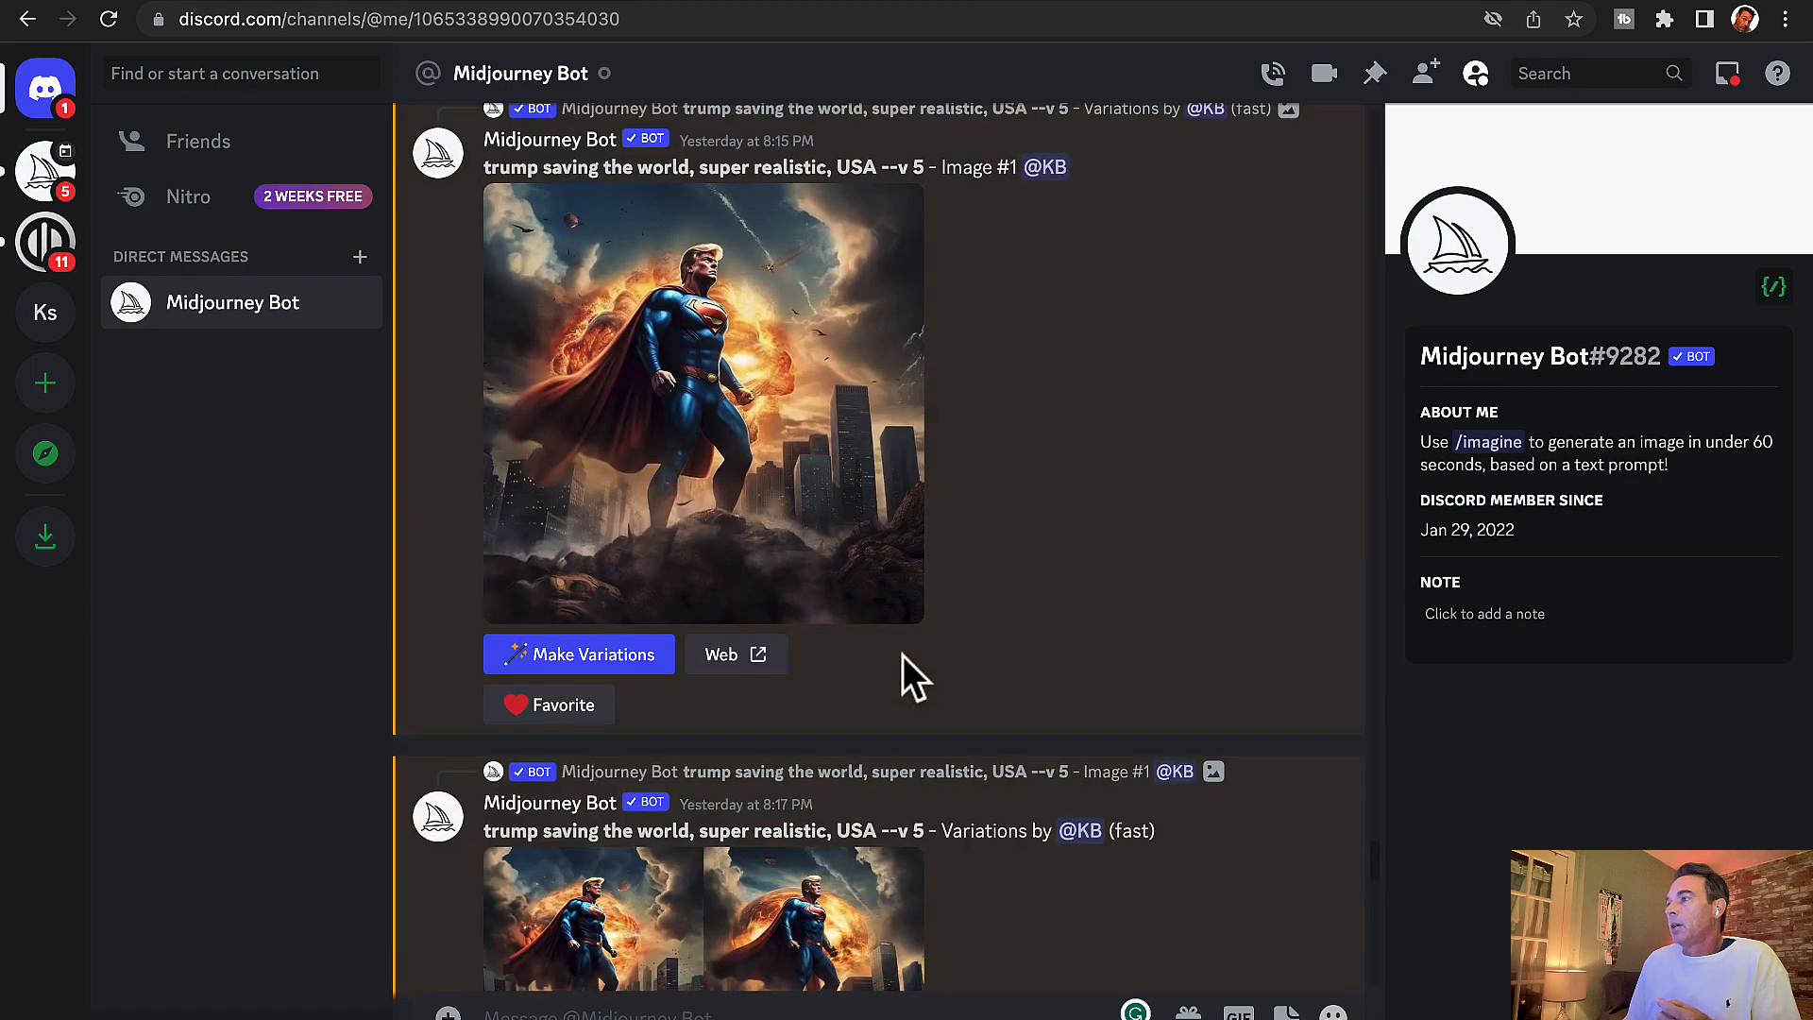
pyautogui.scroll(5, 902, 655)
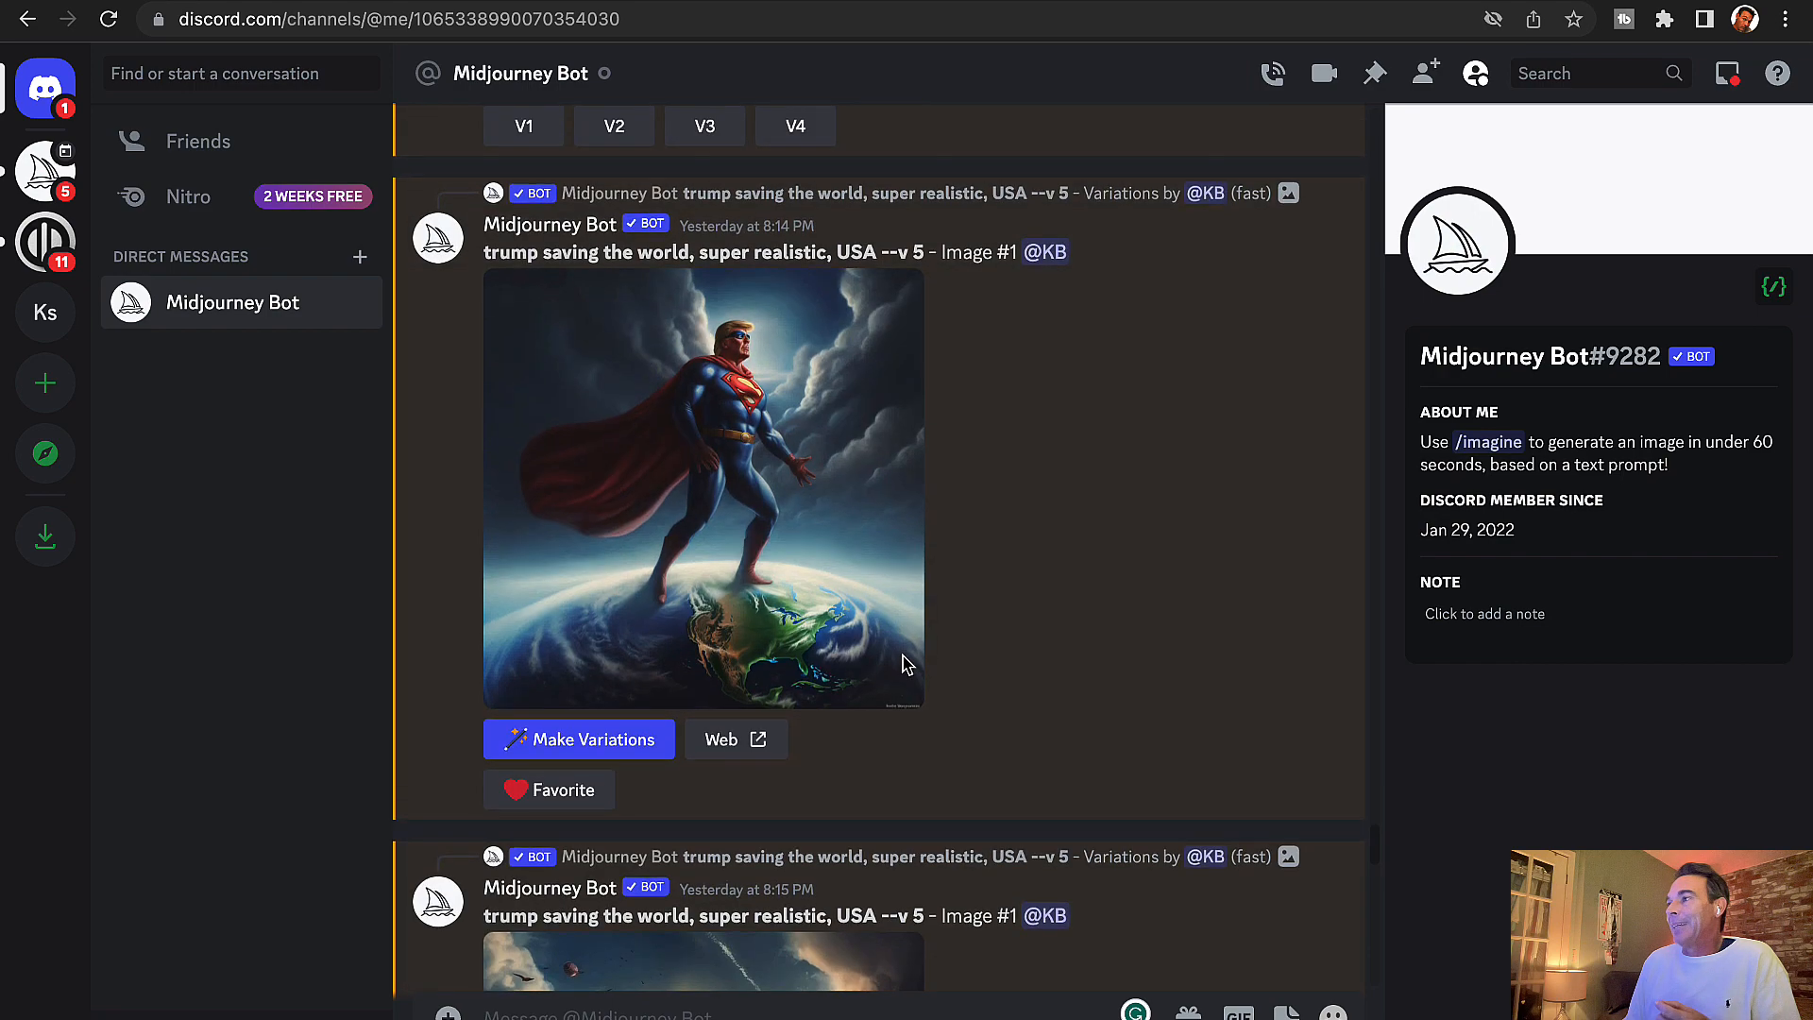
pyautogui.click(902, 649)
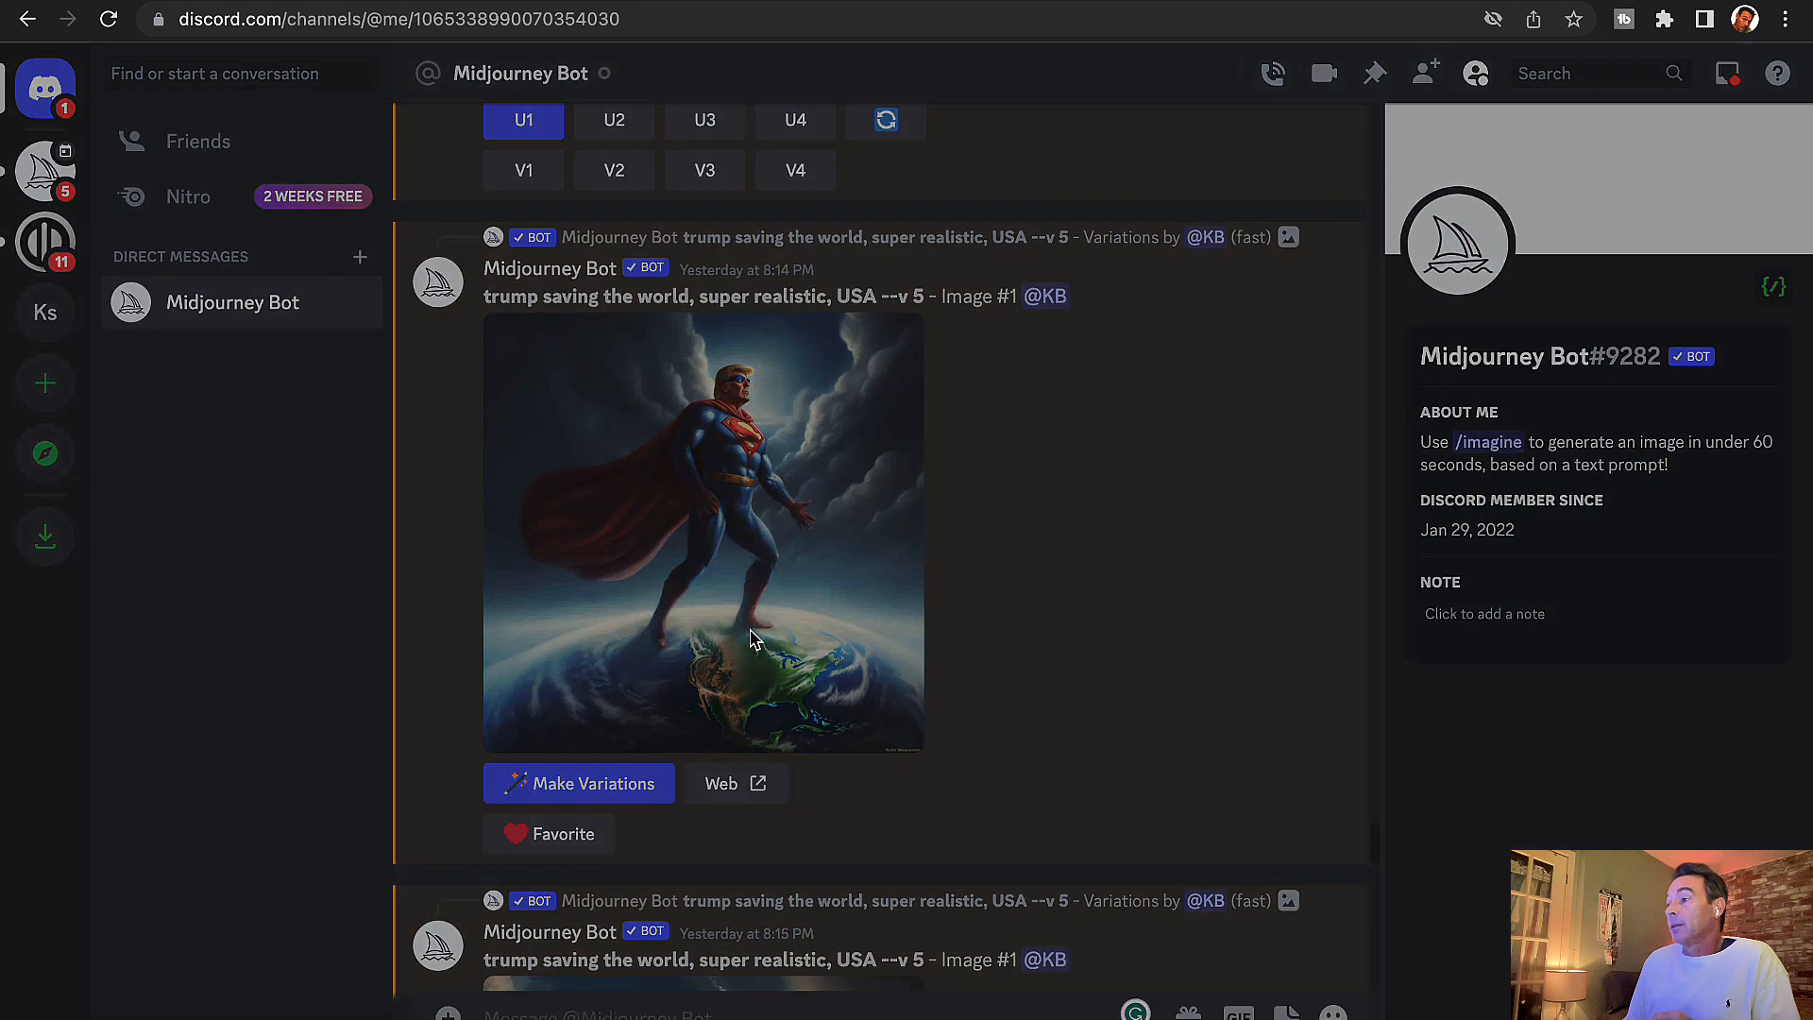
pyautogui.click(1399, 799)
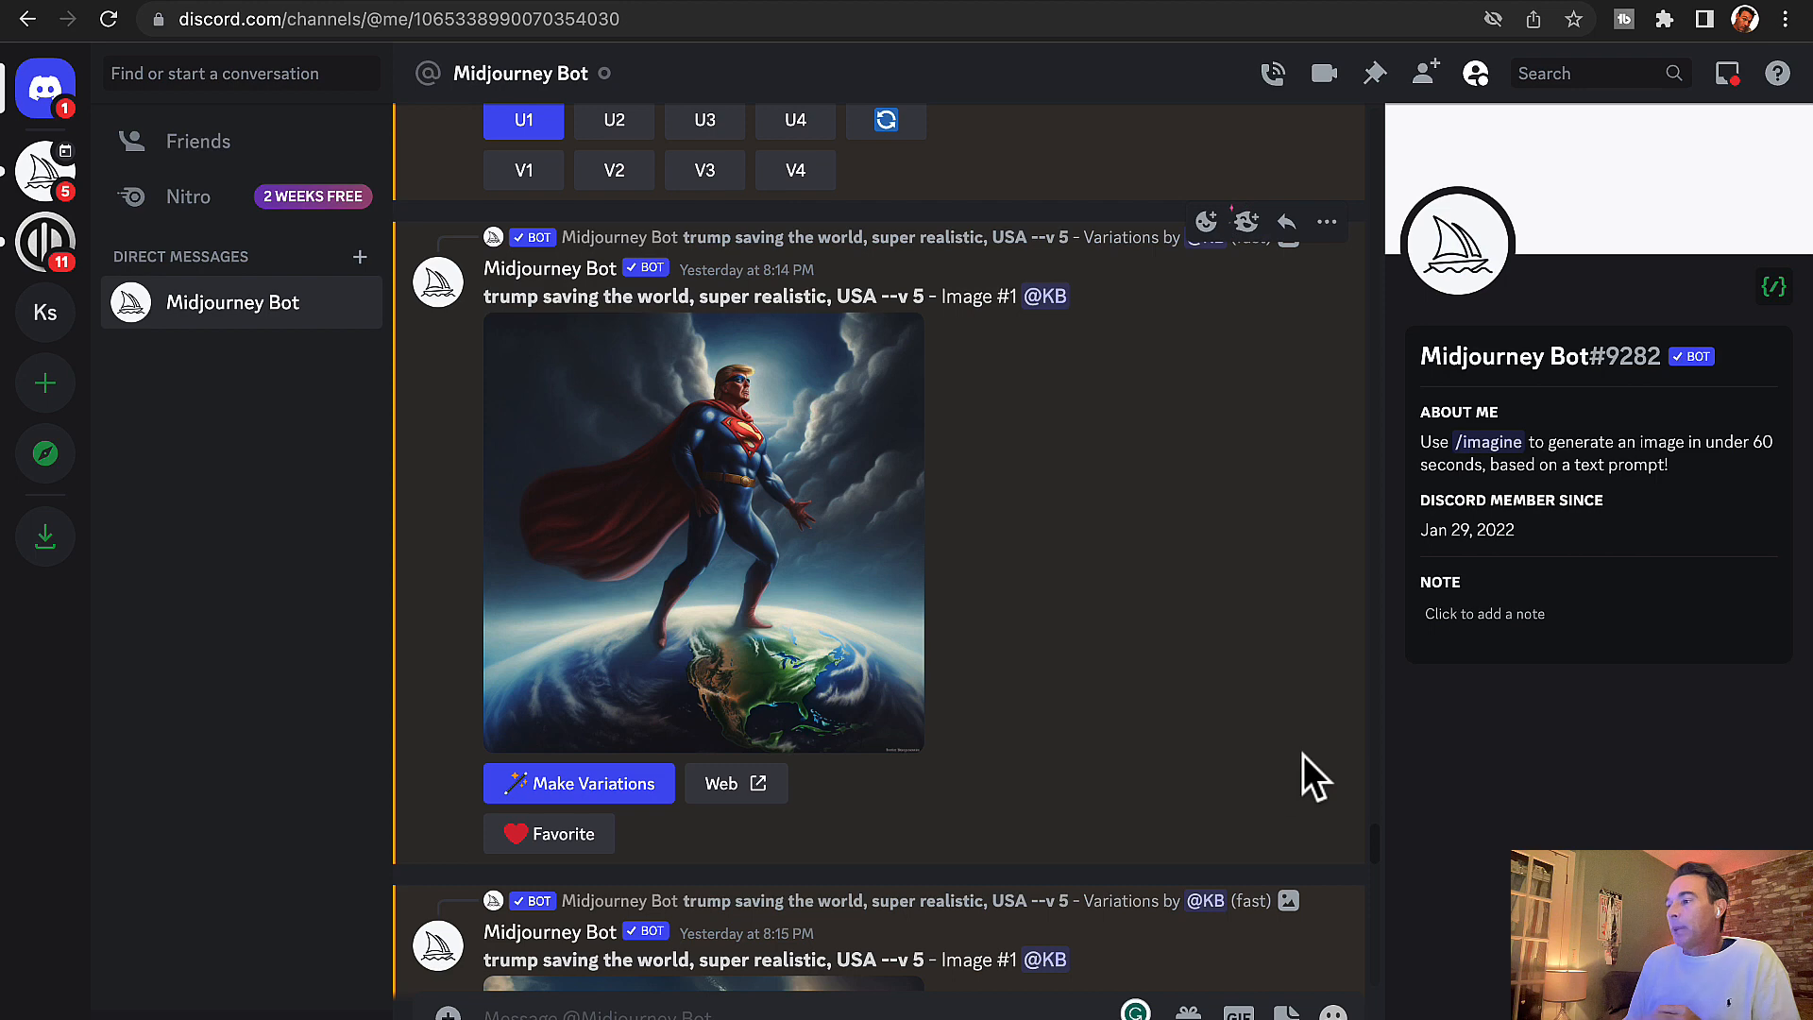
# - Enlarge the upscaled image of the caped superhero standing on the globe and save it to the Desktop
pyautogui.click(753, 585)
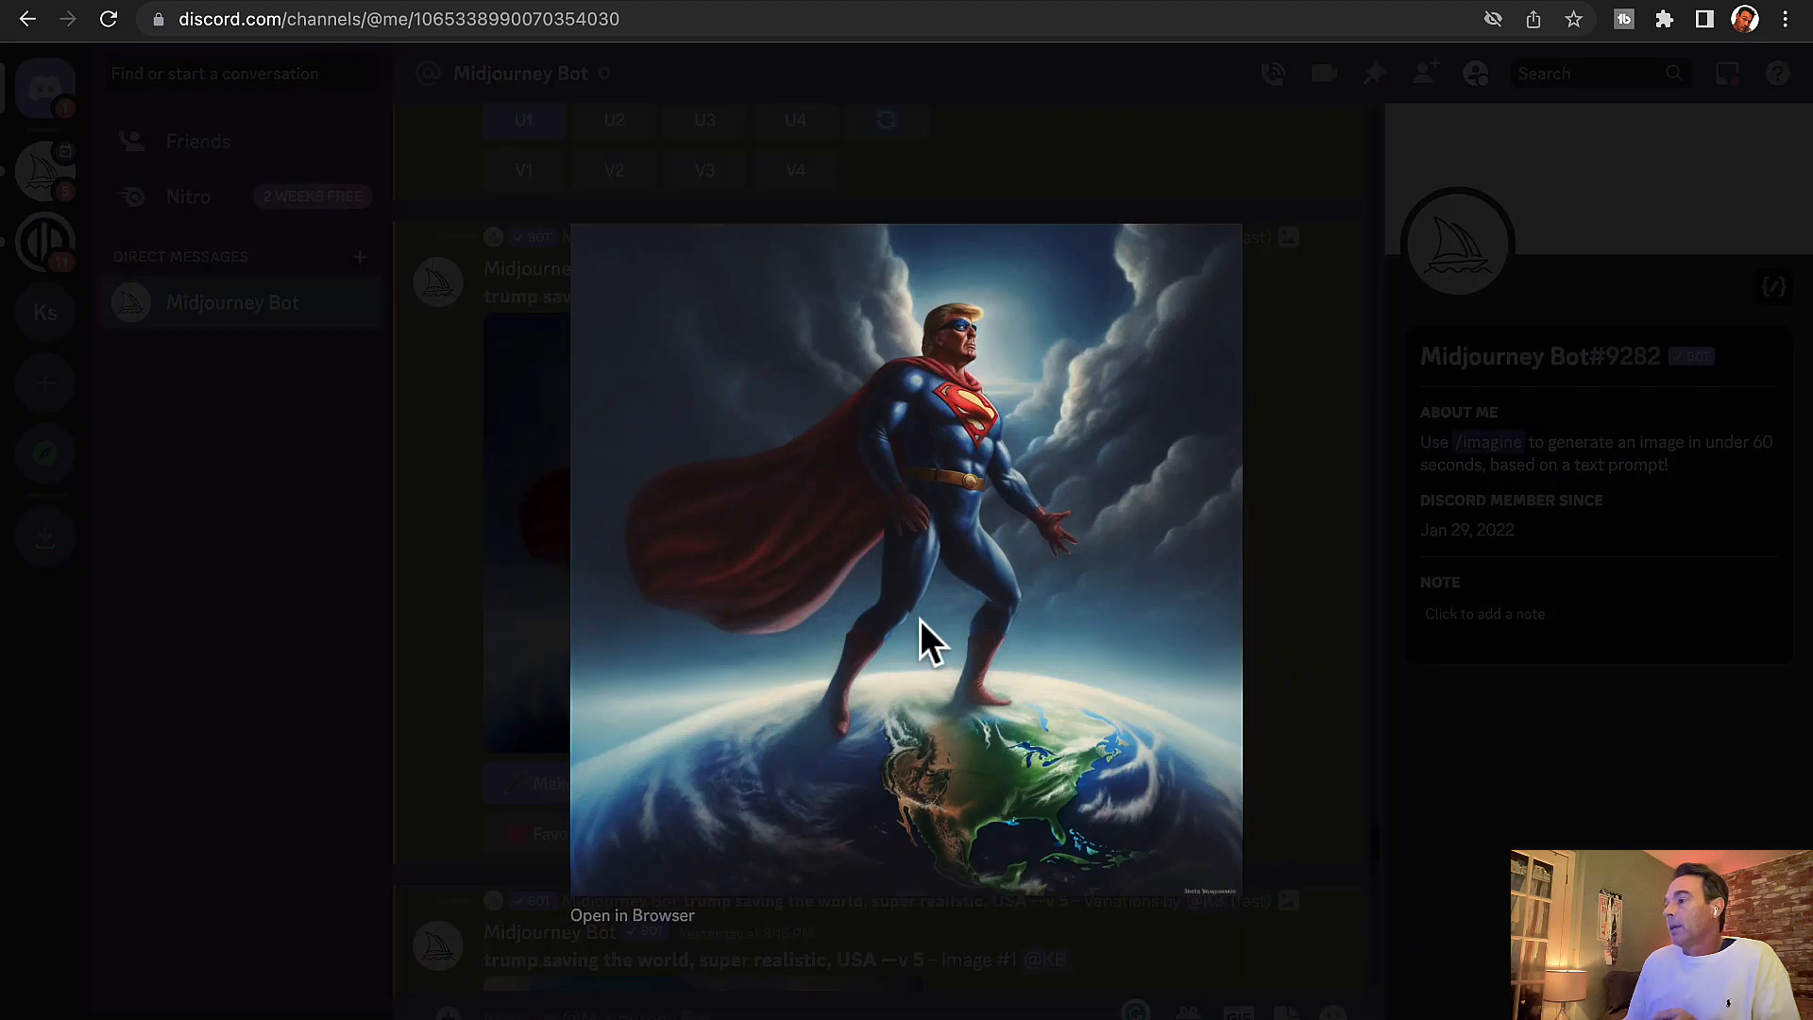
pyautogui.rightClick(919, 619)
pyautogui.click(973, 664)
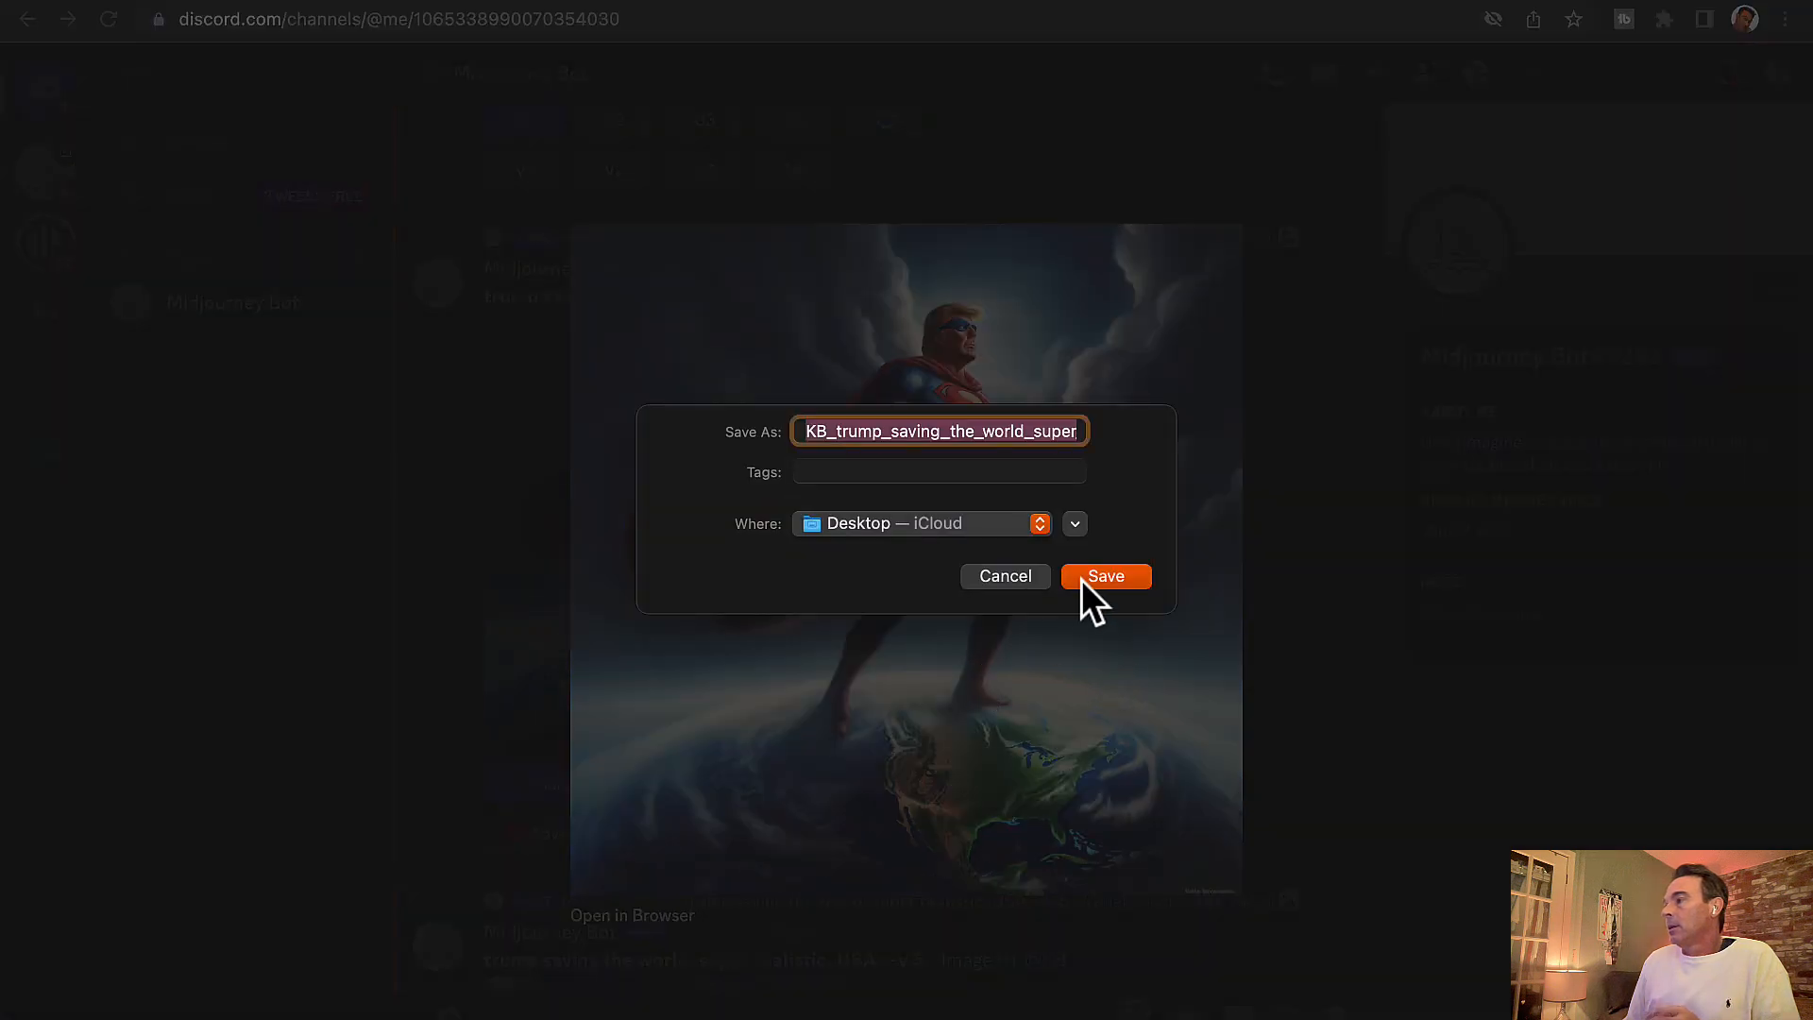
pyautogui.click(1083, 579)
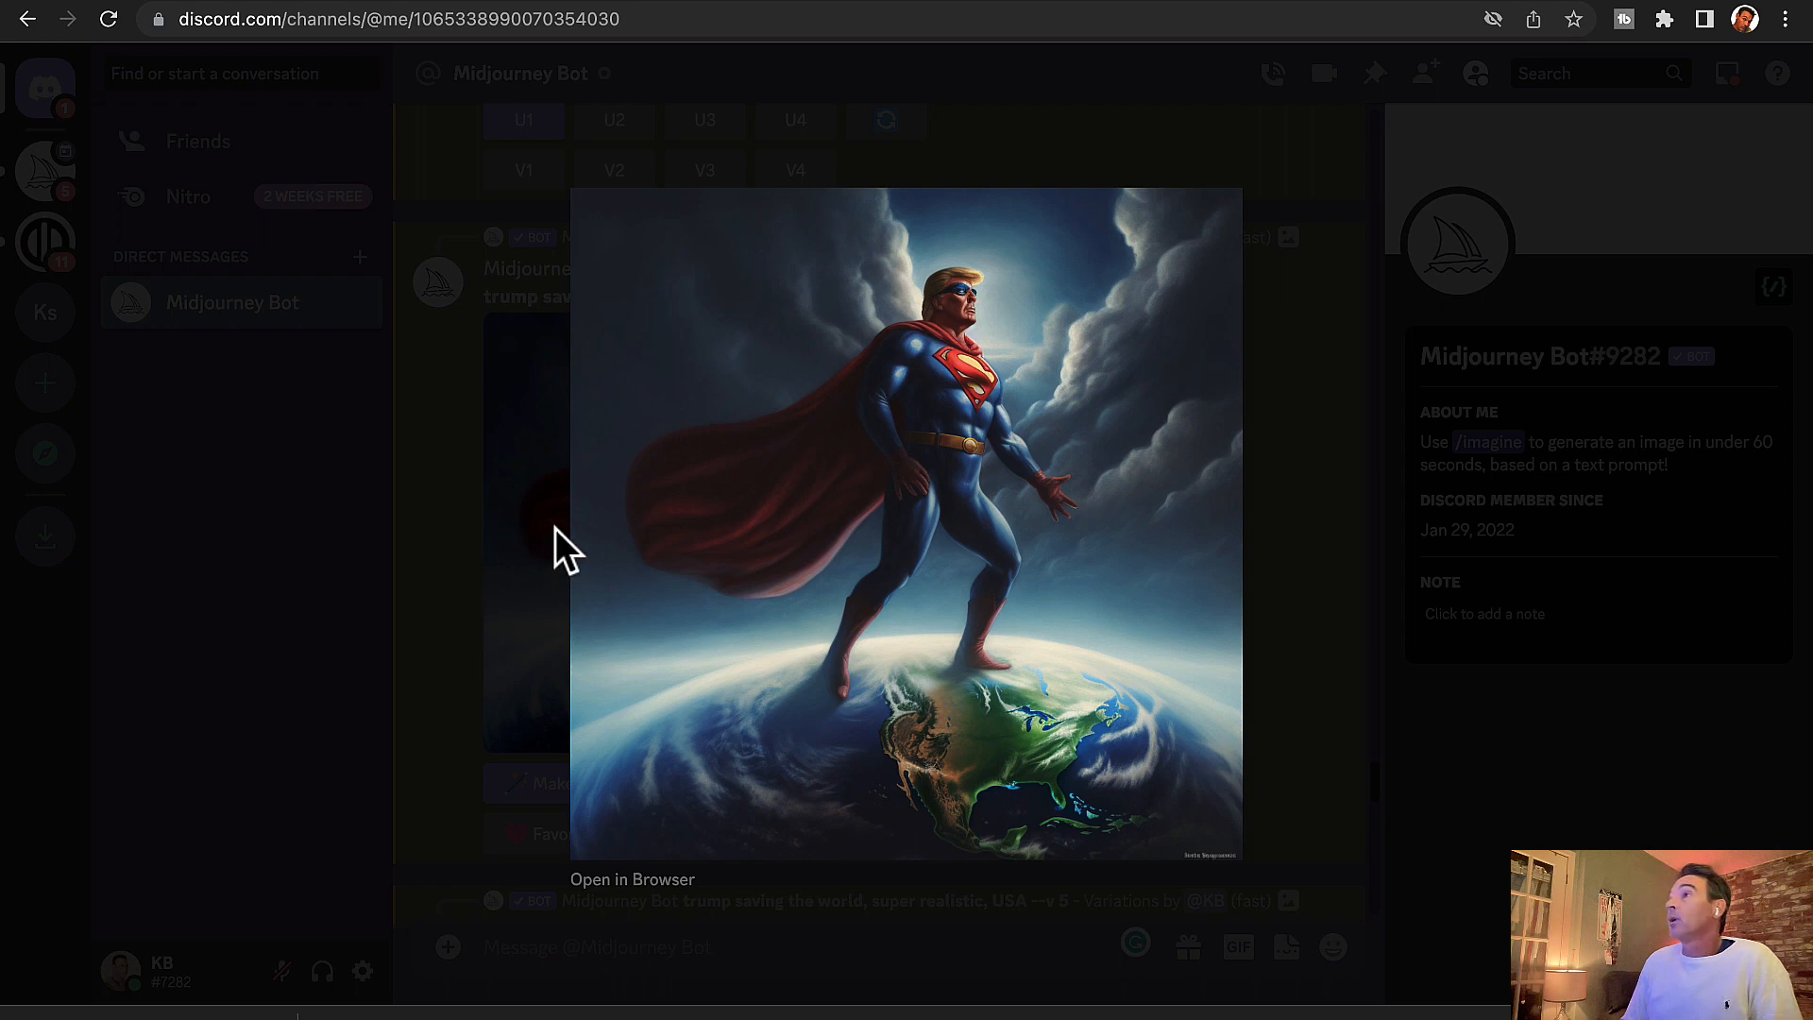
# - Switch back to the Shopify theme editor and upload Untitled design (4).png as the home page slide's image
pyautogui.click(1424, 0)
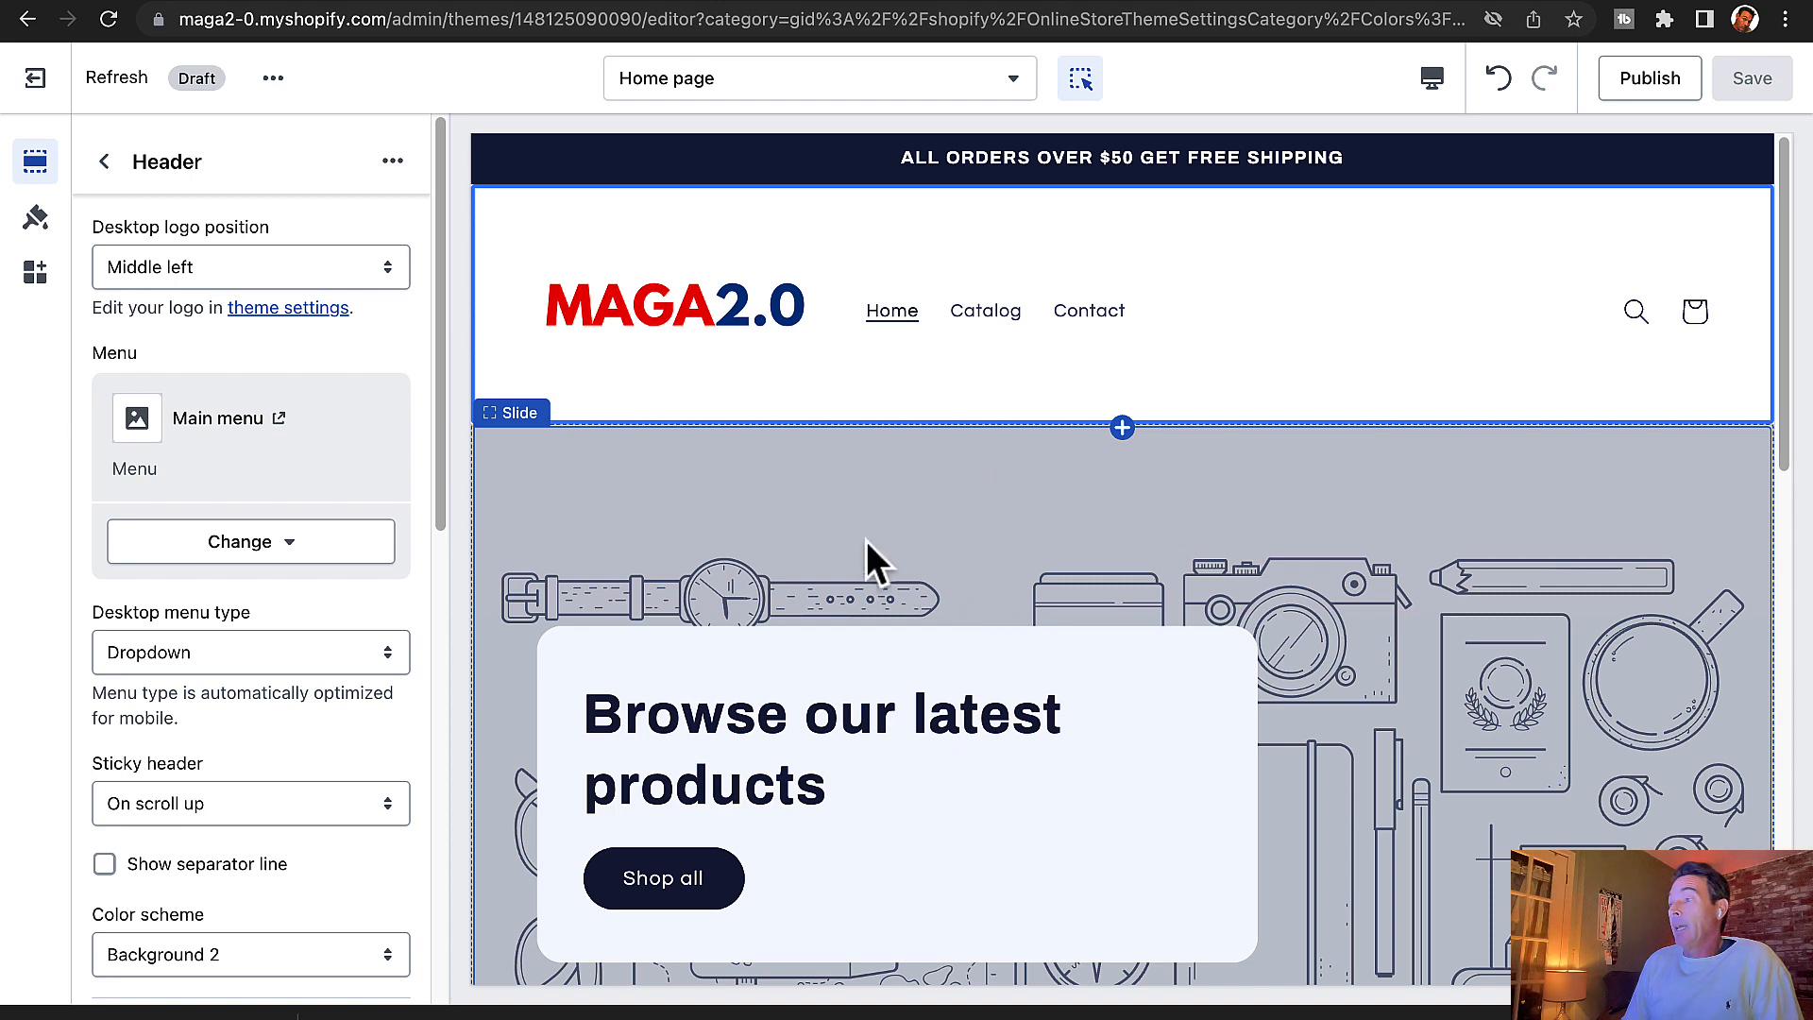
pyautogui.click(954, 508)
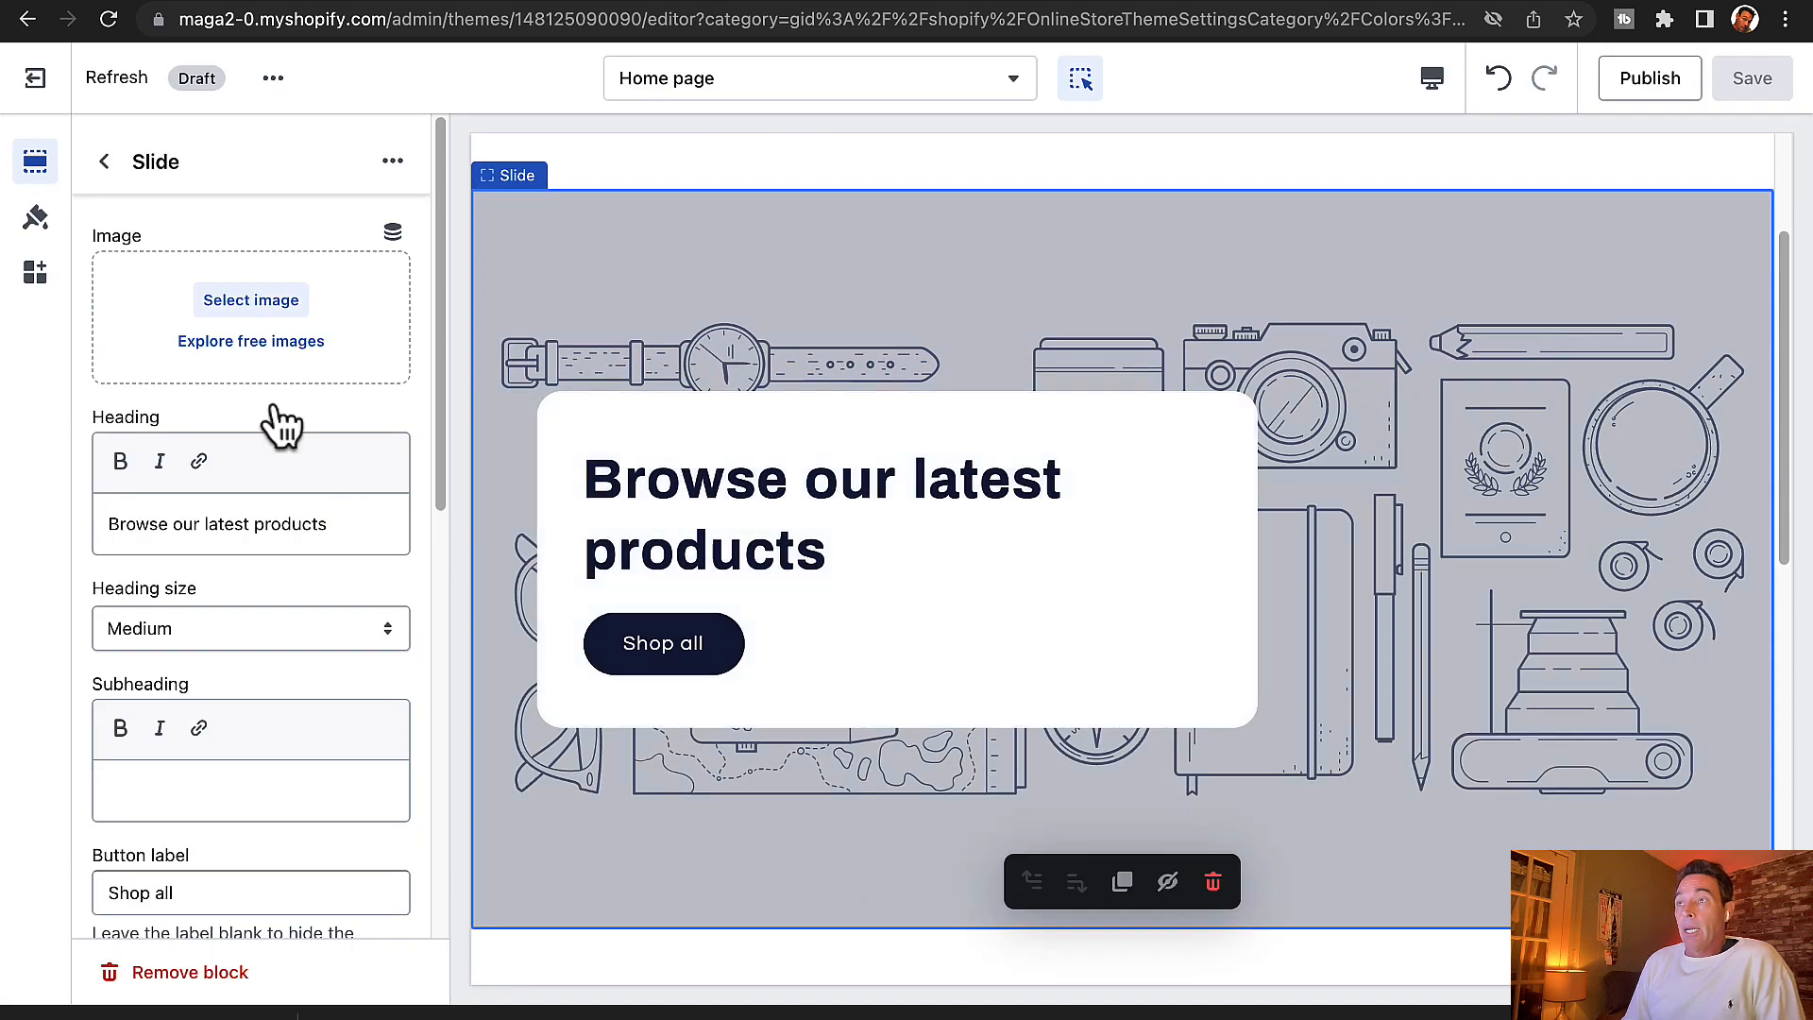
pyautogui.click(248, 304)
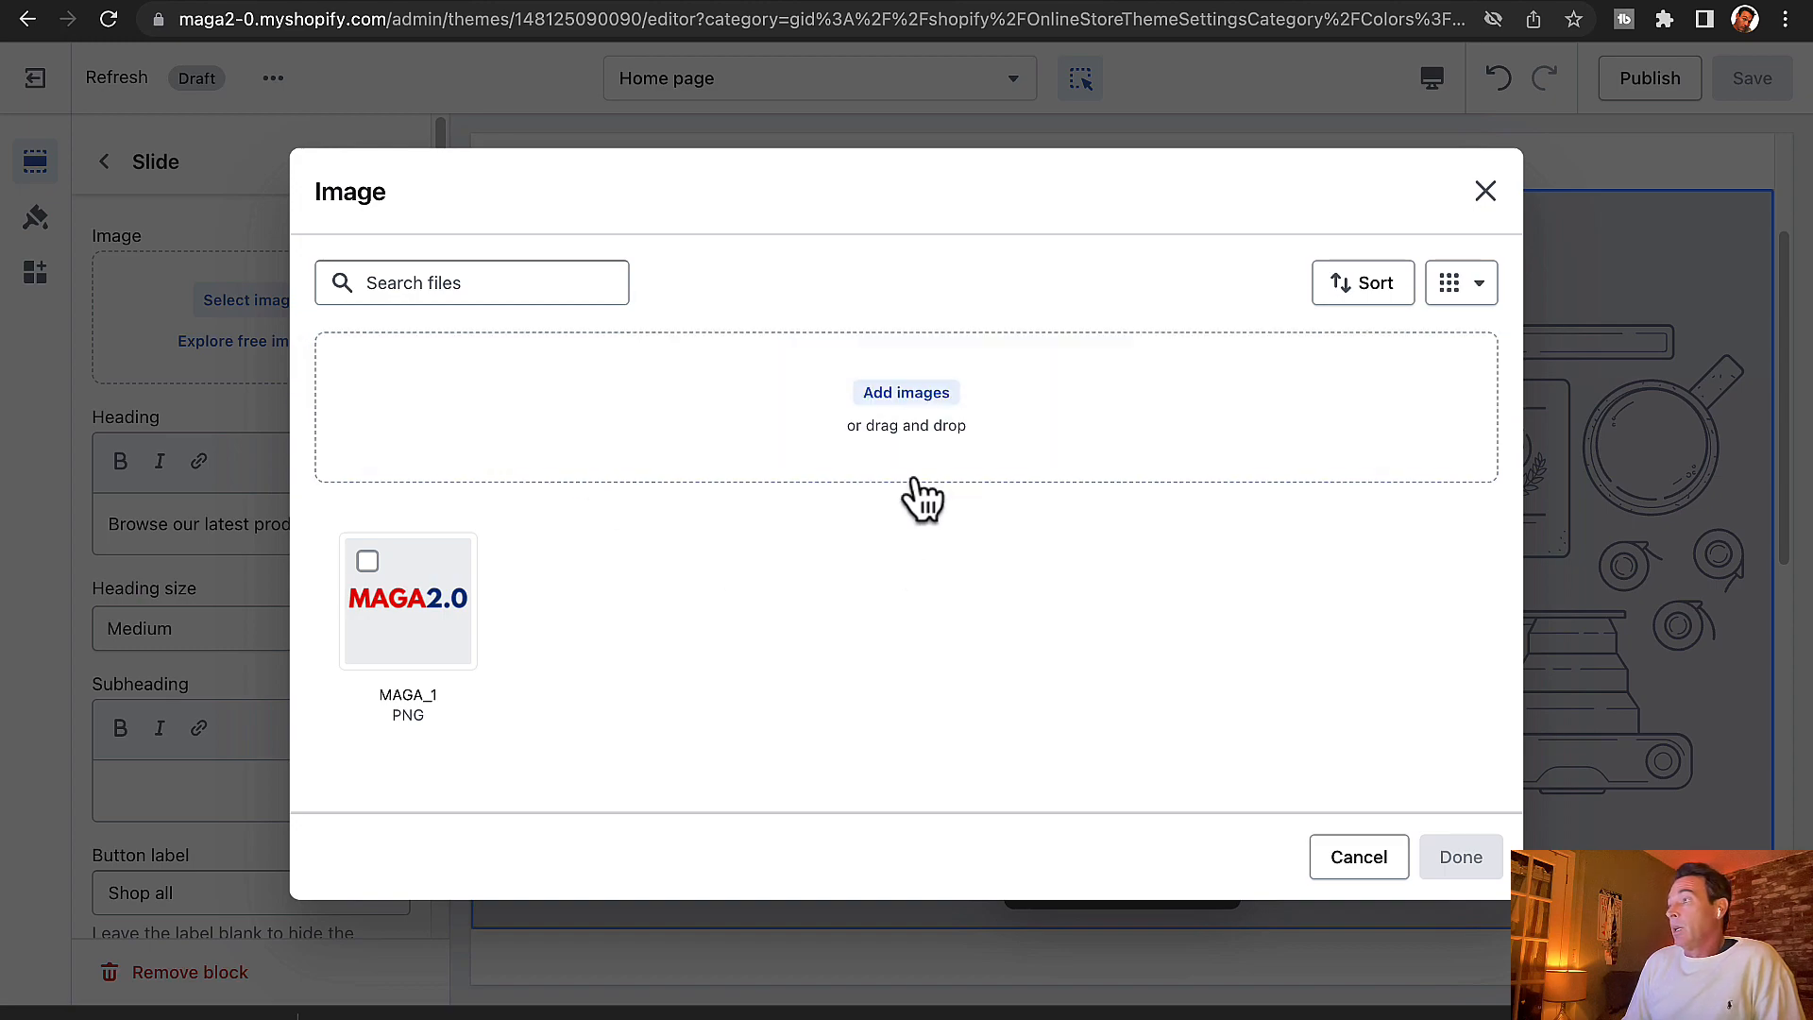
pyautogui.click(883, 460)
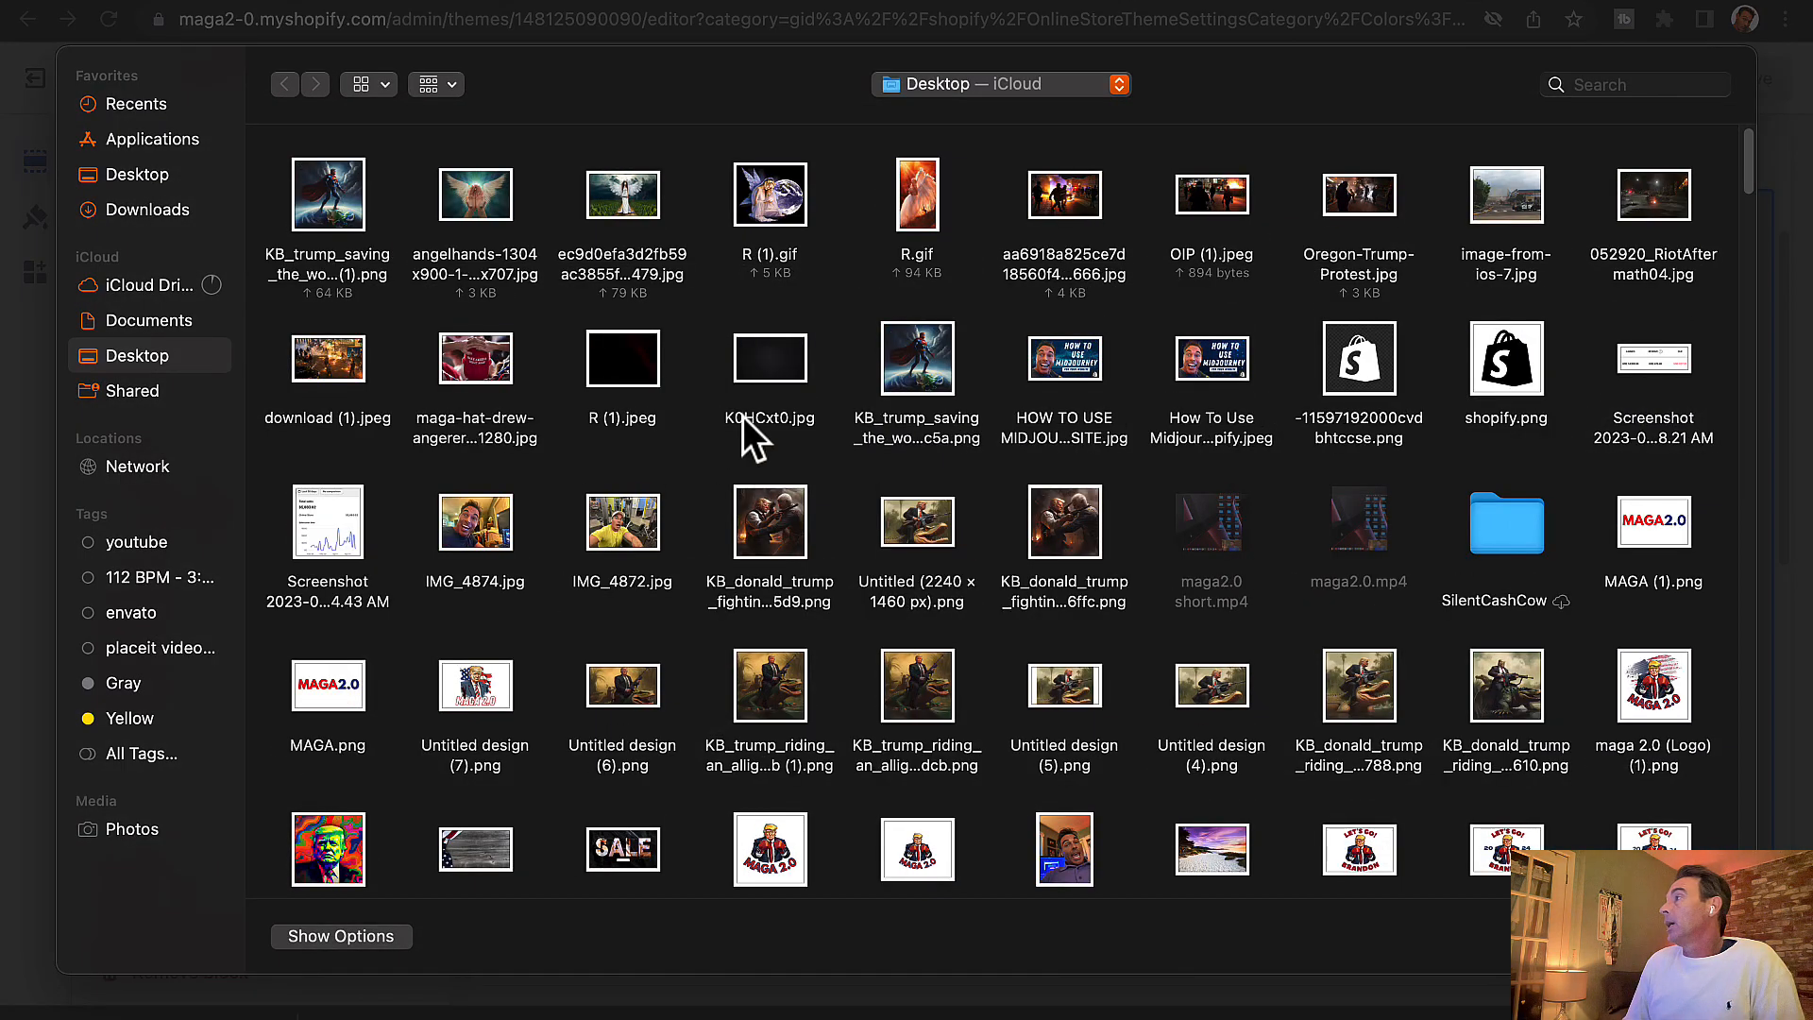
pyautogui.click(327, 212)
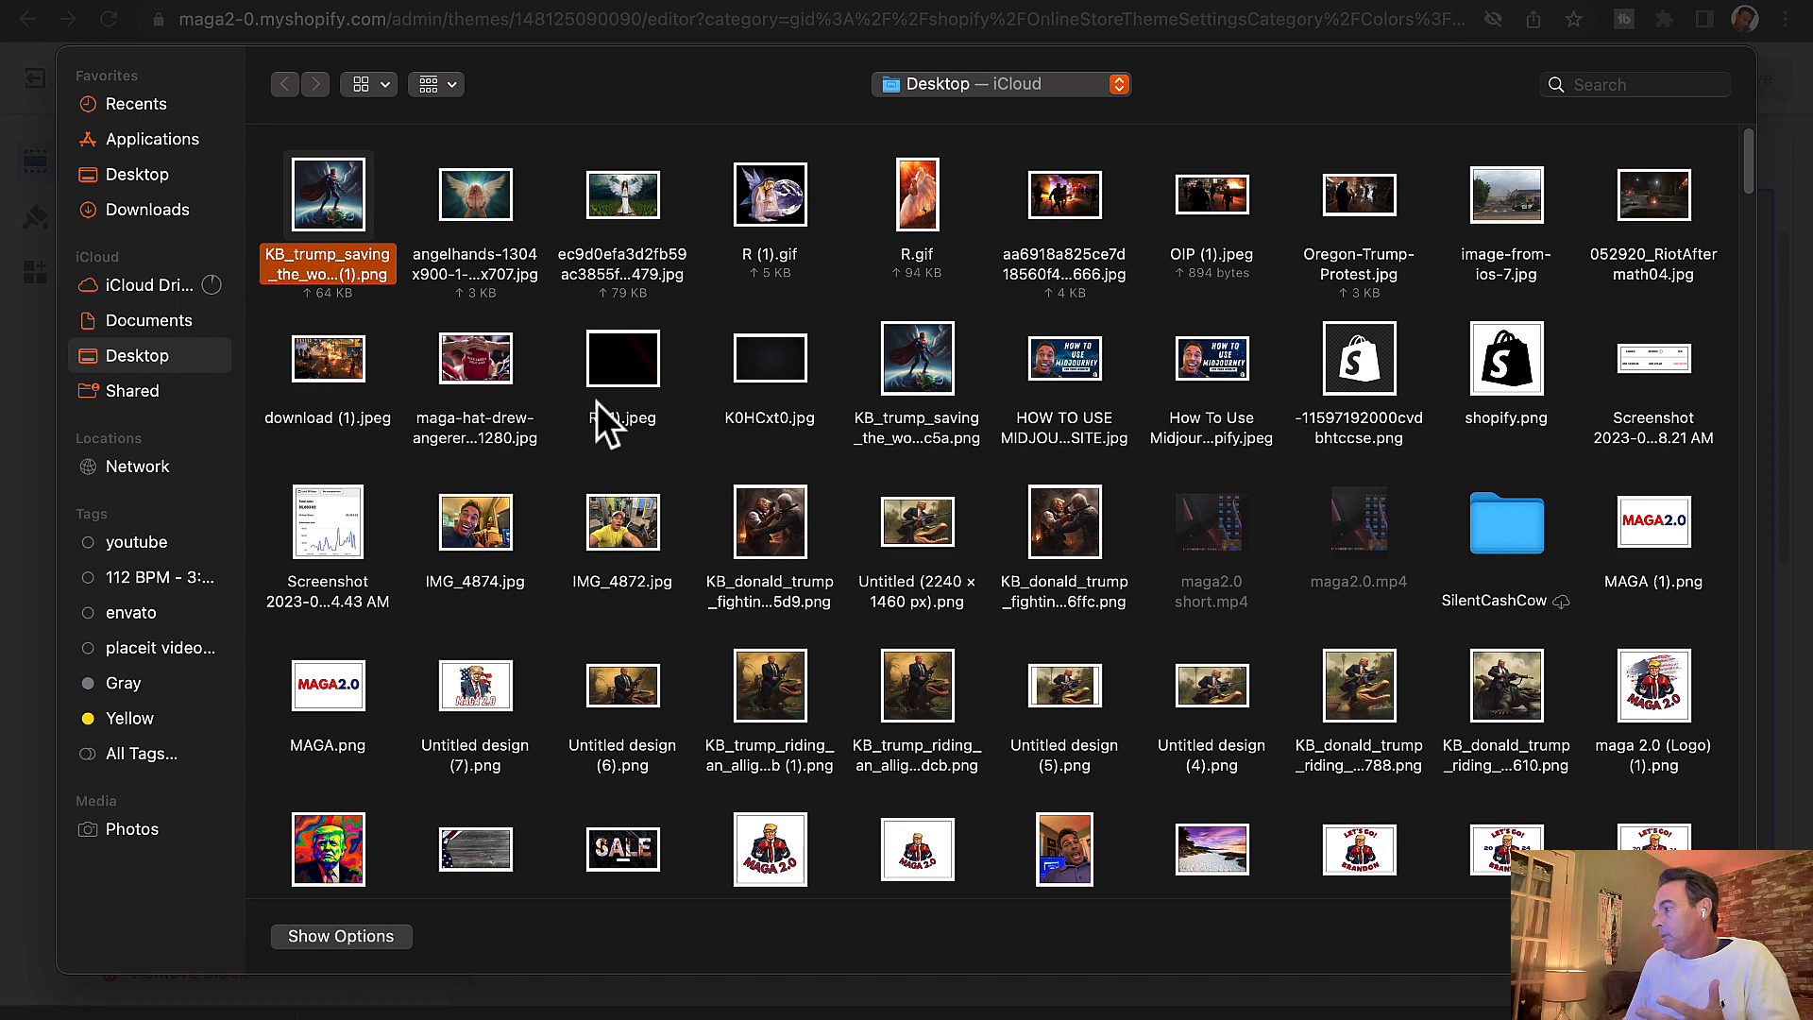
pyautogui.doubleClick(1216, 687)
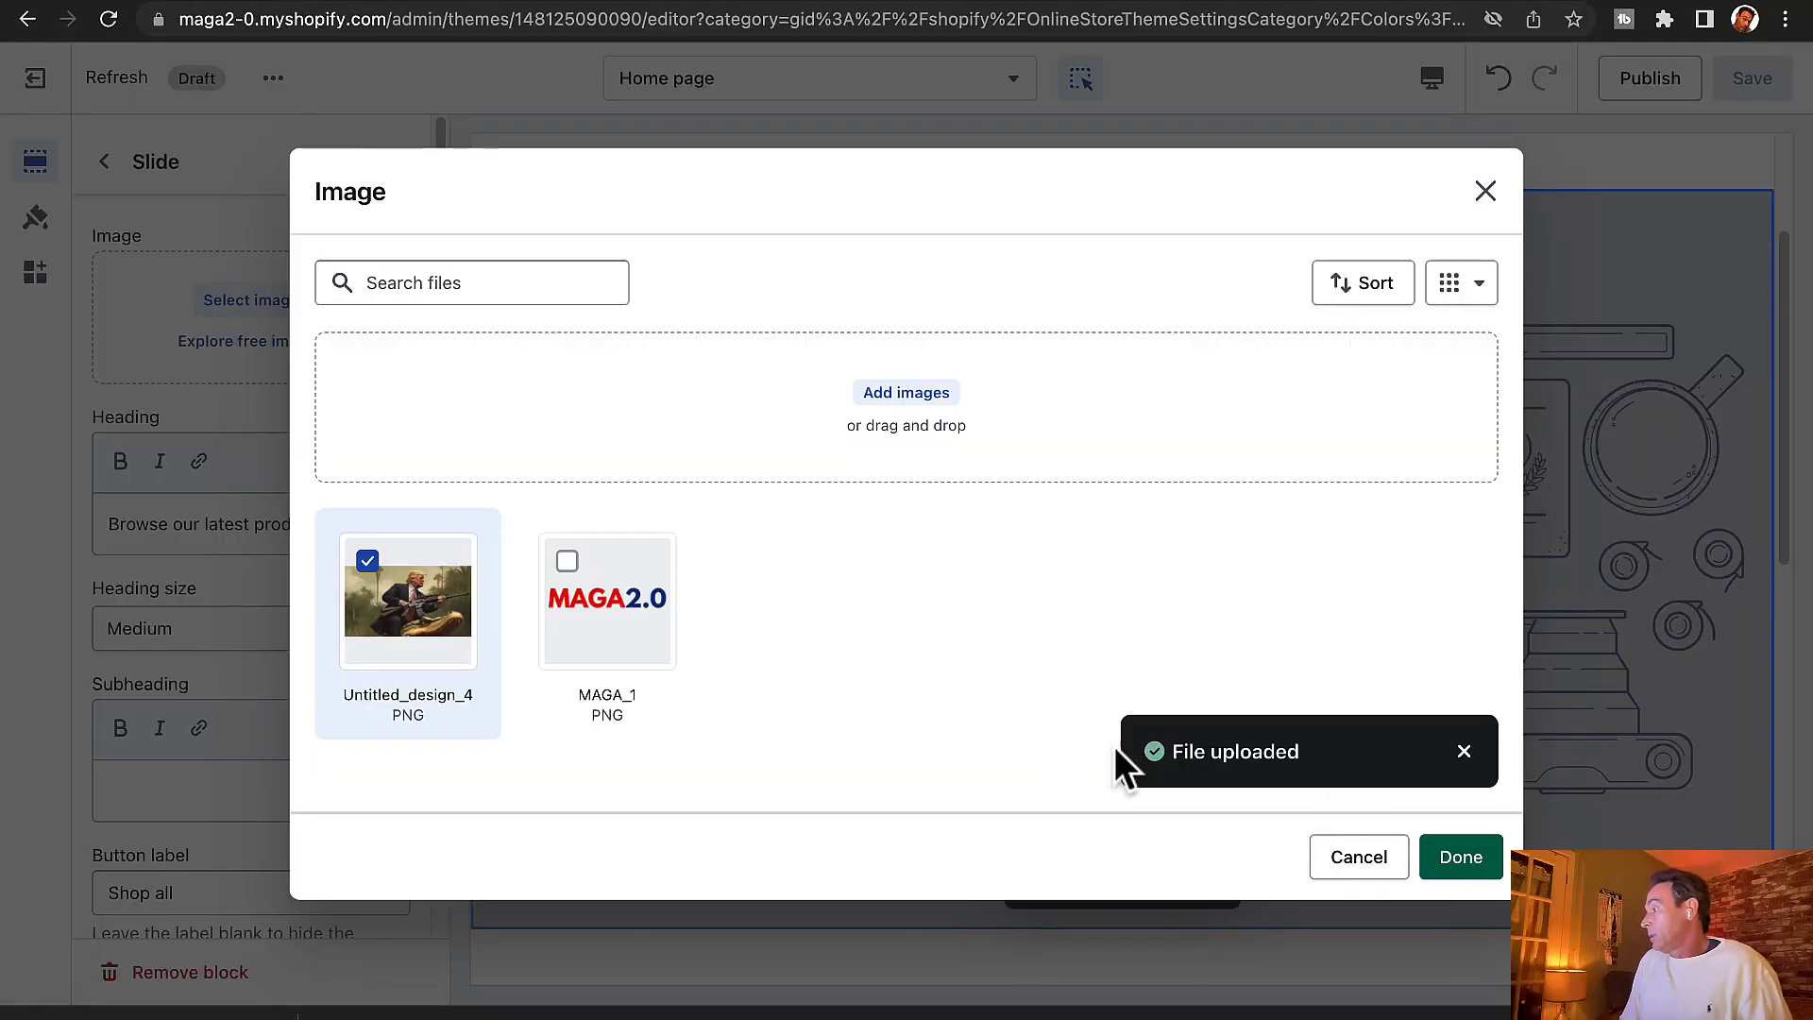
pyautogui.click(1461, 859)
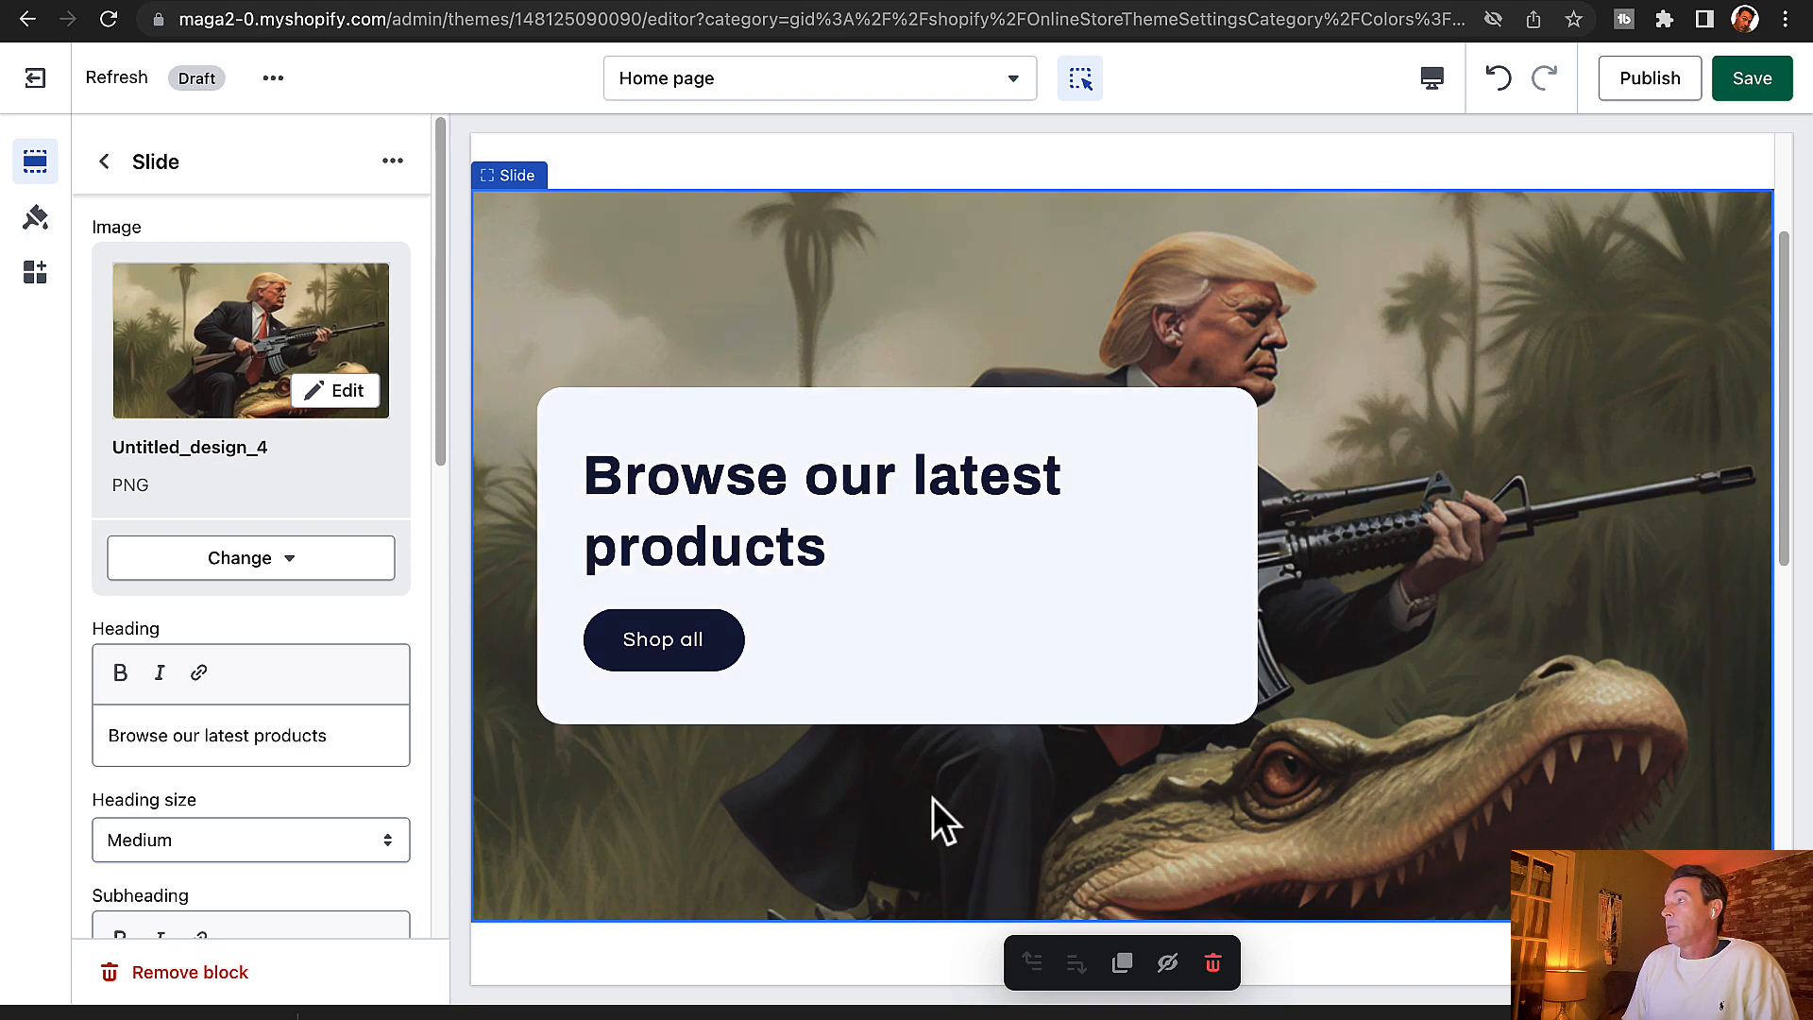
# - Try an image overlay opacity of 80% on the slide and return it to 10%
pyautogui.scroll(3, 935, 798)
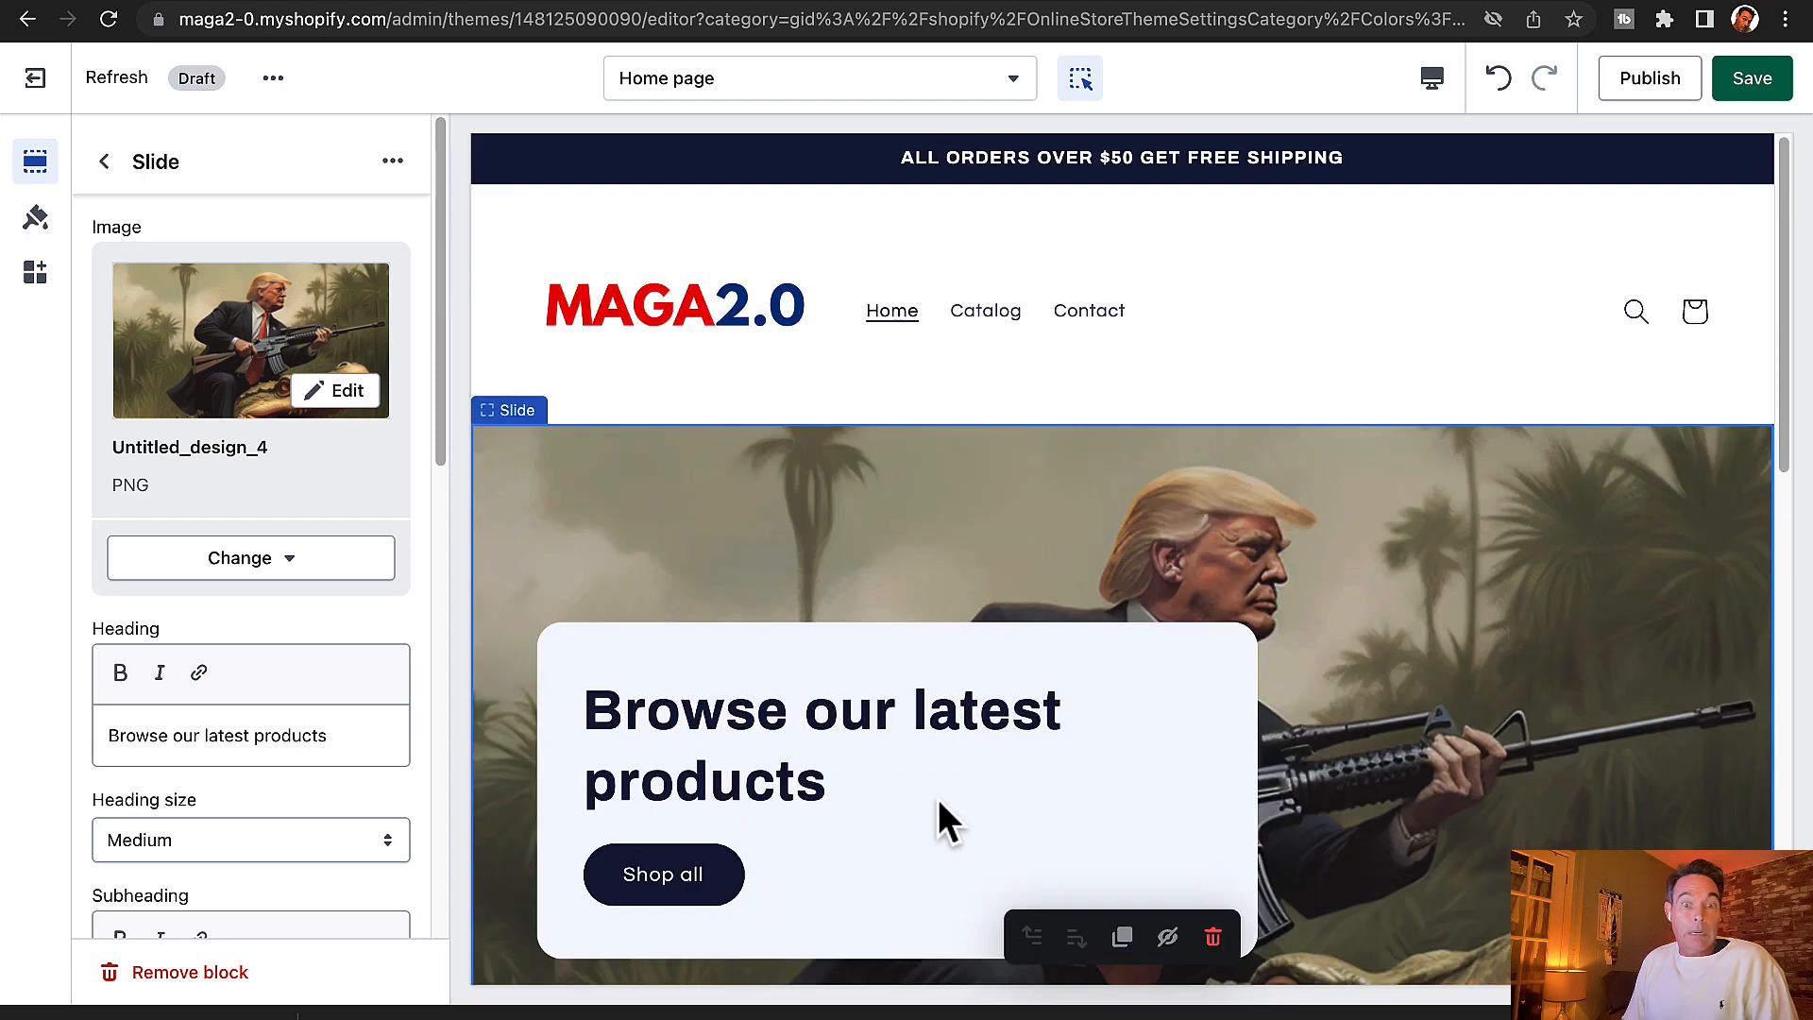
pyautogui.scroll(-4, 938, 797)
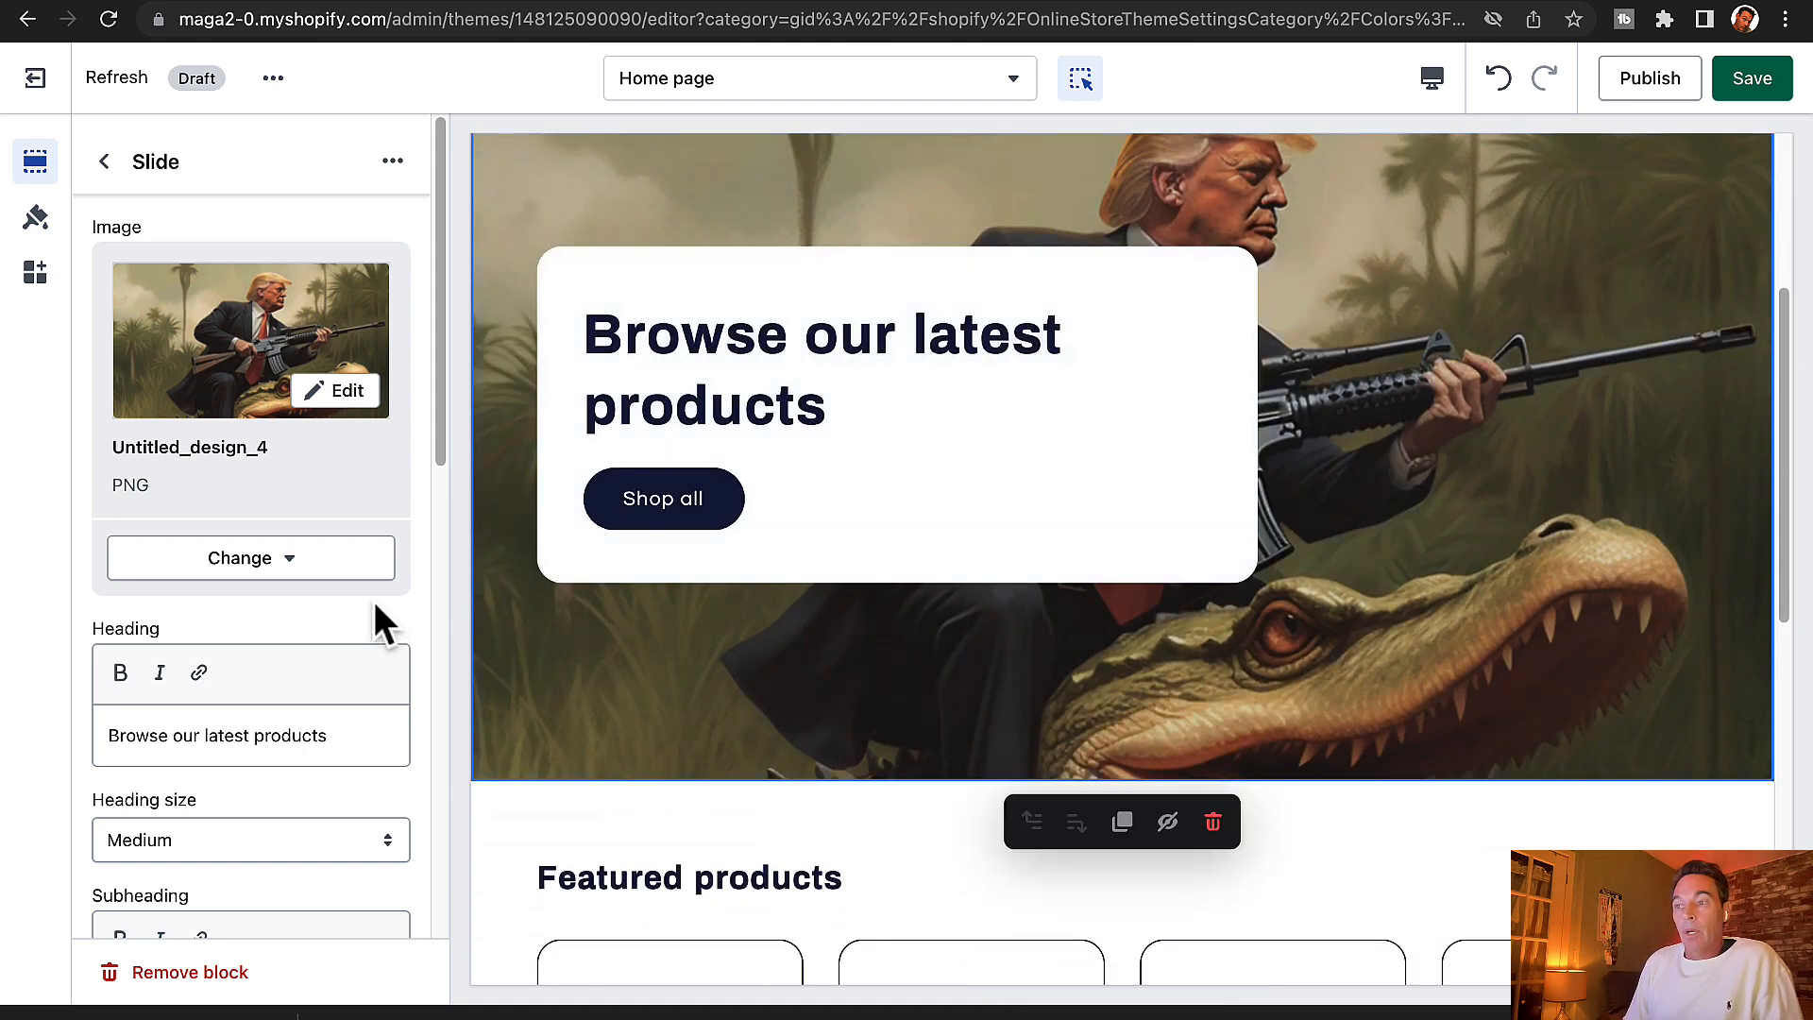
pyautogui.scroll(4, 743, 718)
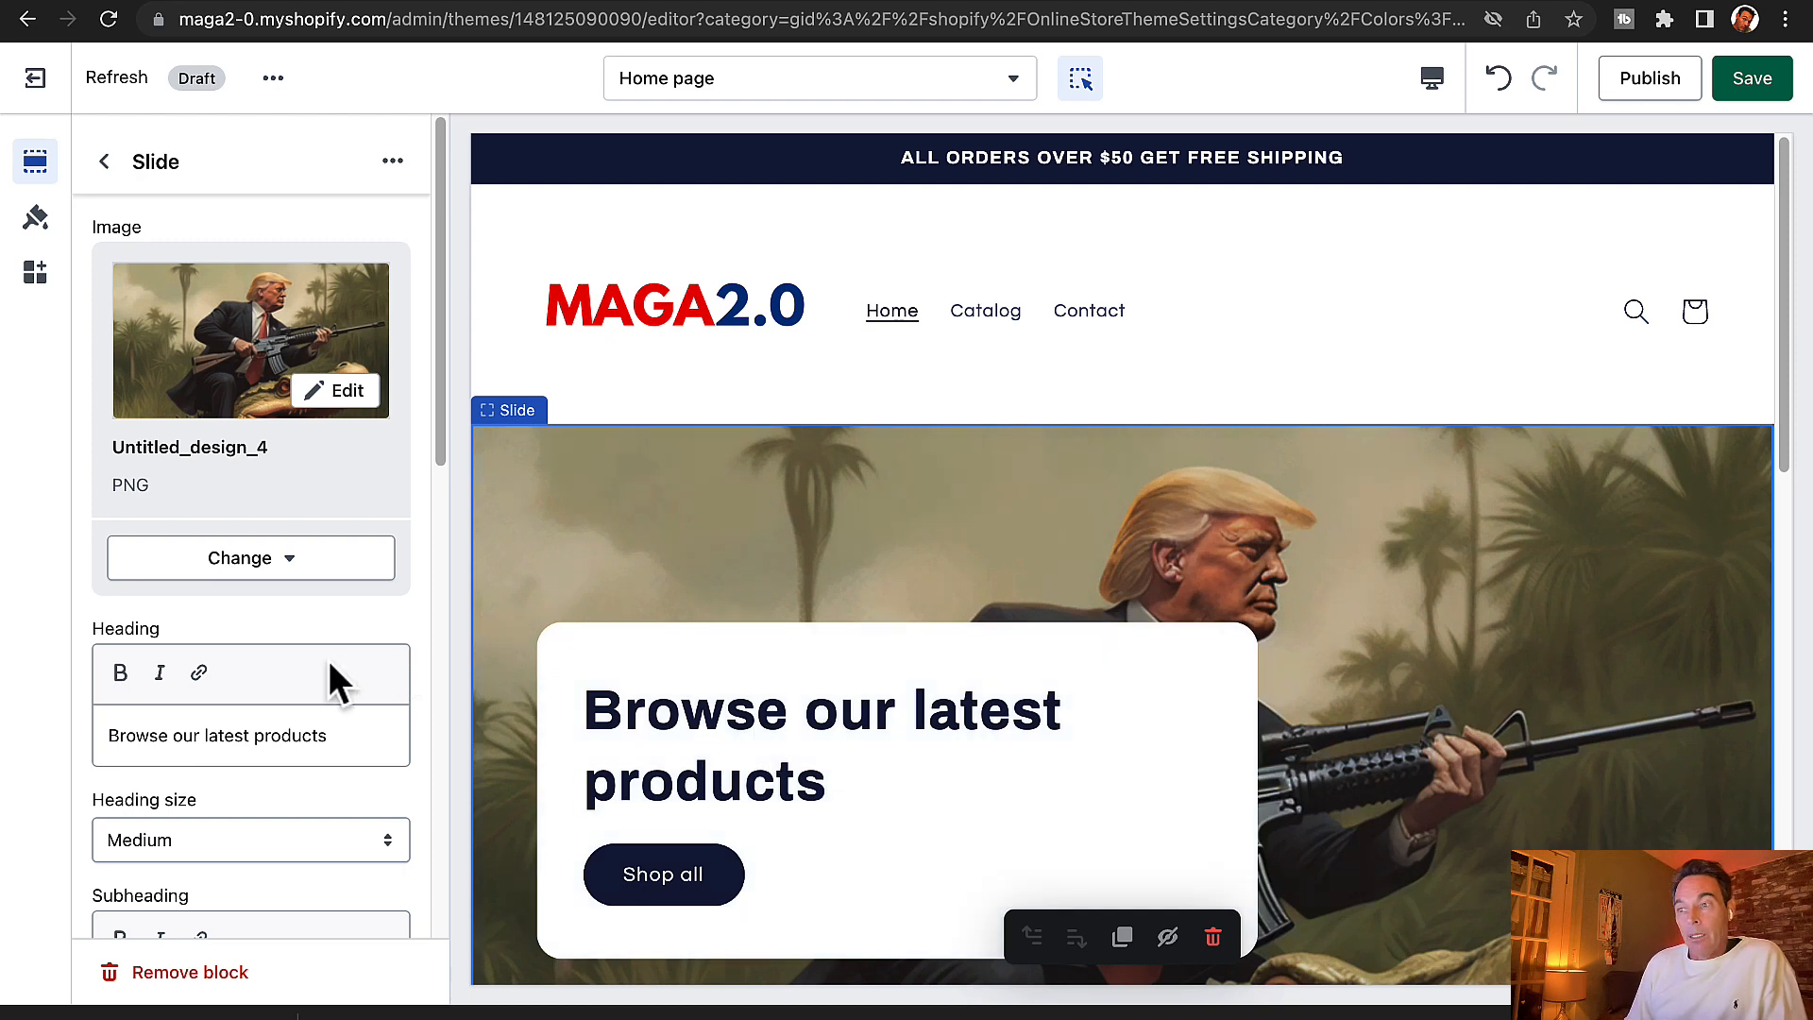
pyautogui.scroll(-10, 328, 662)
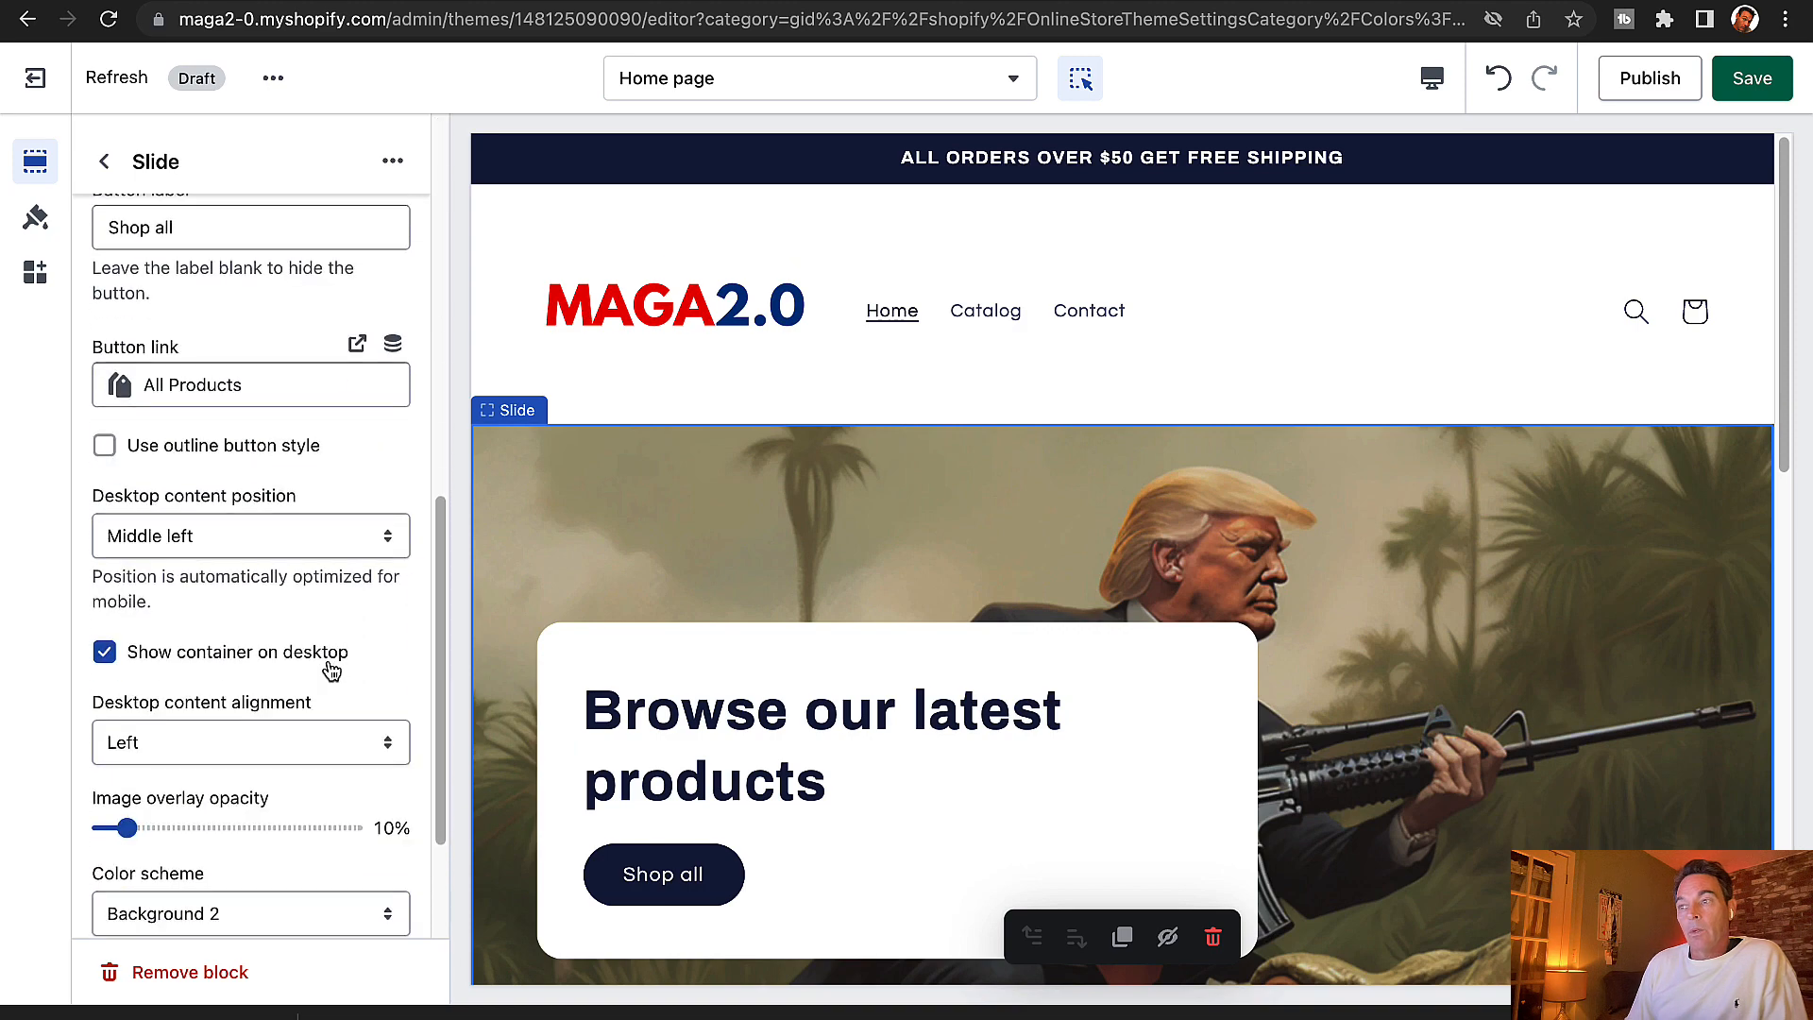
pyautogui.scroll(-1, 331, 670)
pyautogui.scroll(-2, 328, 649)
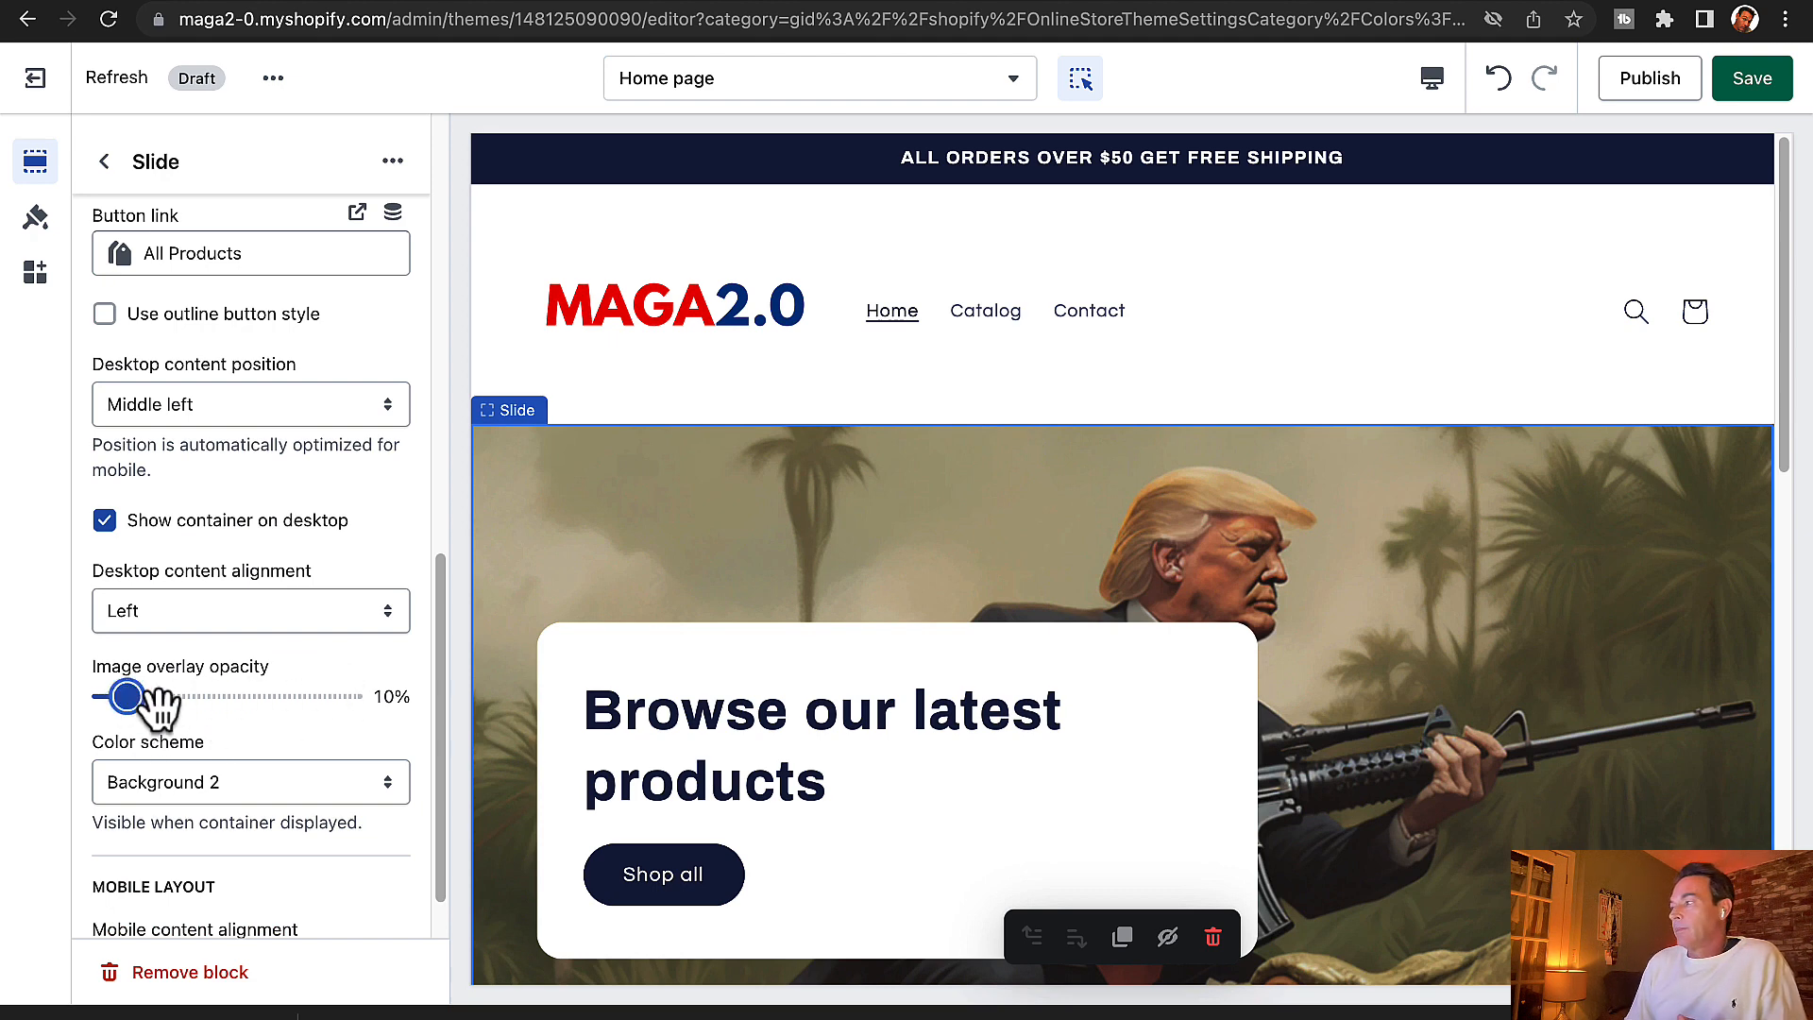
pyautogui.moveTo(146, 696); pyautogui.dragTo(302, 696)
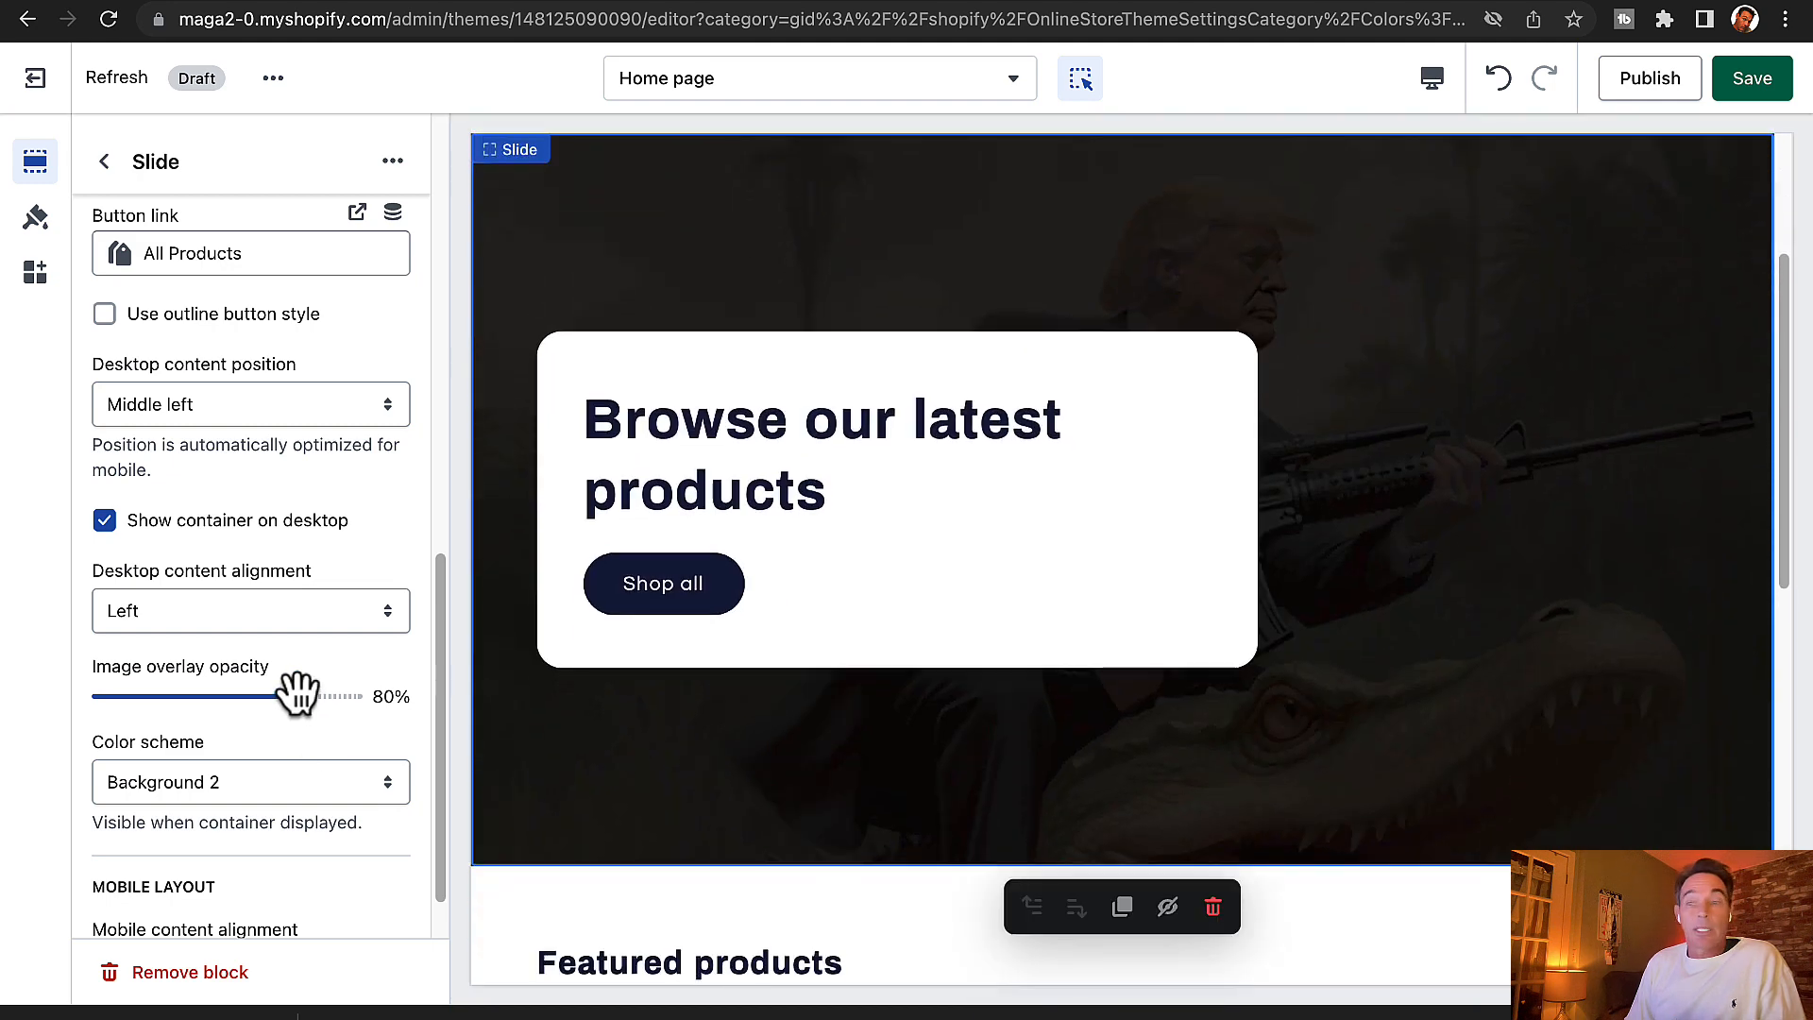
pyautogui.moveTo(288, 695); pyautogui.dragTo(128, 696)
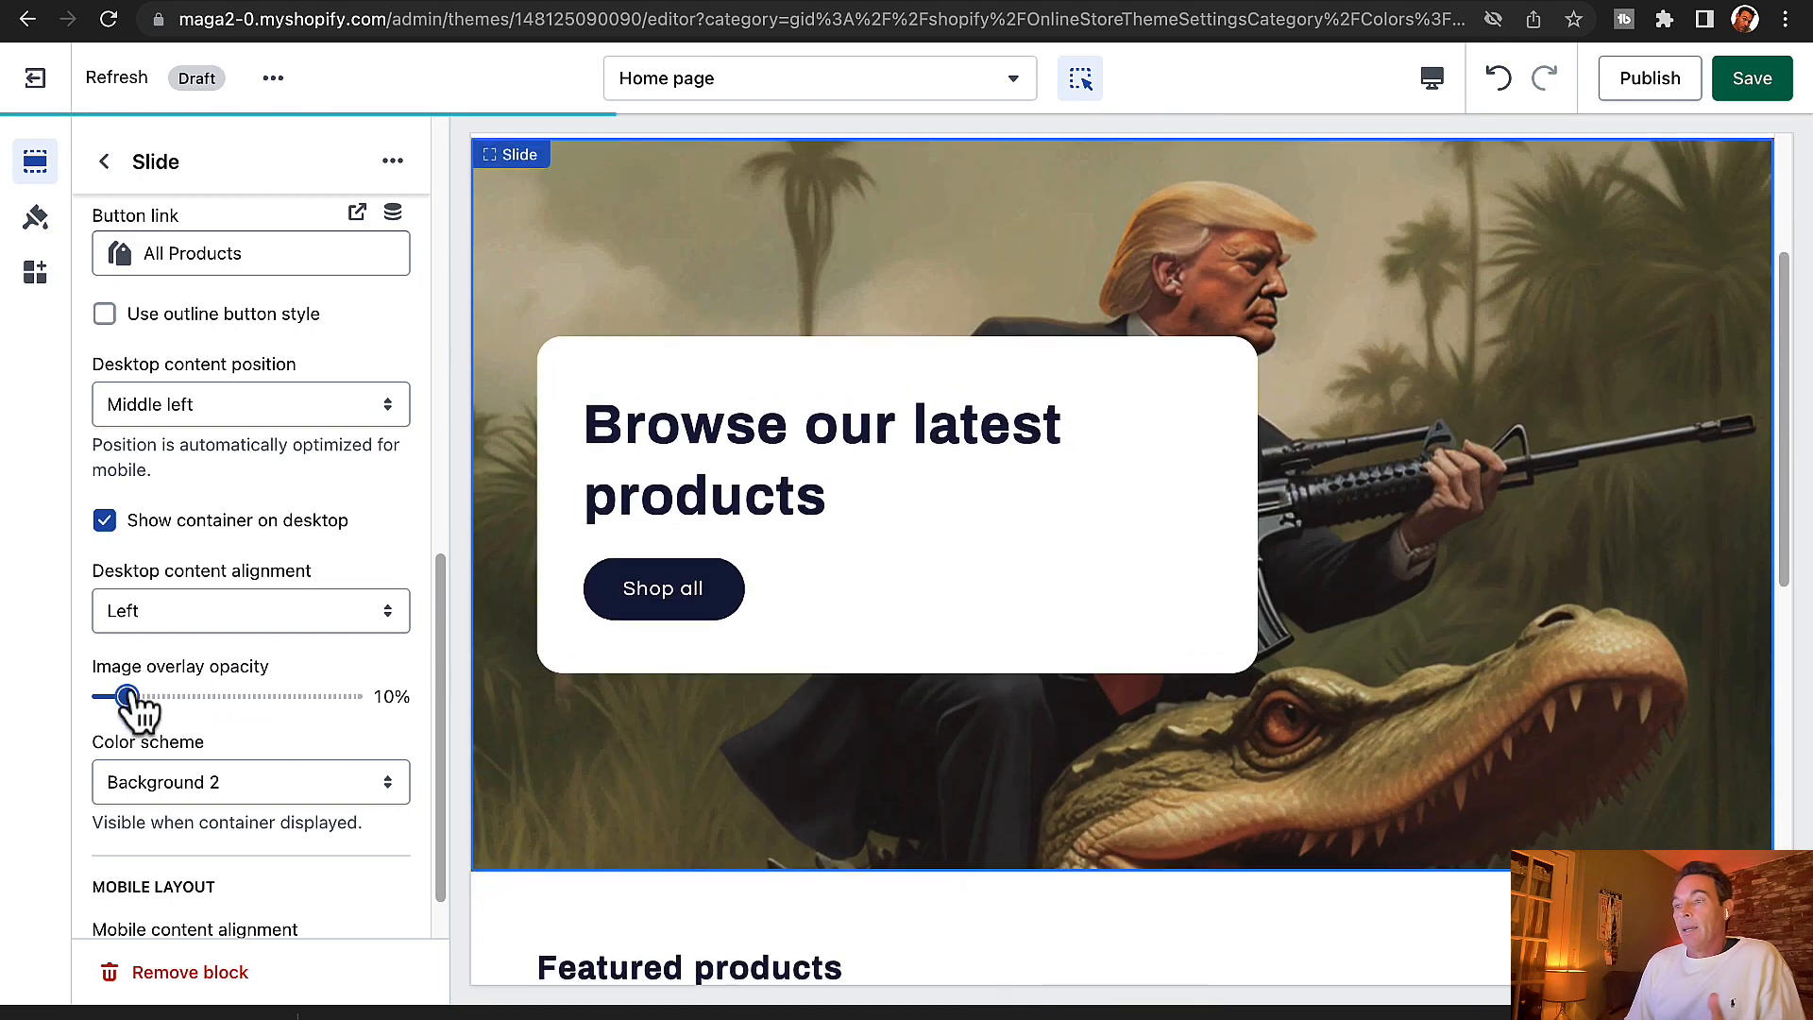
# - Set the slide's mobile content alignment to Left
pyautogui.scroll(-1, 304, 708)
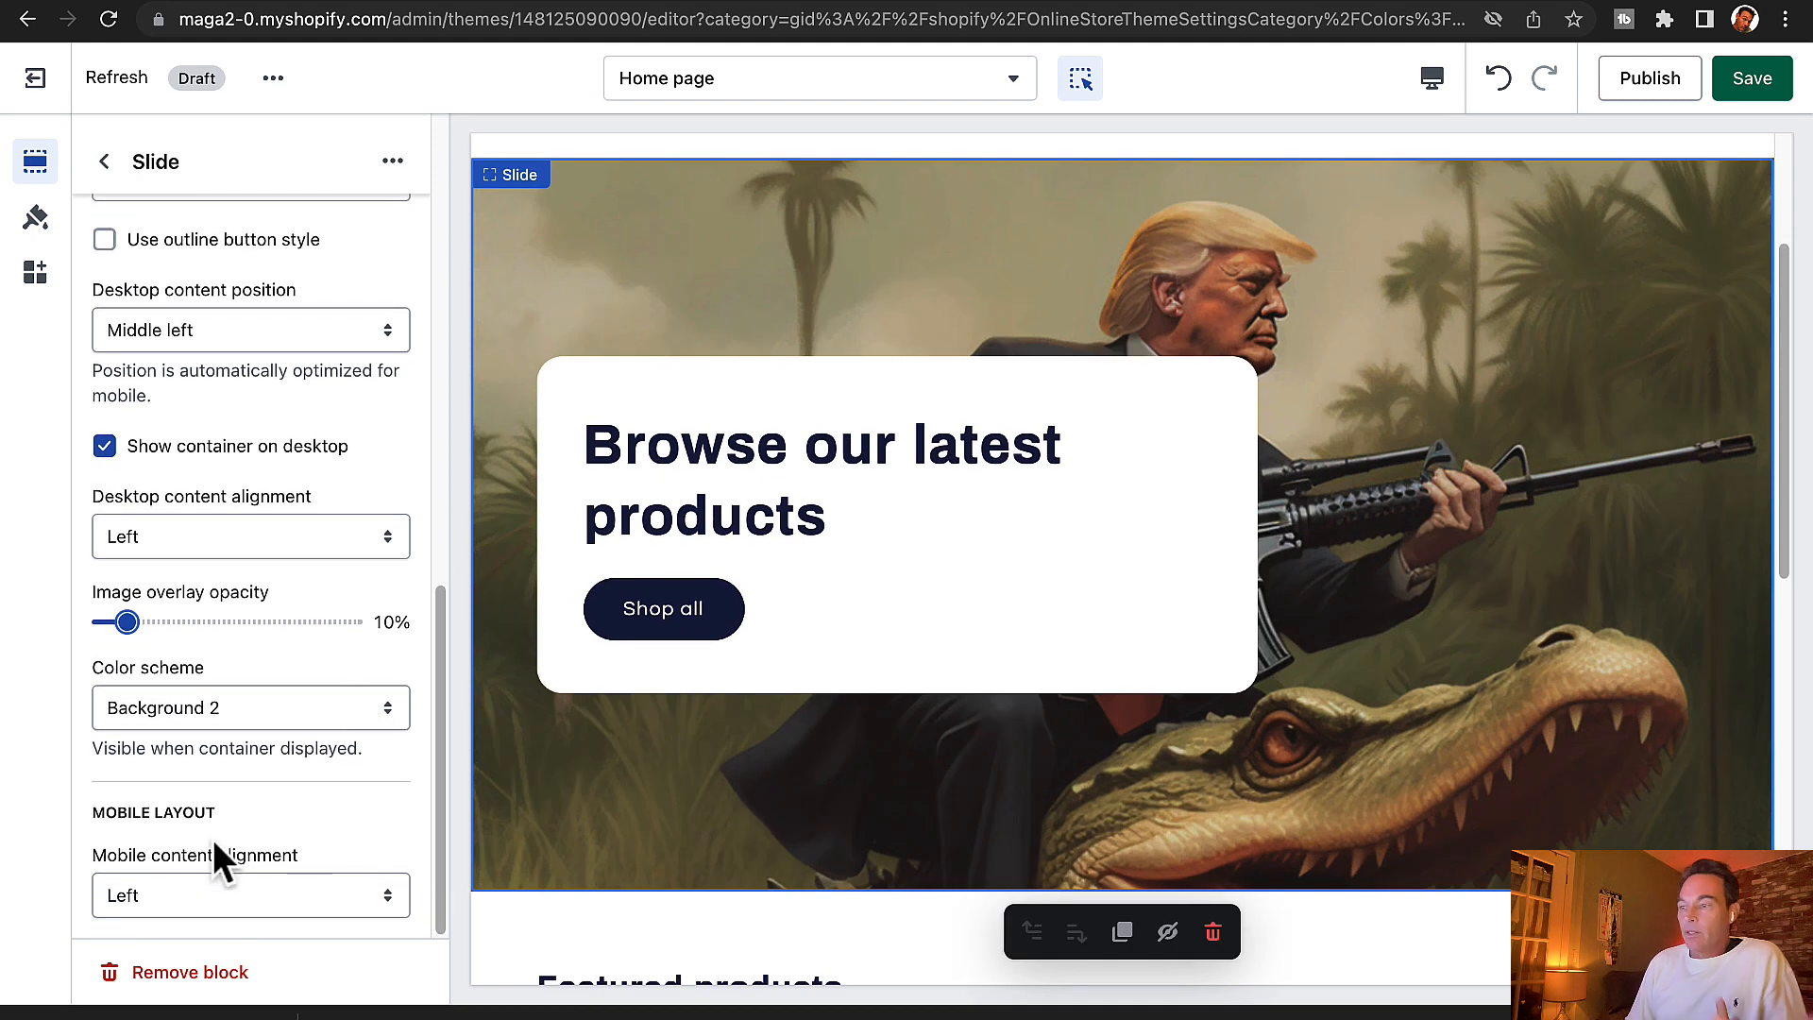
pyautogui.click(244, 869)
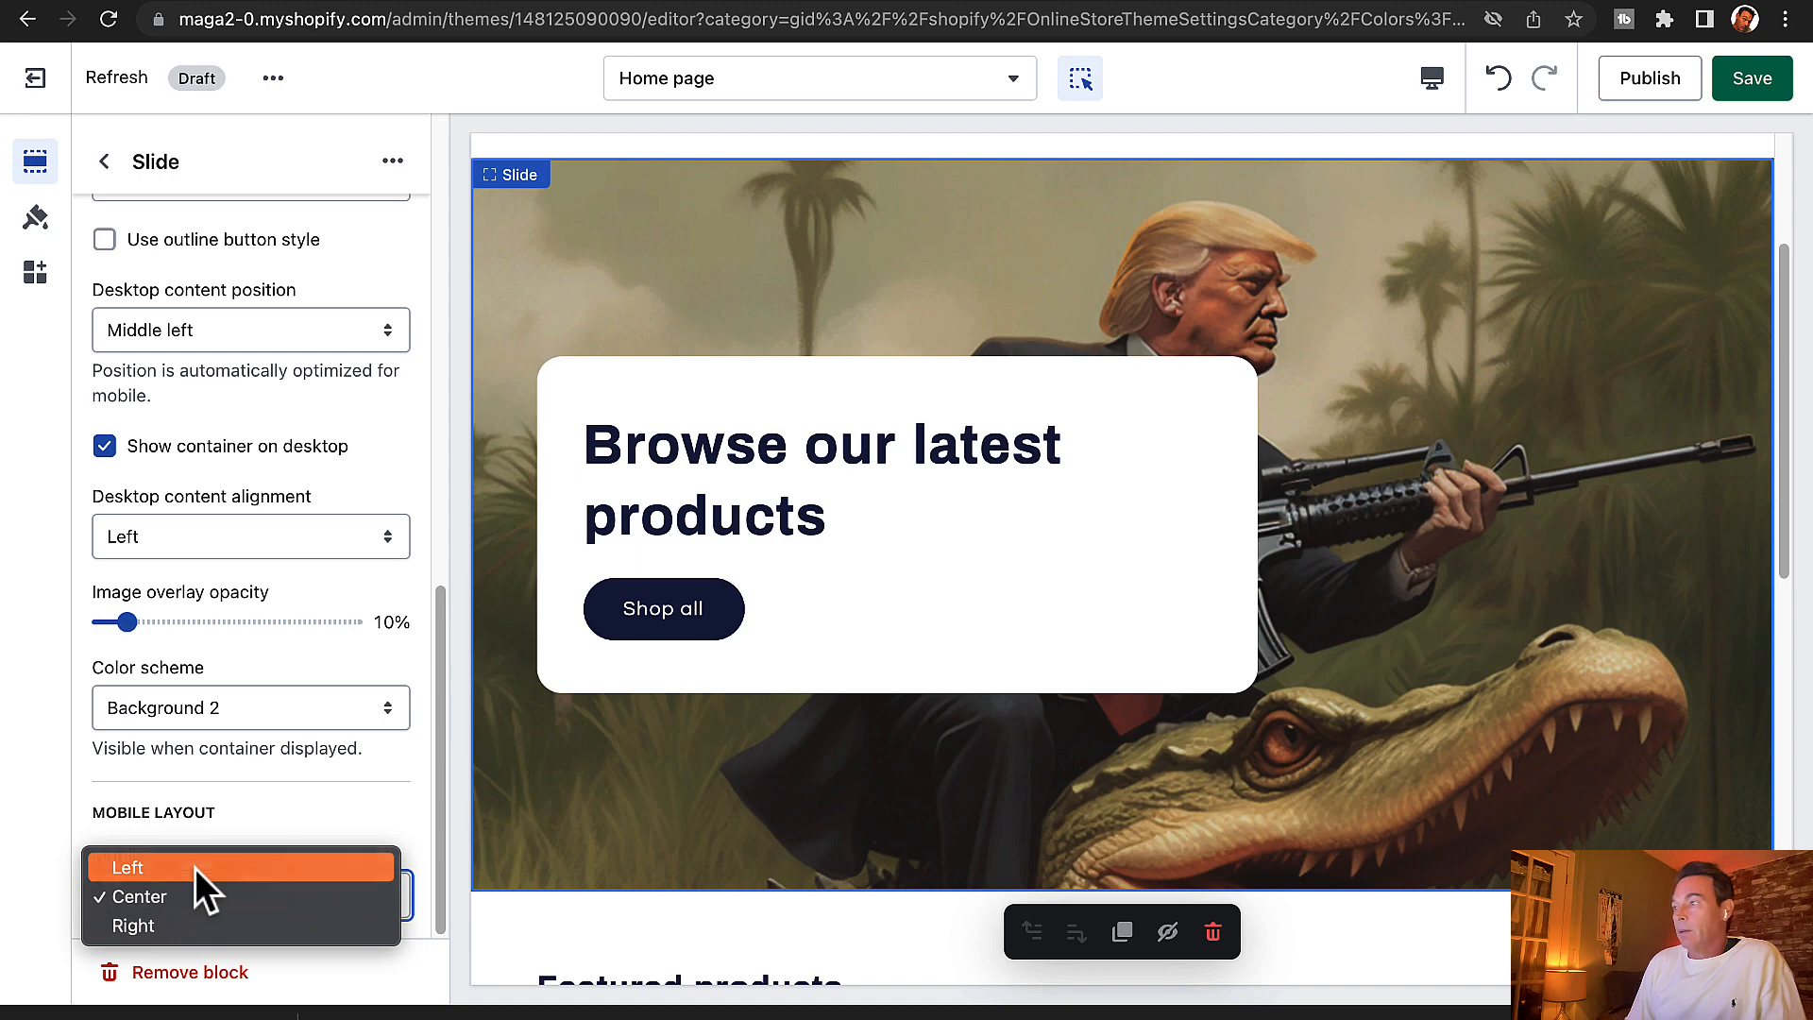
pyautogui.click(194, 869)
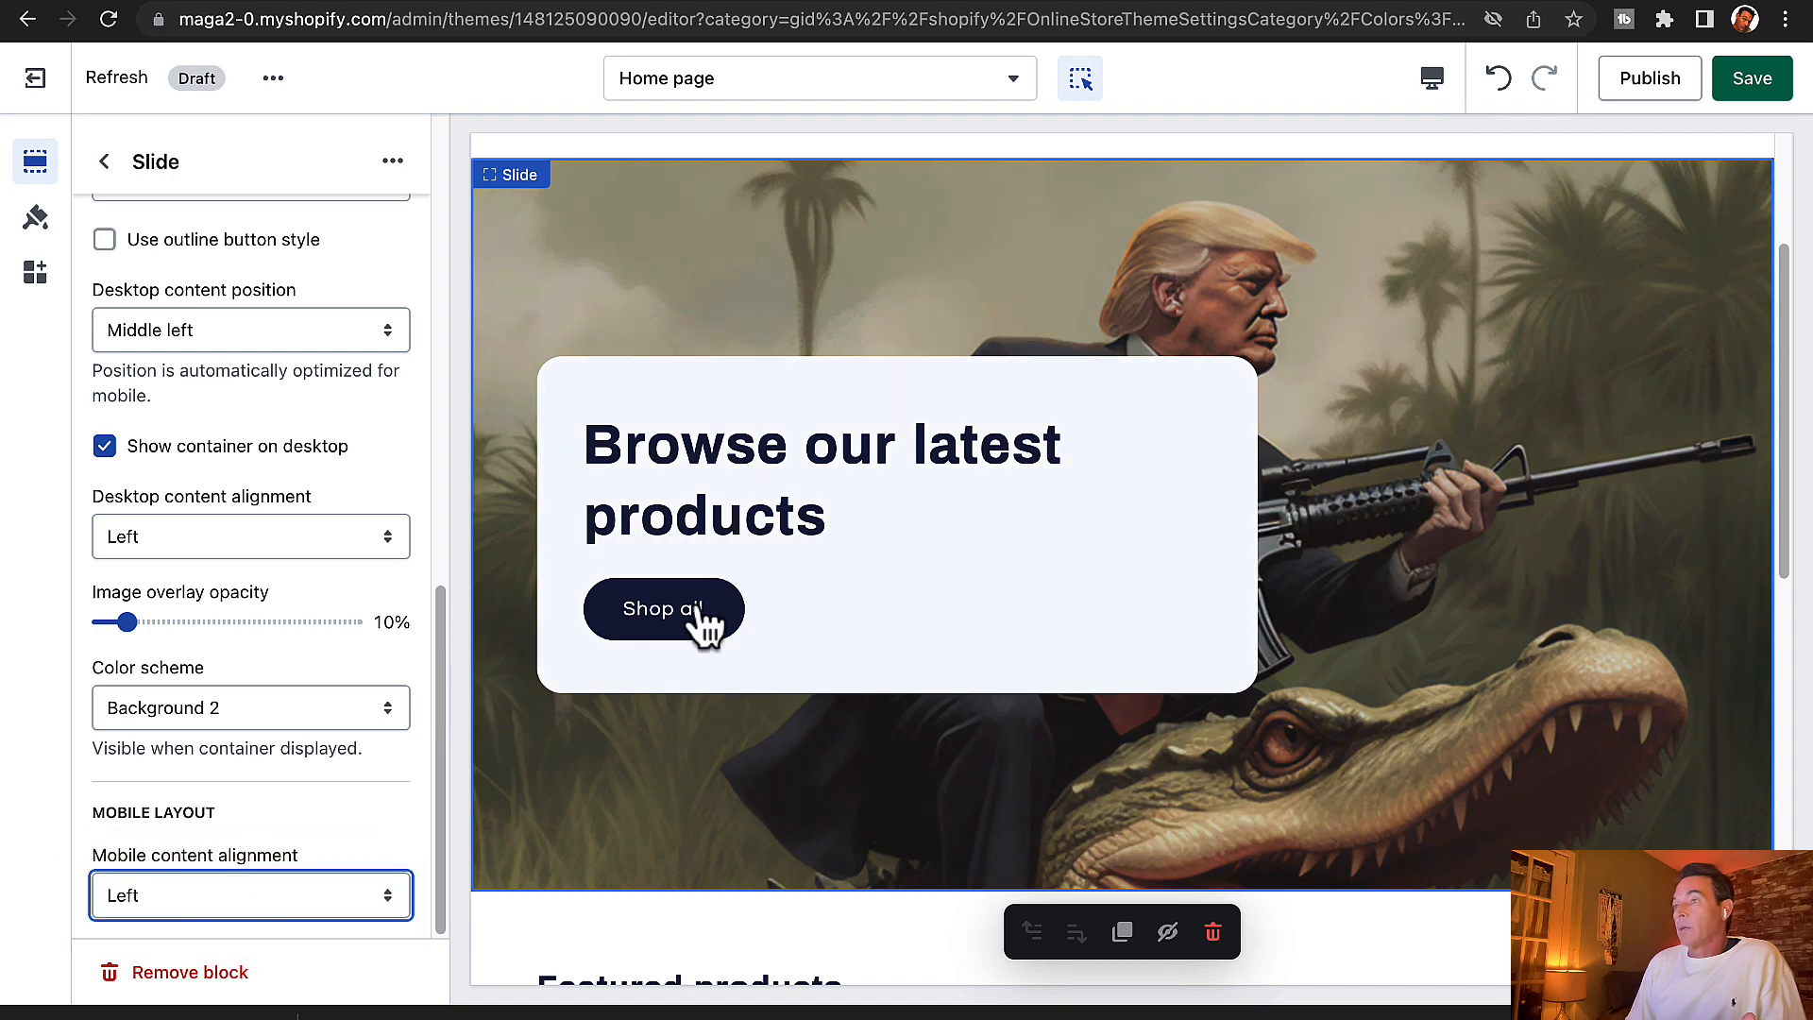
# - Add a second slide to the home page slideshow and upload the KB_trump_saving_the_world superhero PNG from the Desktop as its image
pyautogui.scroll(3, 341, 702)
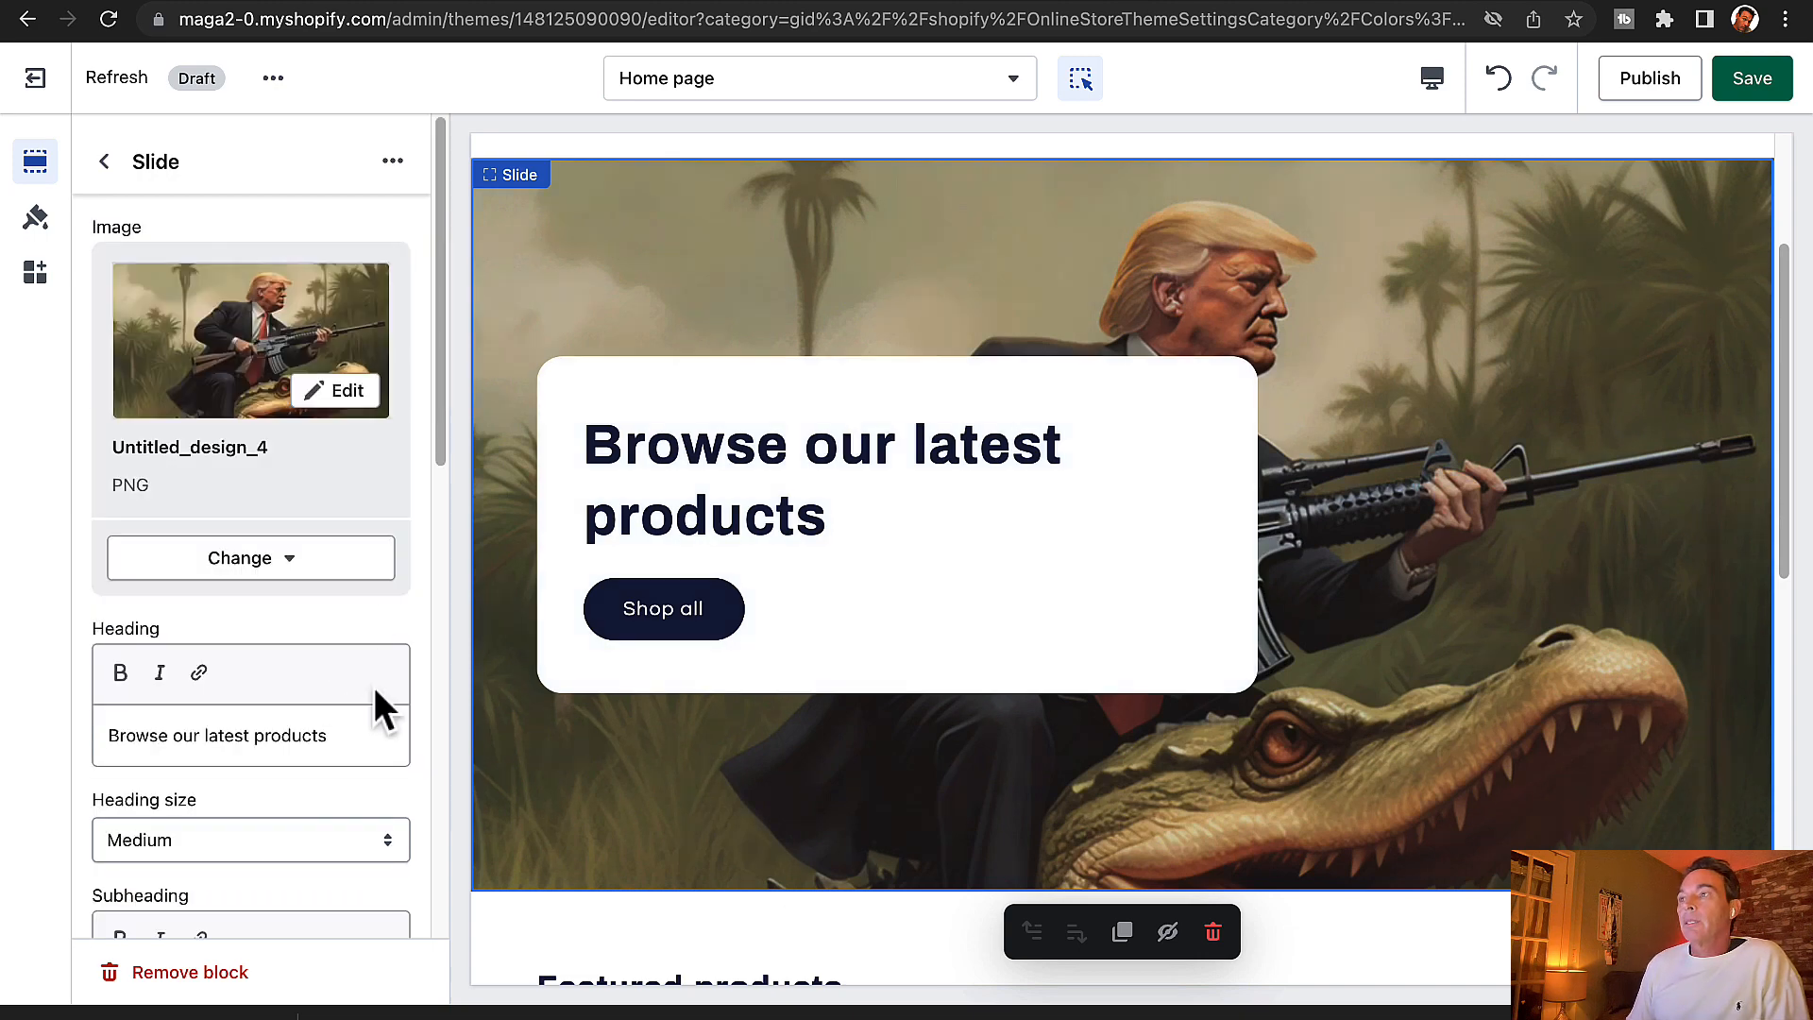
pyautogui.click(104, 162)
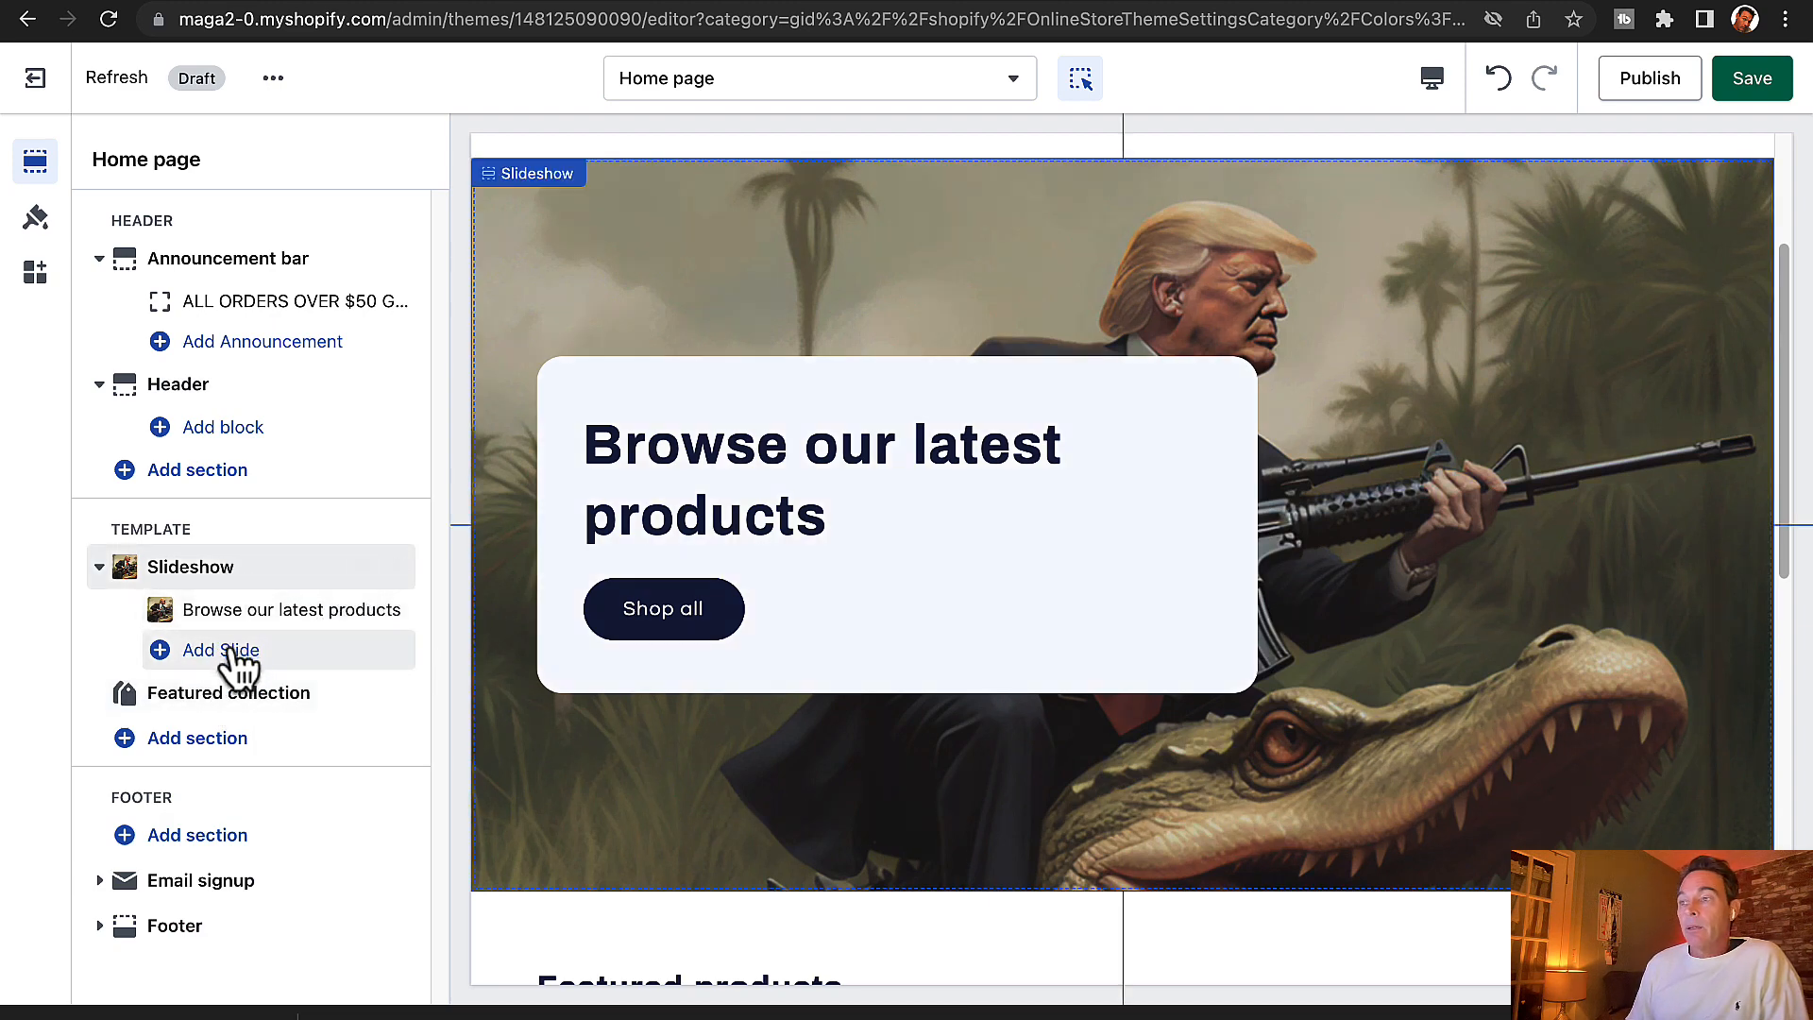
pyautogui.click(231, 651)
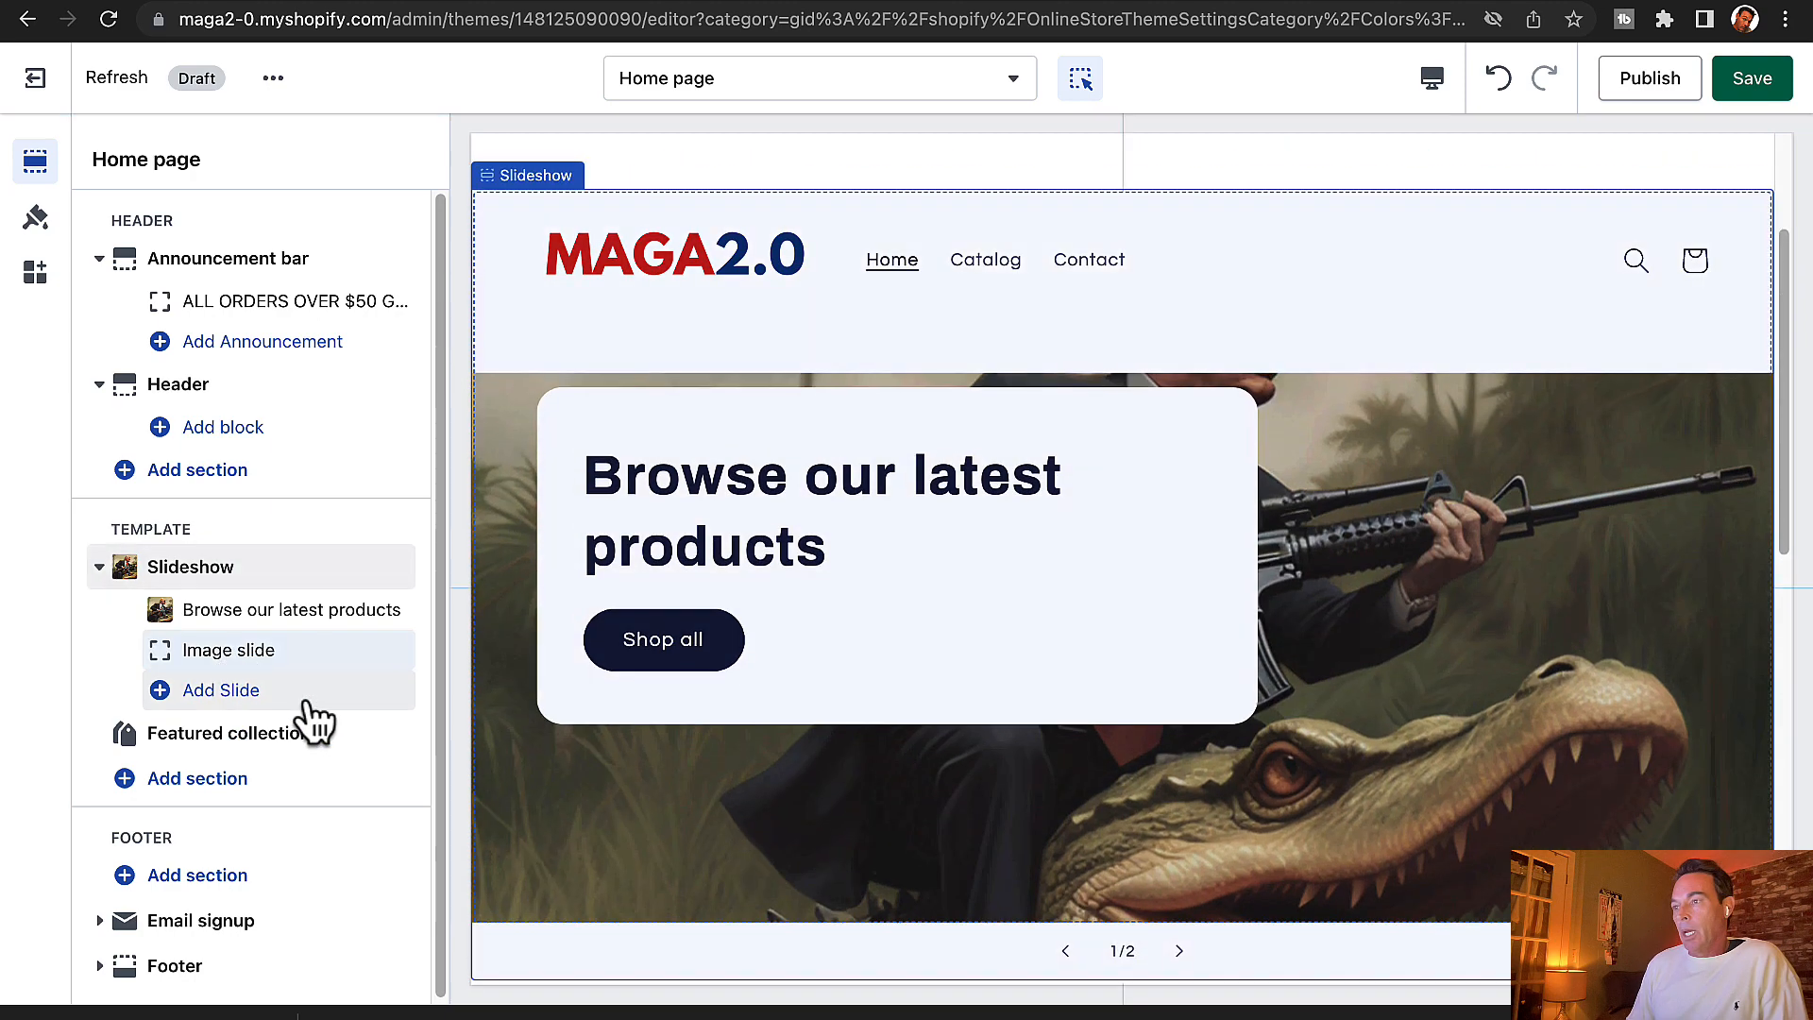
pyautogui.click(300, 659)
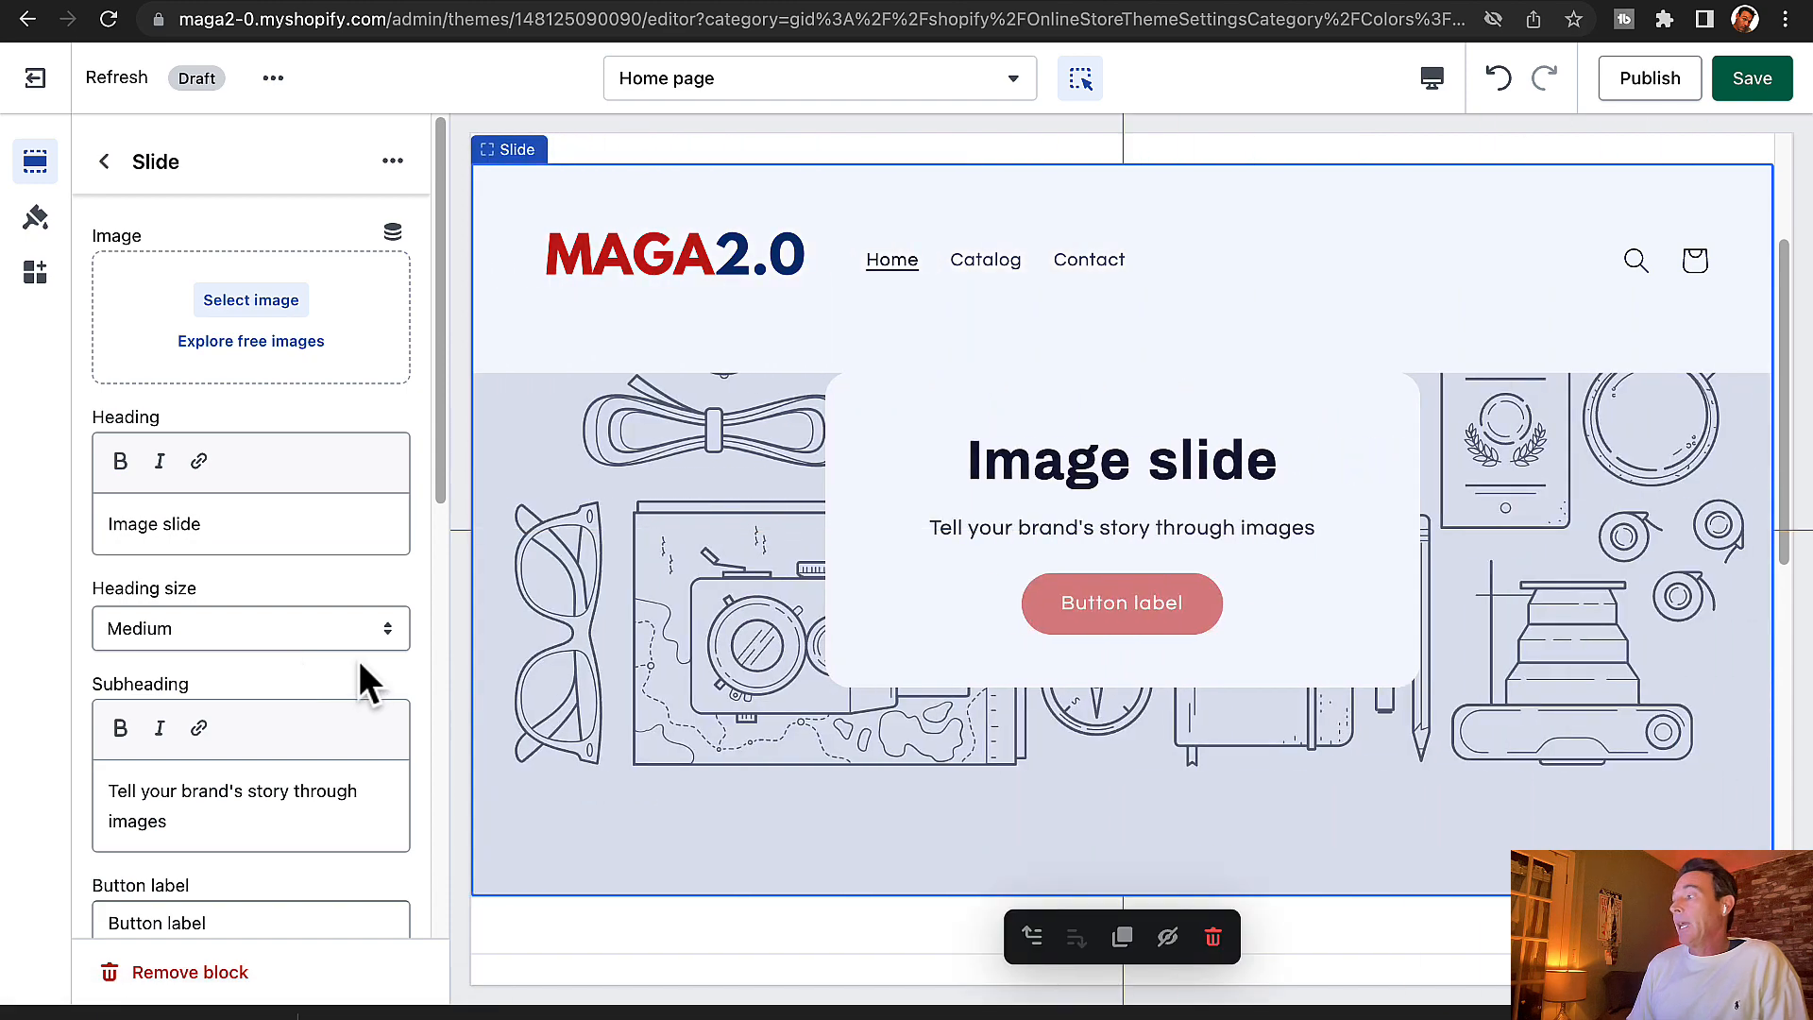
pyautogui.click(263, 302)
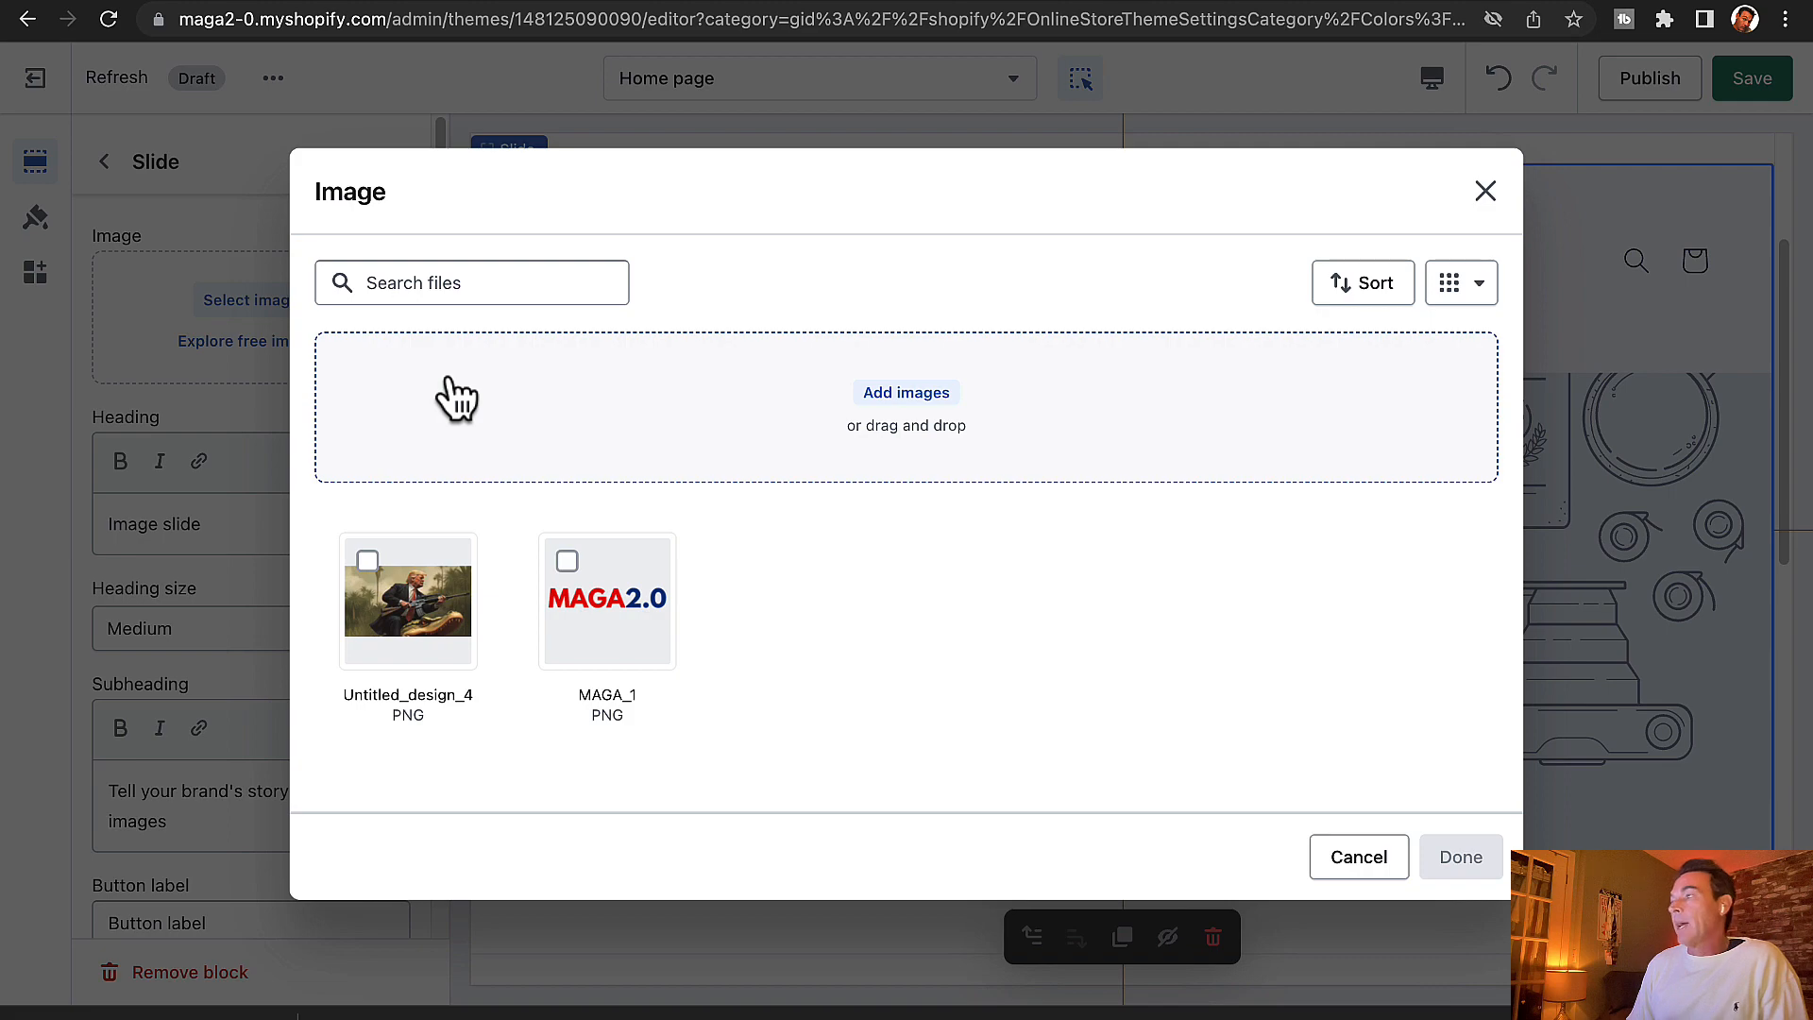
pyautogui.click(909, 394)
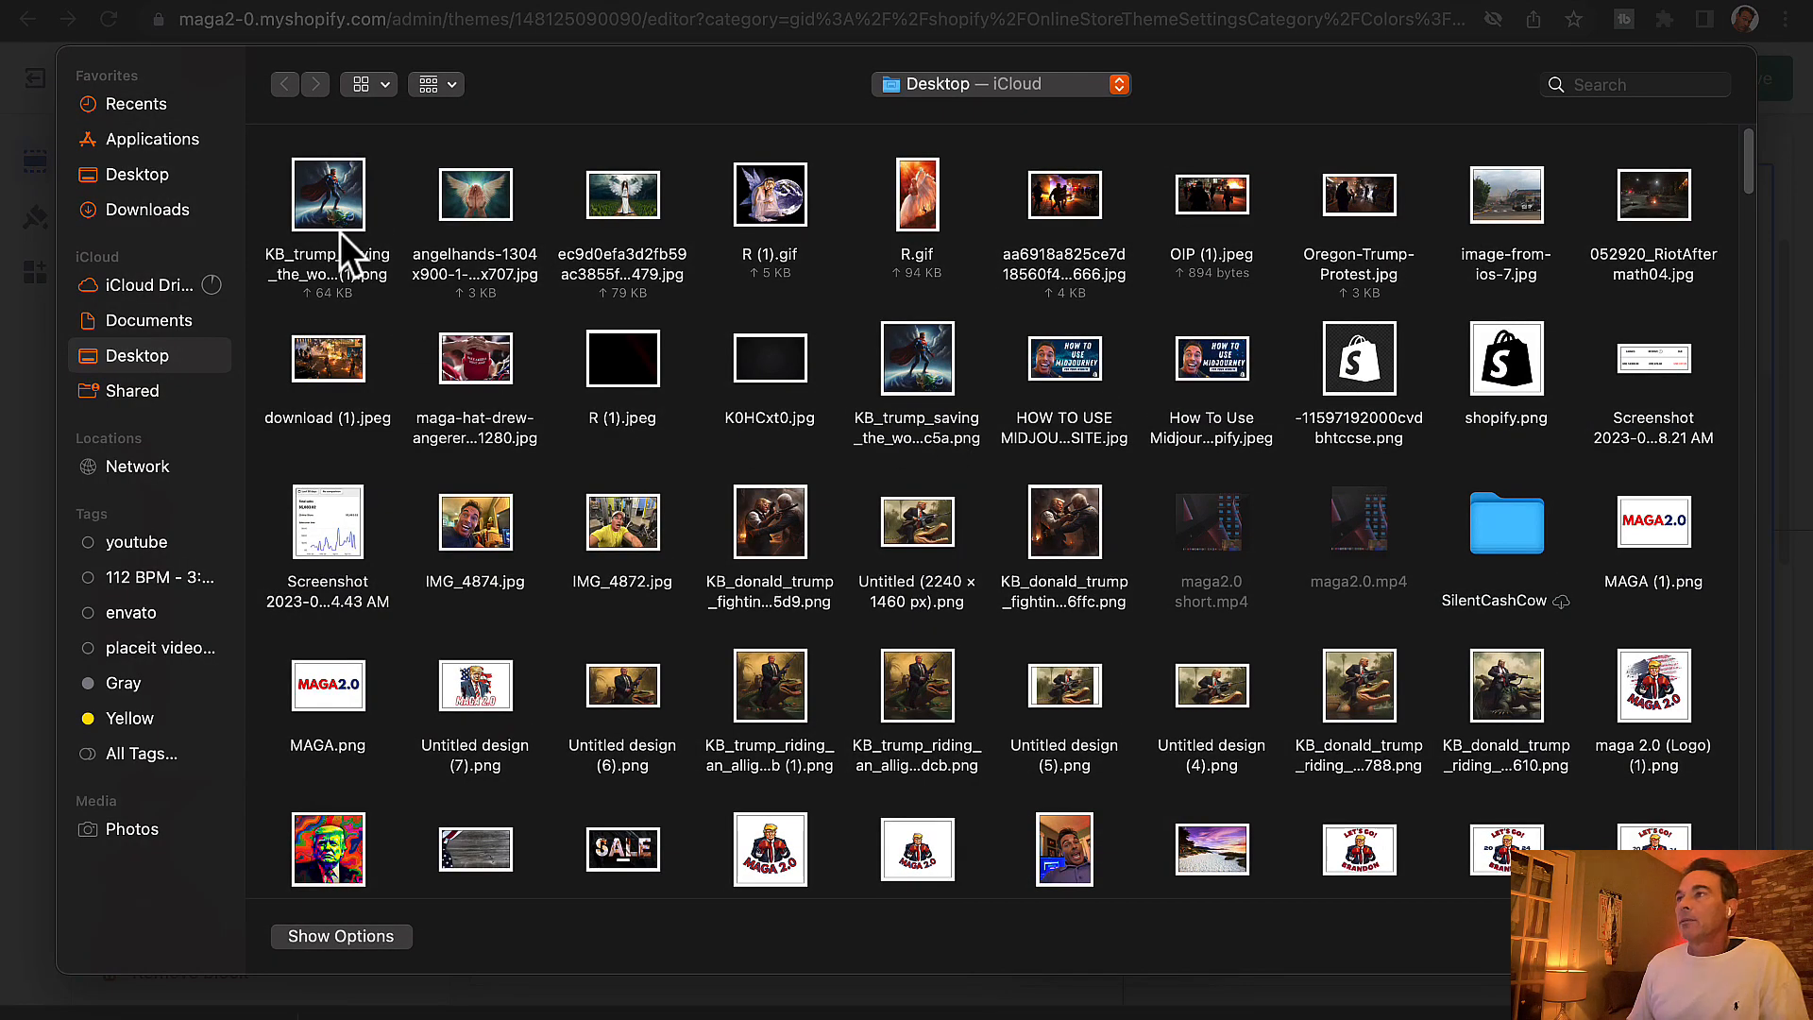
pyautogui.doubleClick(340, 232)
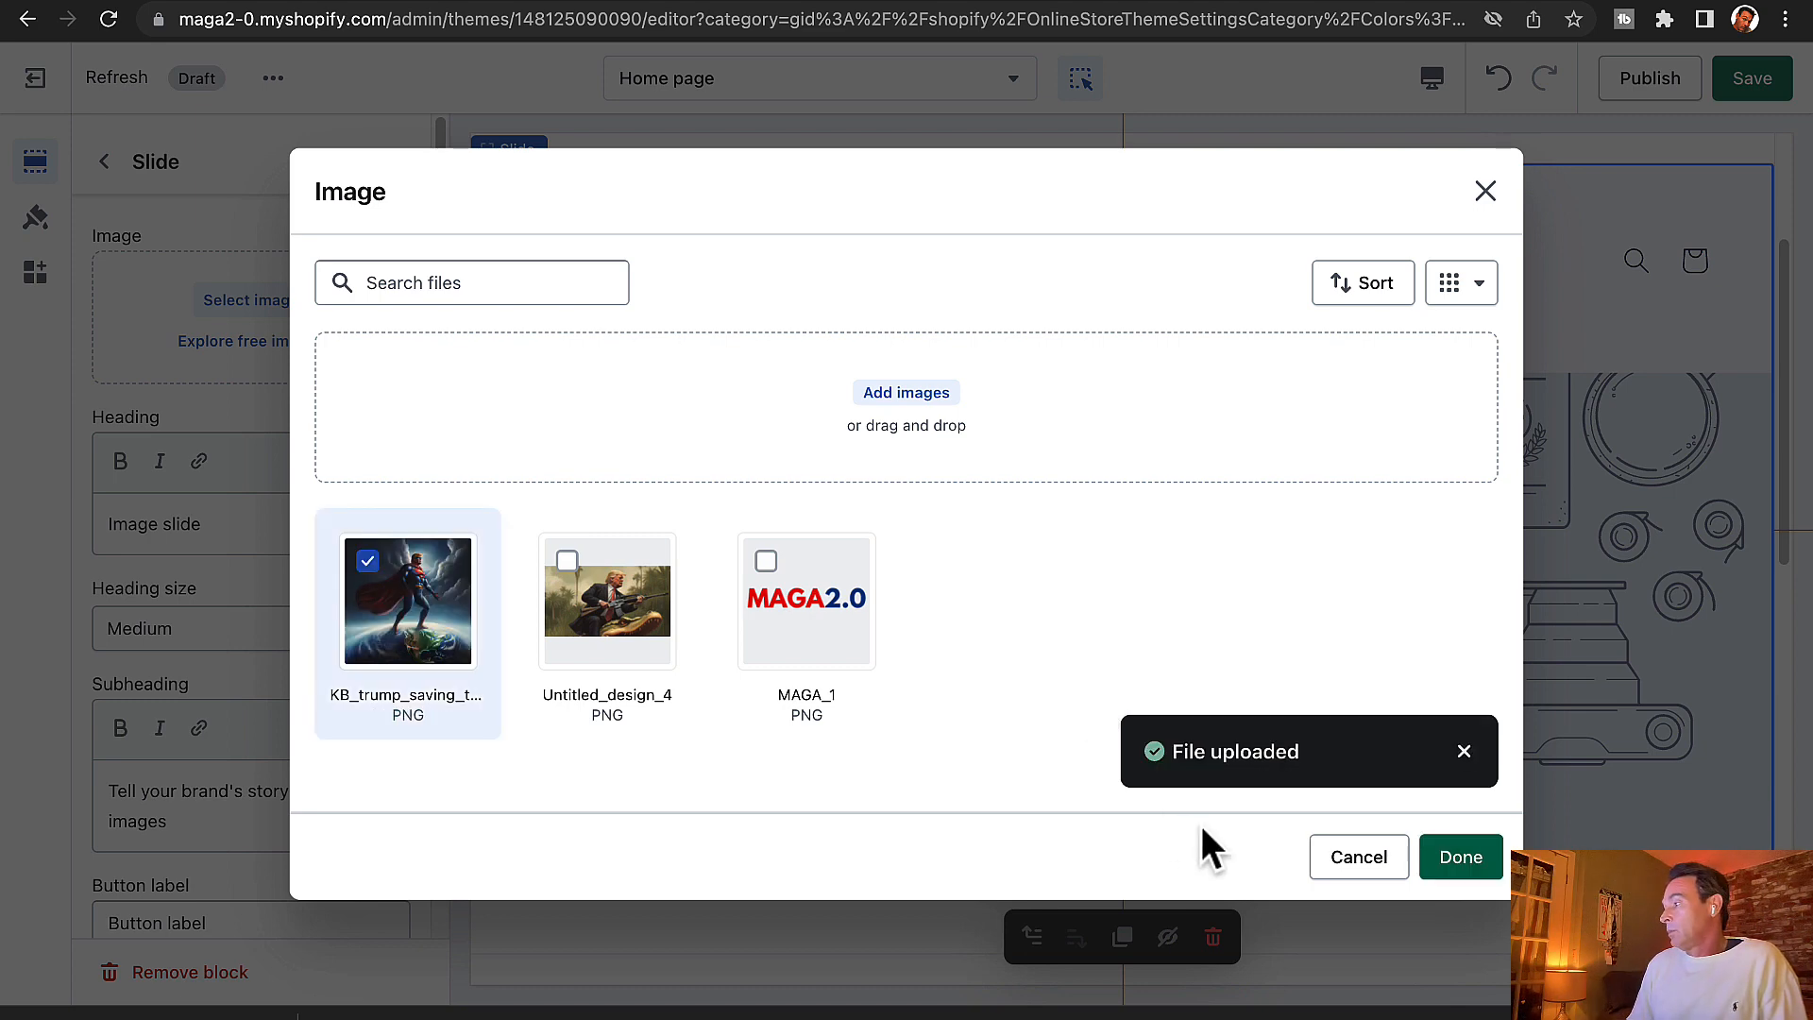
pyautogui.click(1475, 861)
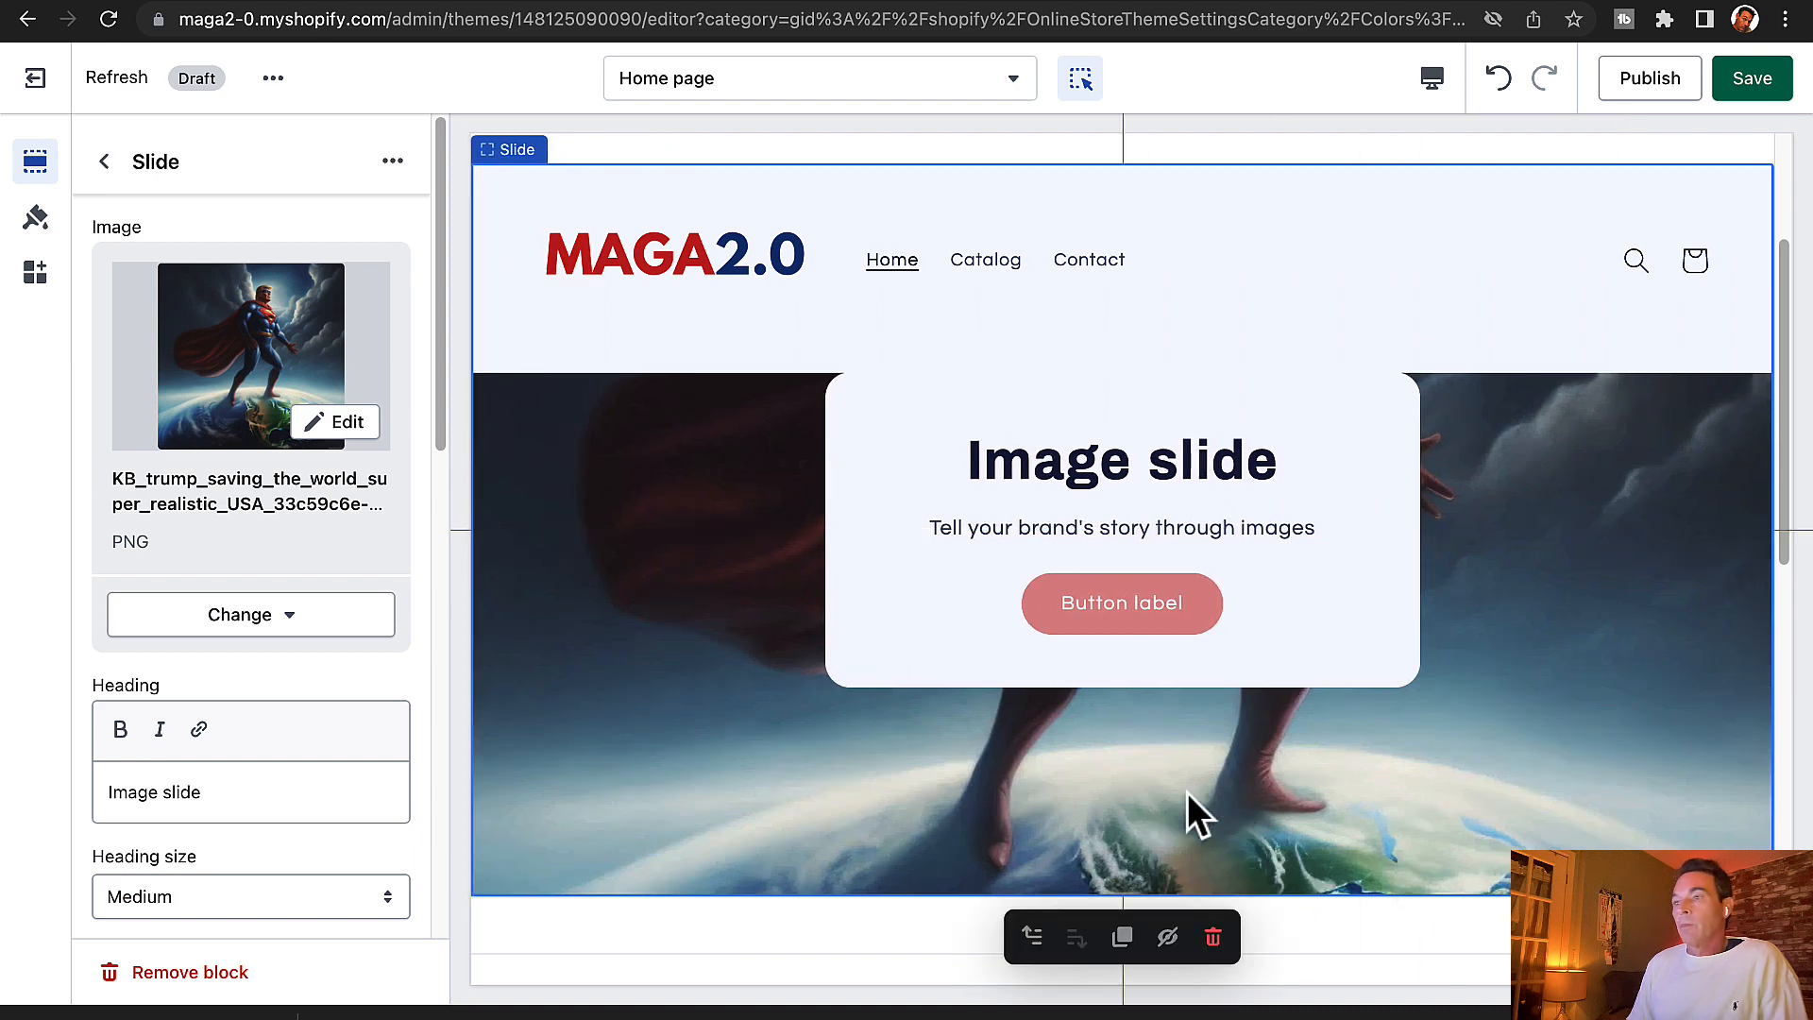
# - Try the Middle right desktop content position on the superhero slide and set it to Middle left
pyautogui.scroll(-2, 287, 813)
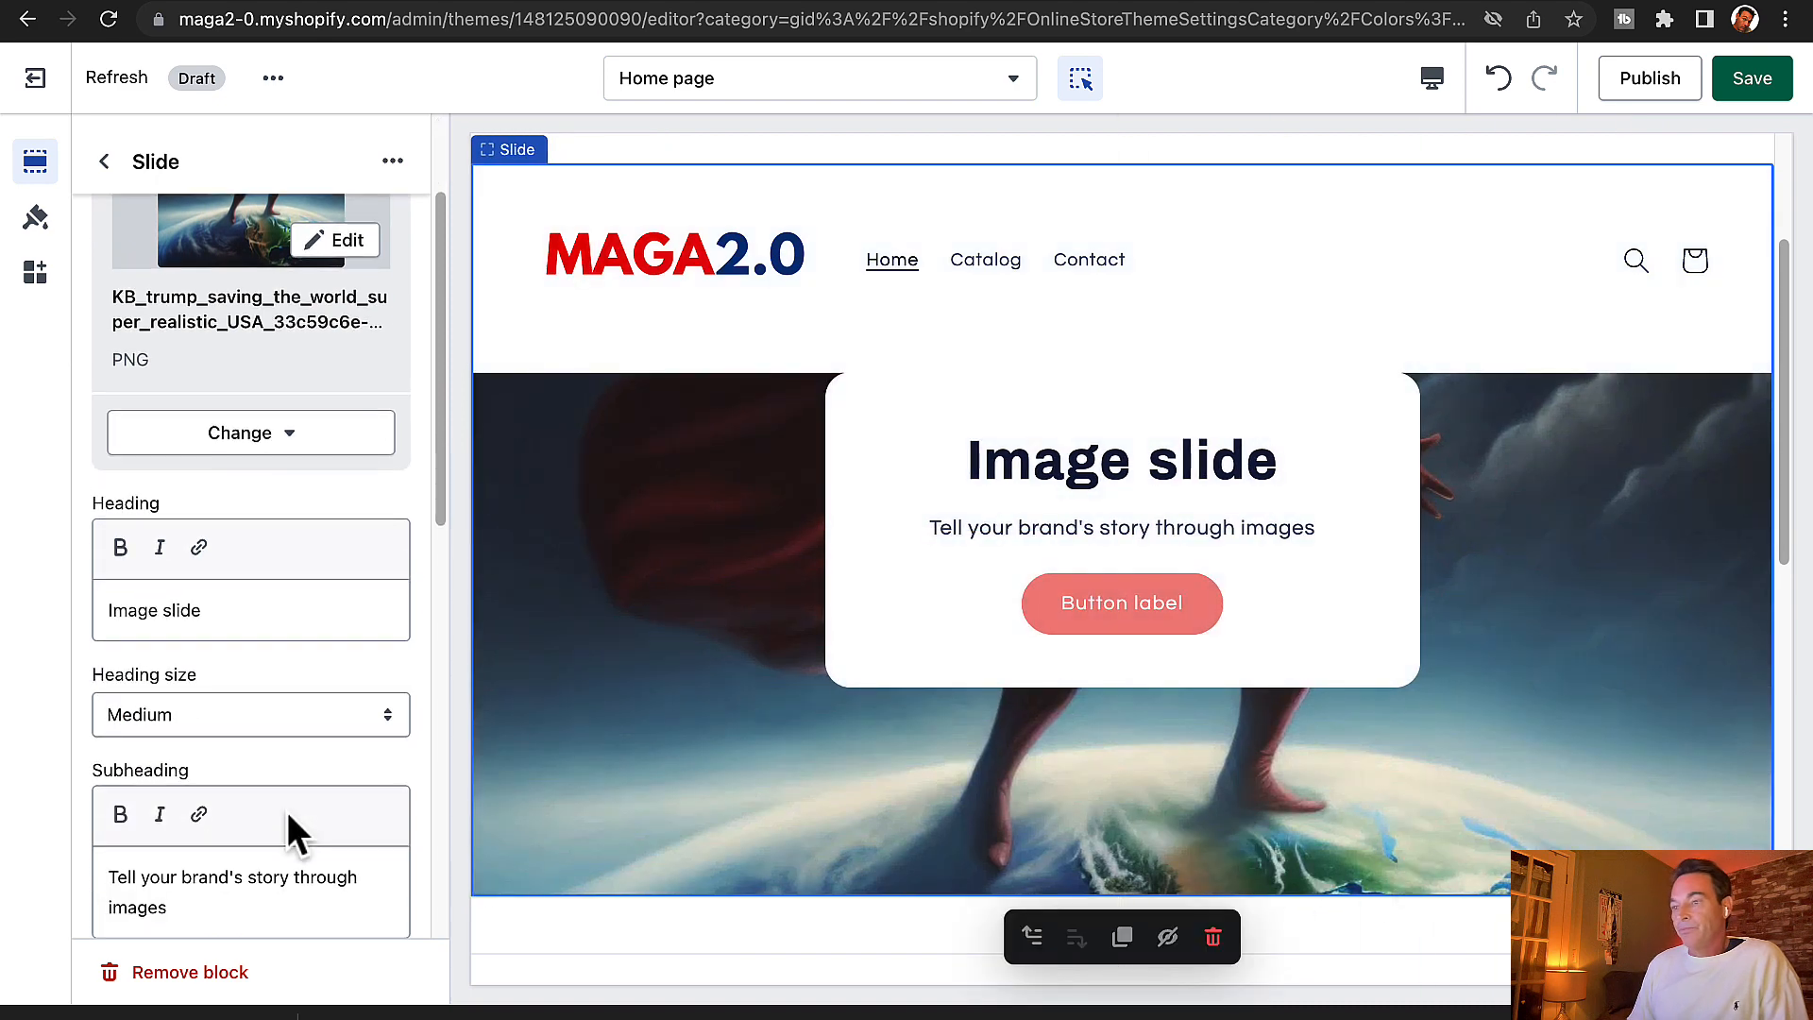
pyautogui.scroll(2, 287, 810)
pyautogui.scroll(-8, 289, 806)
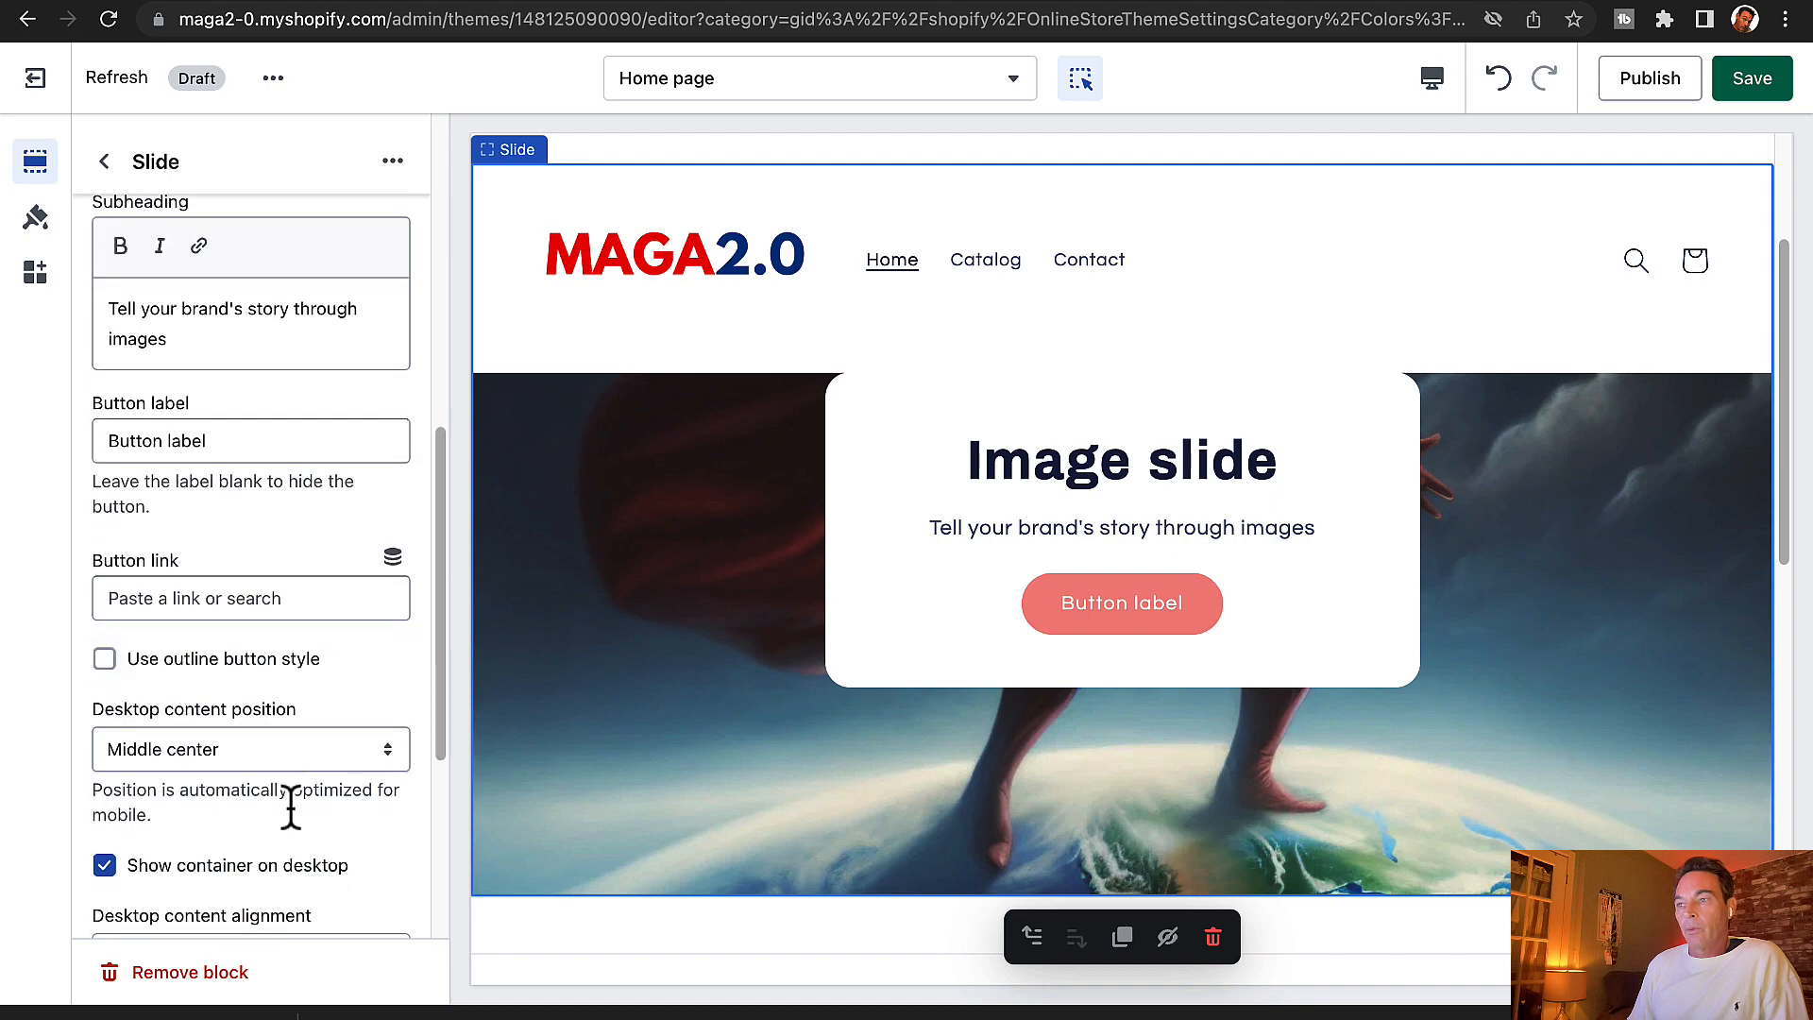
pyautogui.scroll(-2, 289, 802)
pyautogui.click(264, 561)
pyautogui.click(262, 580)
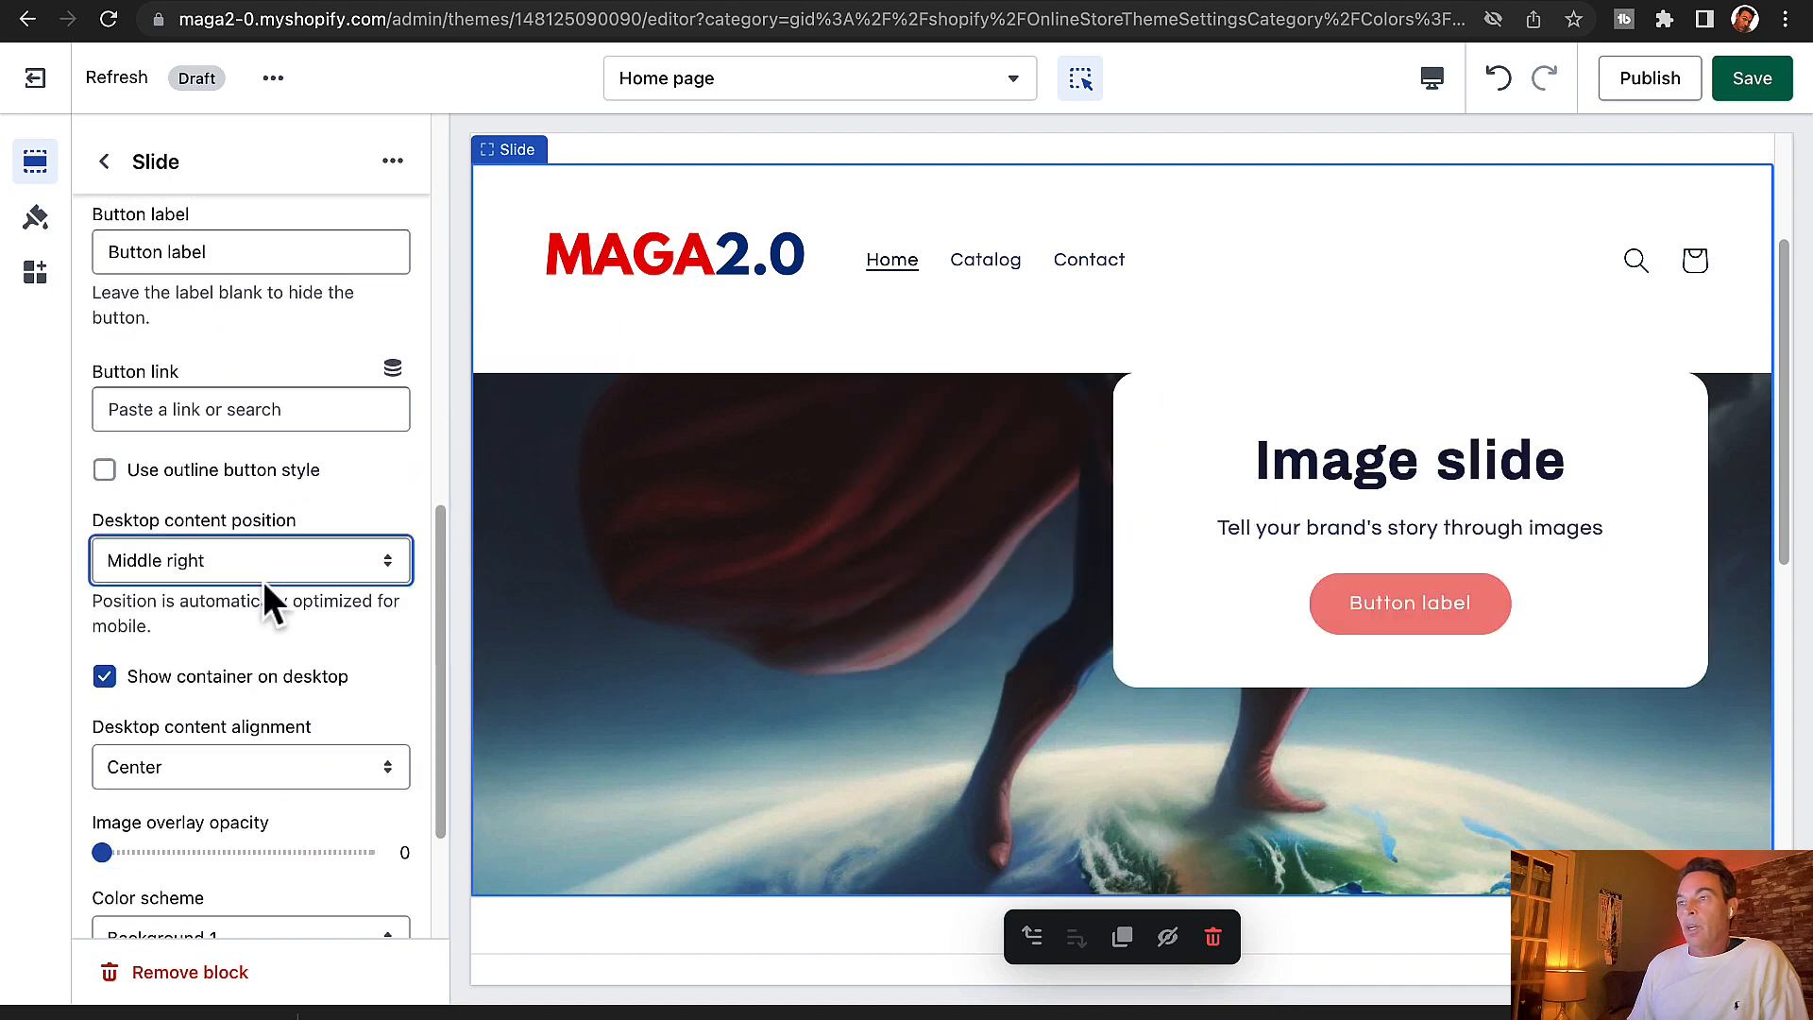
pyautogui.click(262, 581)
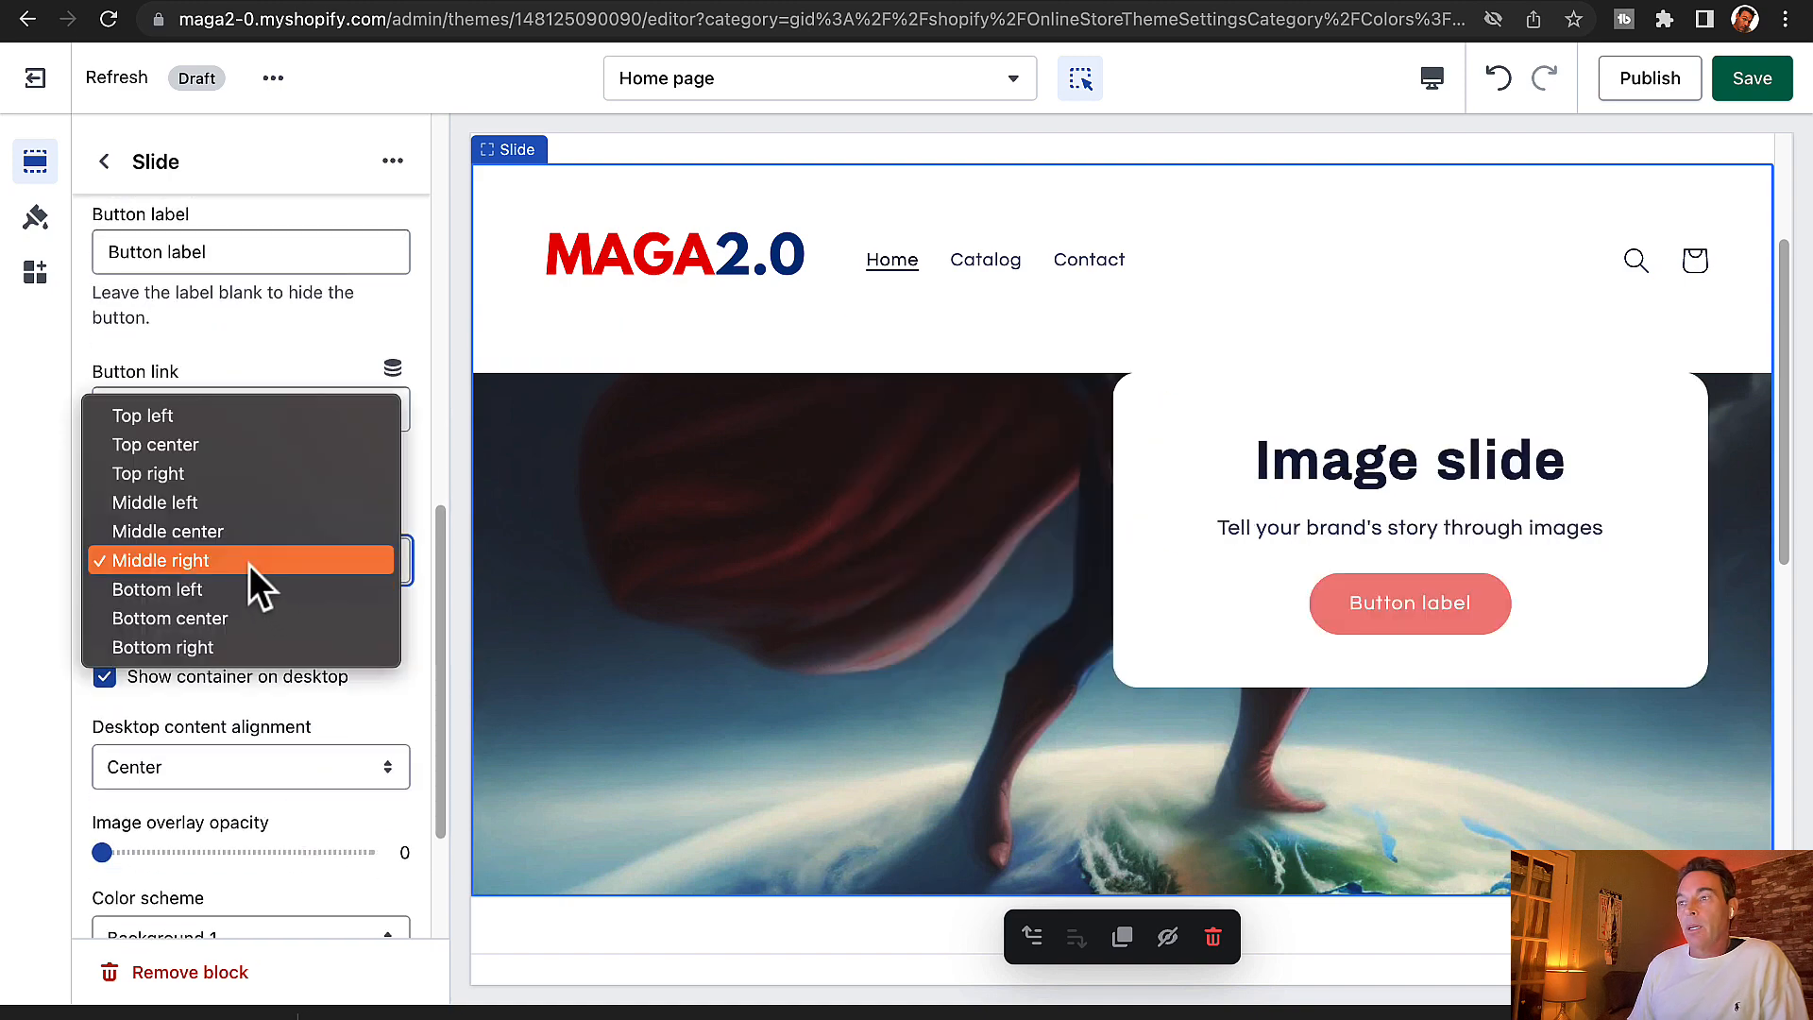
pyautogui.click(217, 512)
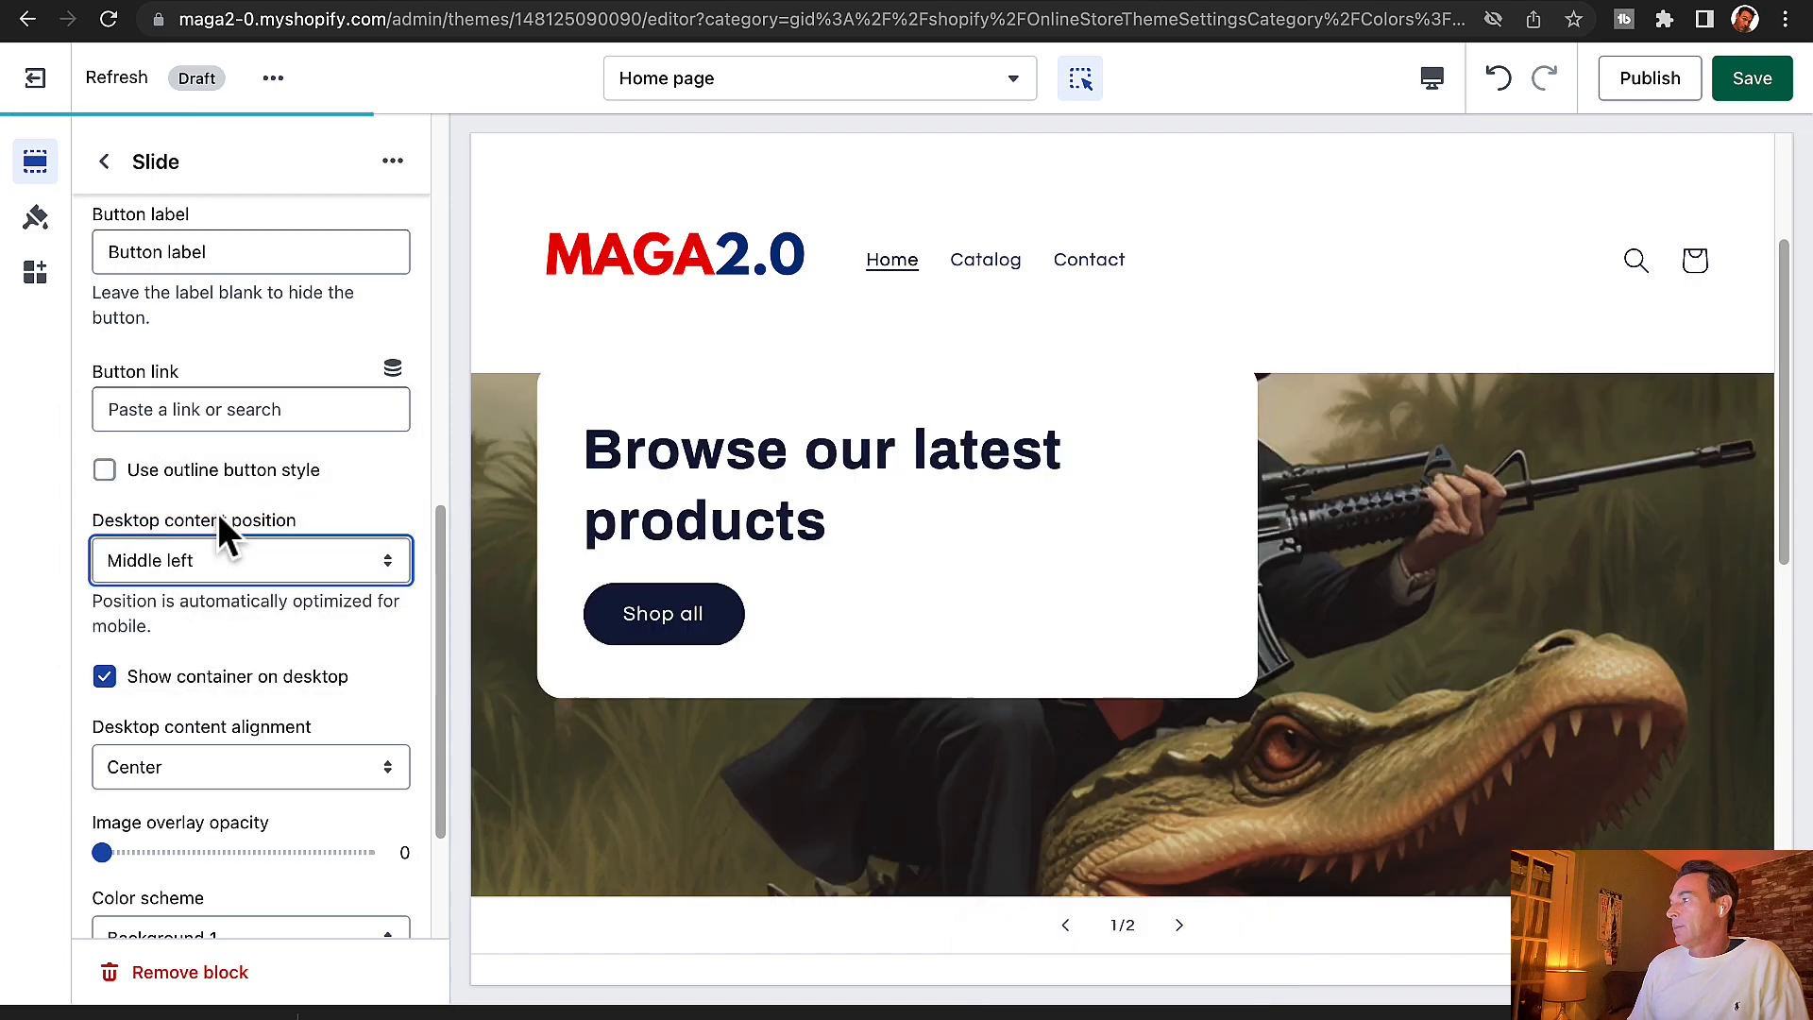
pyautogui.scroll(-3, 296, 708)
pyautogui.scroll(5, 302, 699)
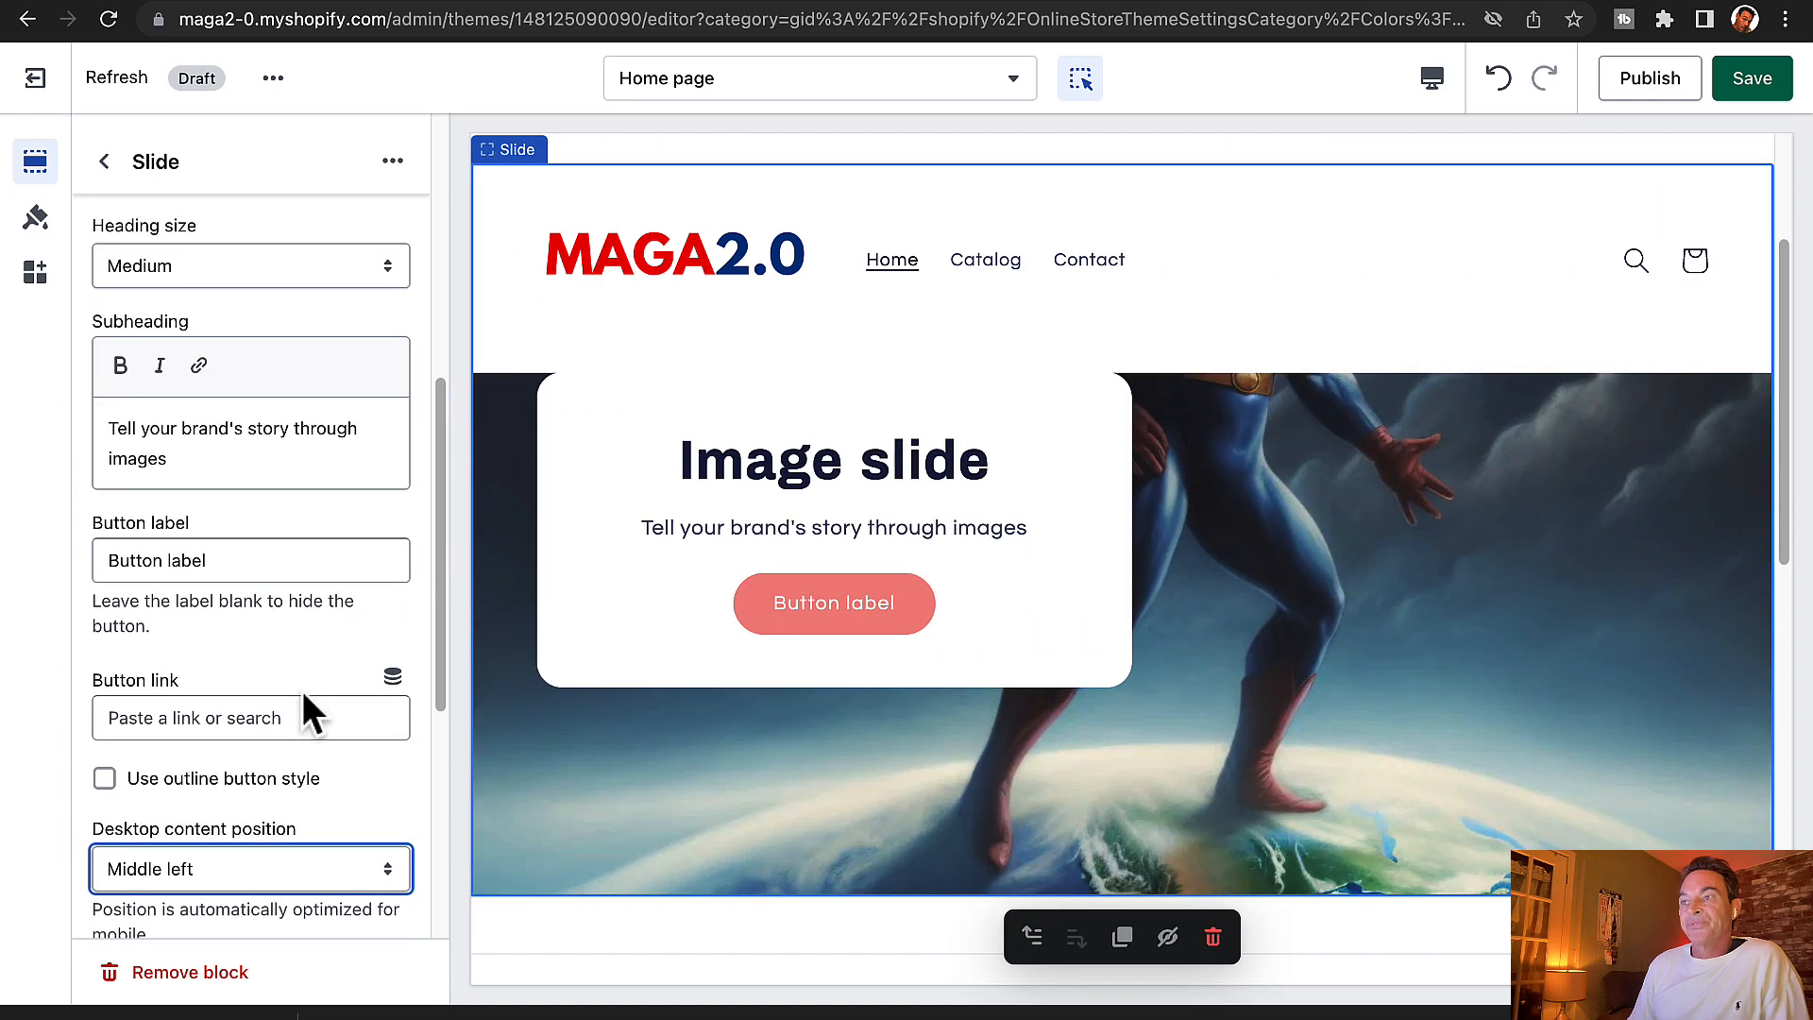
pyautogui.scroll(5, 306, 708)
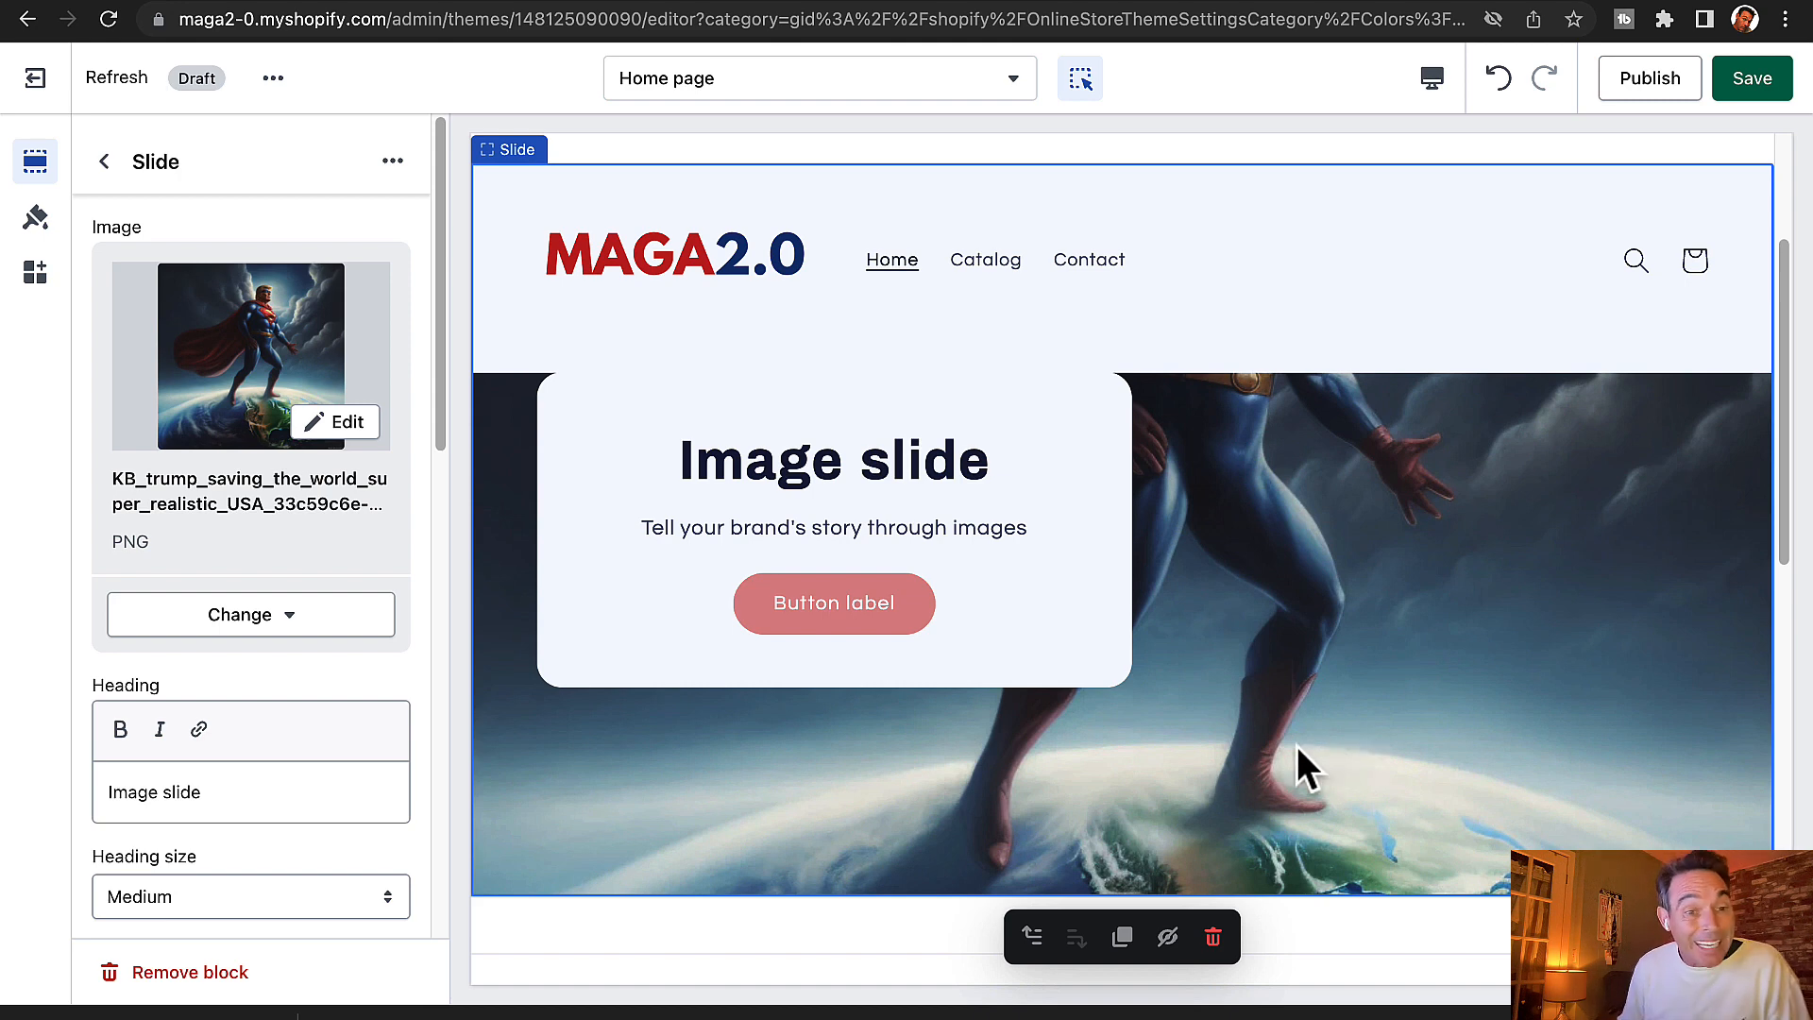
# - Add a third slide to the home page slideshow and upload Untitled design (6).png from the Desktop as its image
pyautogui.click(107, 163)
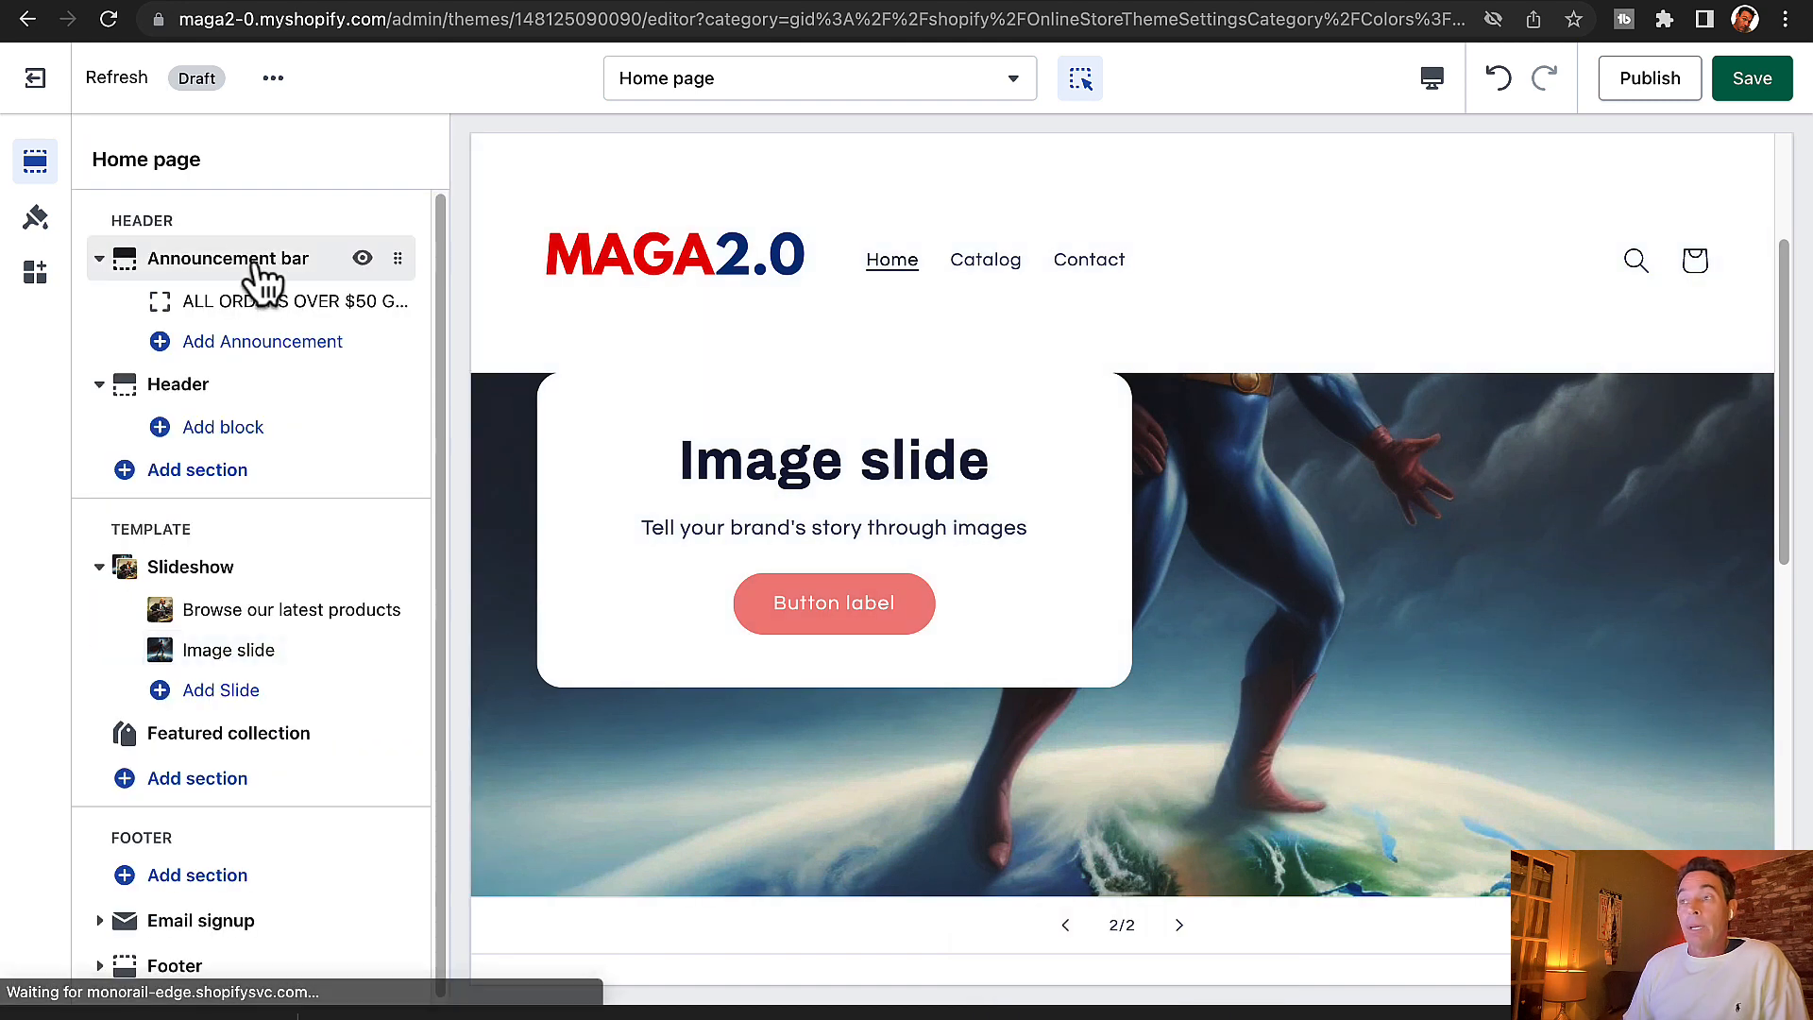
pyautogui.click(229, 694)
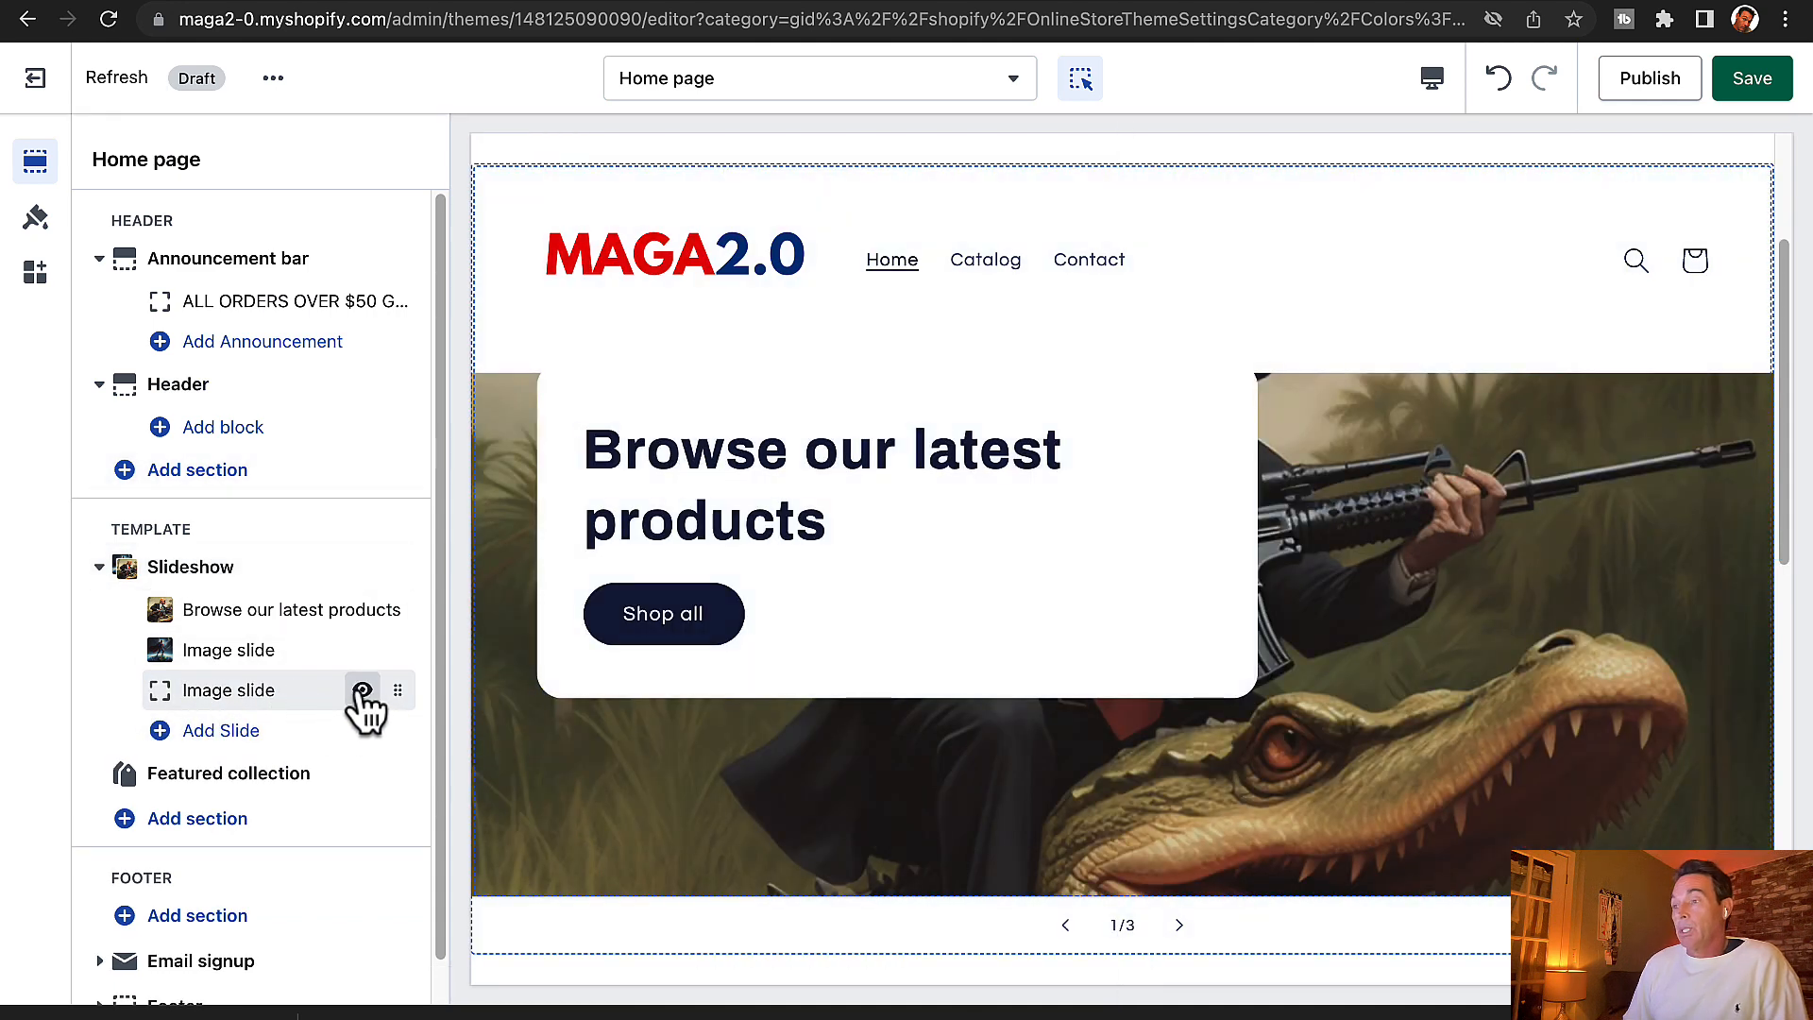
pyautogui.click(253, 694)
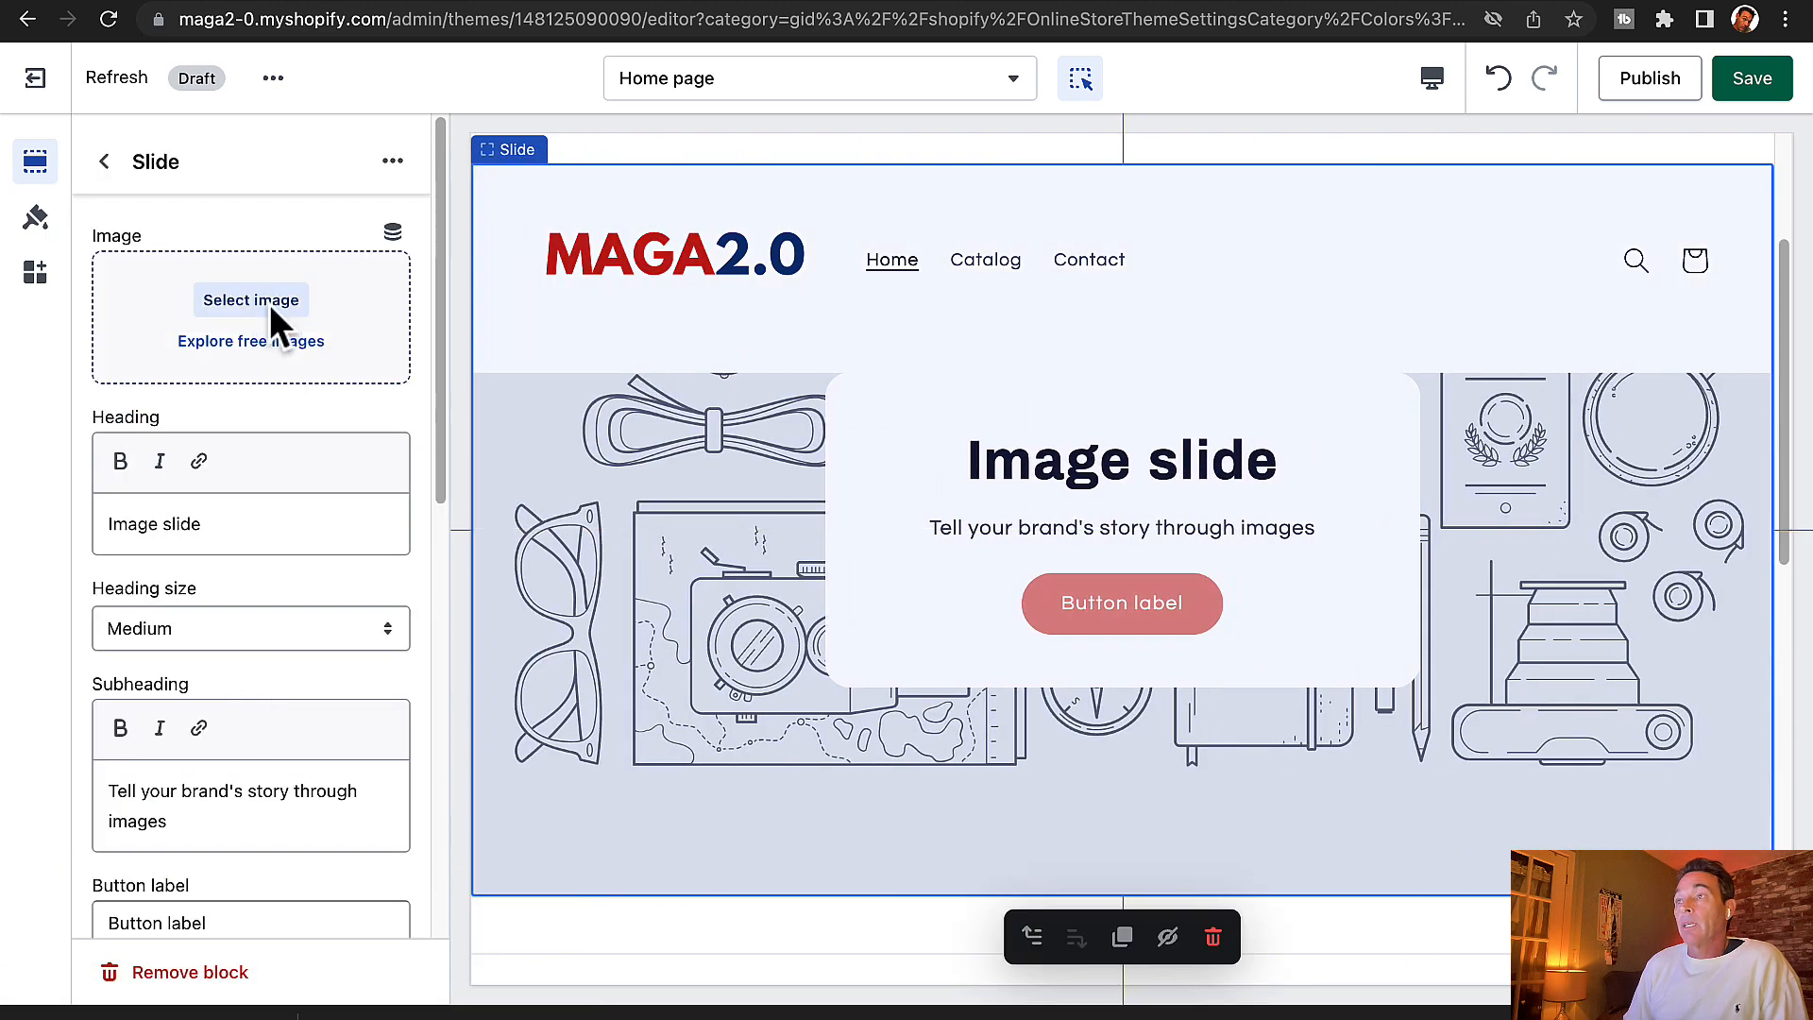
pyautogui.click(269, 302)
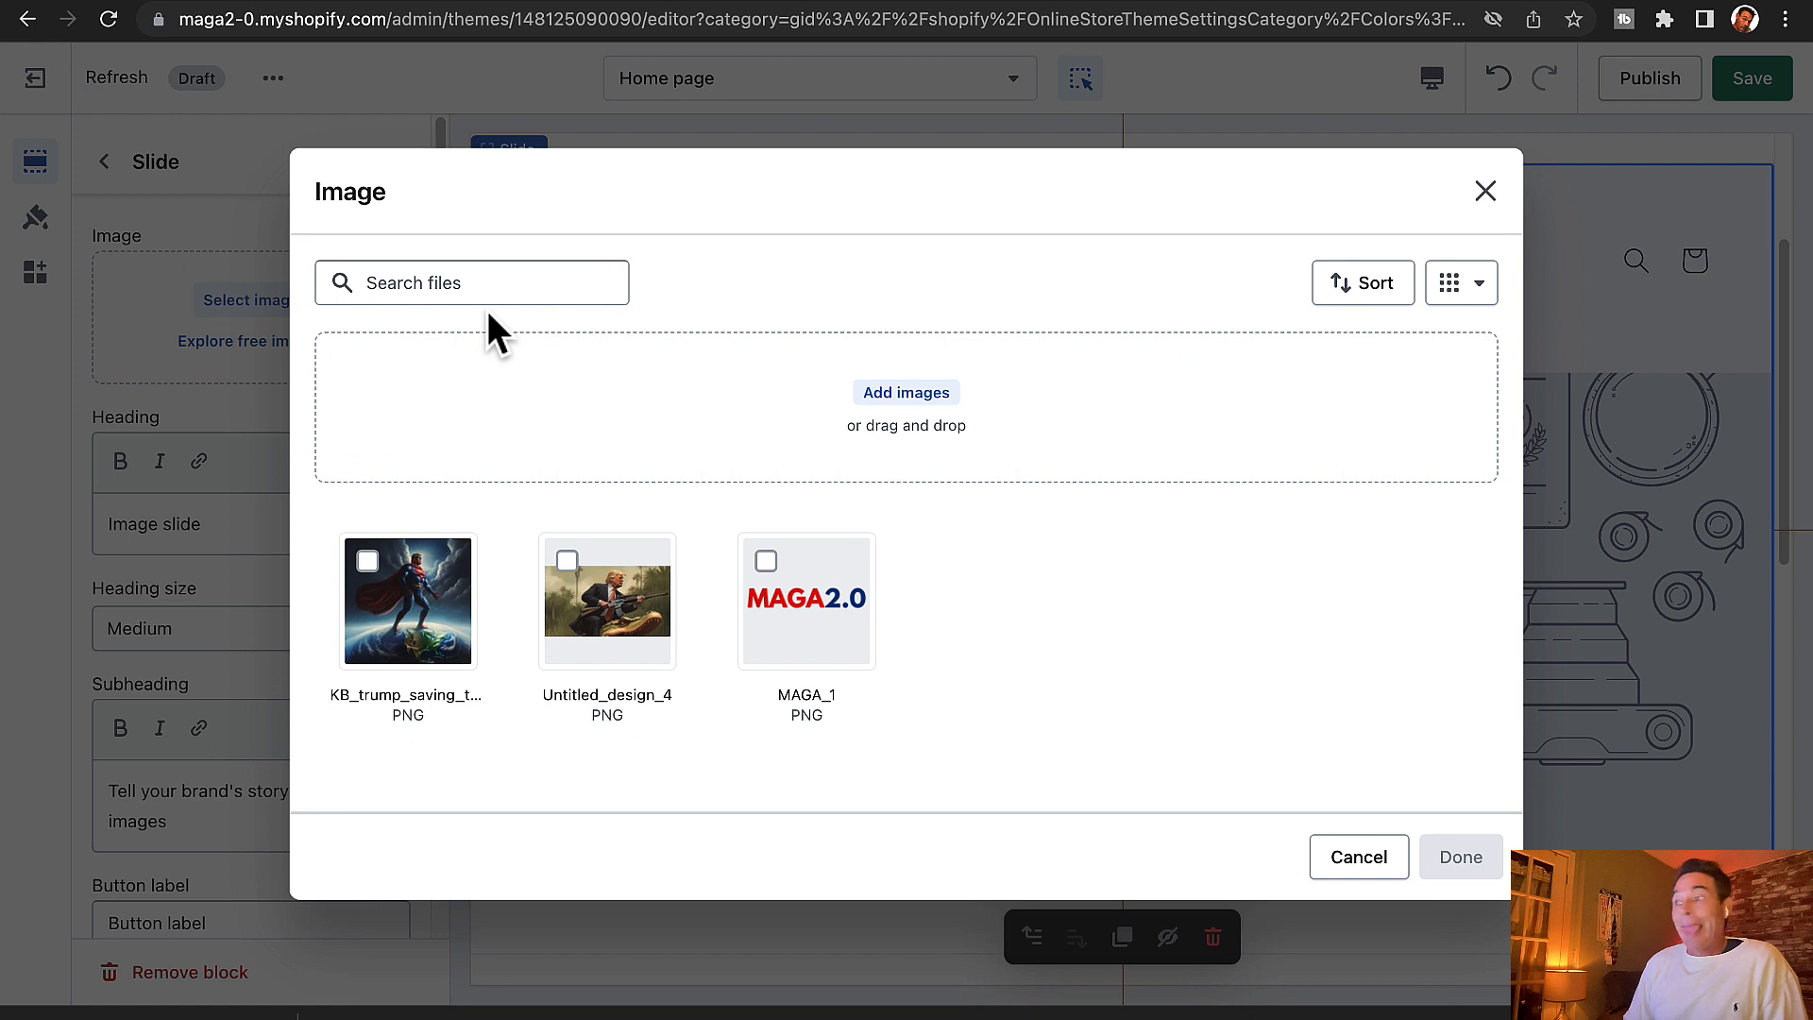
pyautogui.click(919, 429)
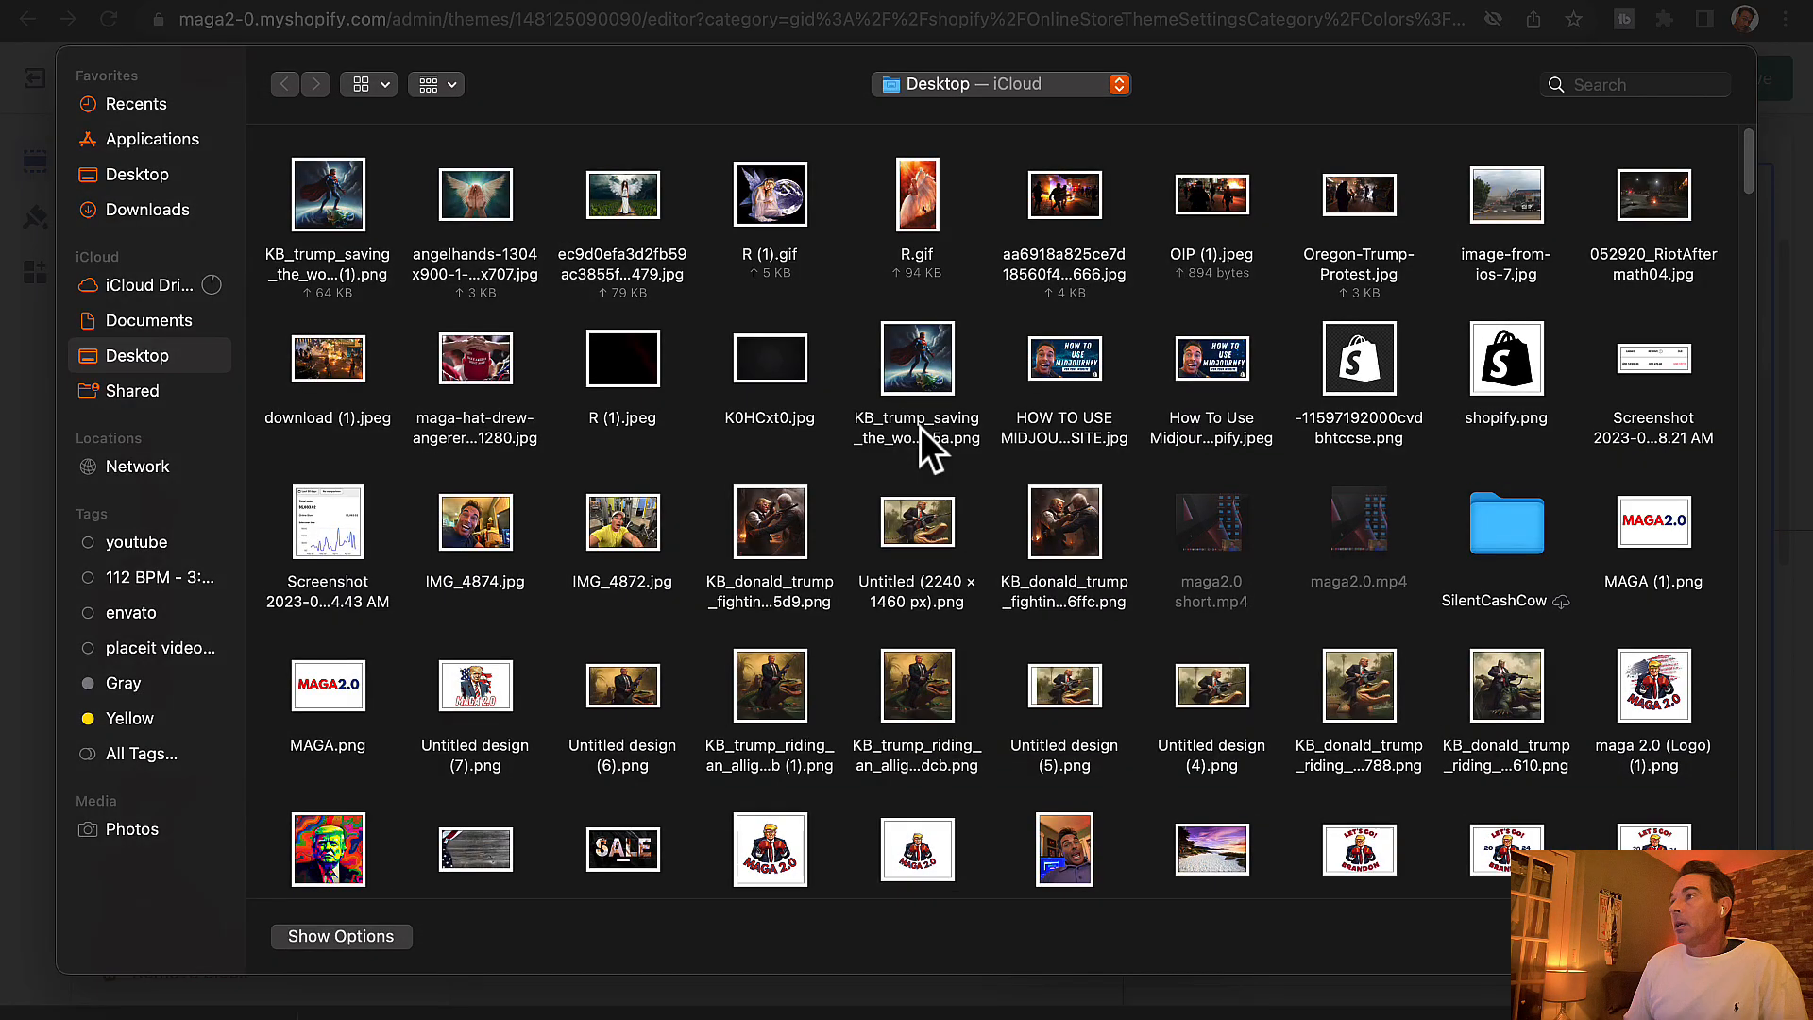
pyautogui.doubleClick(631, 703)
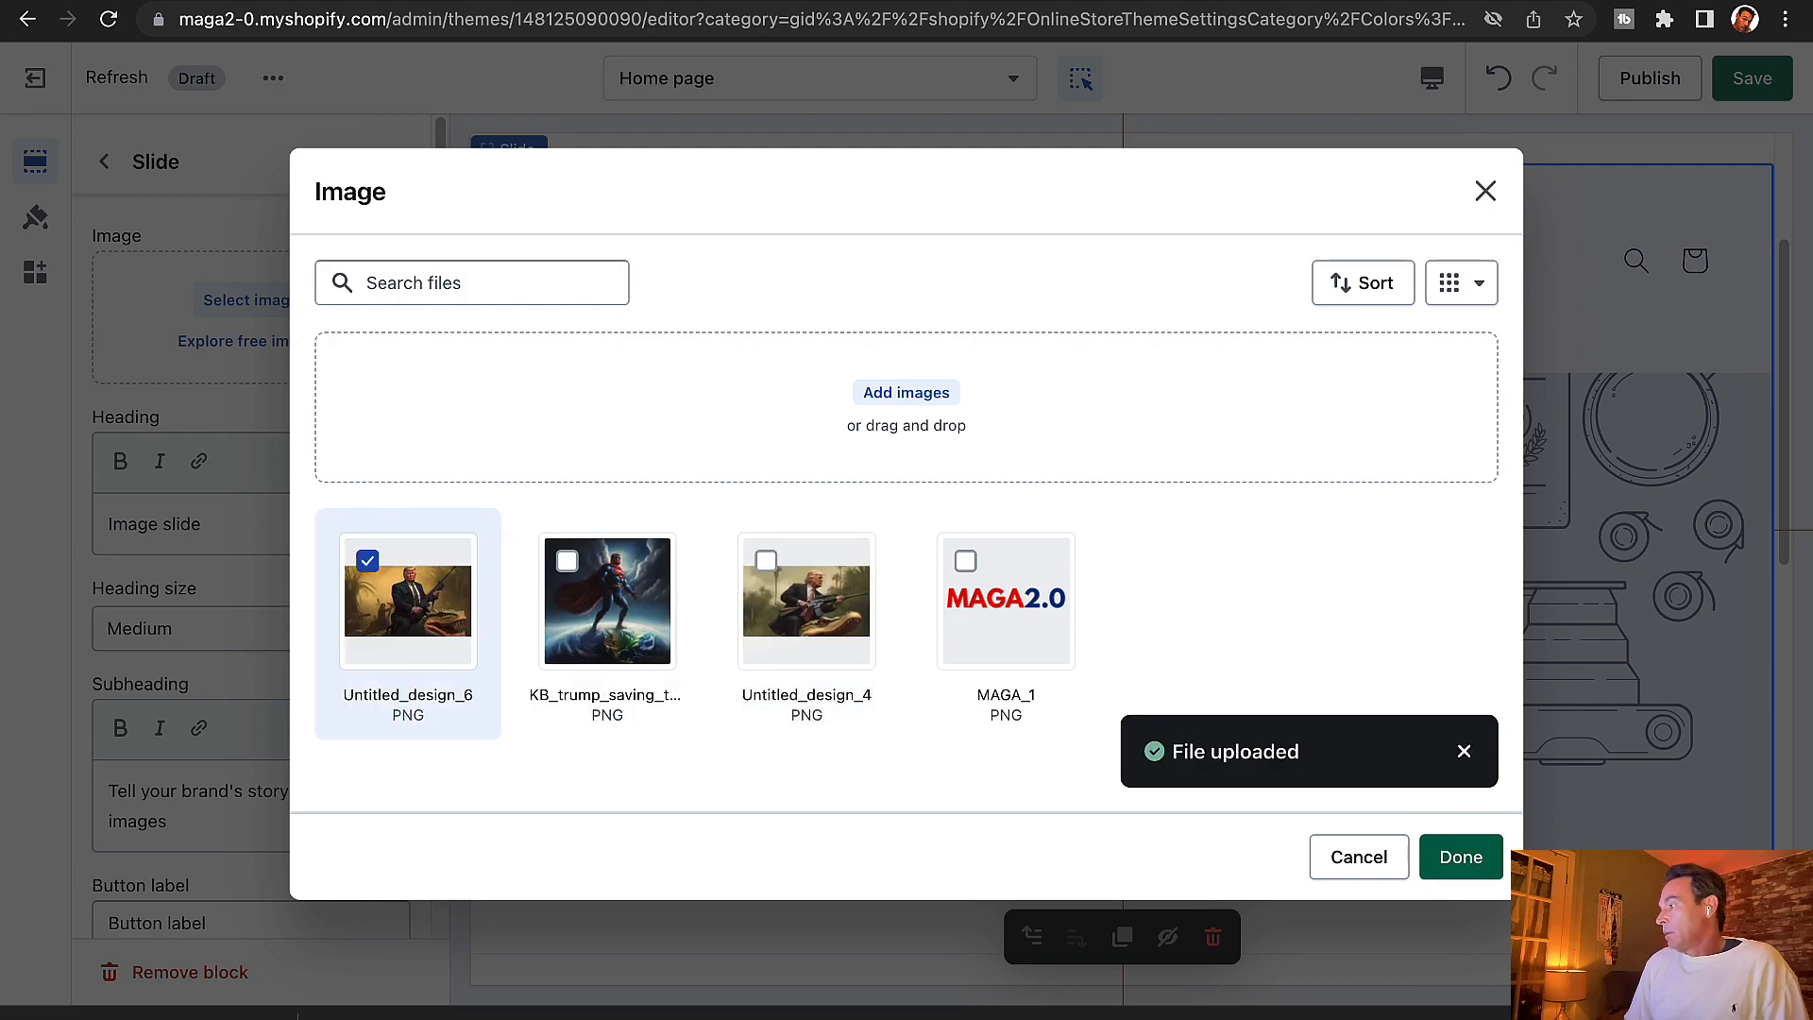
pyautogui.click(1466, 859)
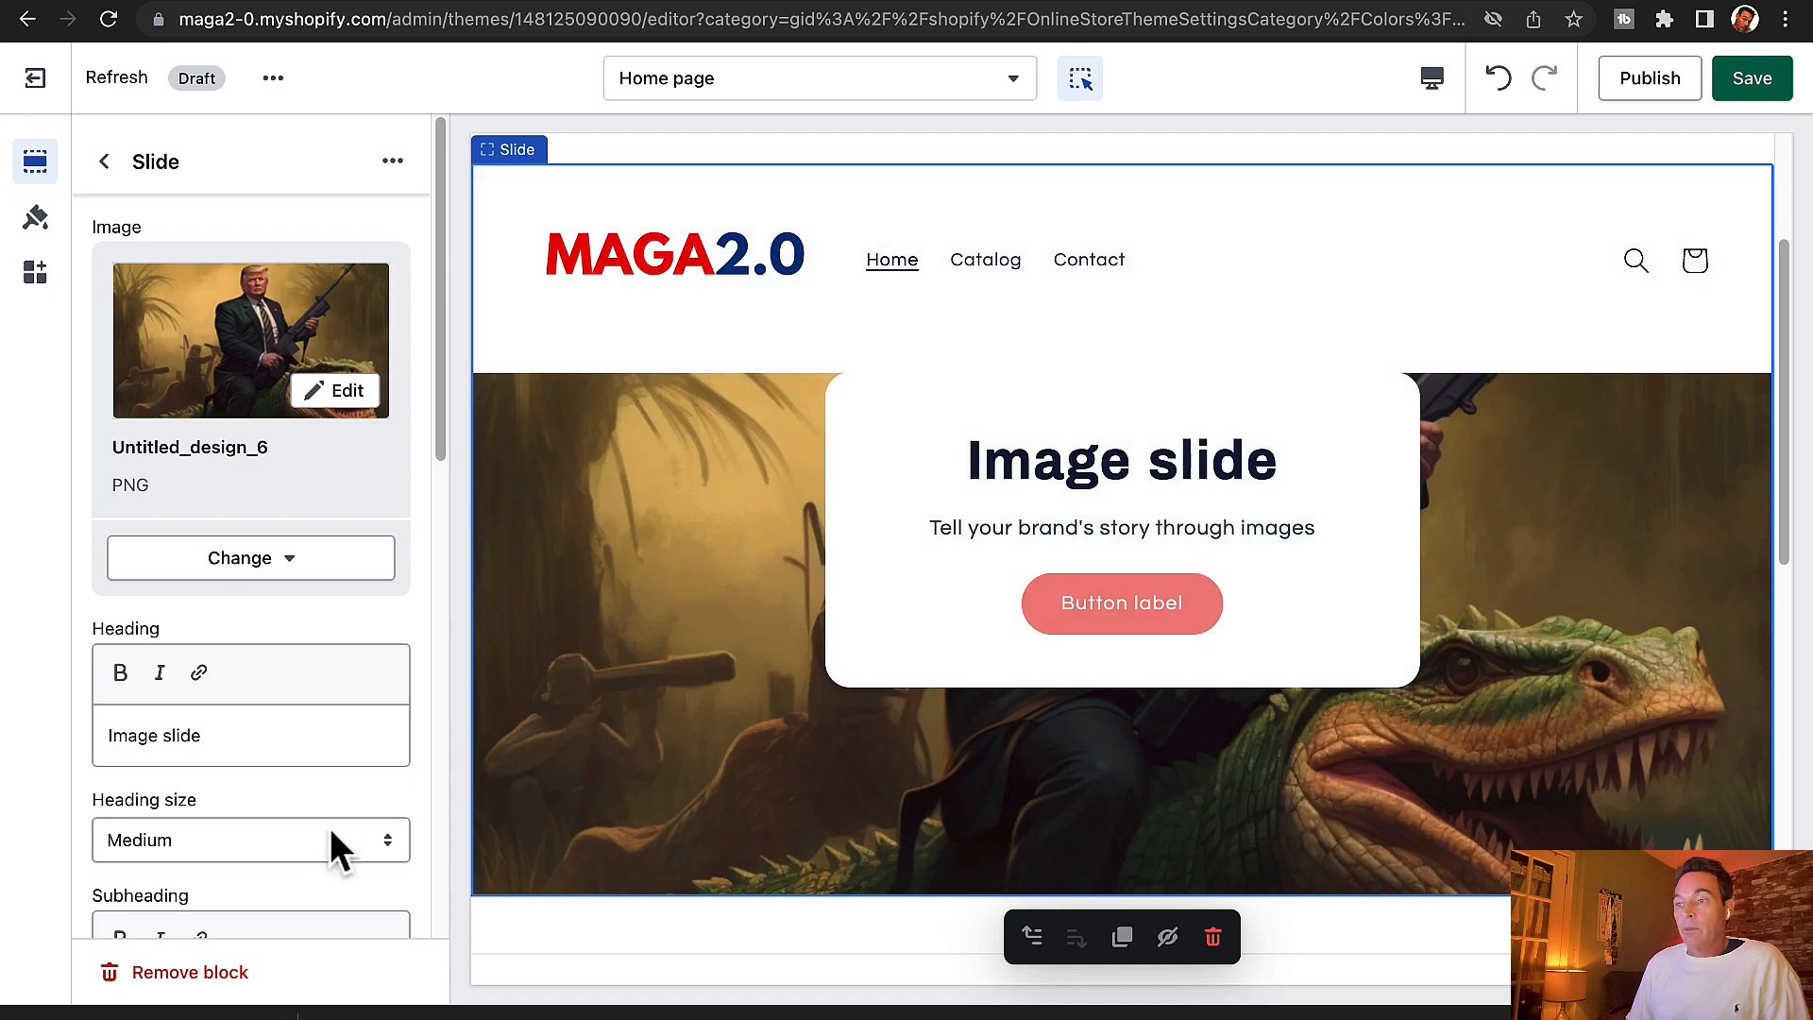
# - Set the third slide's desktop content alignment to Left
pyautogui.scroll(-15, 331, 827)
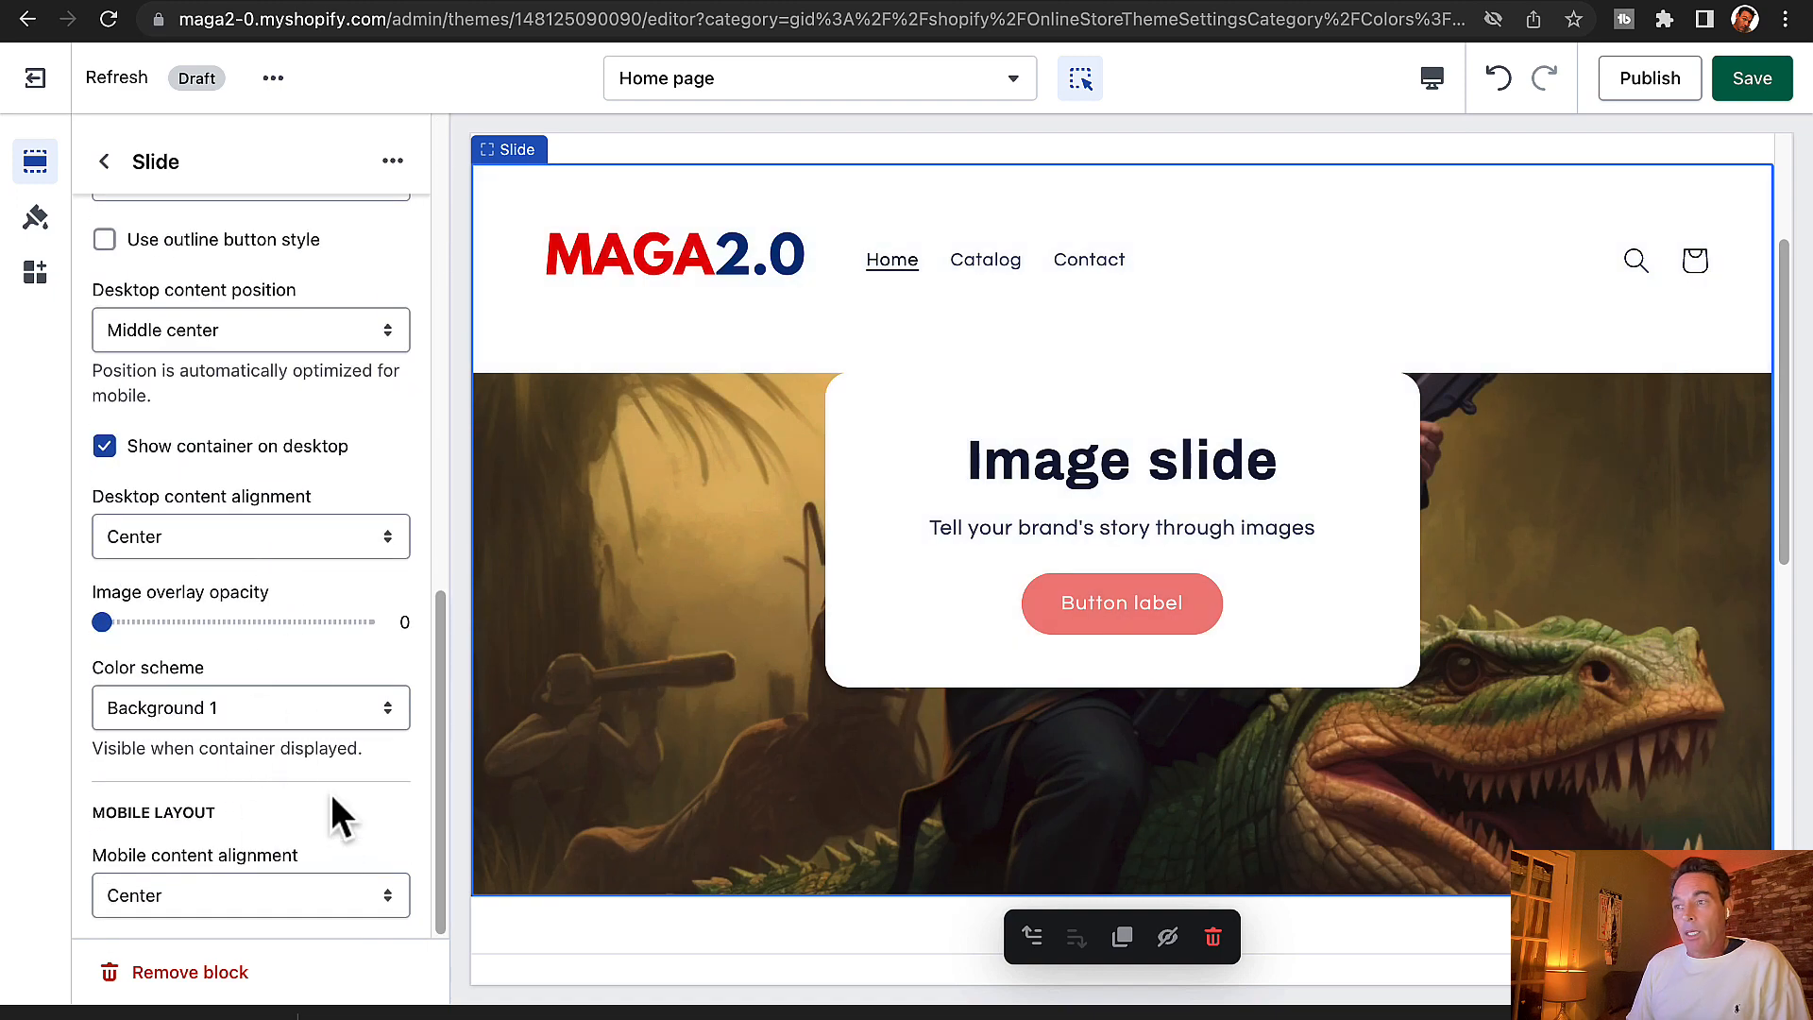
pyautogui.click(266, 539)
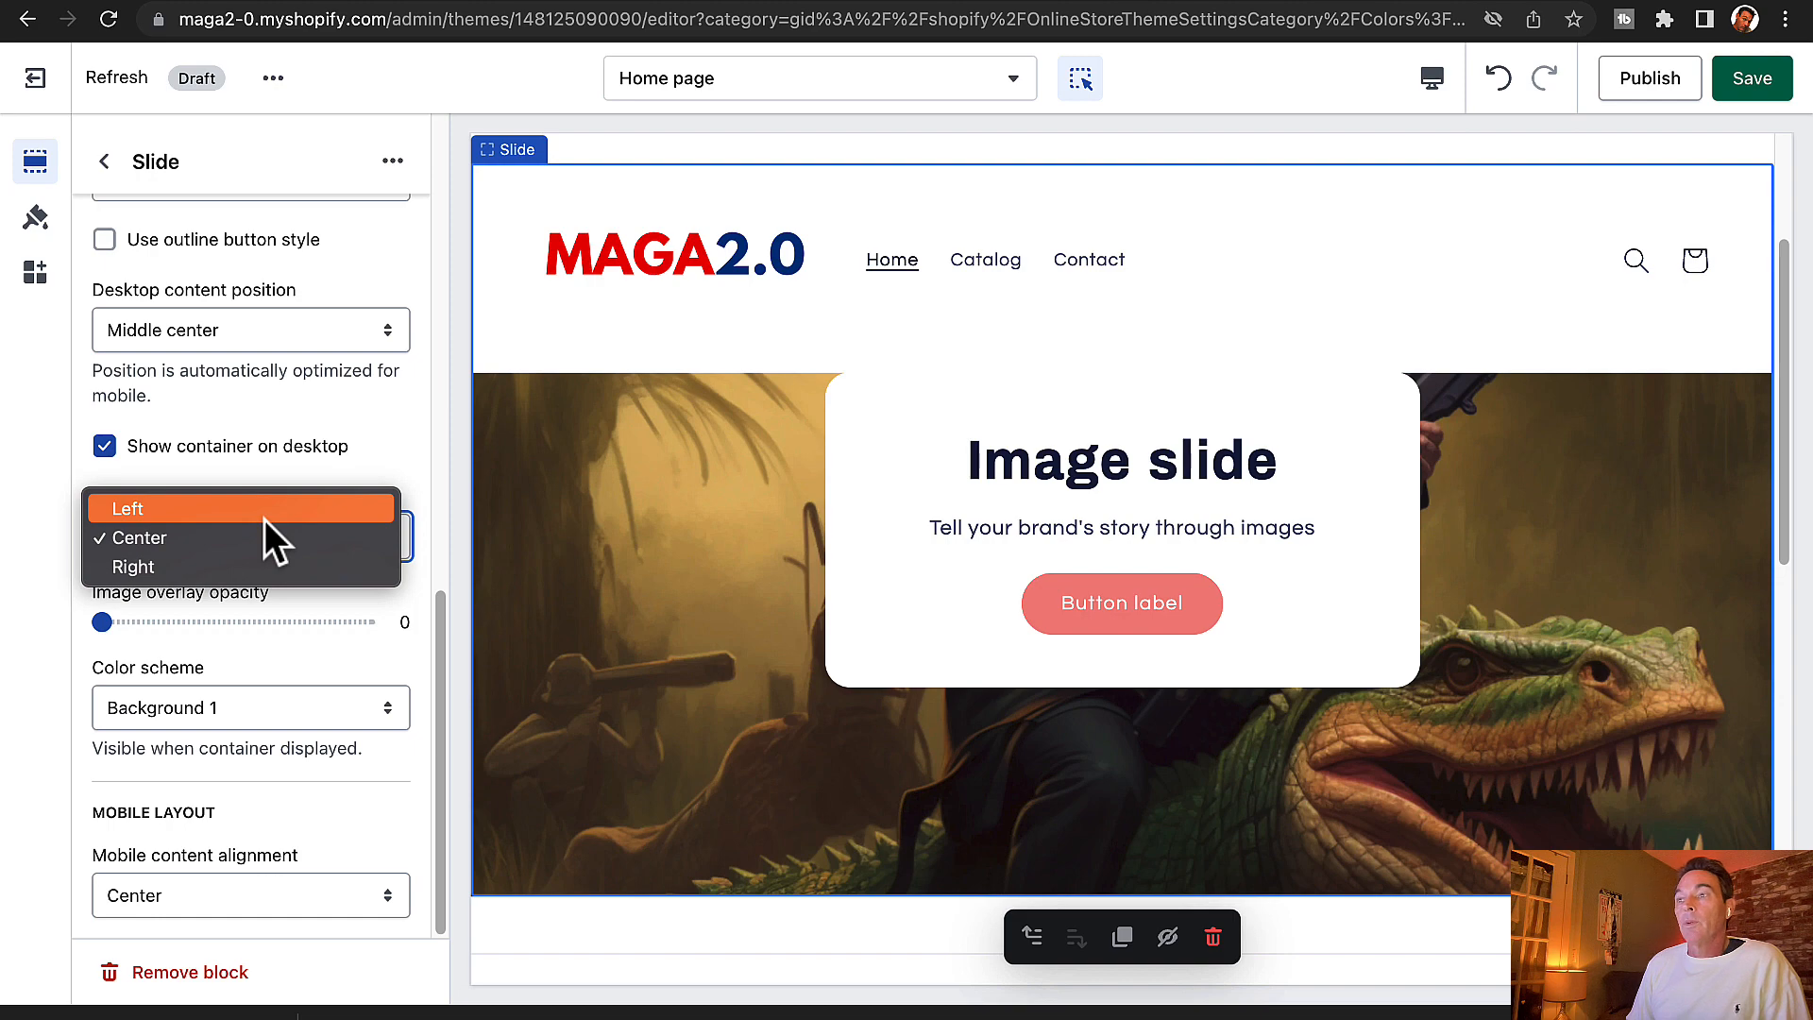
pyautogui.click(263, 513)
pyautogui.scroll(15, 376, 602)
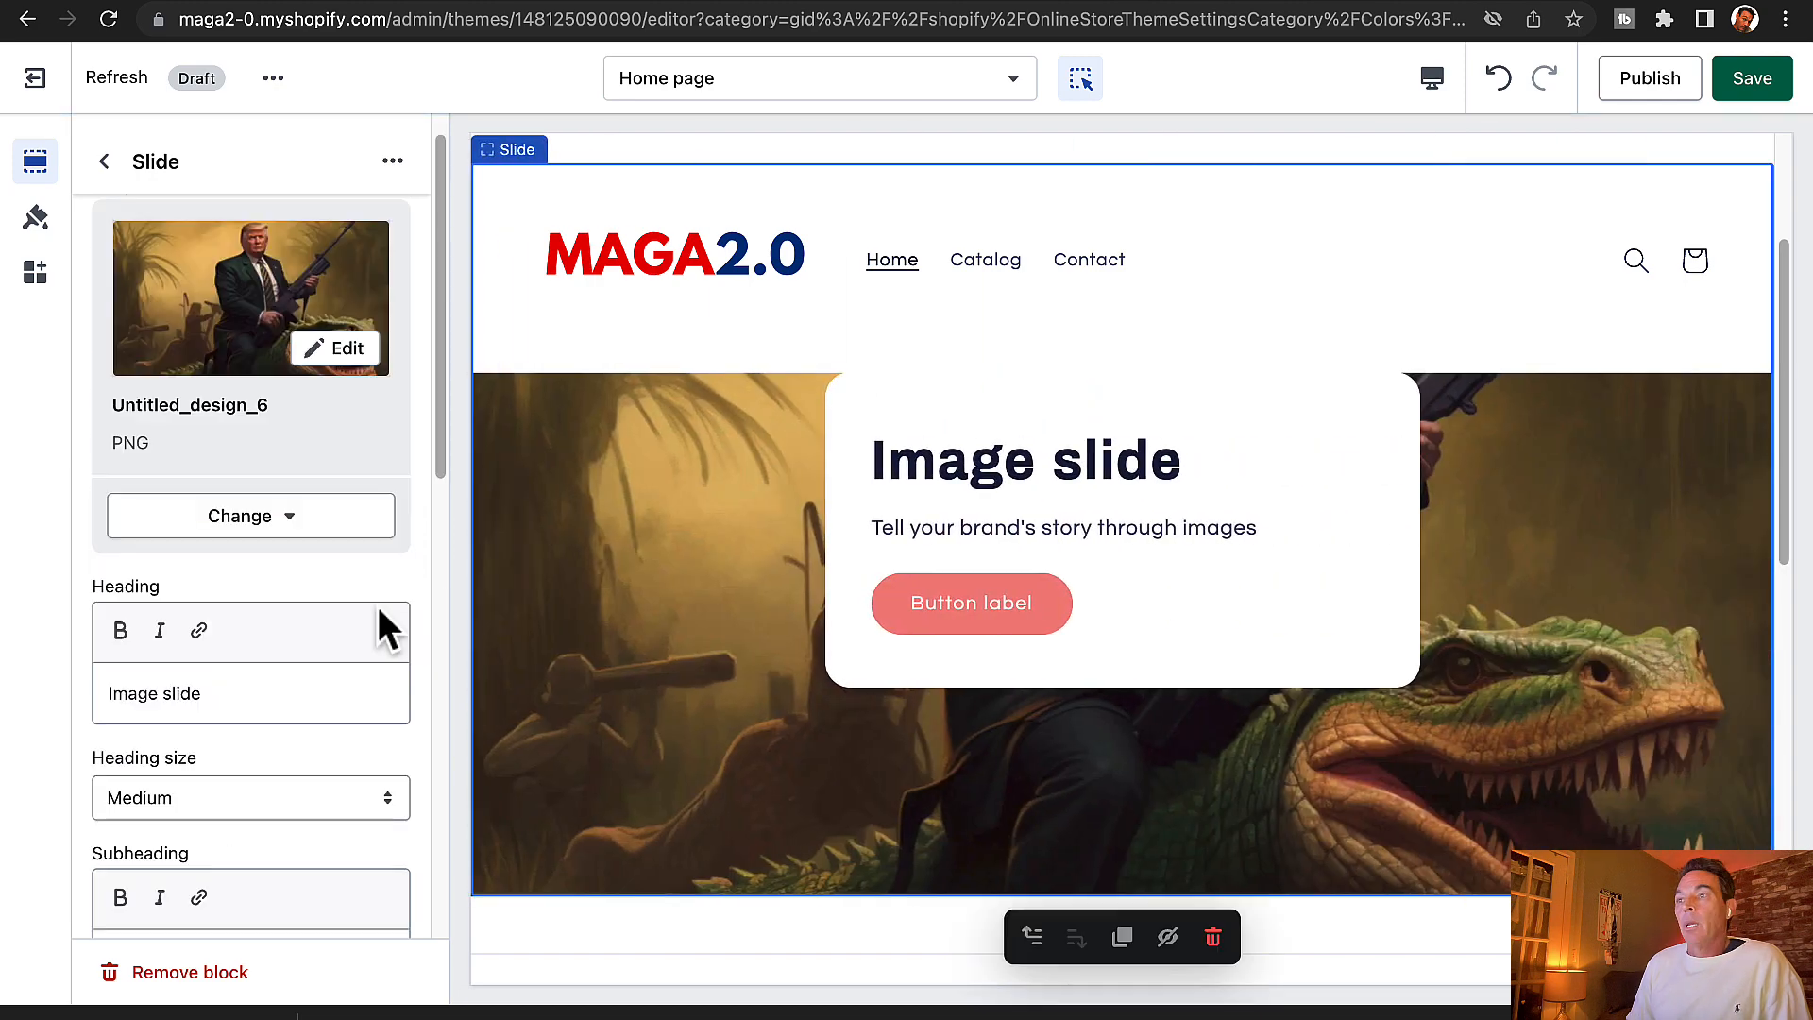
pyautogui.scroll(1, 380, 613)
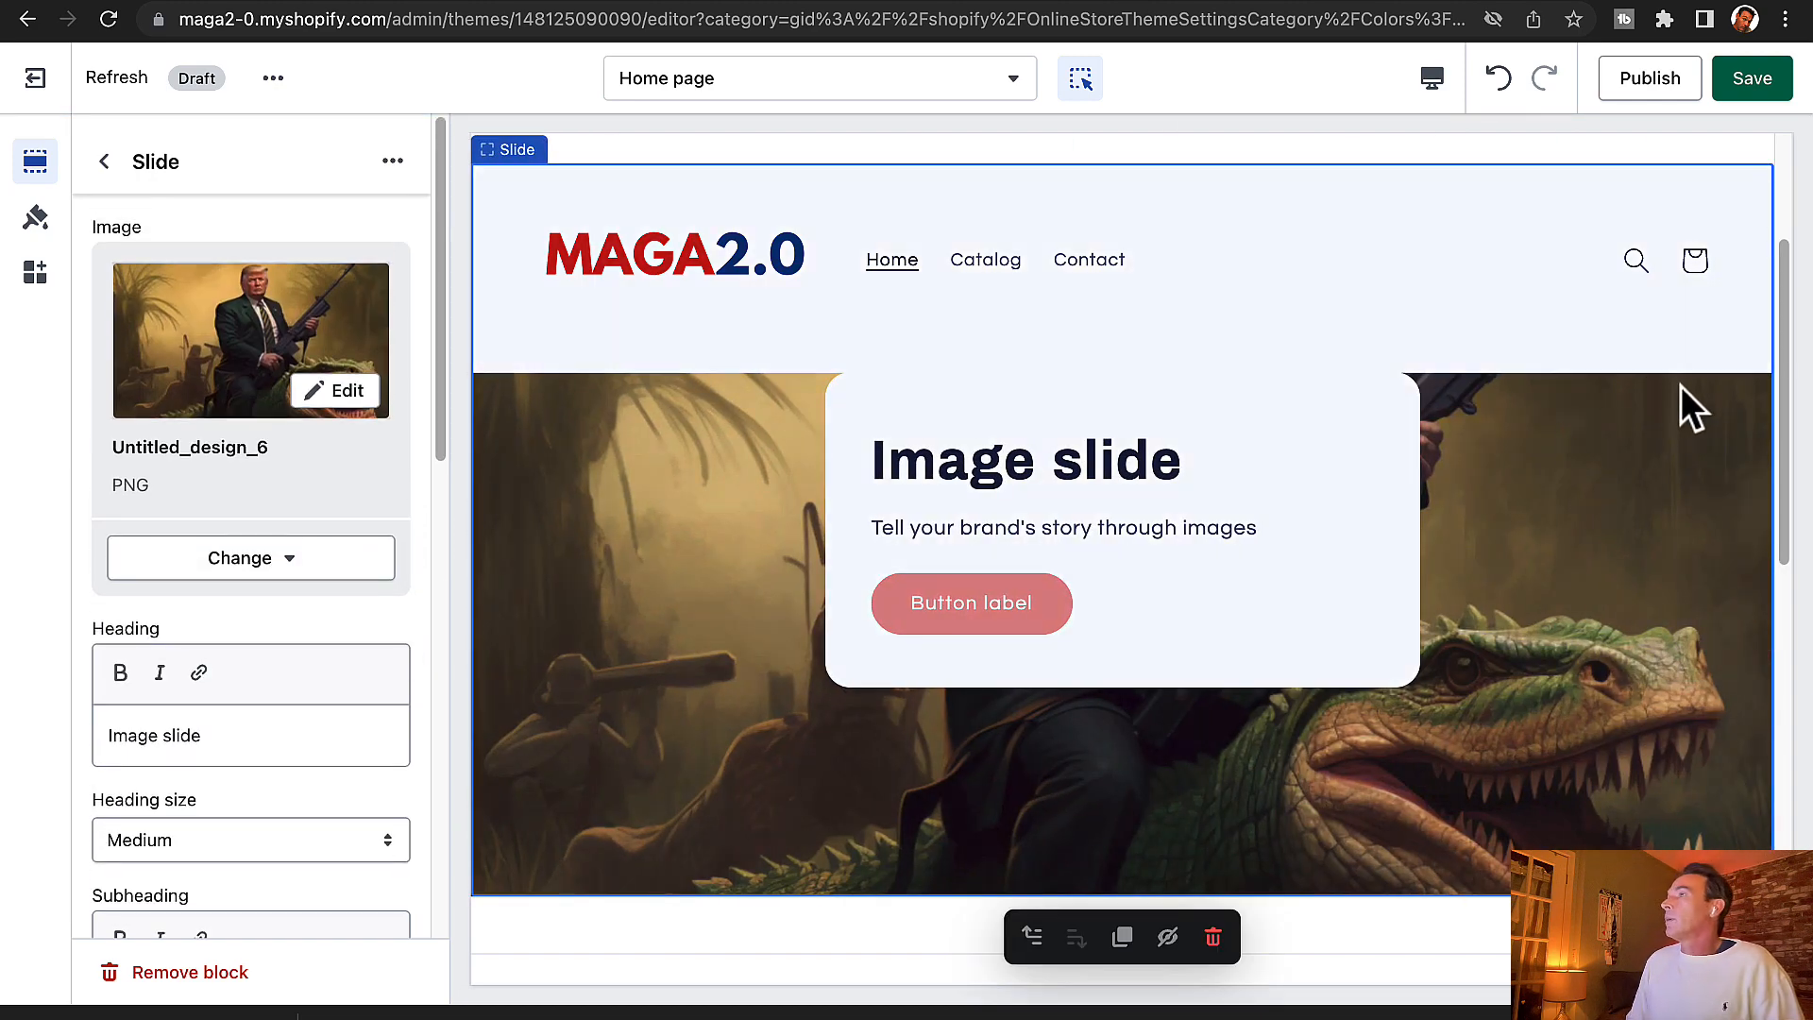
# - Save and publish the Refresh theme as the current theme, and open the online store for viewing
pyautogui.click(1643, 81)
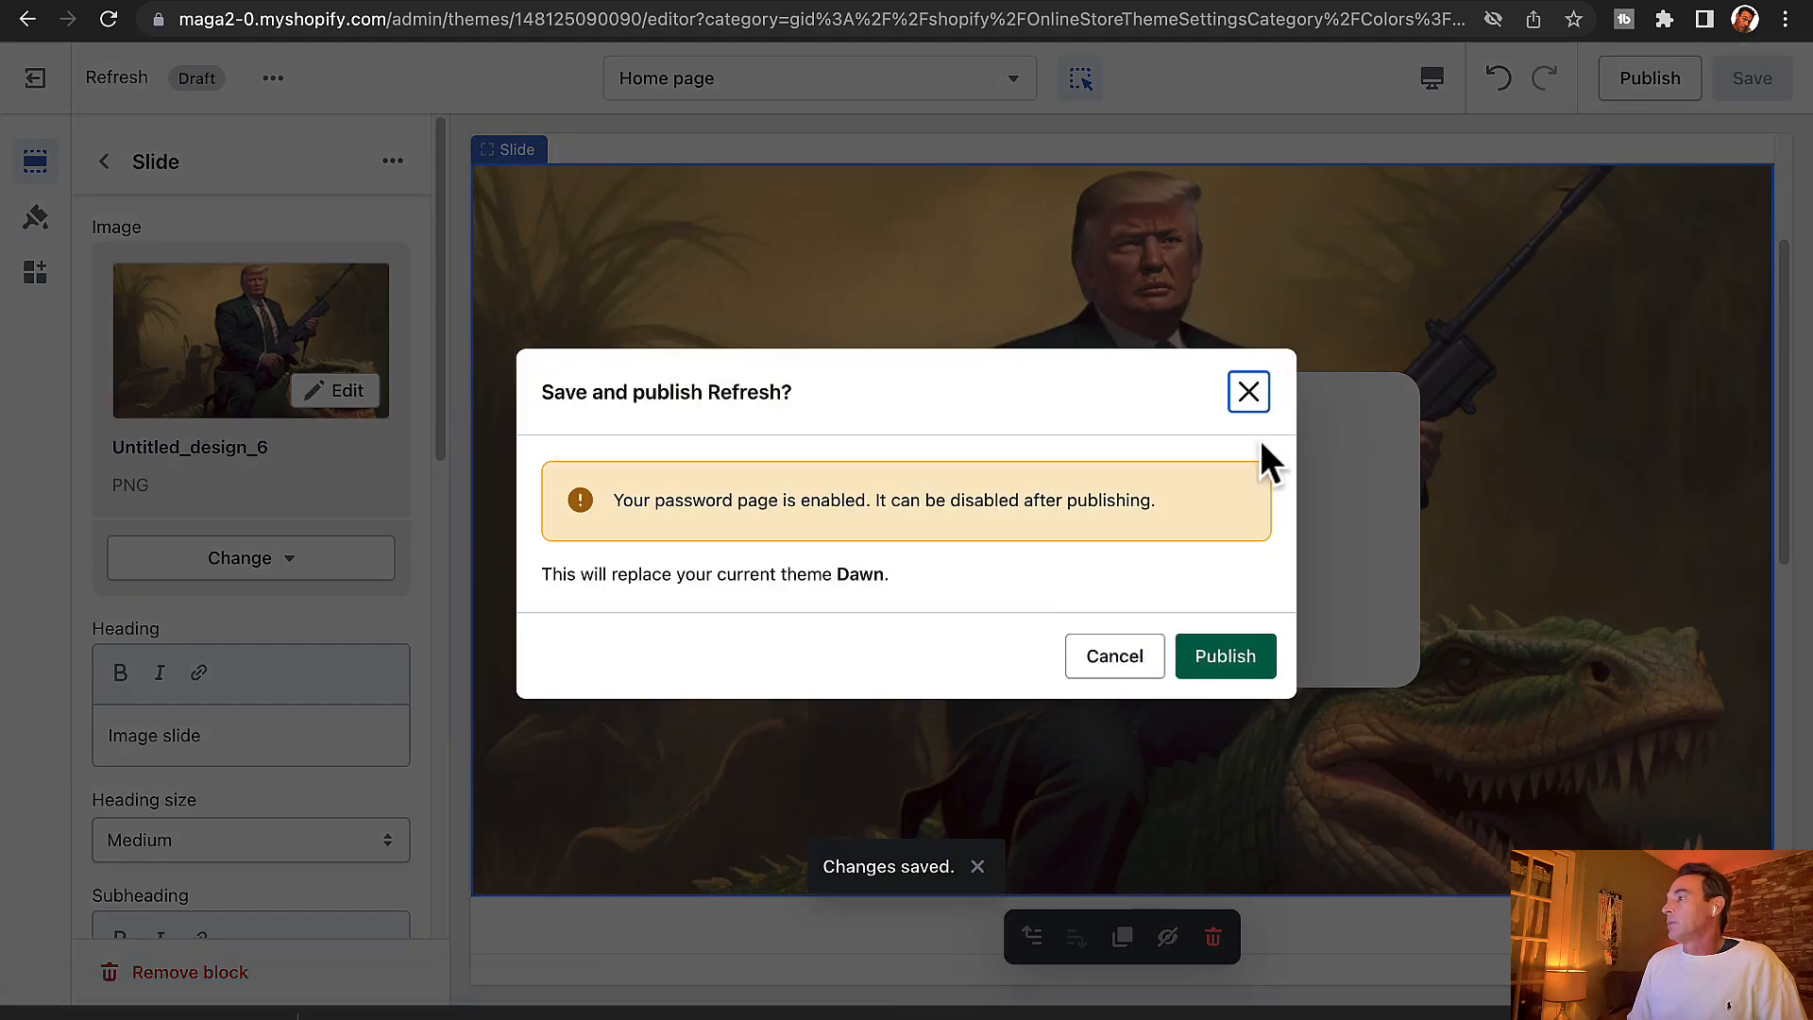
pyautogui.click(1224, 655)
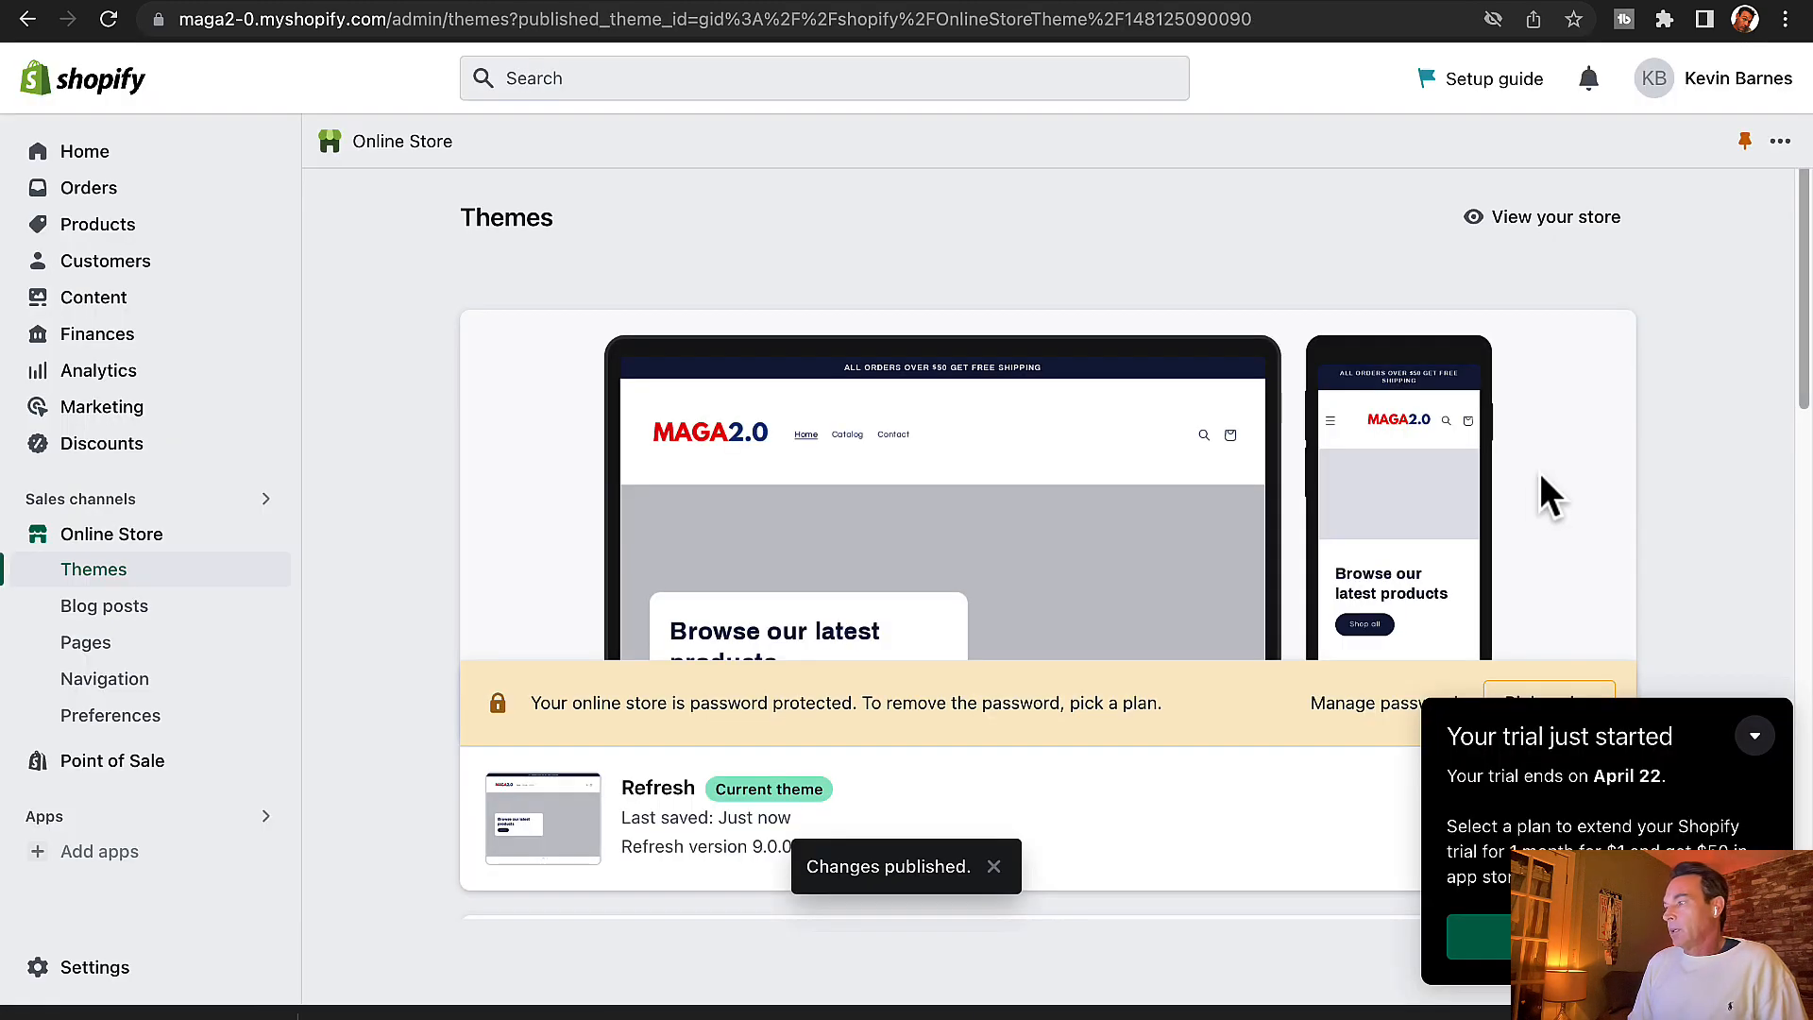
pyautogui.click(1541, 220)
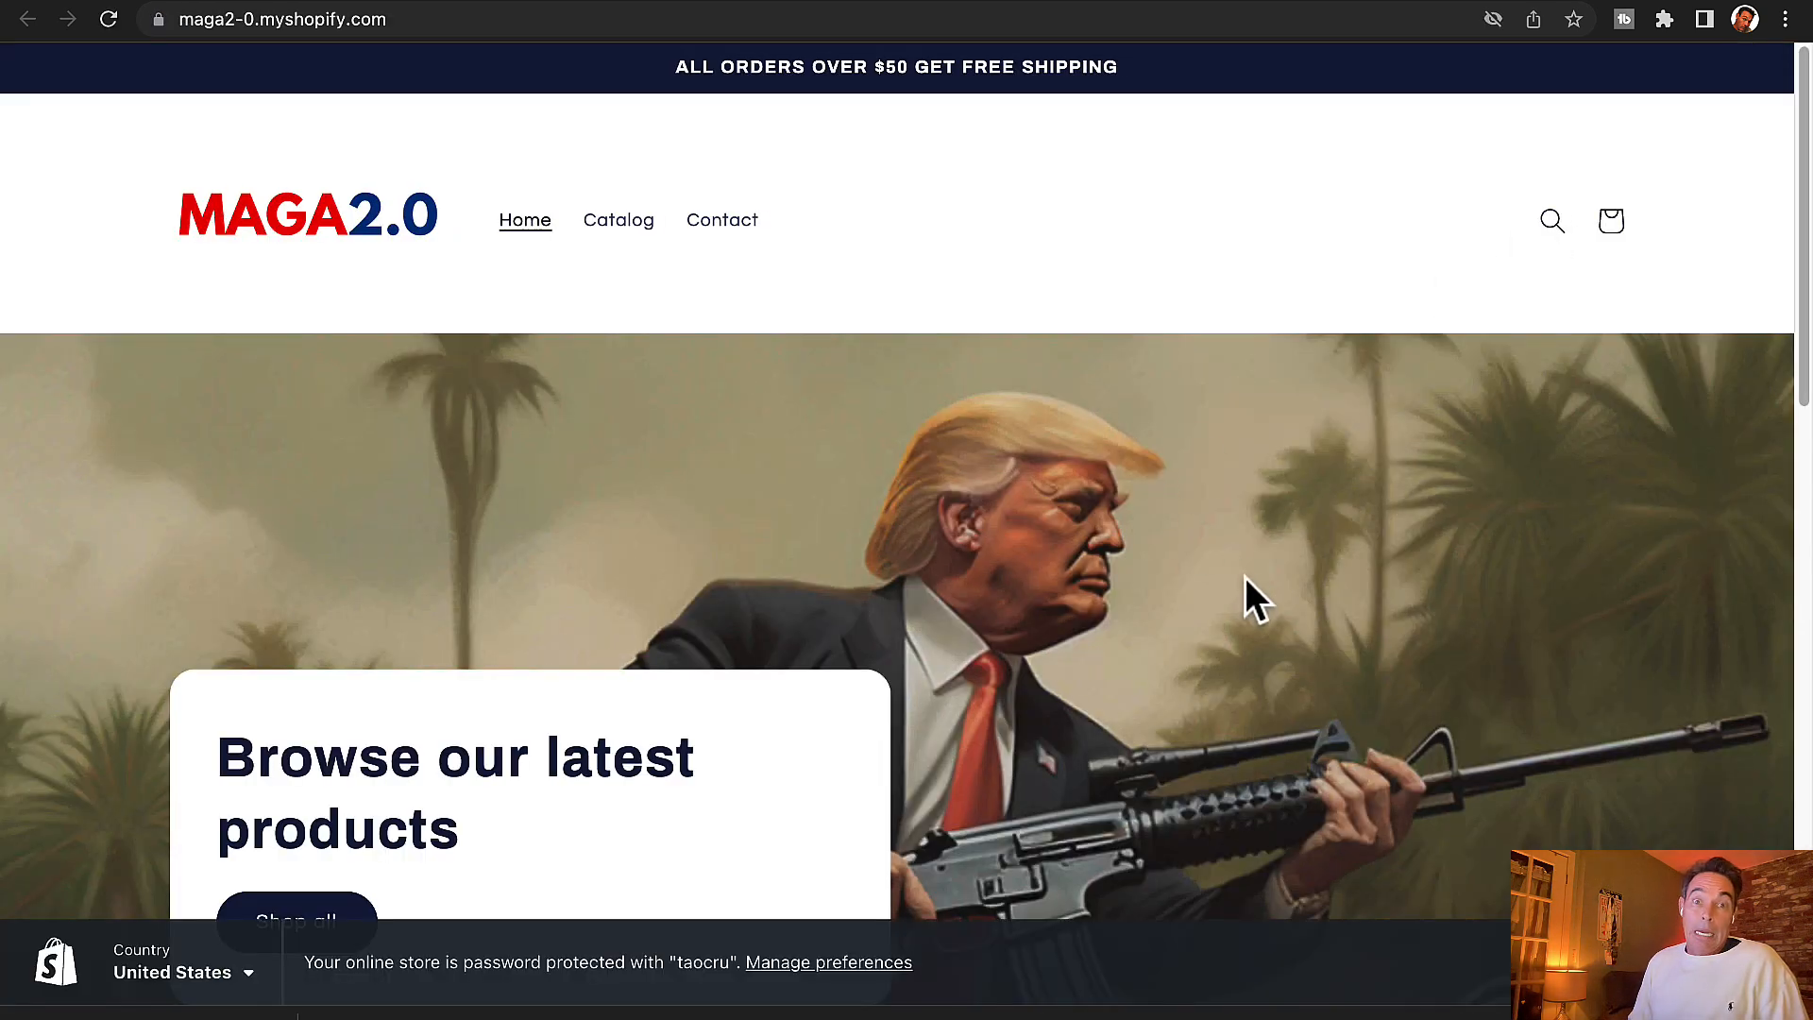
# - Review the storefront home page from the slideshow to the email signup, and open the Catalog page
pyautogui.scroll(-5, 1244, 578)
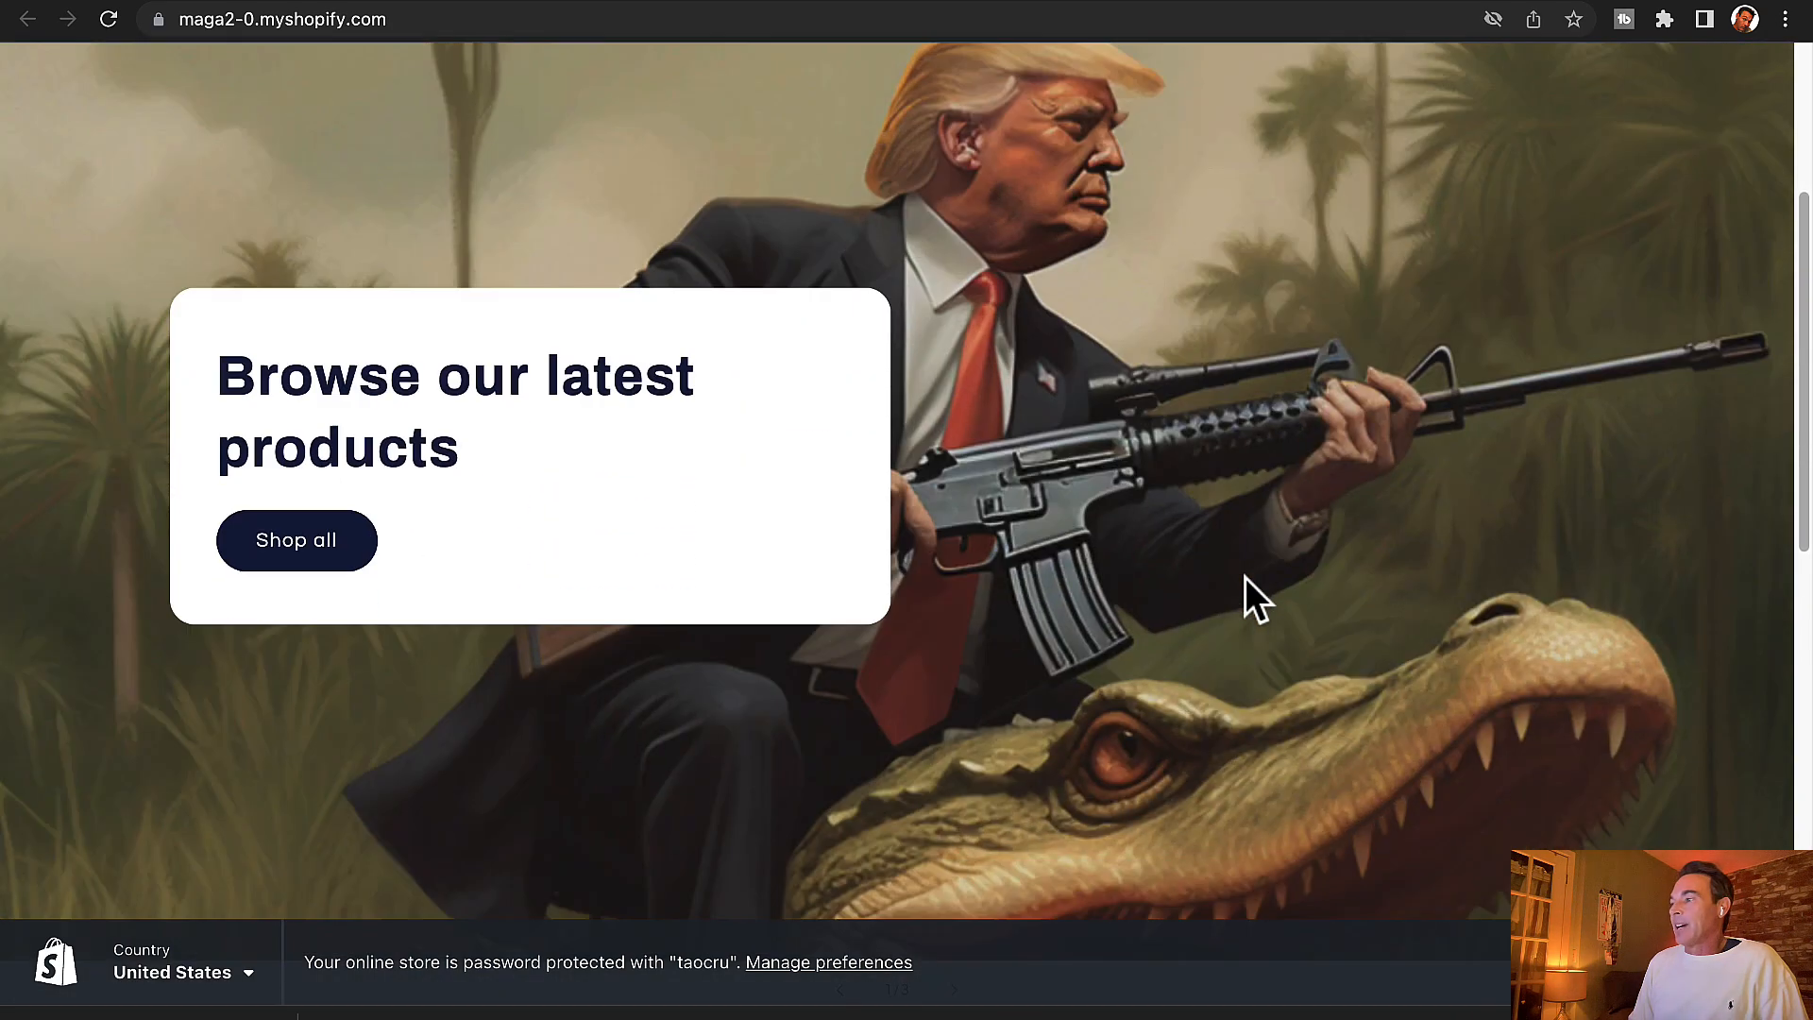
pyautogui.scroll(-10, 1245, 578)
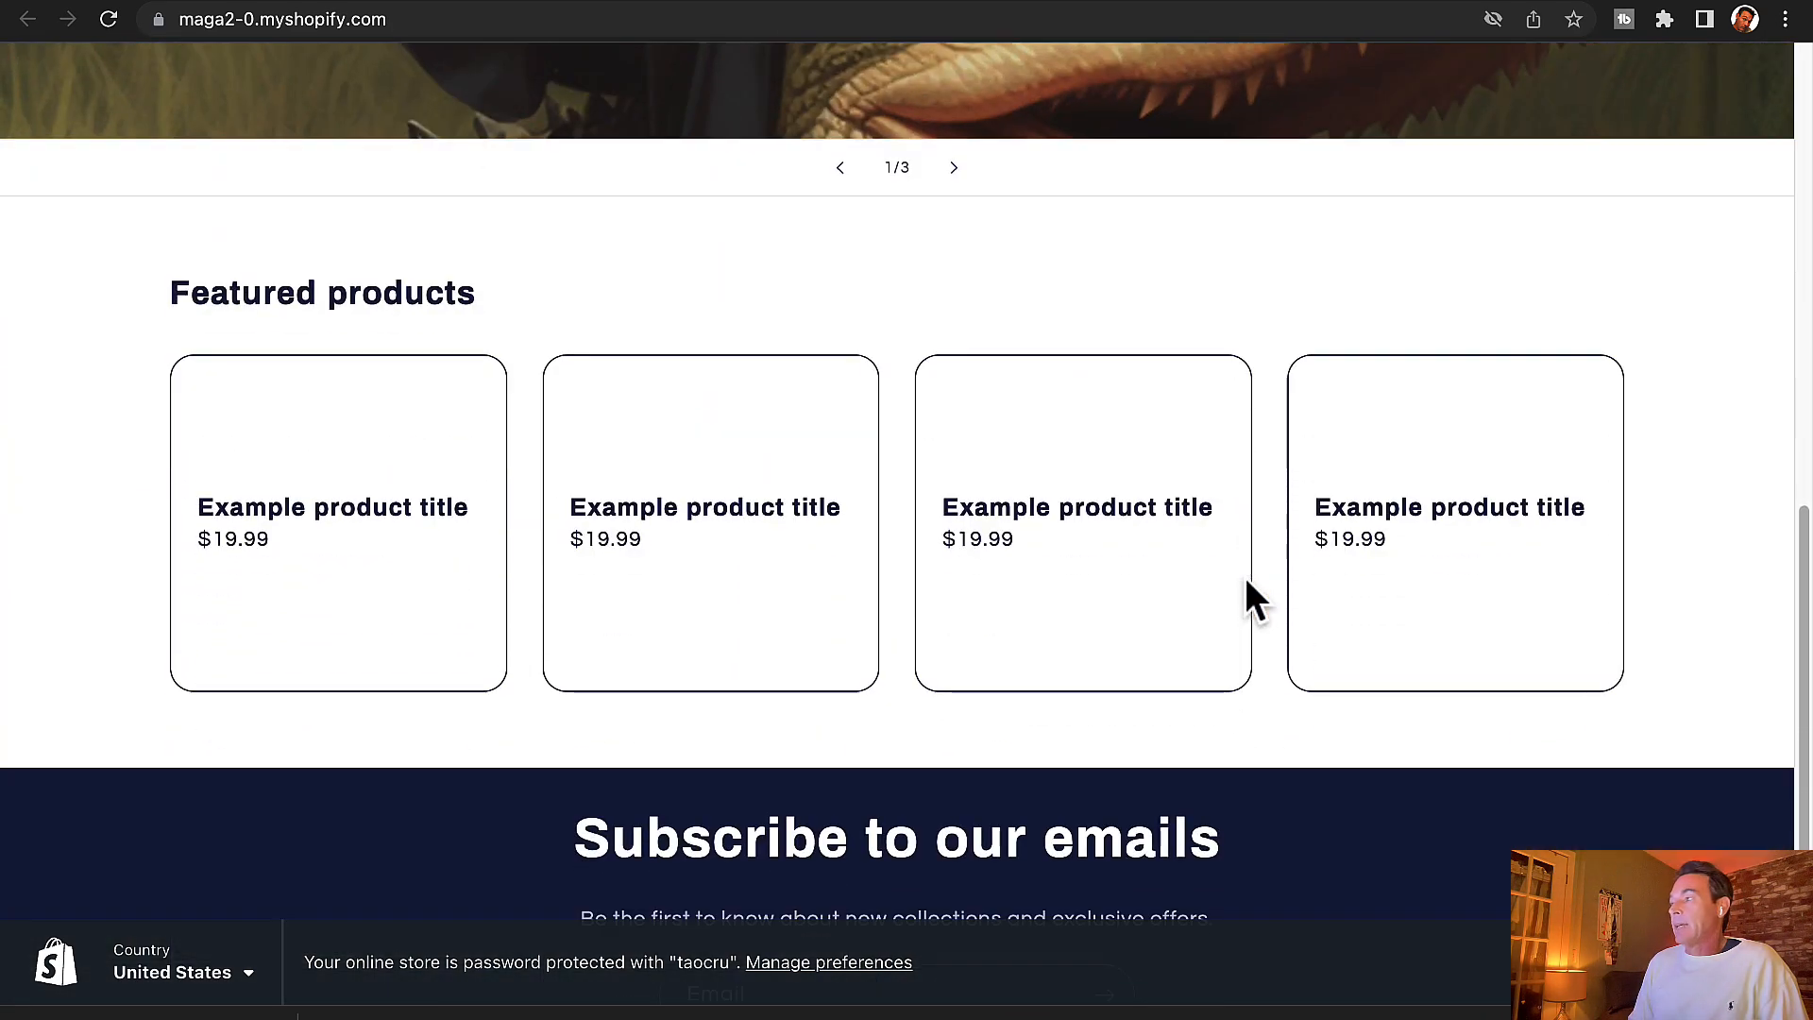
pyautogui.scroll(-2, 1244, 576)
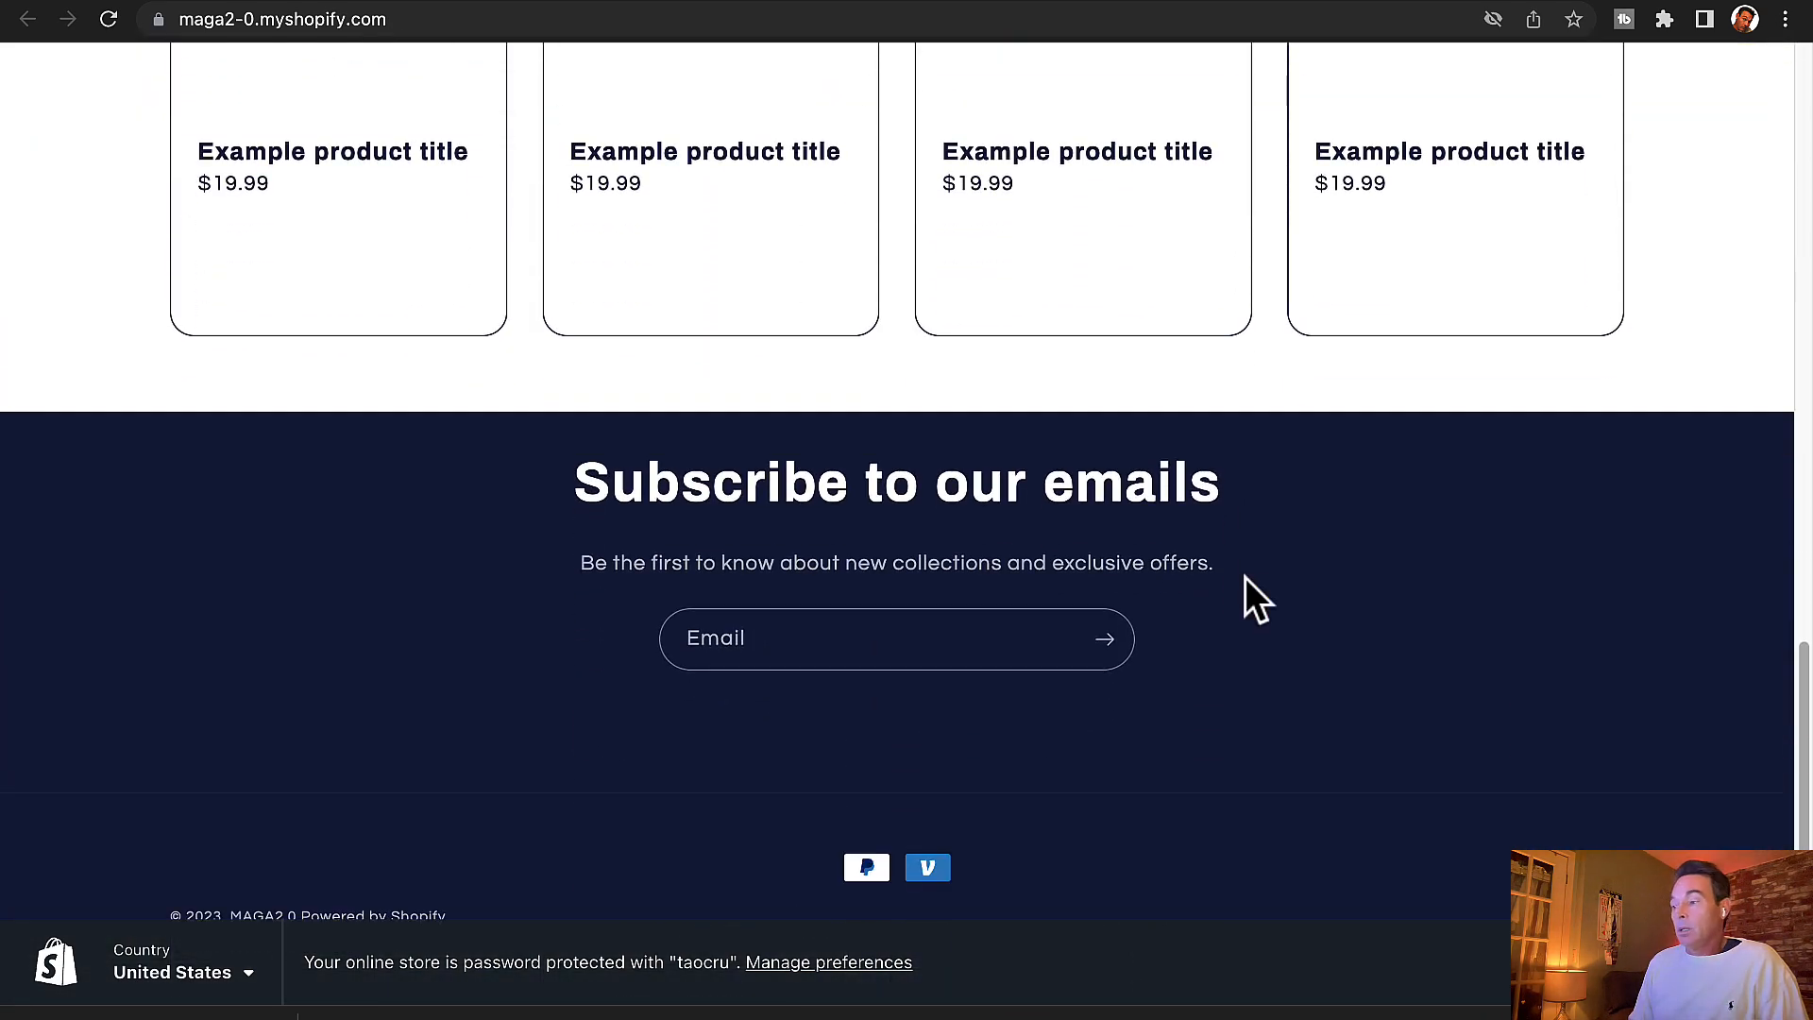
pyautogui.scroll(12, 1261, 574)
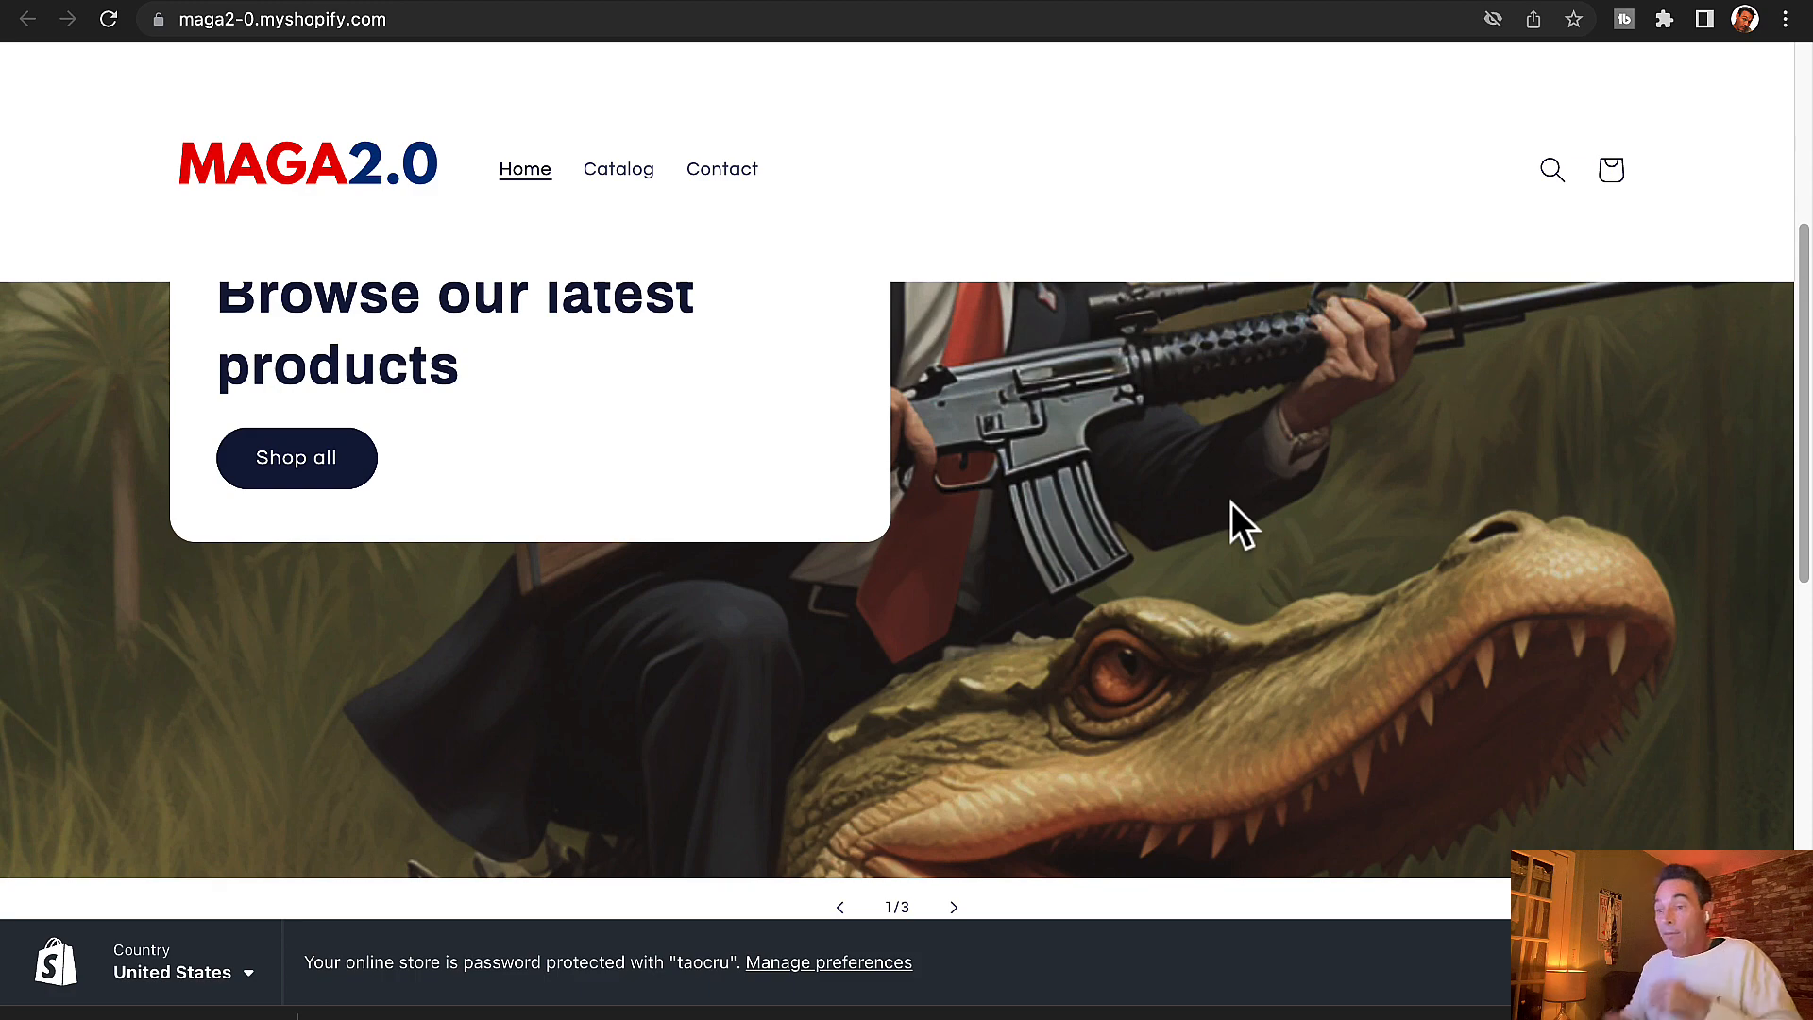
pyautogui.scroll(5, 1189, 531)
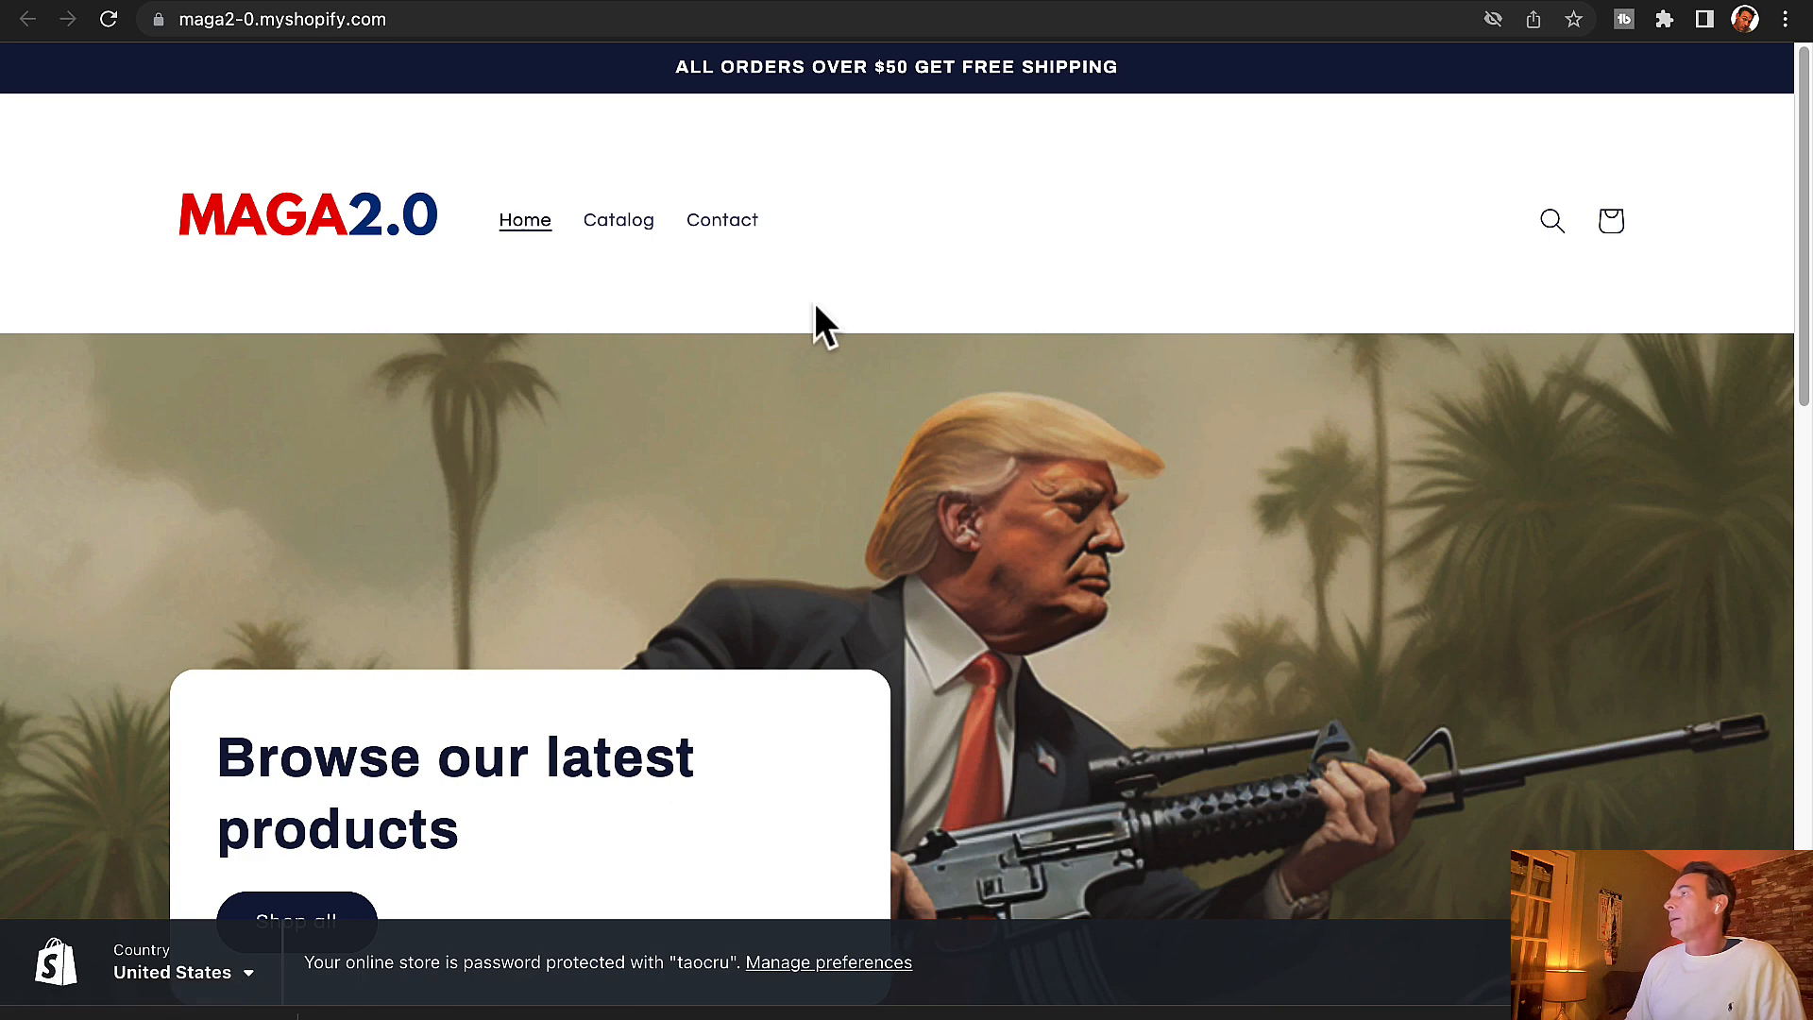
pyautogui.click(639, 247)
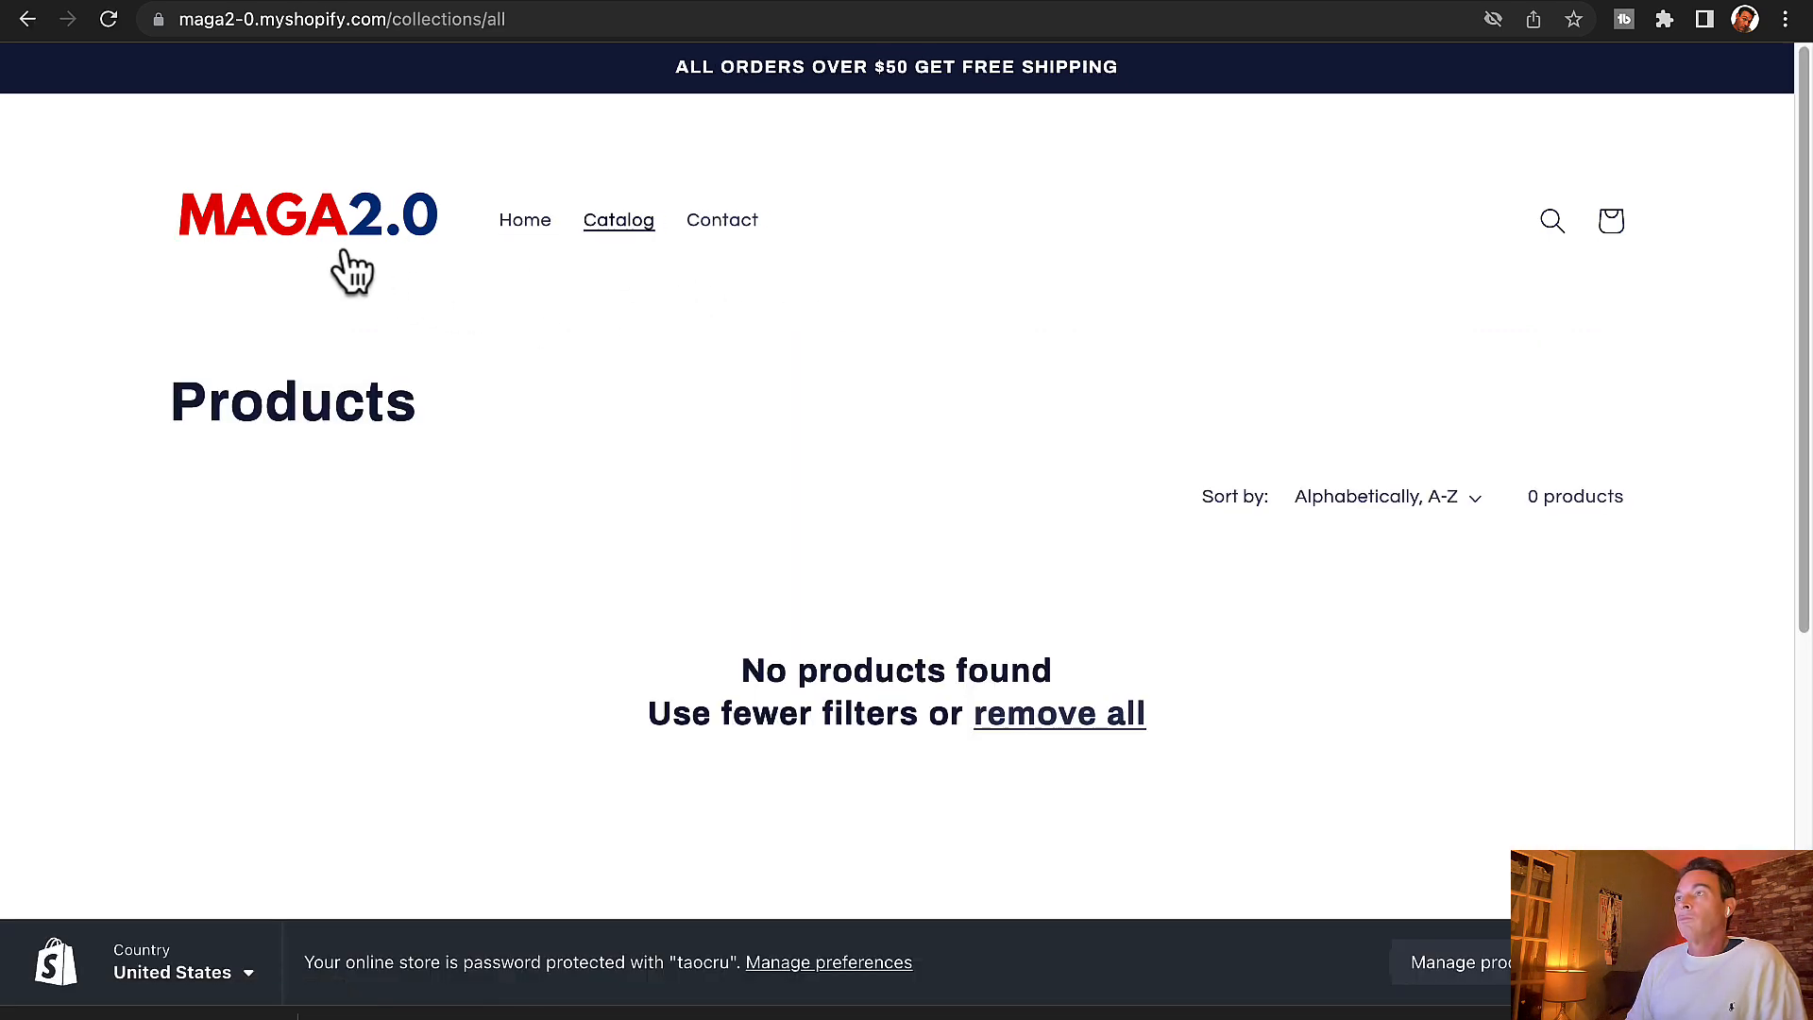
# - Return to the storefront home page and review all three slideshow slides and the sections down to the email signup
pyautogui.click(326, 226)
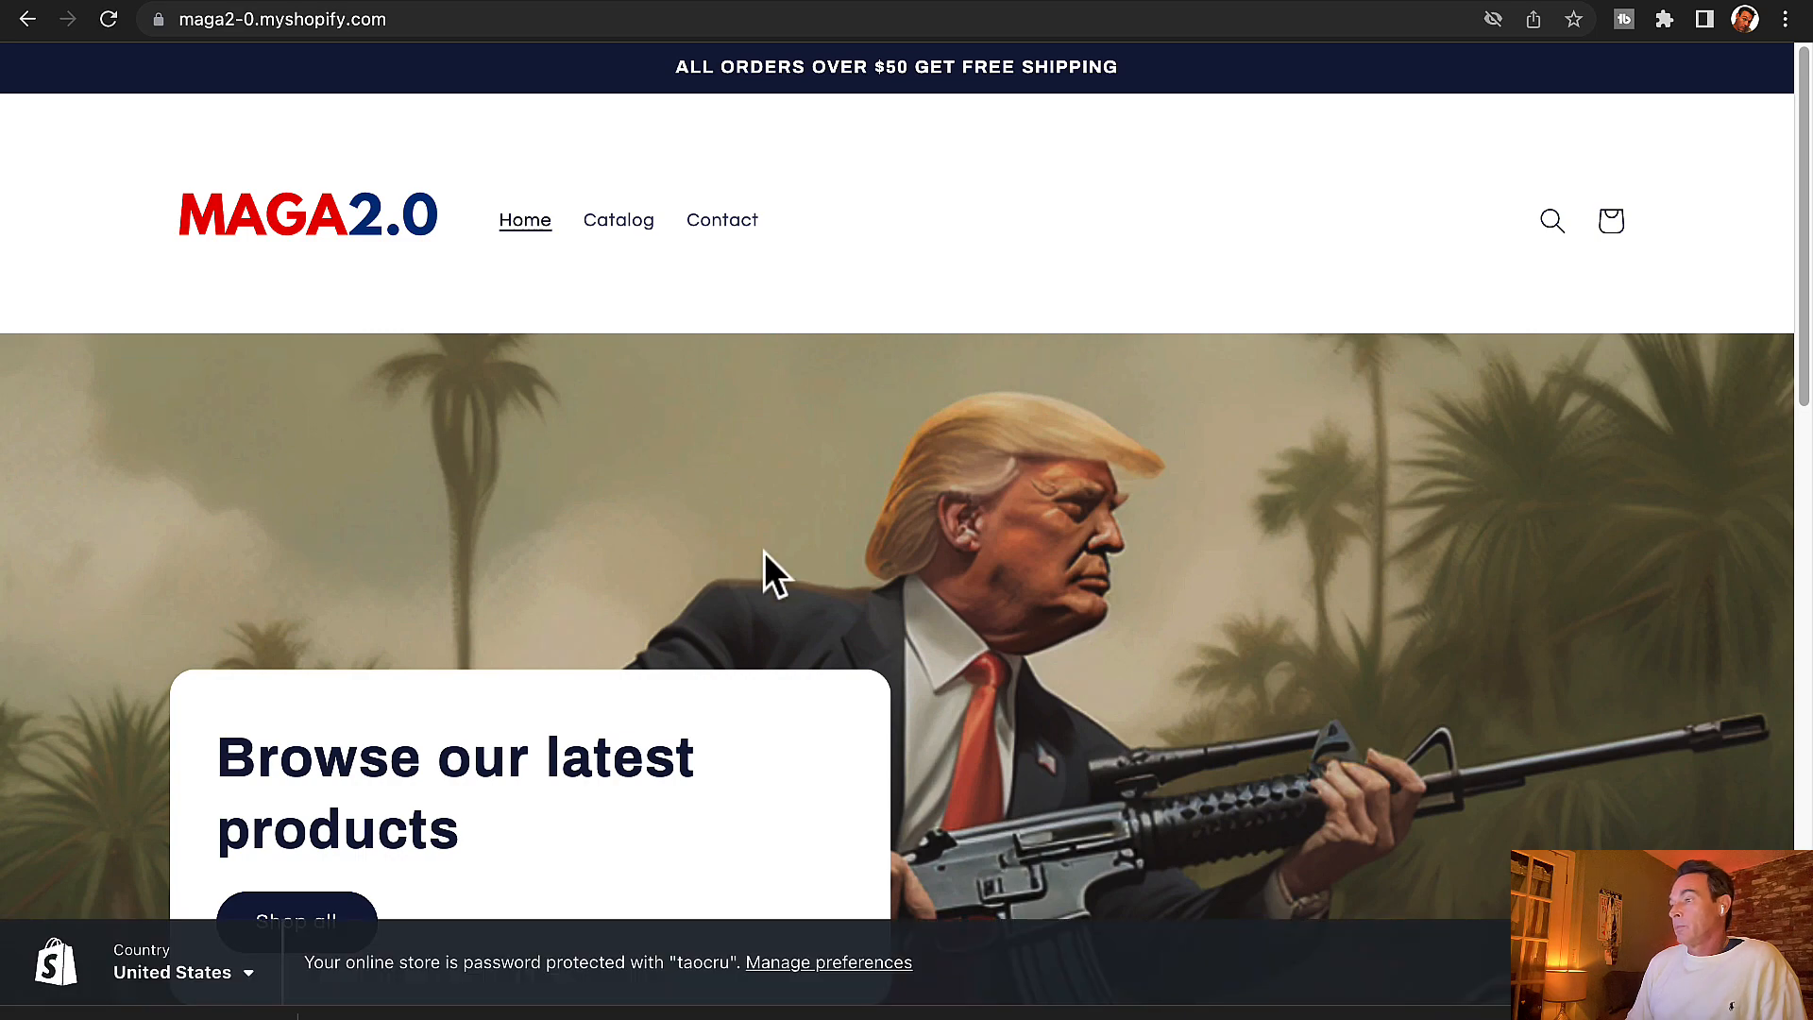
pyautogui.scroll(-5, 767, 566)
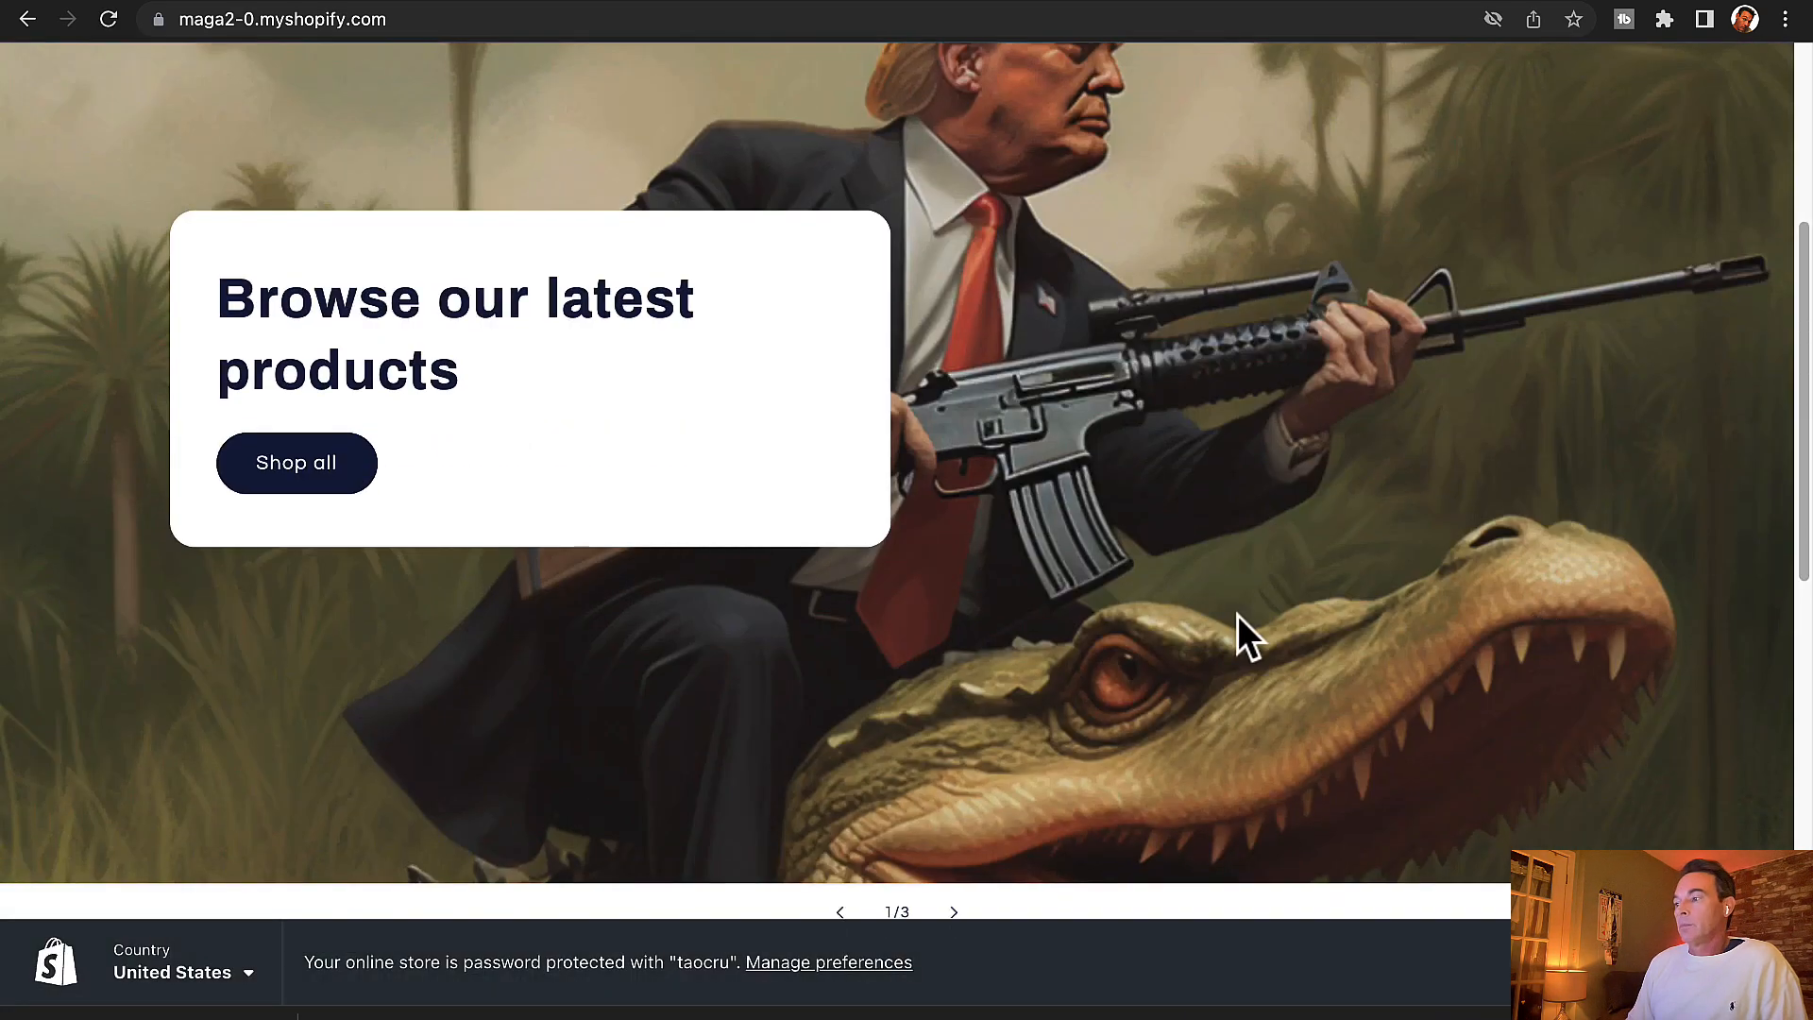
pyautogui.scroll(-5, 1237, 615)
pyautogui.click(954, 421)
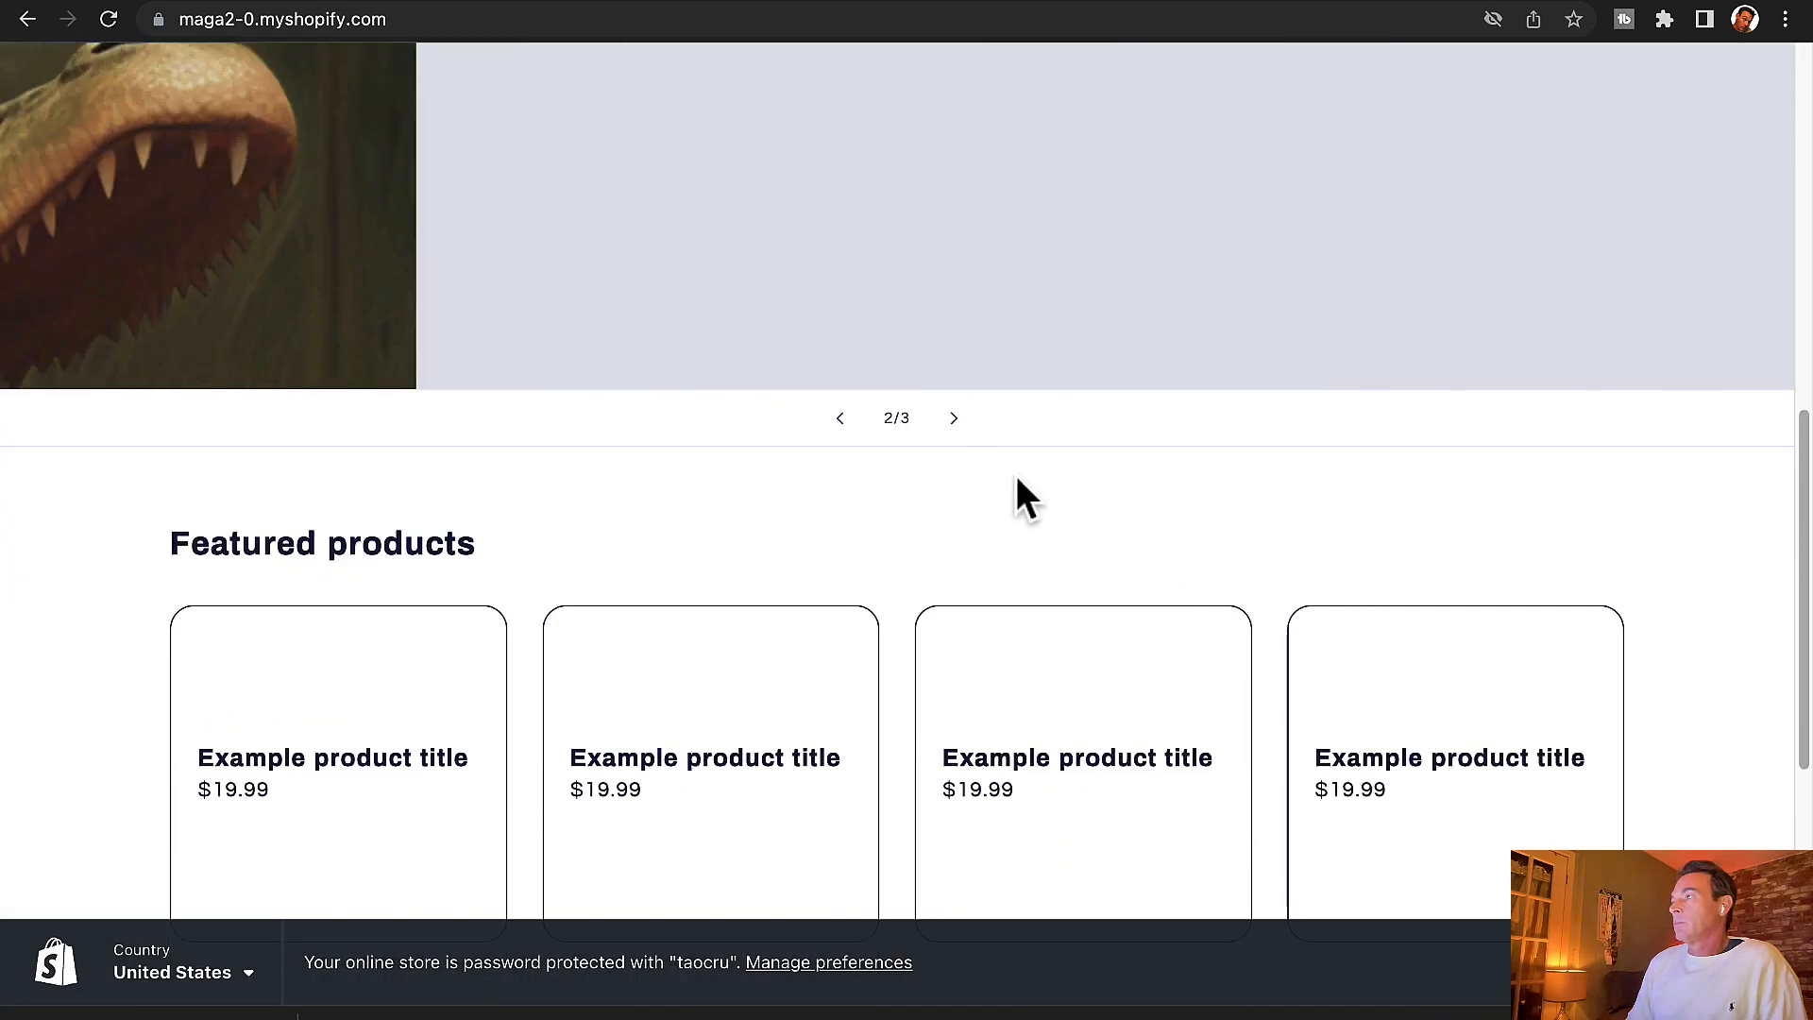
pyautogui.scroll(10, 1012, 491)
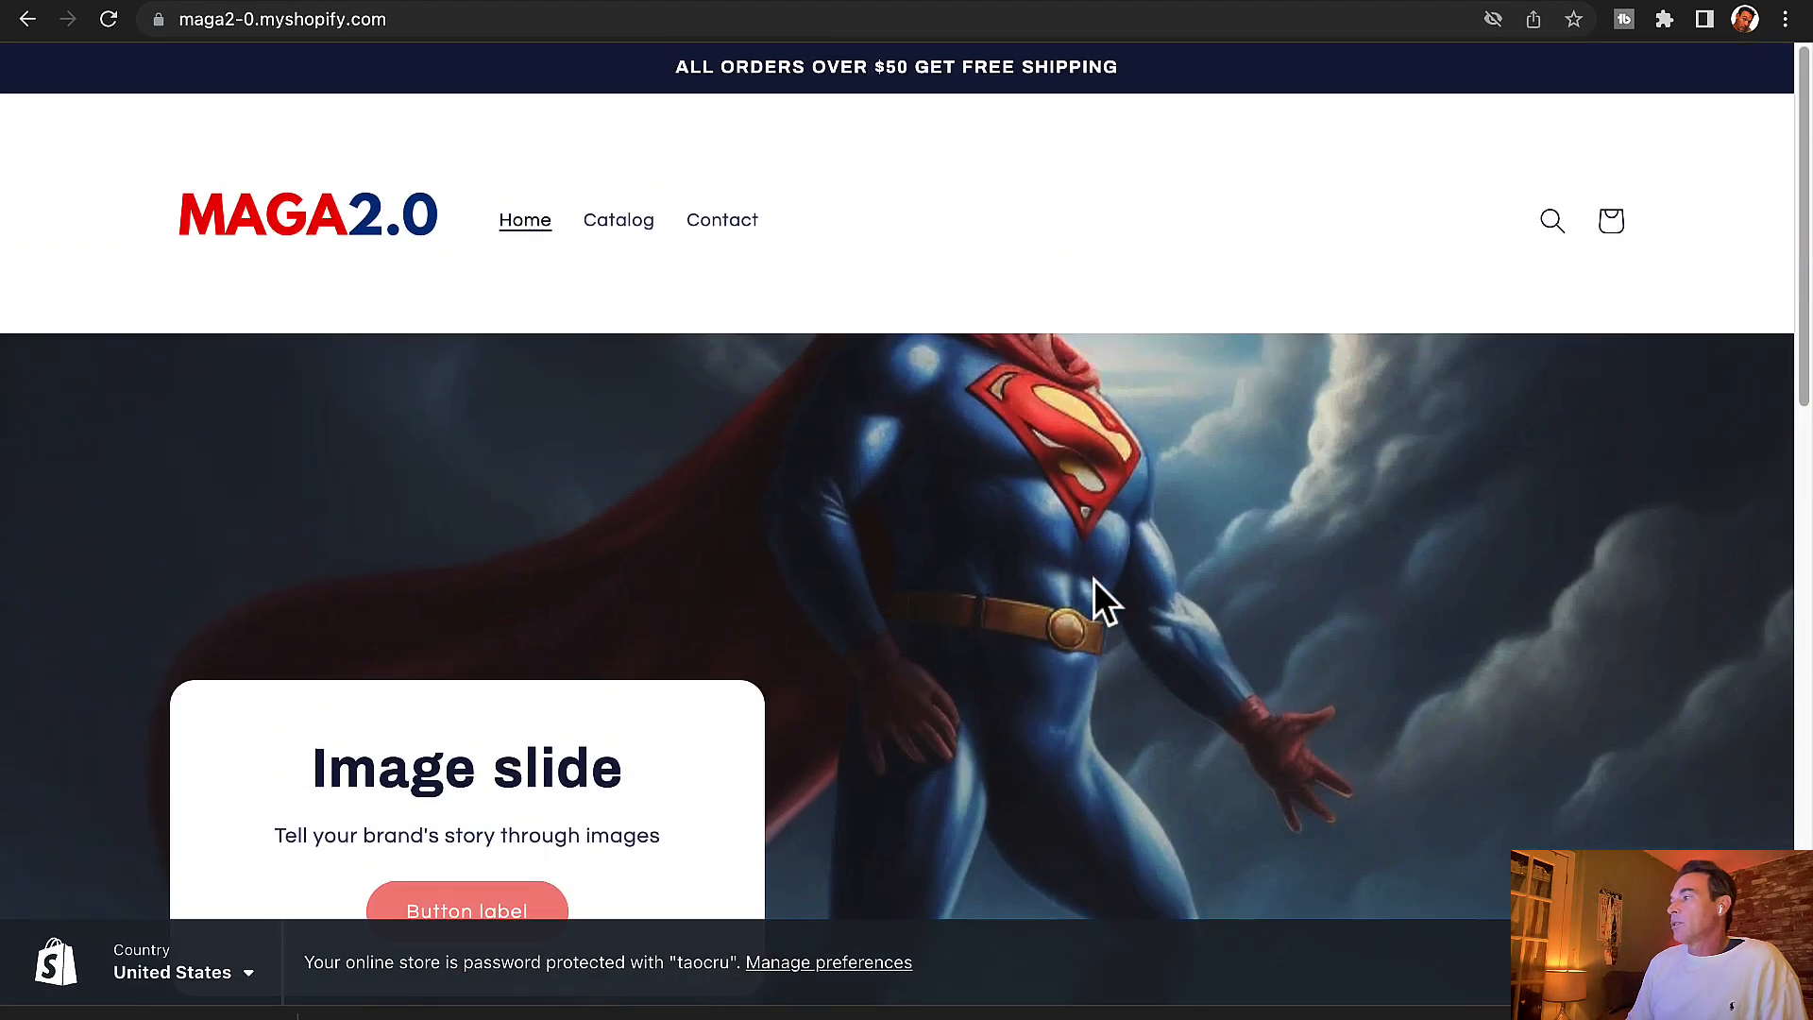
pyautogui.scroll(-10, 1093, 598)
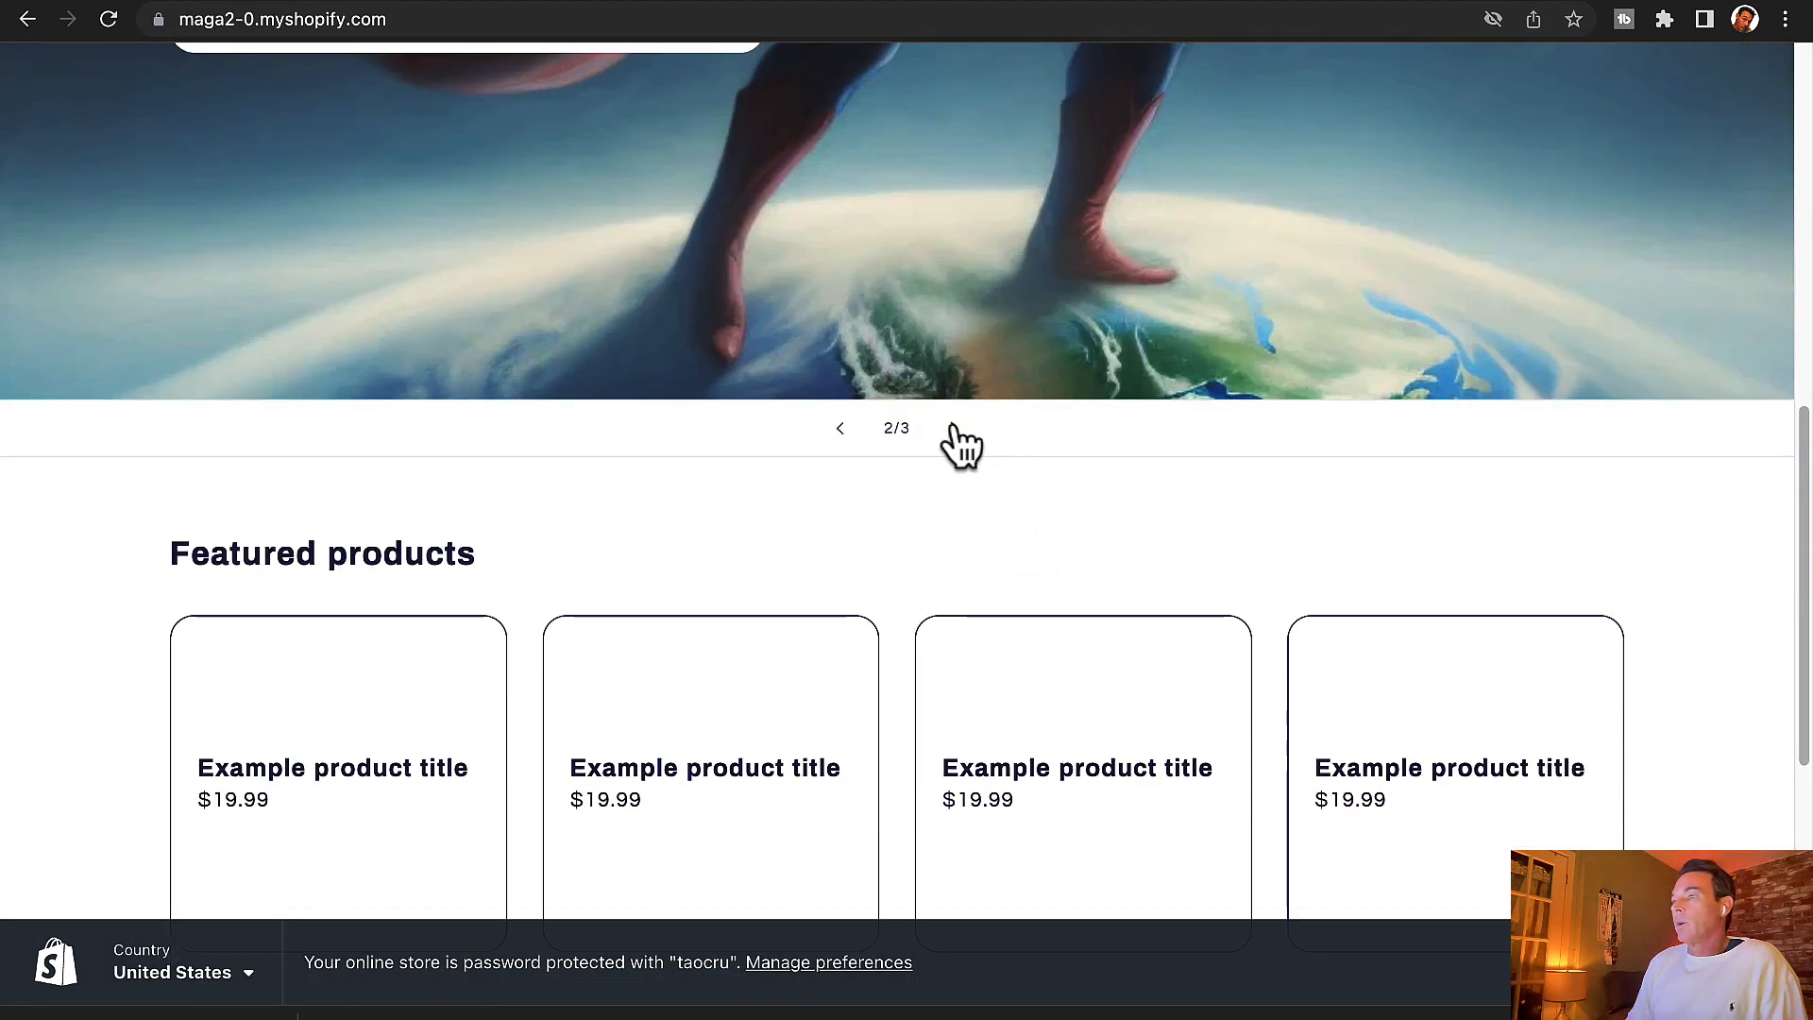
pyautogui.click(954, 428)
pyautogui.scroll(10, 1094, 473)
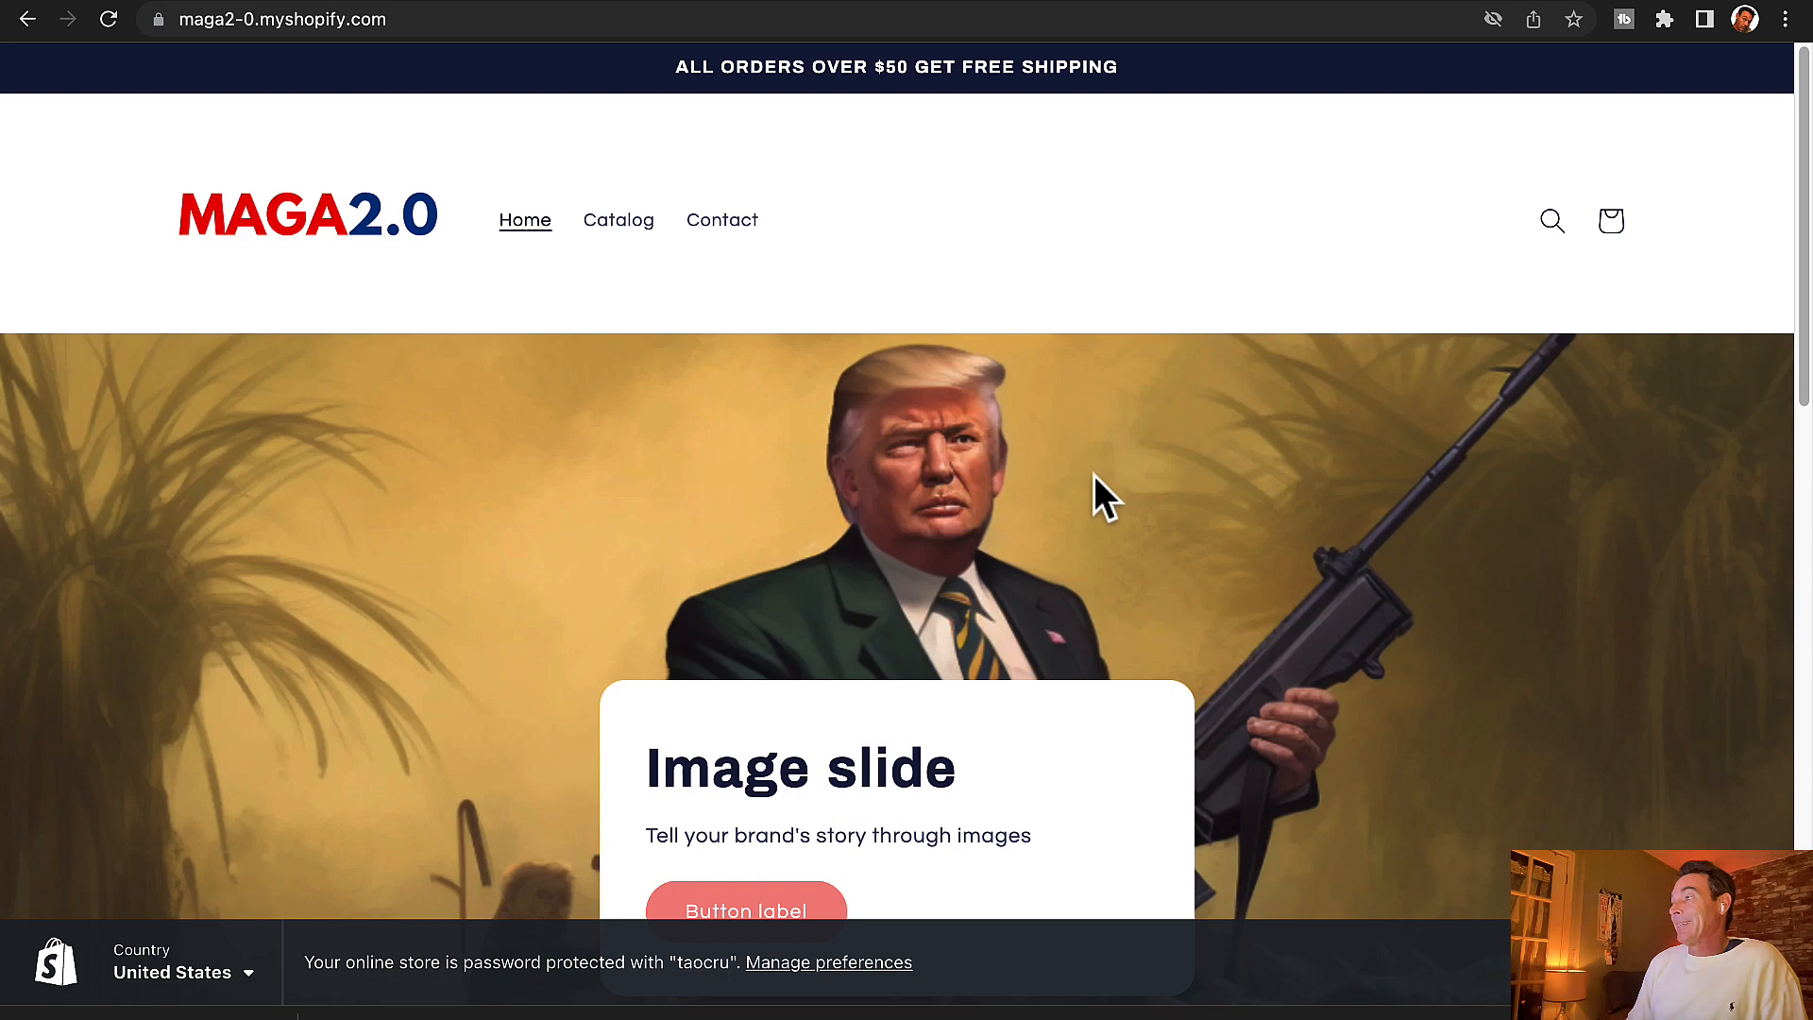
pyautogui.scroll(-8, 1093, 473)
pyautogui.scroll(-8, 1091, 474)
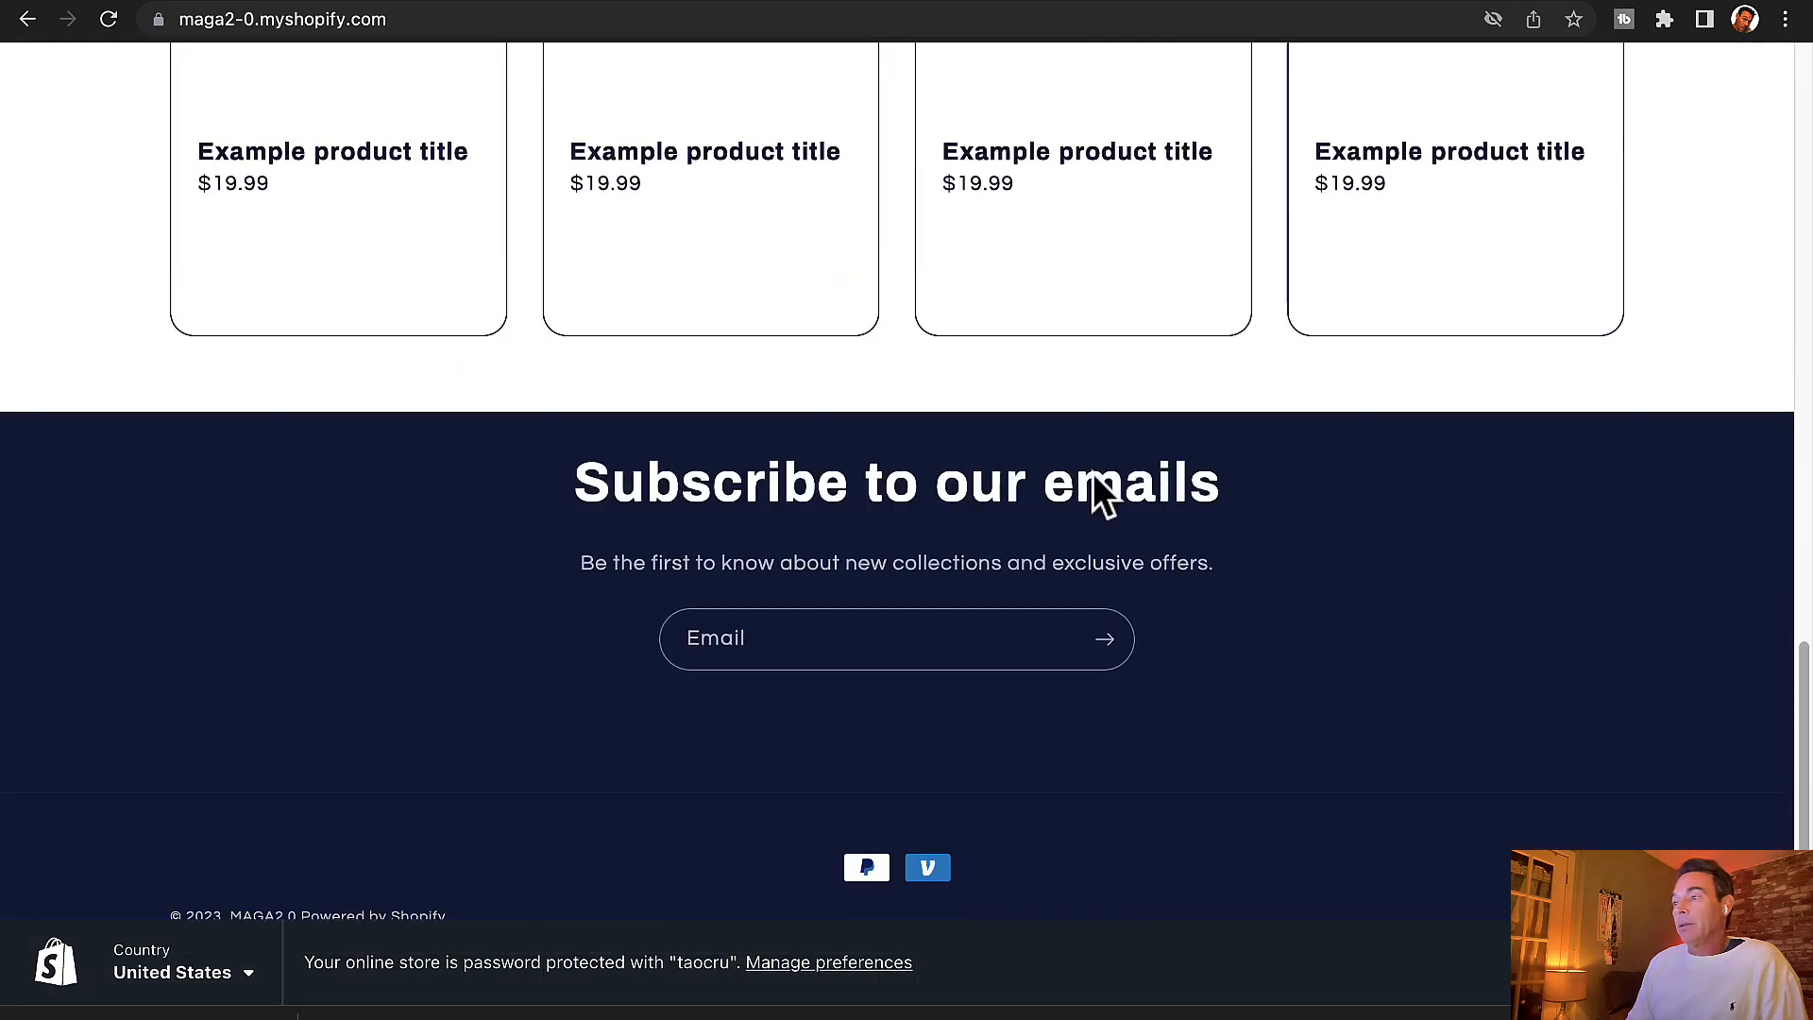
pyautogui.scroll(15, 1093, 473)
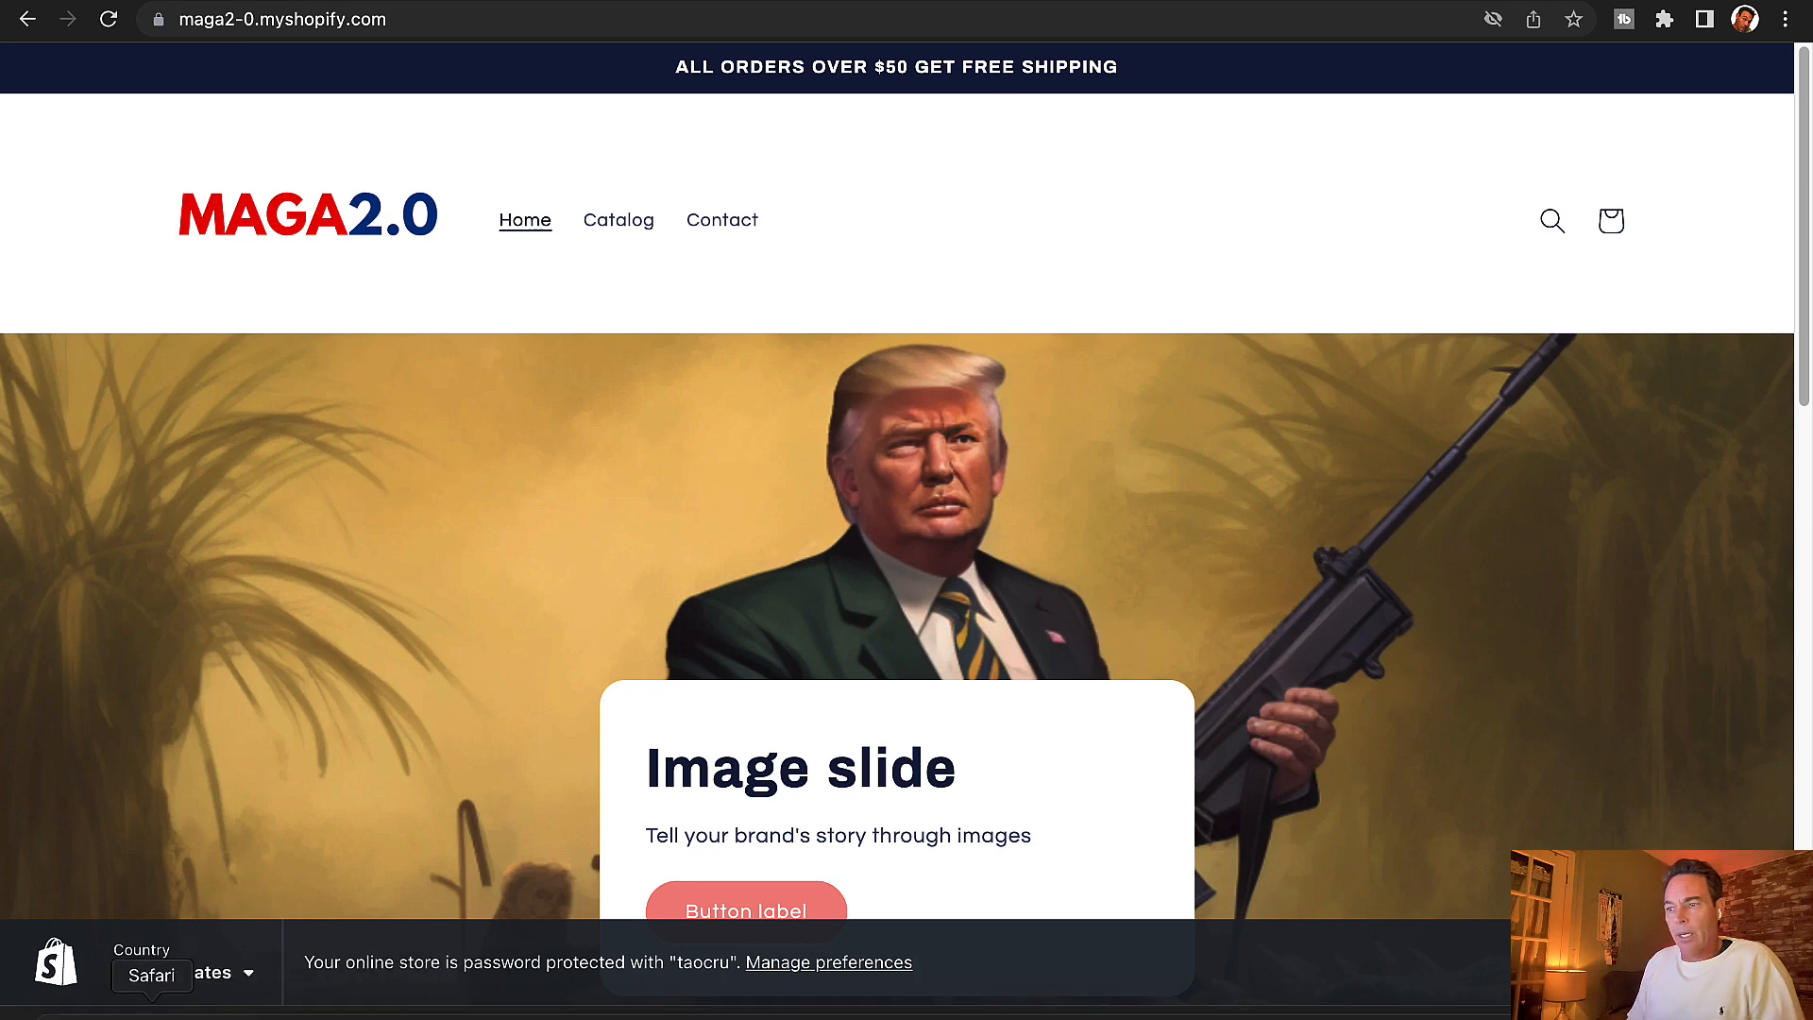
# - Switch to Safari to view the Shopify admin home of the Titties Golf Company store
pyautogui.click(151, 1016)
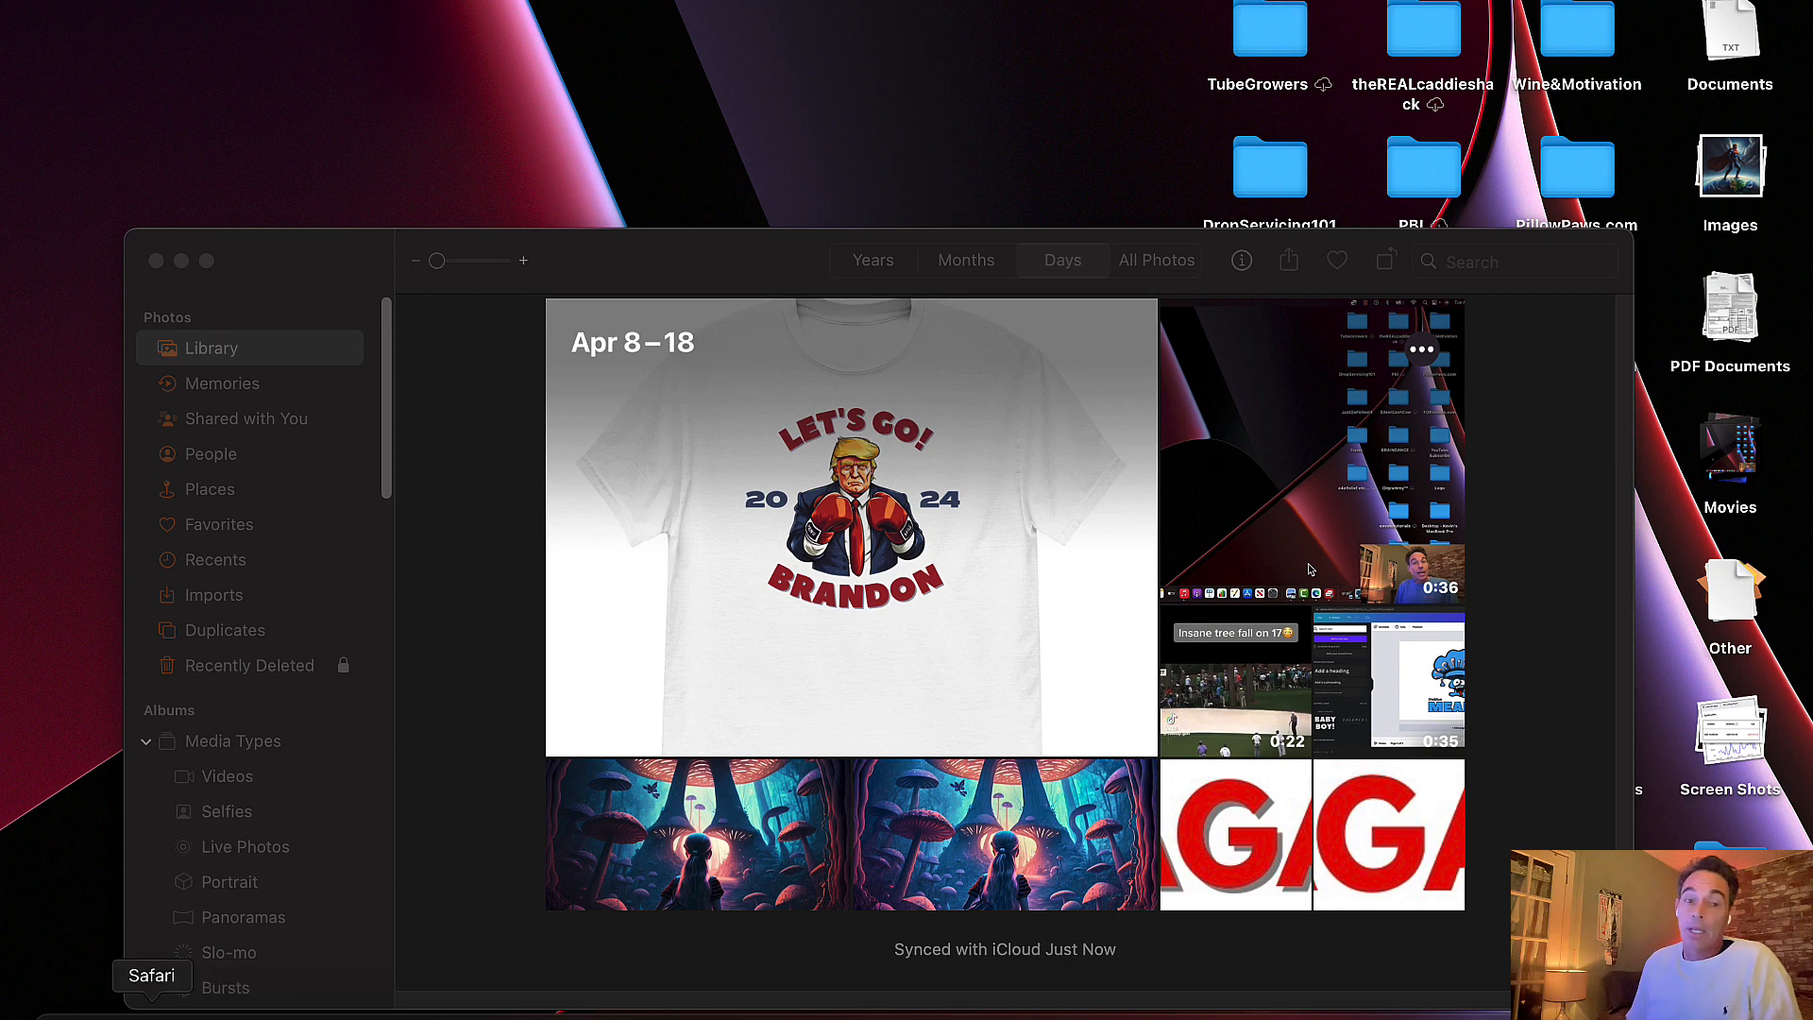
pyautogui.click(151, 1012)
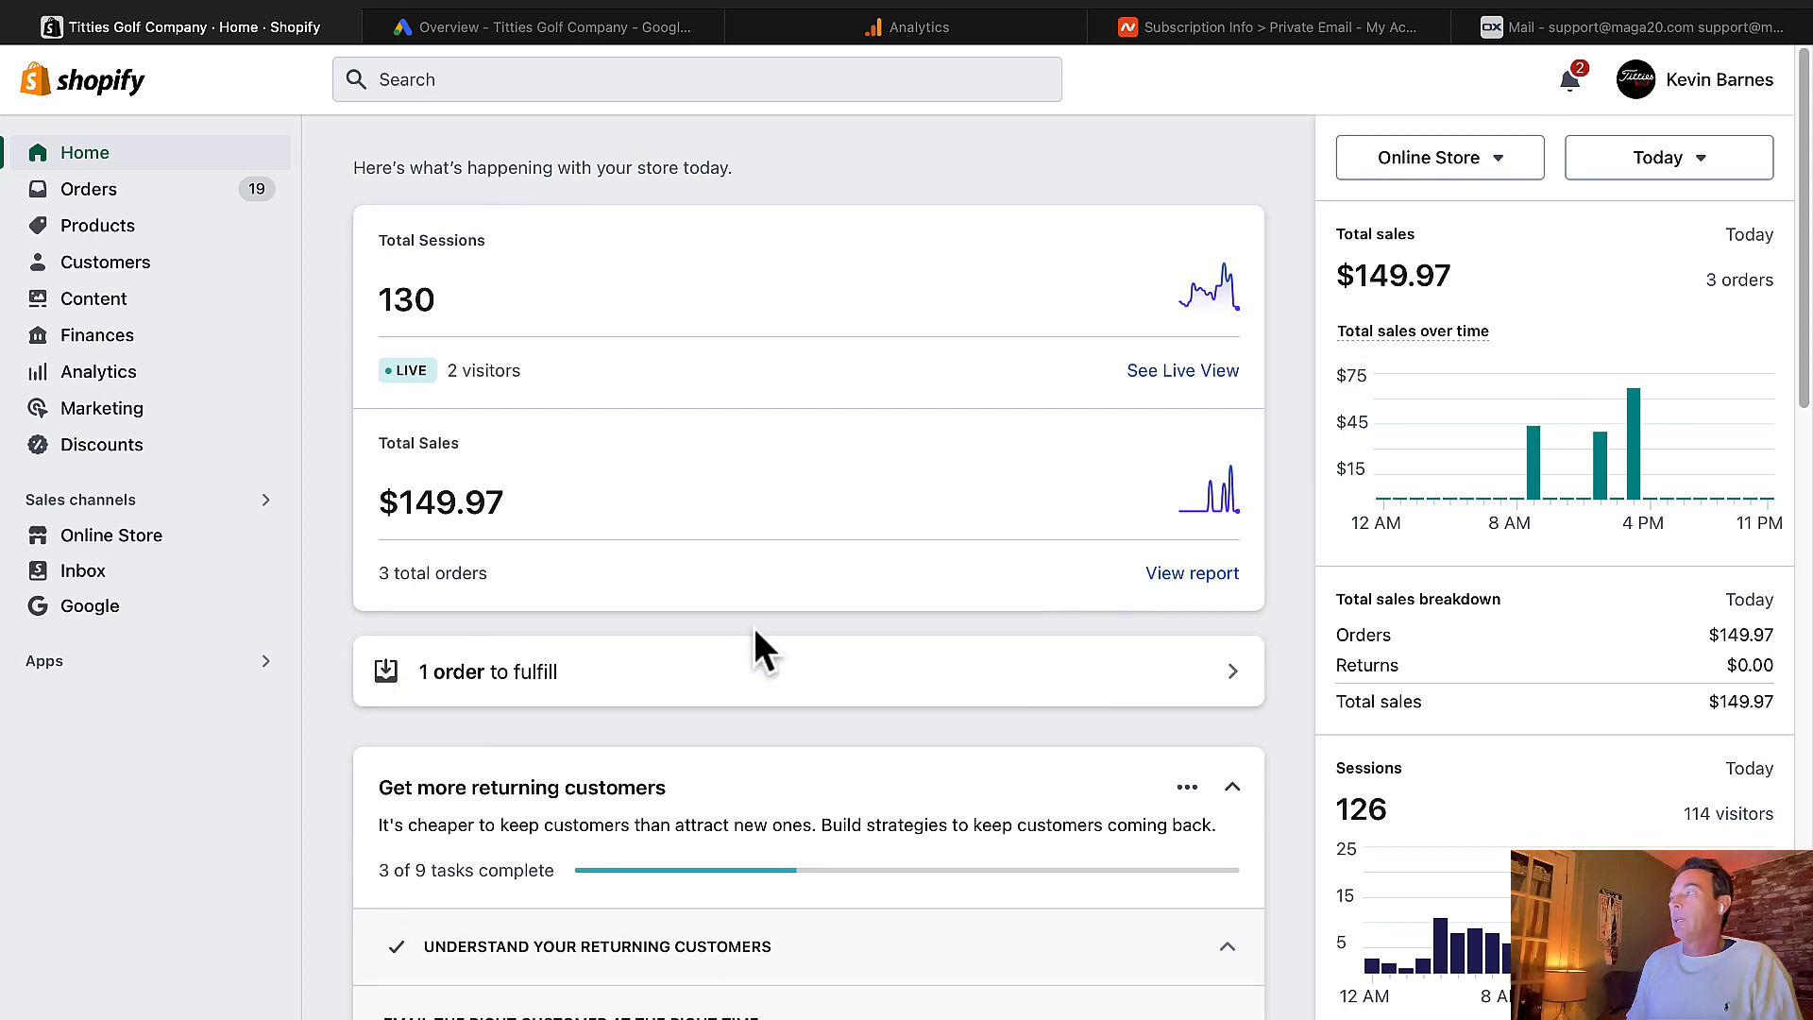